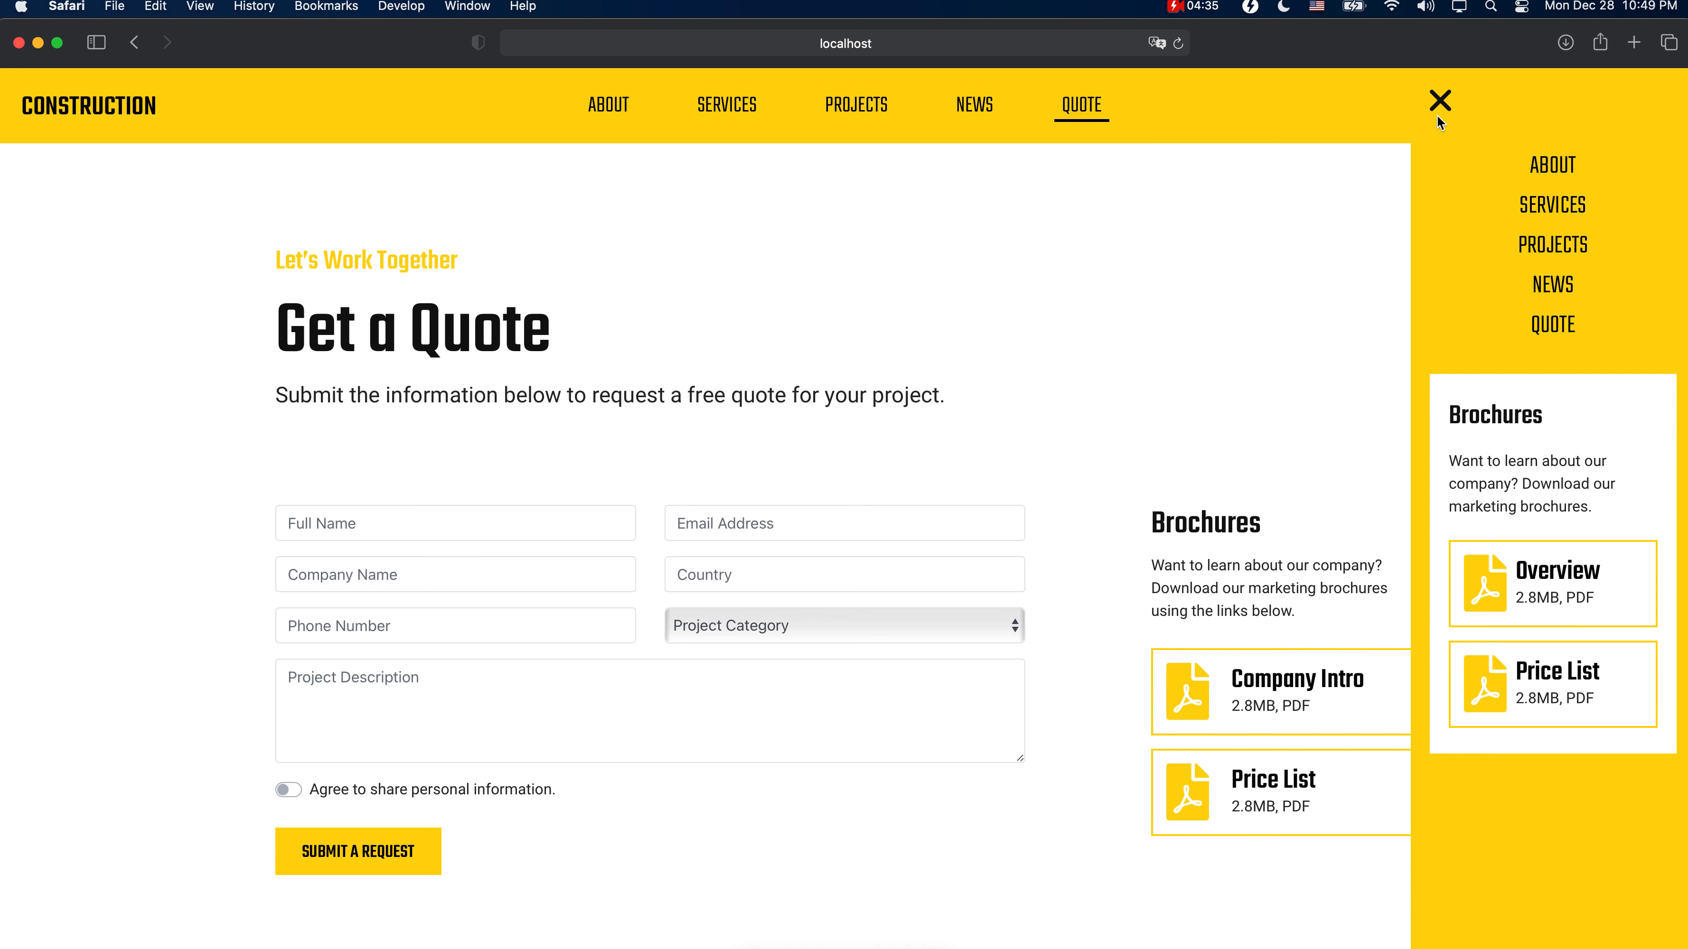
Step: Close the sidebar menu and look through the Quote page from the request form to the contact details
{"action": "left_click", "coordinate": [1438, 102]}
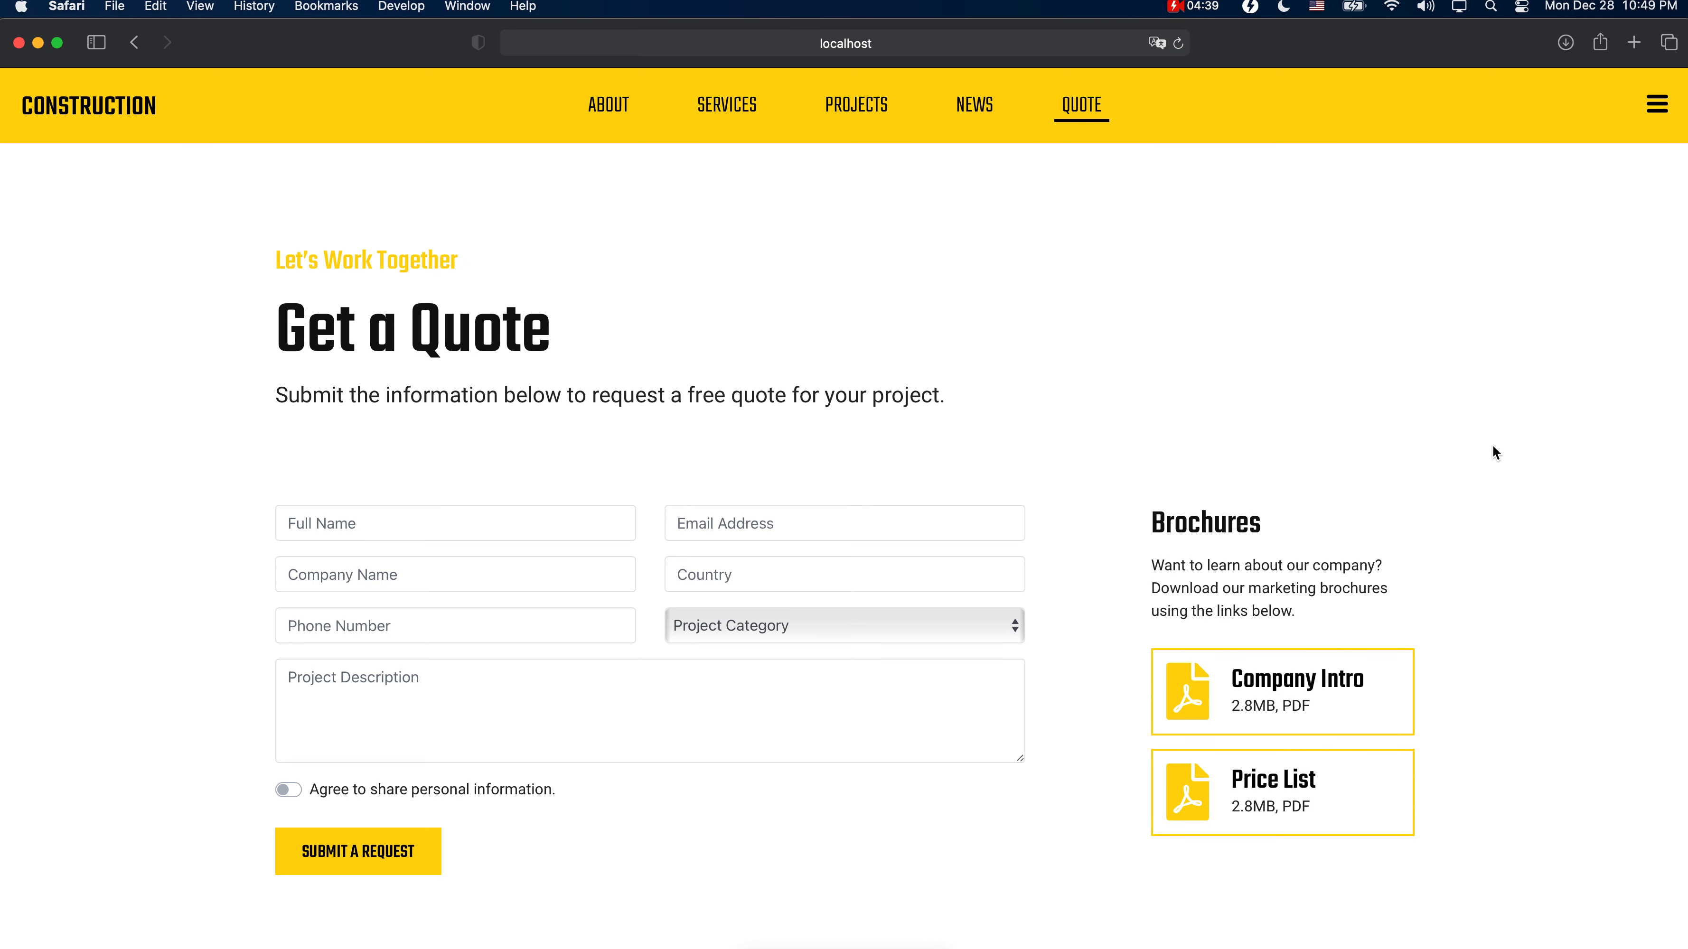
{"action": "scroll", "coordinate": [1492, 445], "scroll_direction": "down", "scroll_amount": 20}
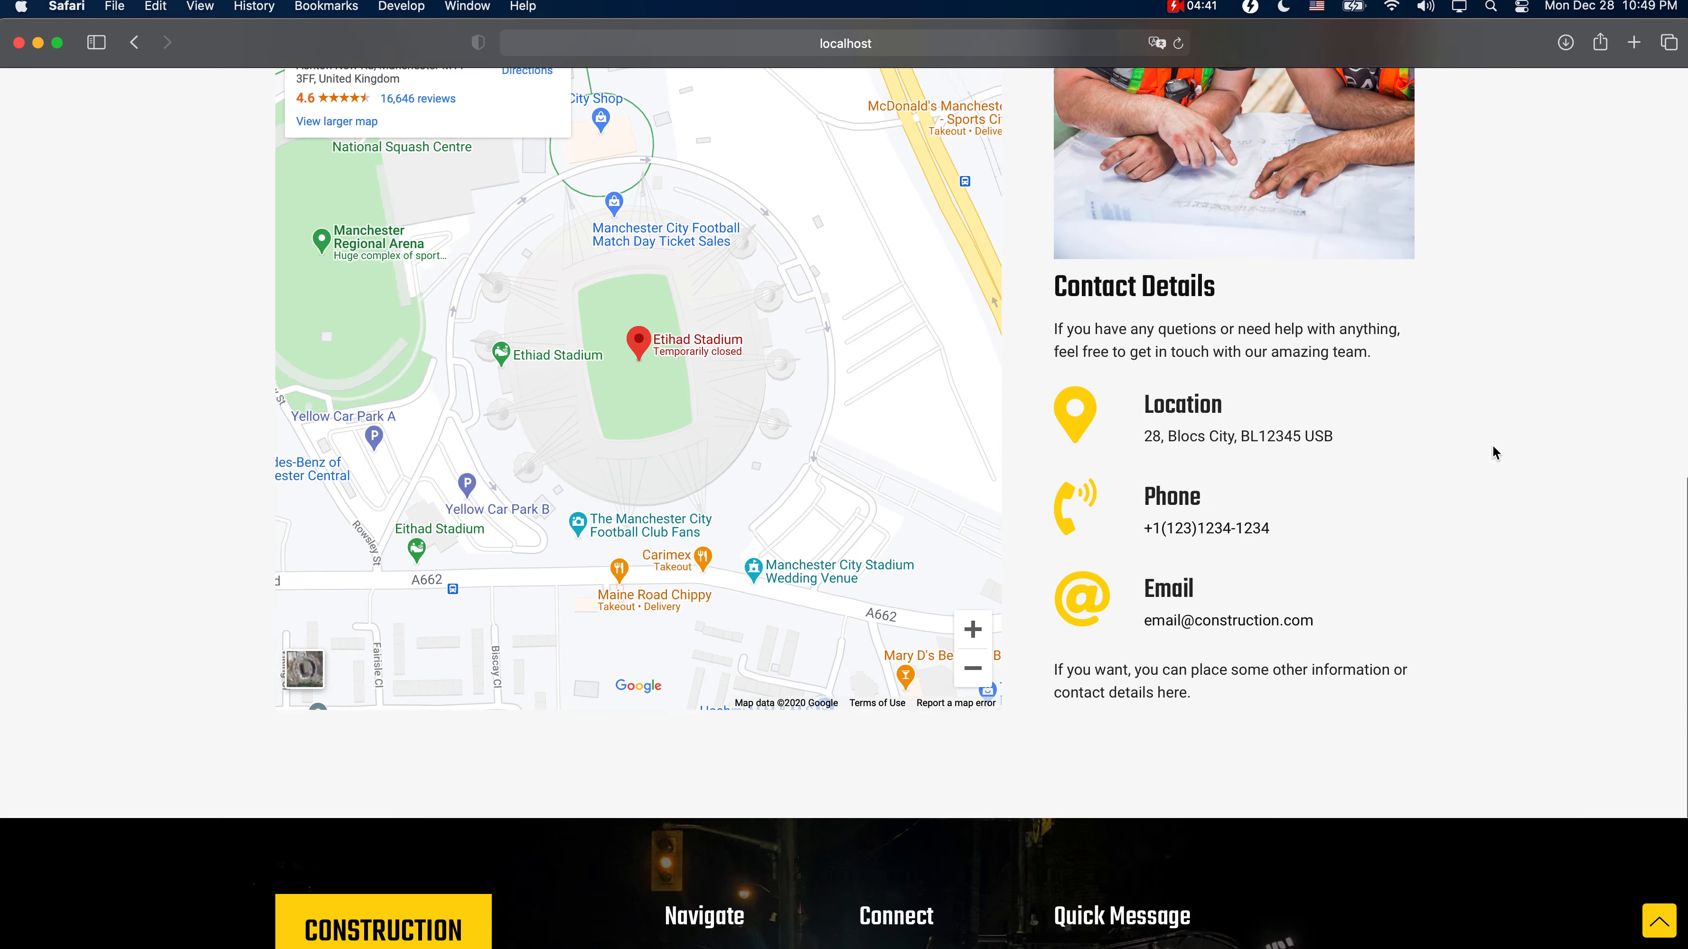
{"action": "scroll", "coordinate": [1492, 445], "scroll_direction": "up", "scroll_amount": 20}
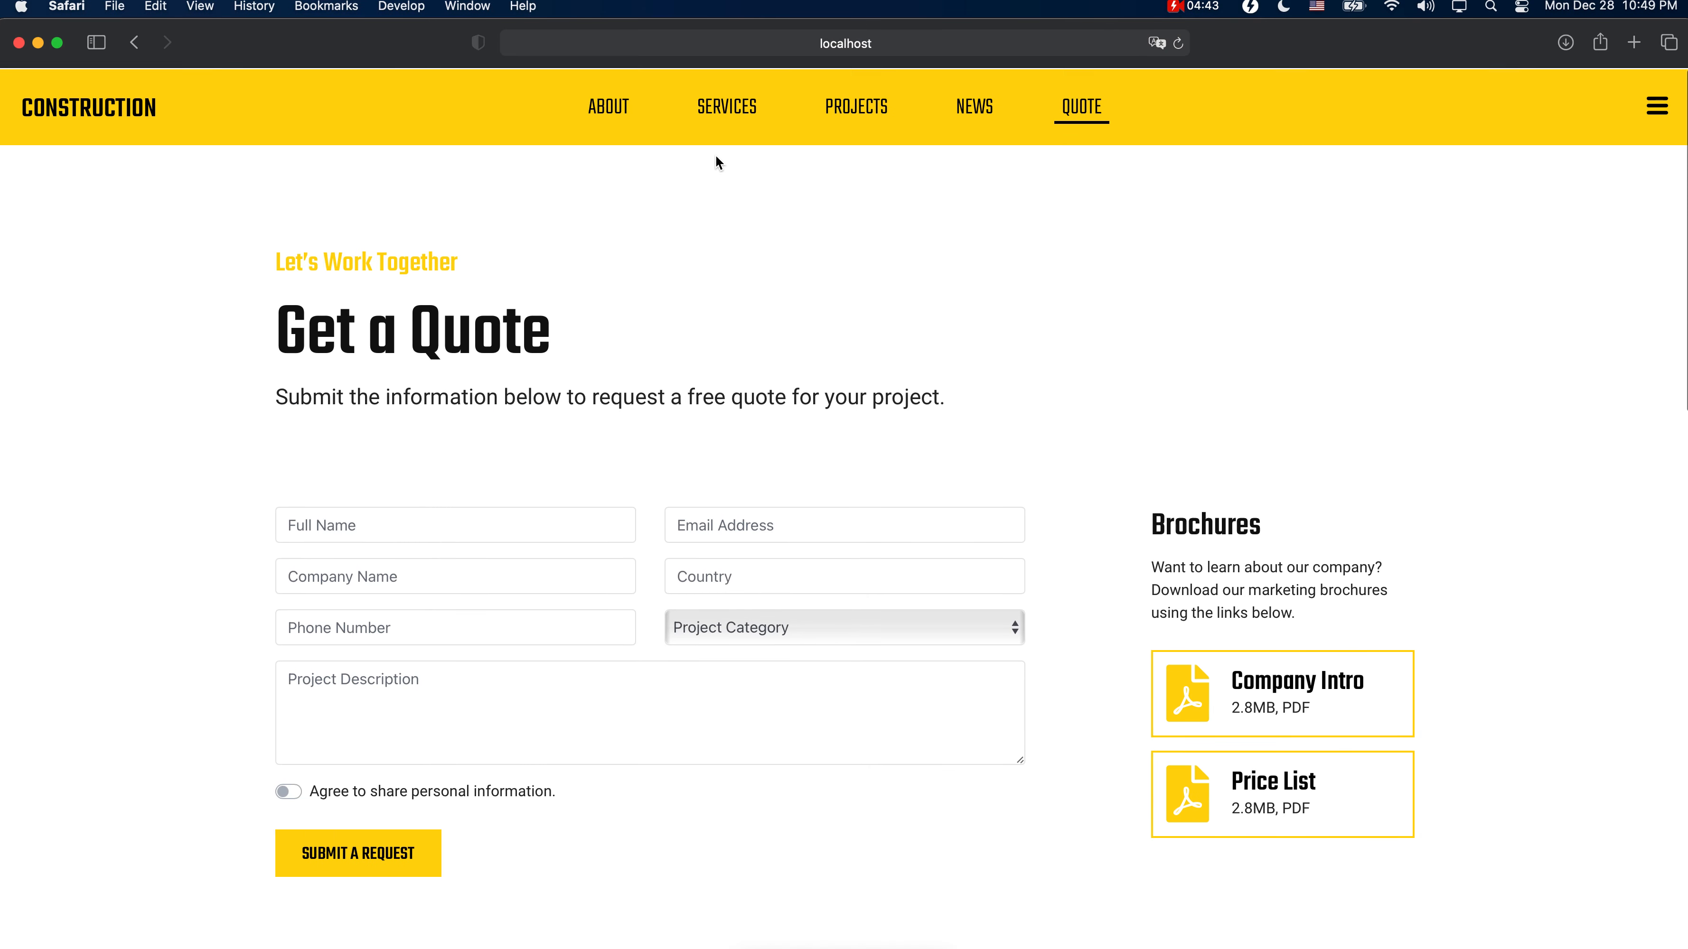
Step: Open the Services page and try the Landscaping and 3D Planning items of the Design Related Services accordion
{"action": "left_click", "coordinate": [726, 105]}
{"action": "scroll", "coordinate": [914, 385], "scroll_direction": "down", "scroll_amount": 10}
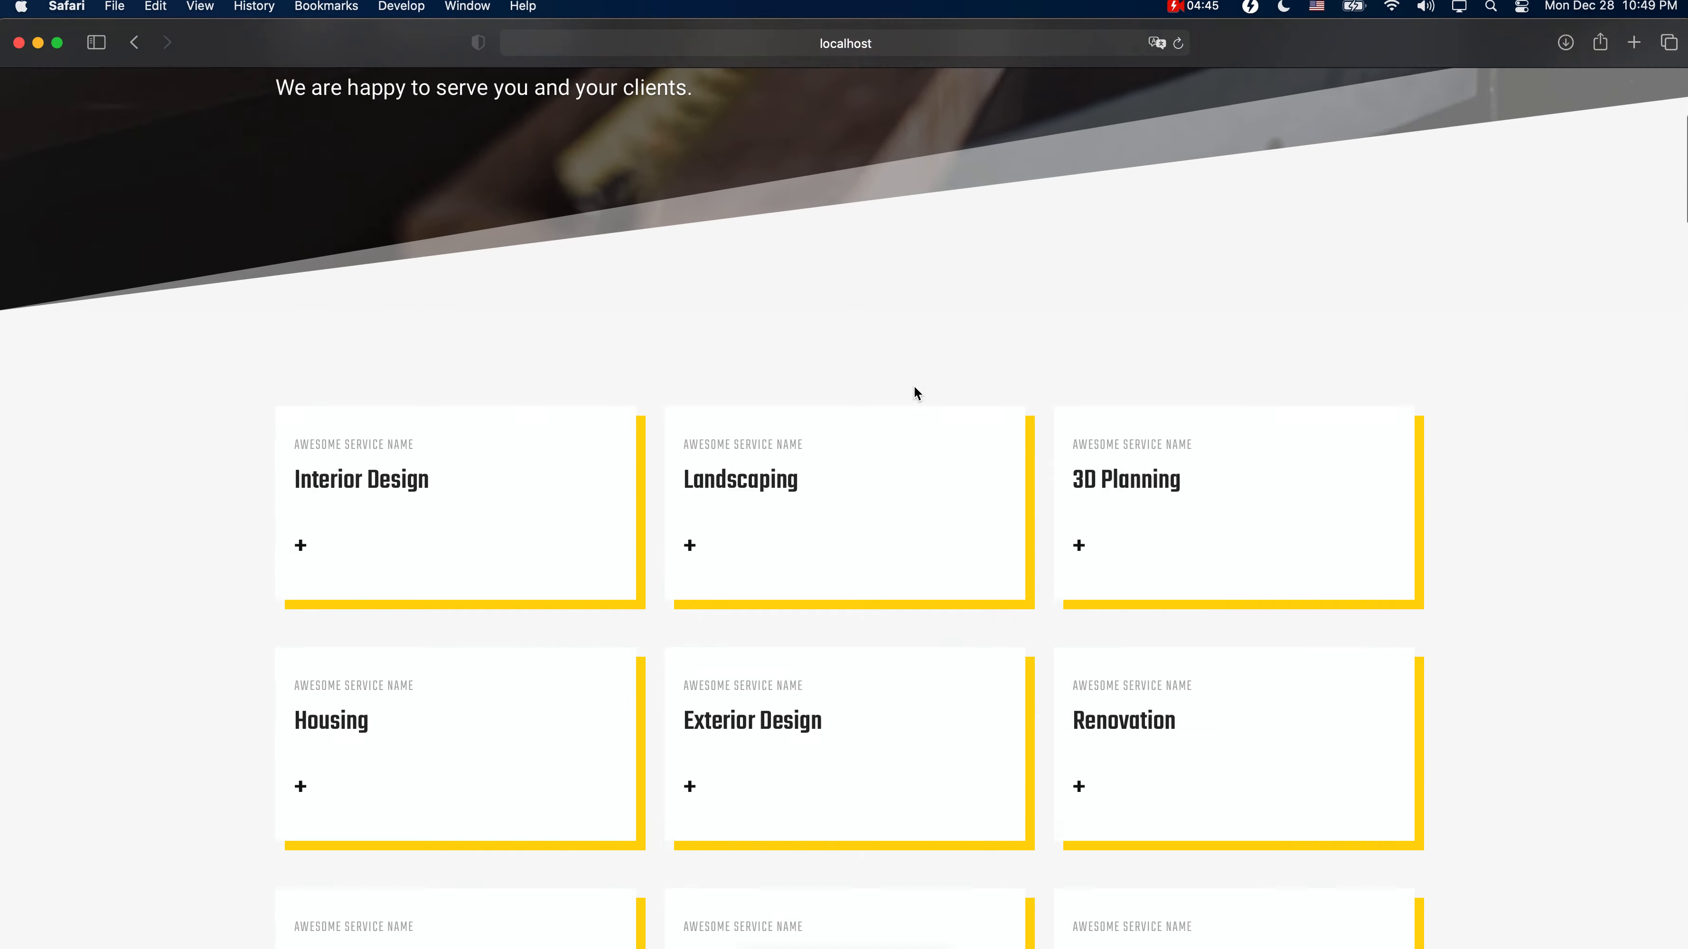
{"action": "scroll", "coordinate": [915, 388], "scroll_direction": "down", "scroll_amount": 5}
{"action": "scroll", "coordinate": [915, 388], "scroll_direction": "up", "scroll_amount": 4}
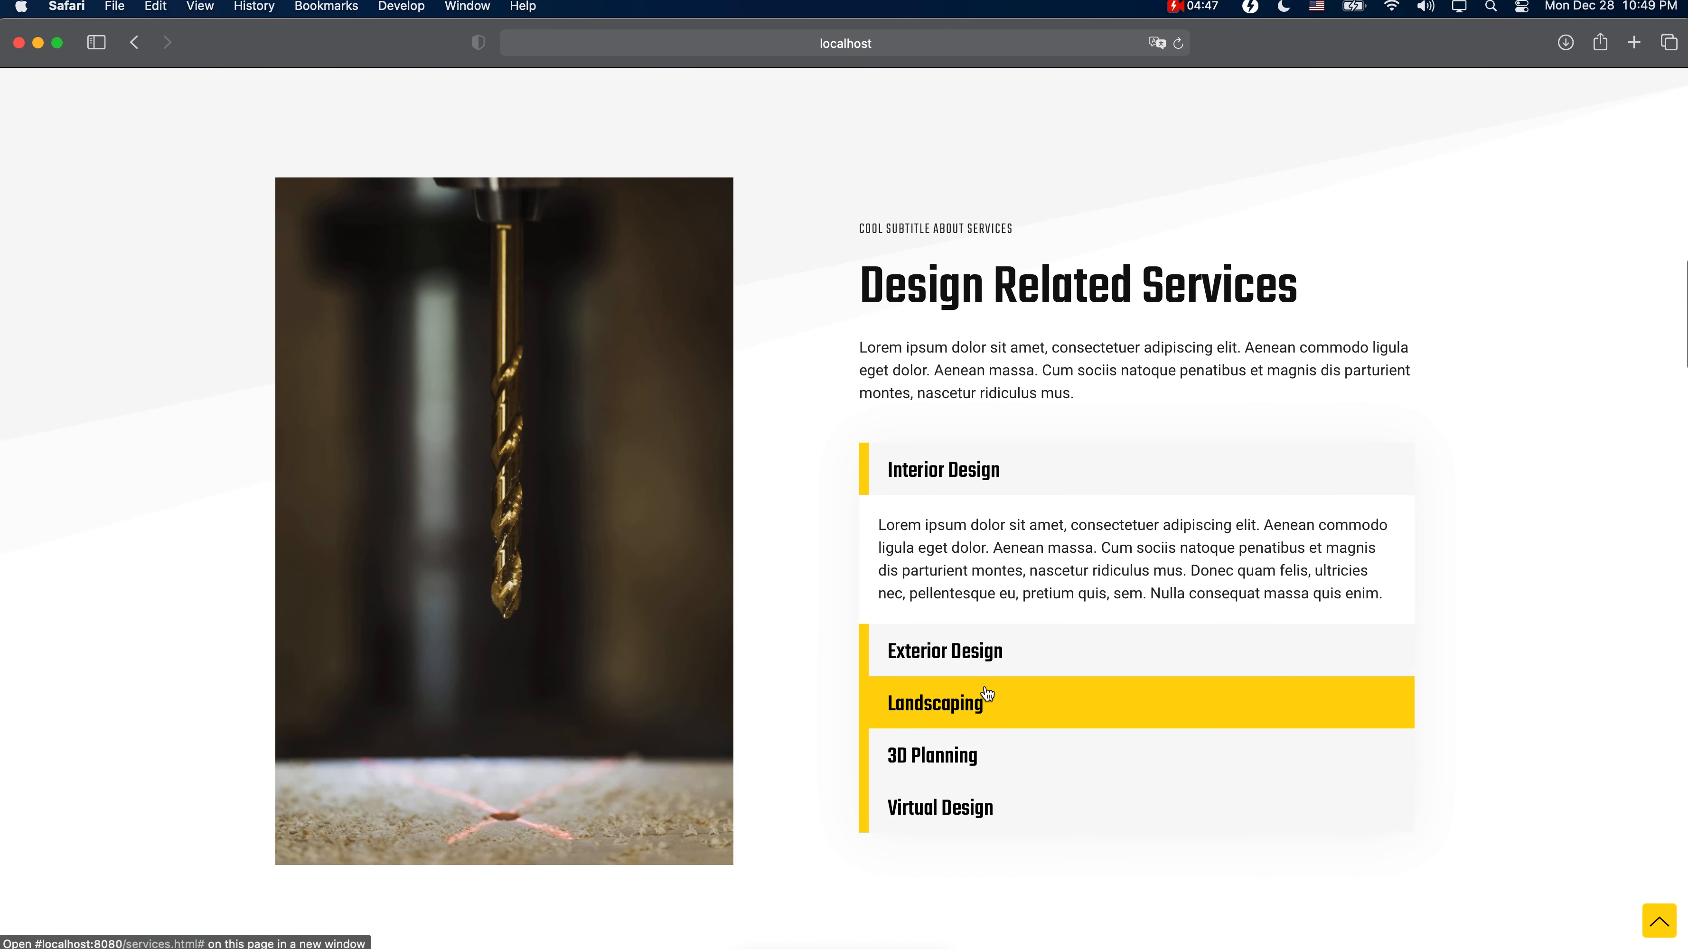
{"action": "left_click", "coordinate": [988, 702]}
{"action": "left_click", "coordinate": [990, 756]}
{"action": "left_click", "coordinate": [991, 491]}
{"action": "left_click", "coordinate": [1010, 745]}
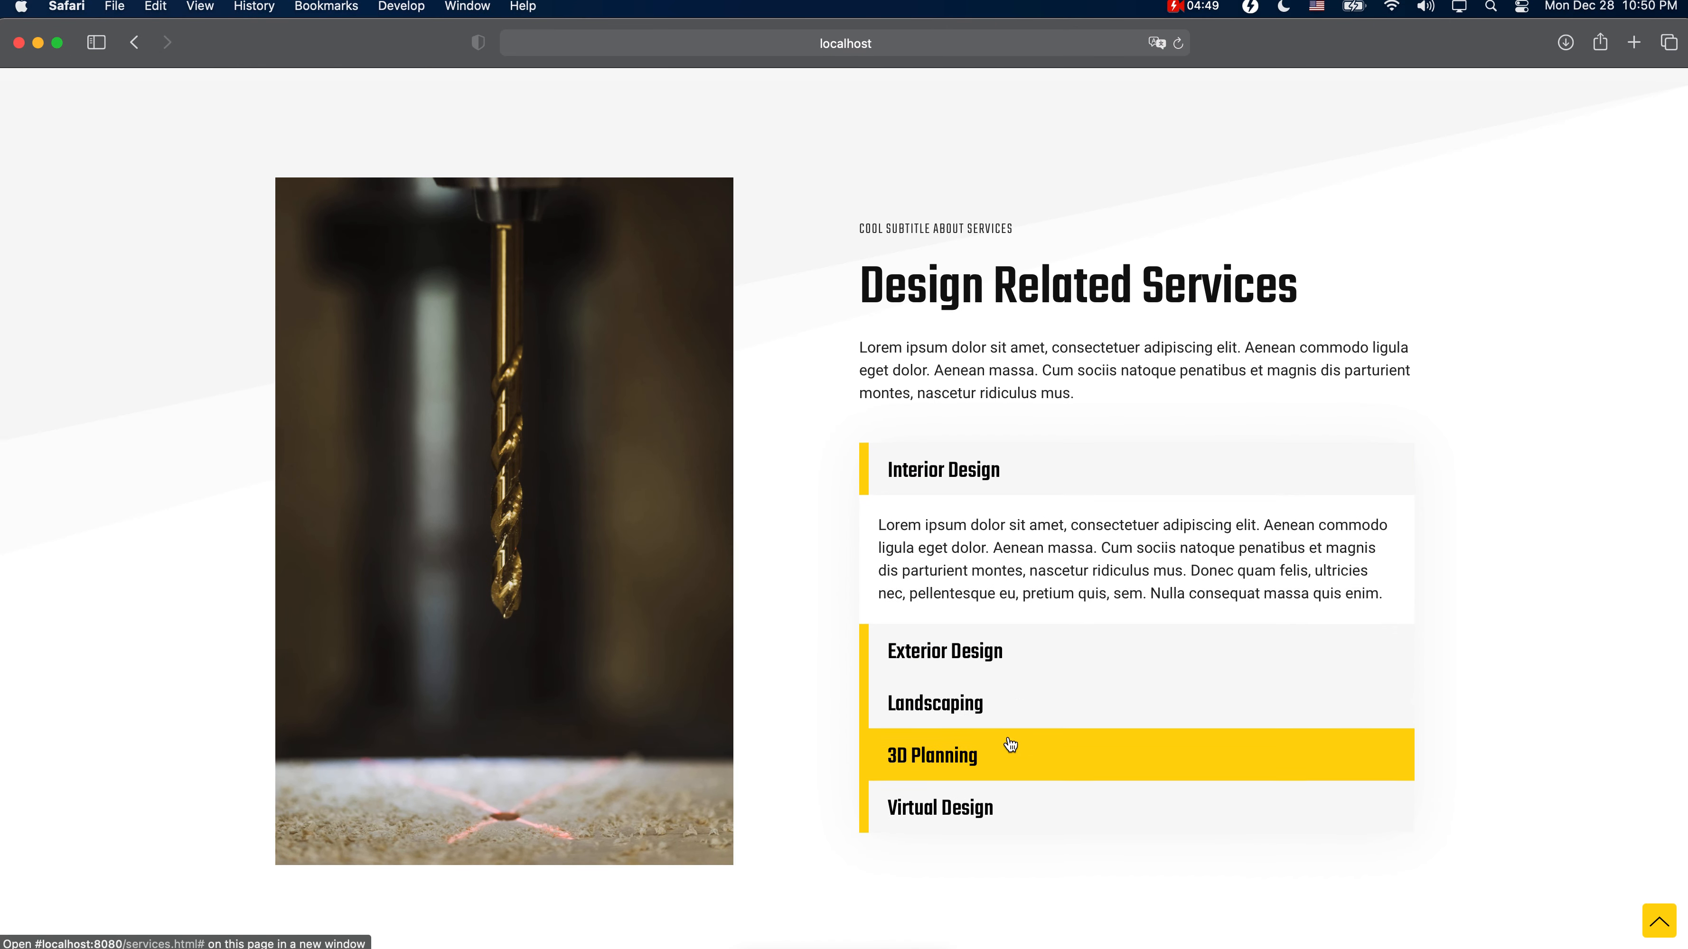
Step: Review the rest of the Services page, including Business Related Services, Our Past Projects and the contact section
{"action": "scroll", "coordinate": [1010, 745], "scroll_direction": "down", "scroll_amount": 2}
{"action": "scroll", "coordinate": [1010, 745], "scroll_direction": "down", "scroll_amount": 20}
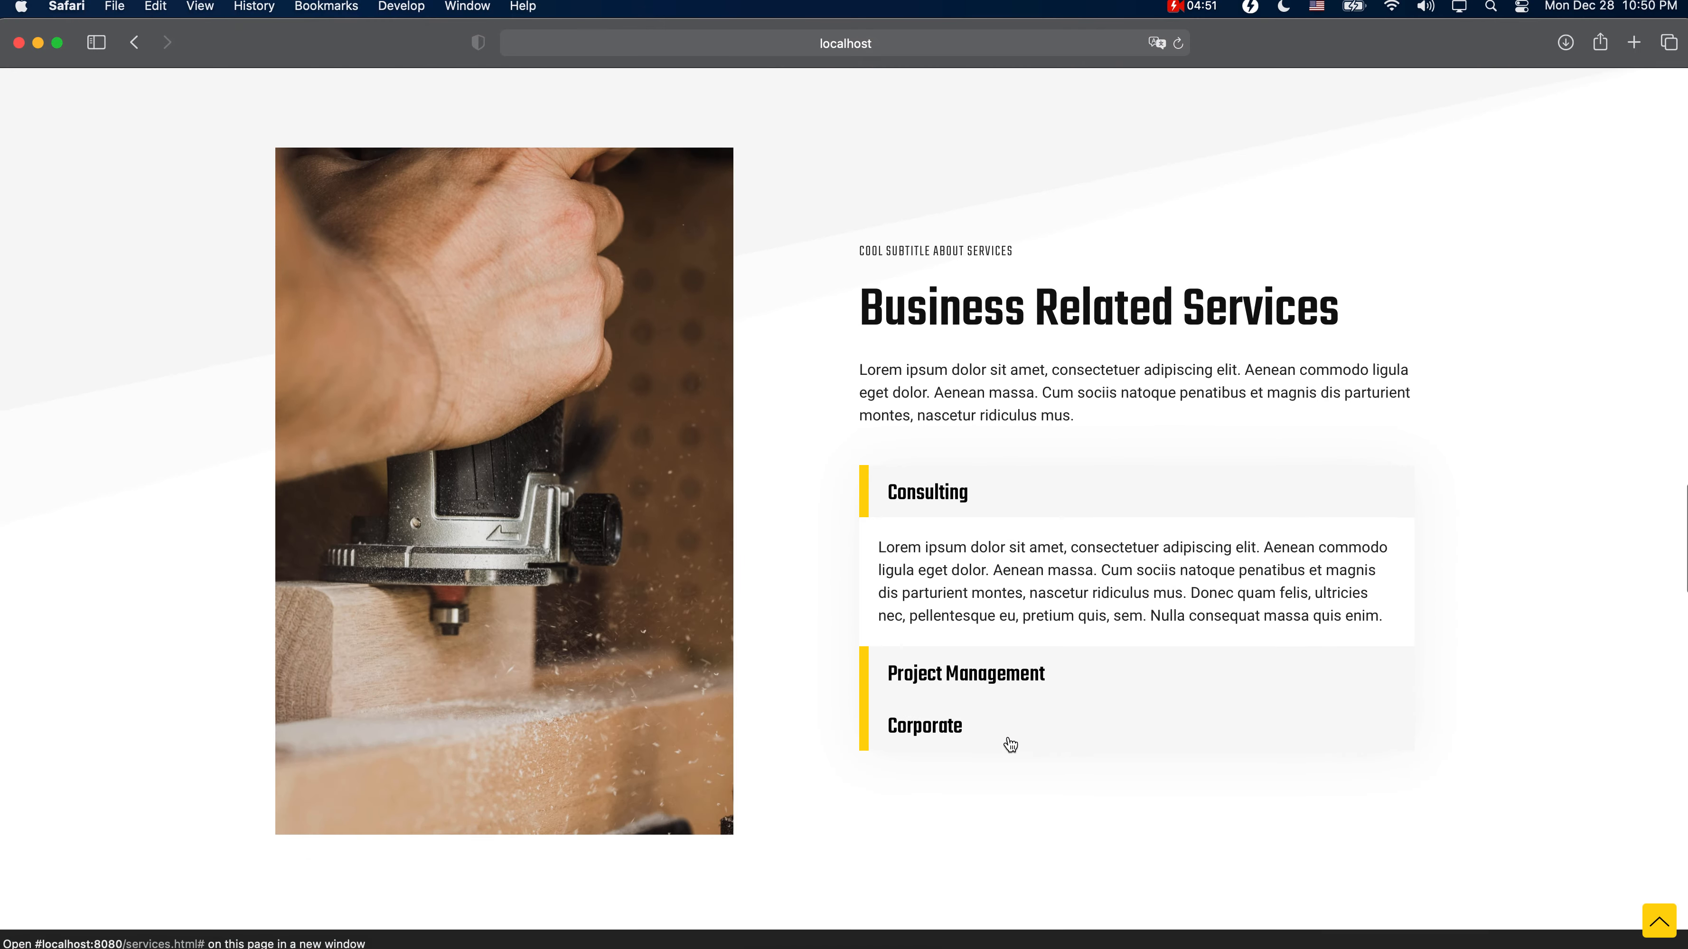
{"action": "scroll", "coordinate": [1010, 745], "scroll_direction": "down", "scroll_amount": 8}
{"action": "scroll", "coordinate": [1010, 745], "scroll_direction": "up", "scroll_amount": 20}
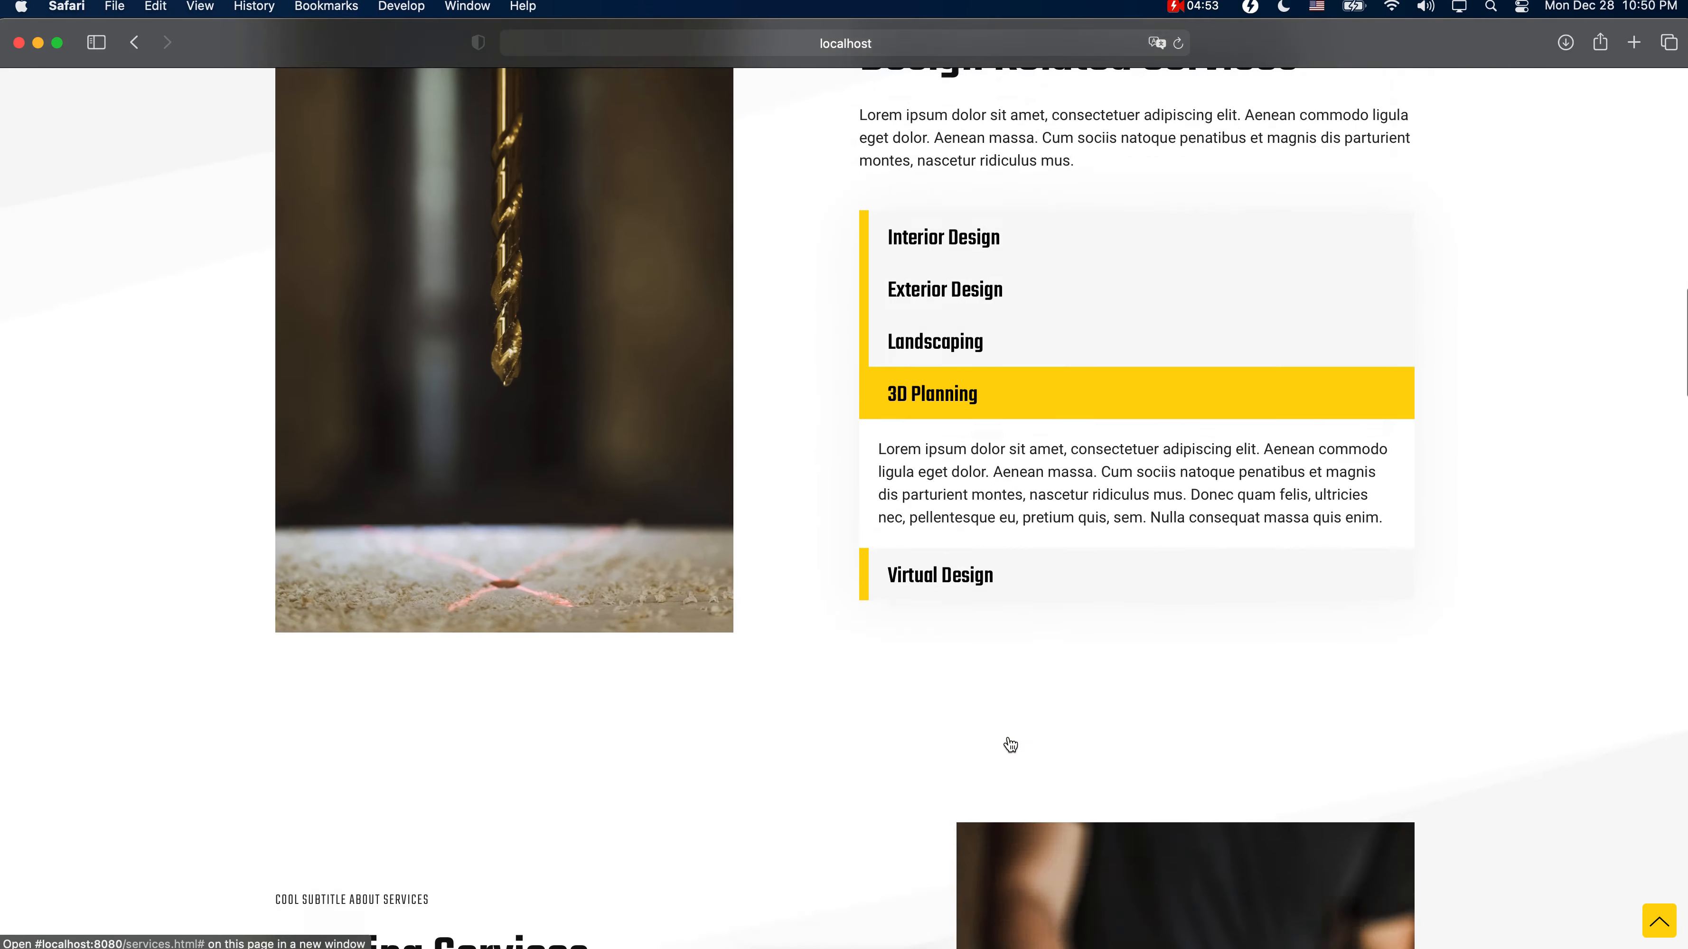
{"action": "scroll", "coordinate": [1010, 745], "scroll_direction": "down", "scroll_amount": 20}
{"action": "scroll", "coordinate": [1010, 745], "scroll_direction": "down", "scroll_amount": 12}
{"action": "scroll", "coordinate": [1010, 743], "scroll_direction": "up", "scroll_amount": 3}
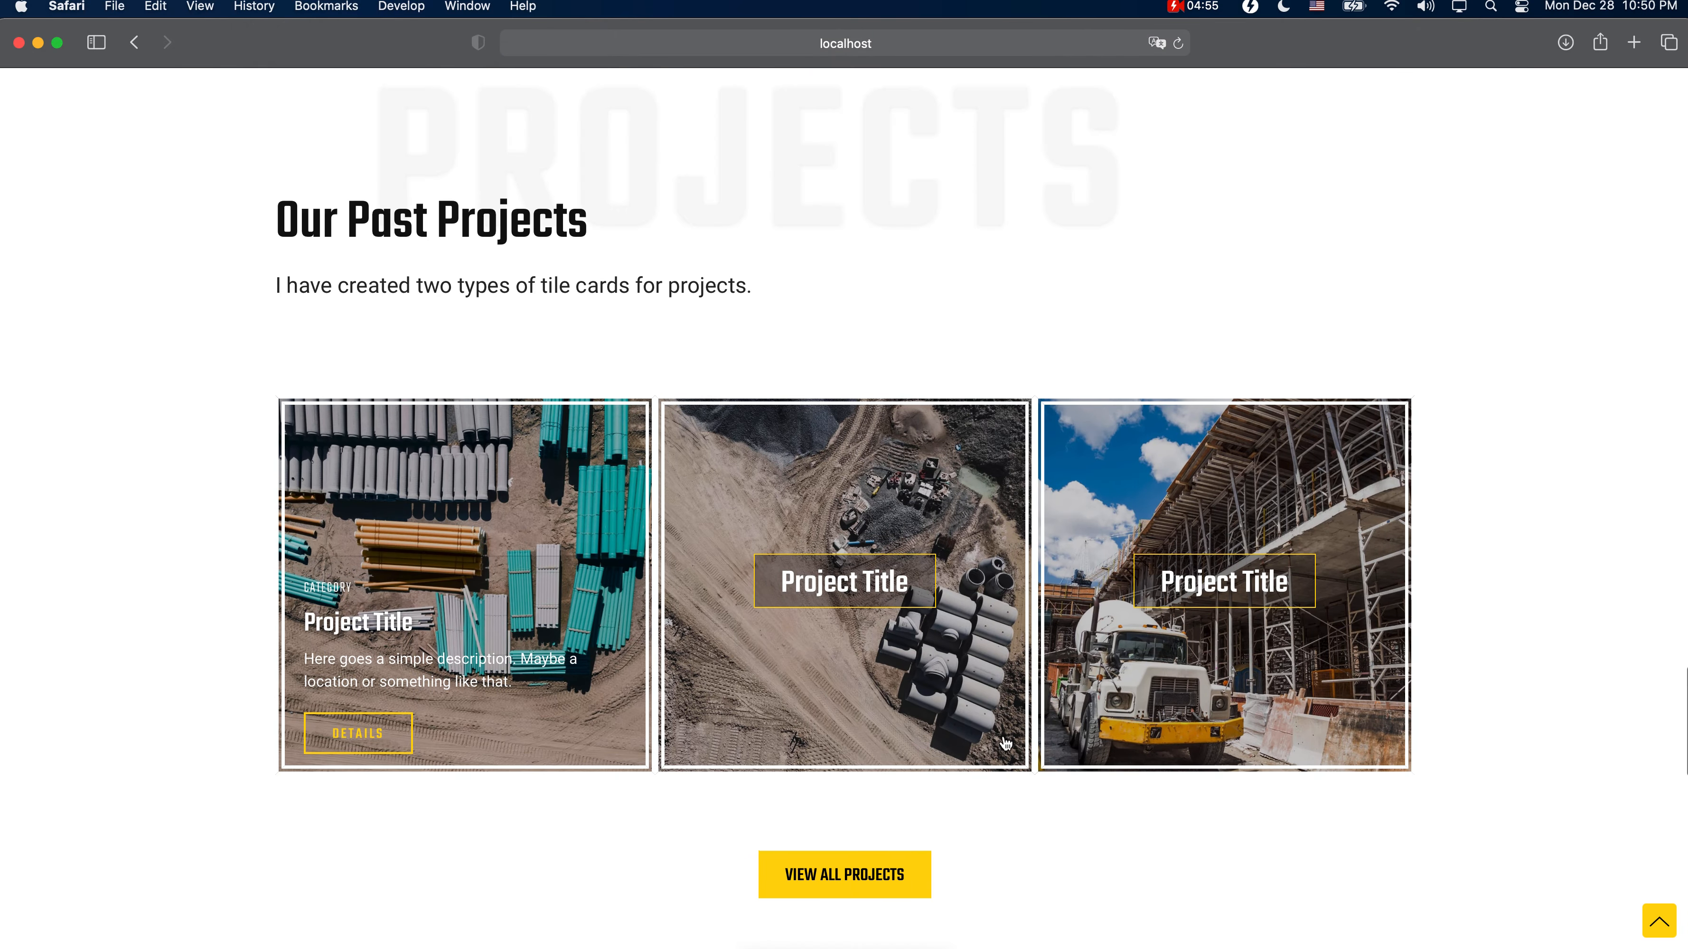
{"action": "scroll", "coordinate": [1208, 367], "scroll_direction": "down", "scroll_amount": 6}
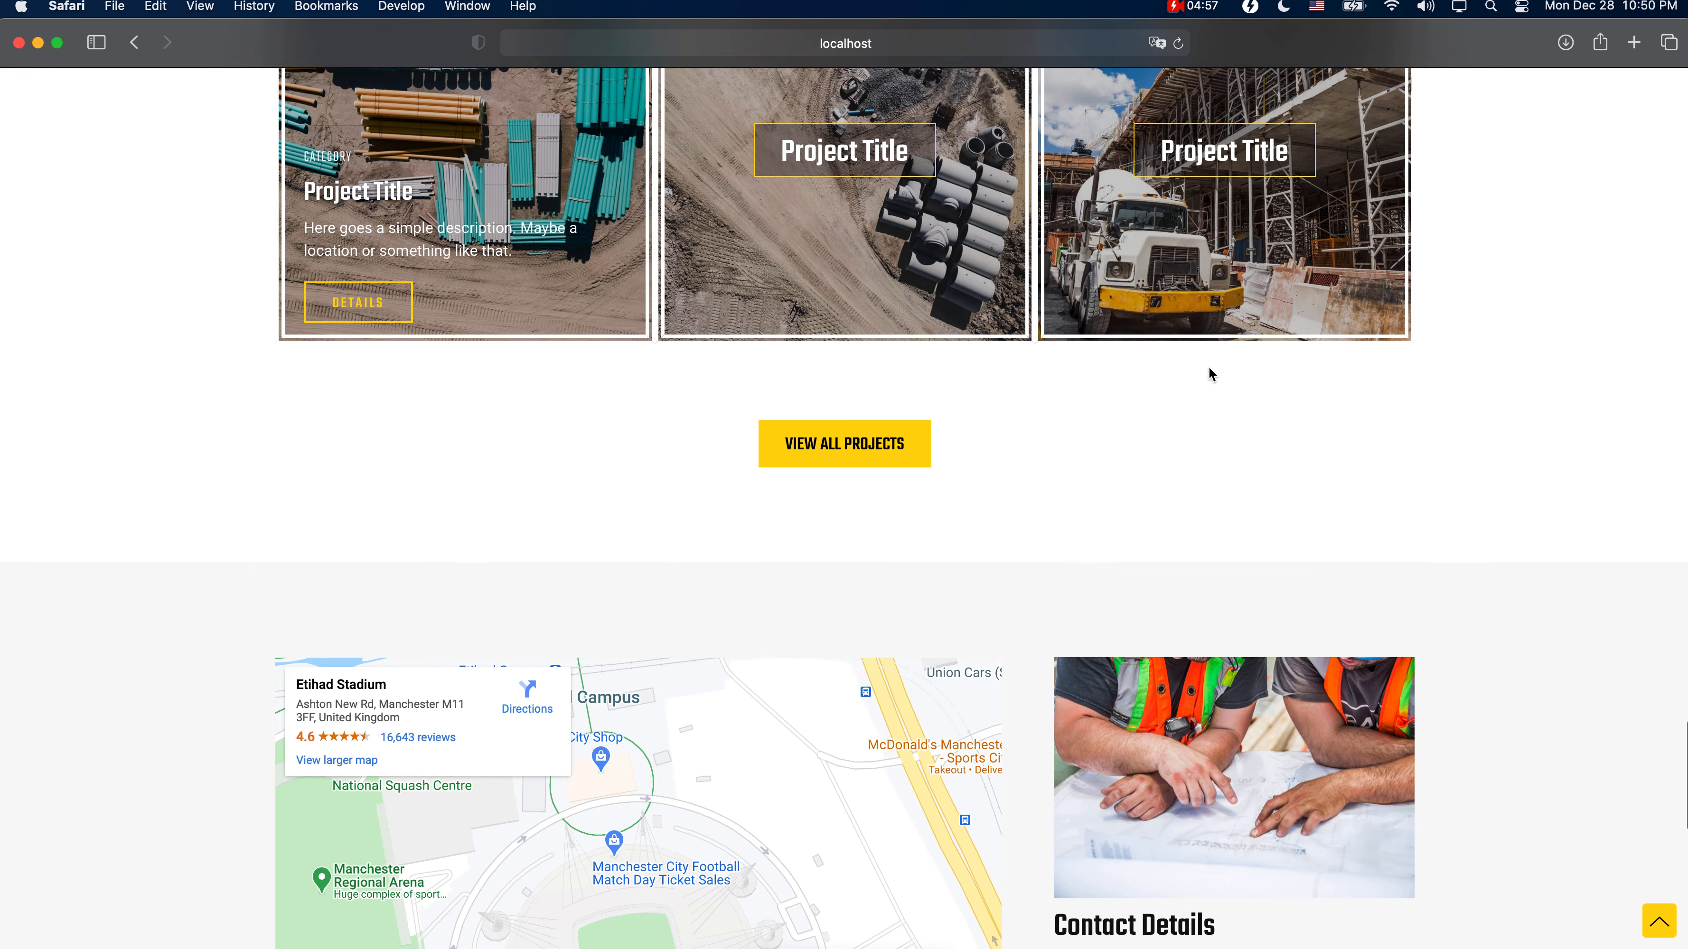
{"action": "scroll", "coordinate": [1208, 367], "scroll_direction": "up", "scroll_amount": 9}
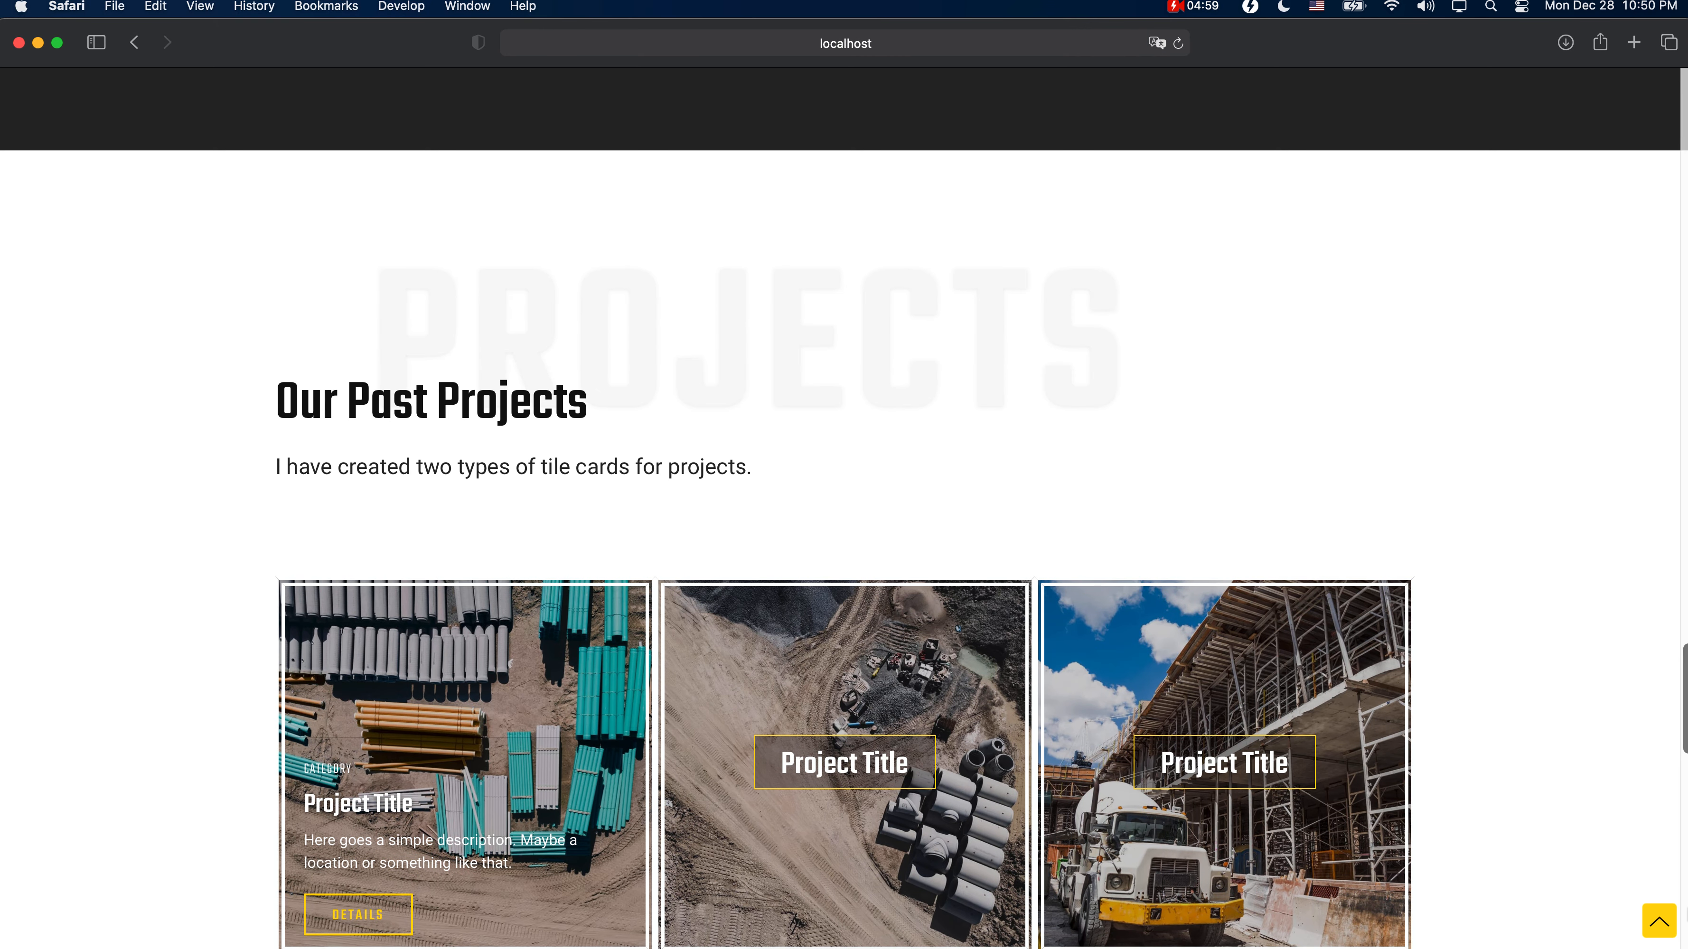
Step: Narrow the browser window to phone width and check the responsive layout of the Services page up to its header
{"action": "left_click_drag", "start_coordinate": [1681, 907], "coordinate": [537, 851]}
{"action": "scroll", "coordinate": [347, 489], "scroll_direction": "up", "scroll_amount": 12}
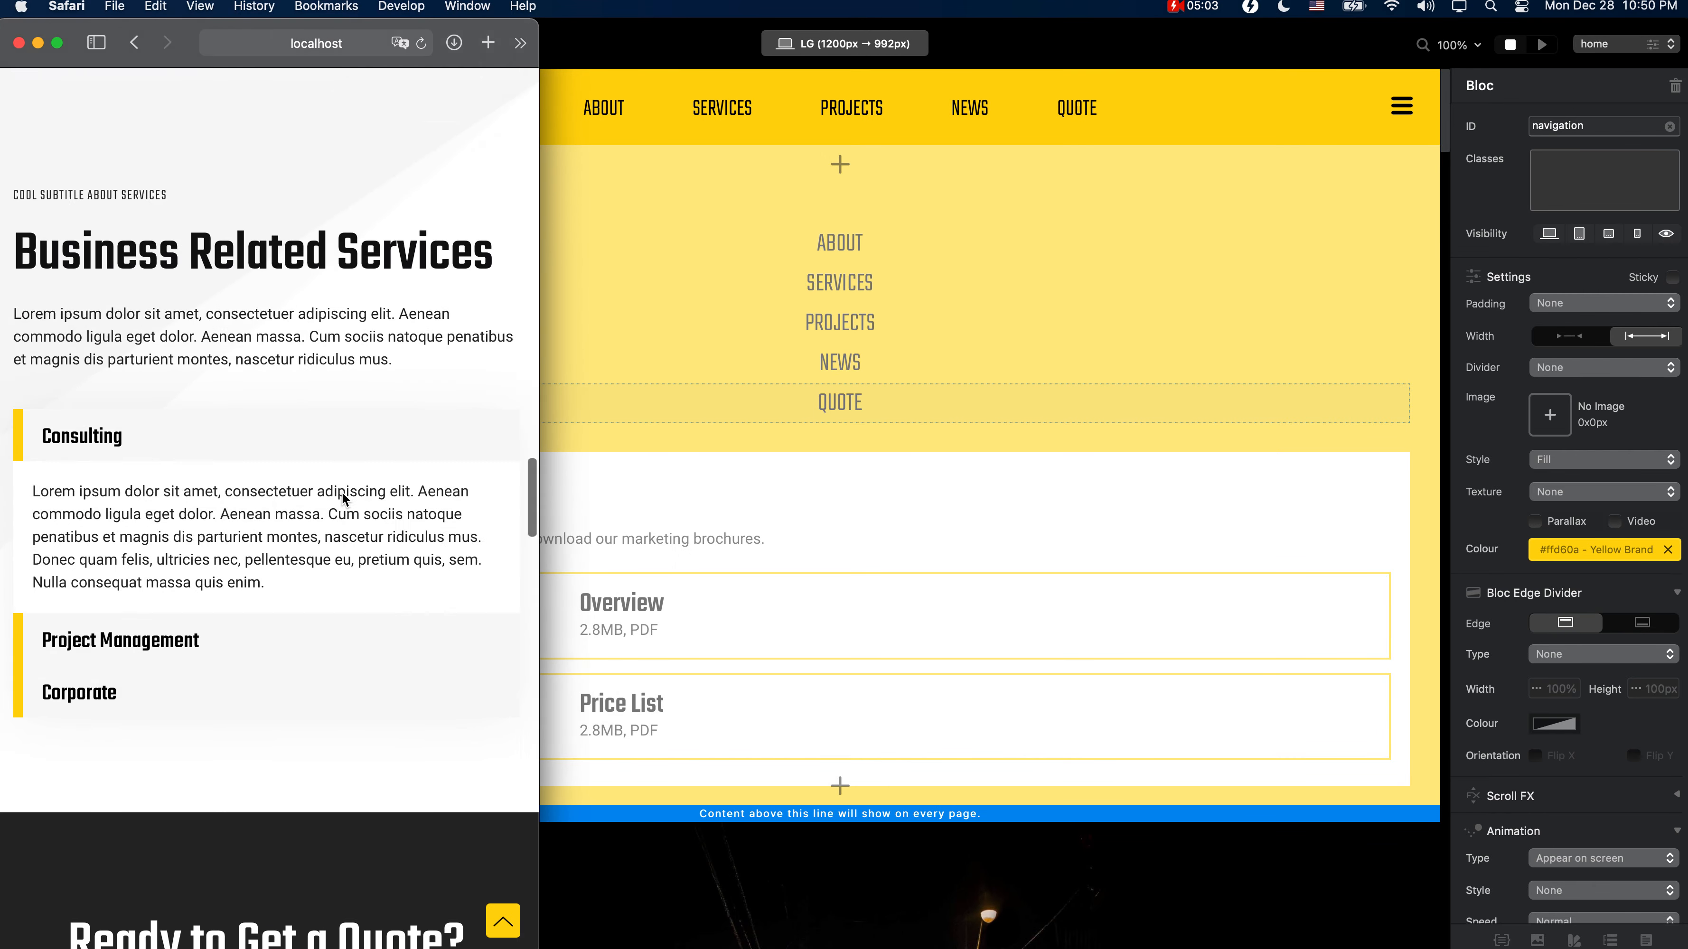
{"action": "scroll", "coordinate": [342, 498], "scroll_direction": "up", "scroll_amount": 15}
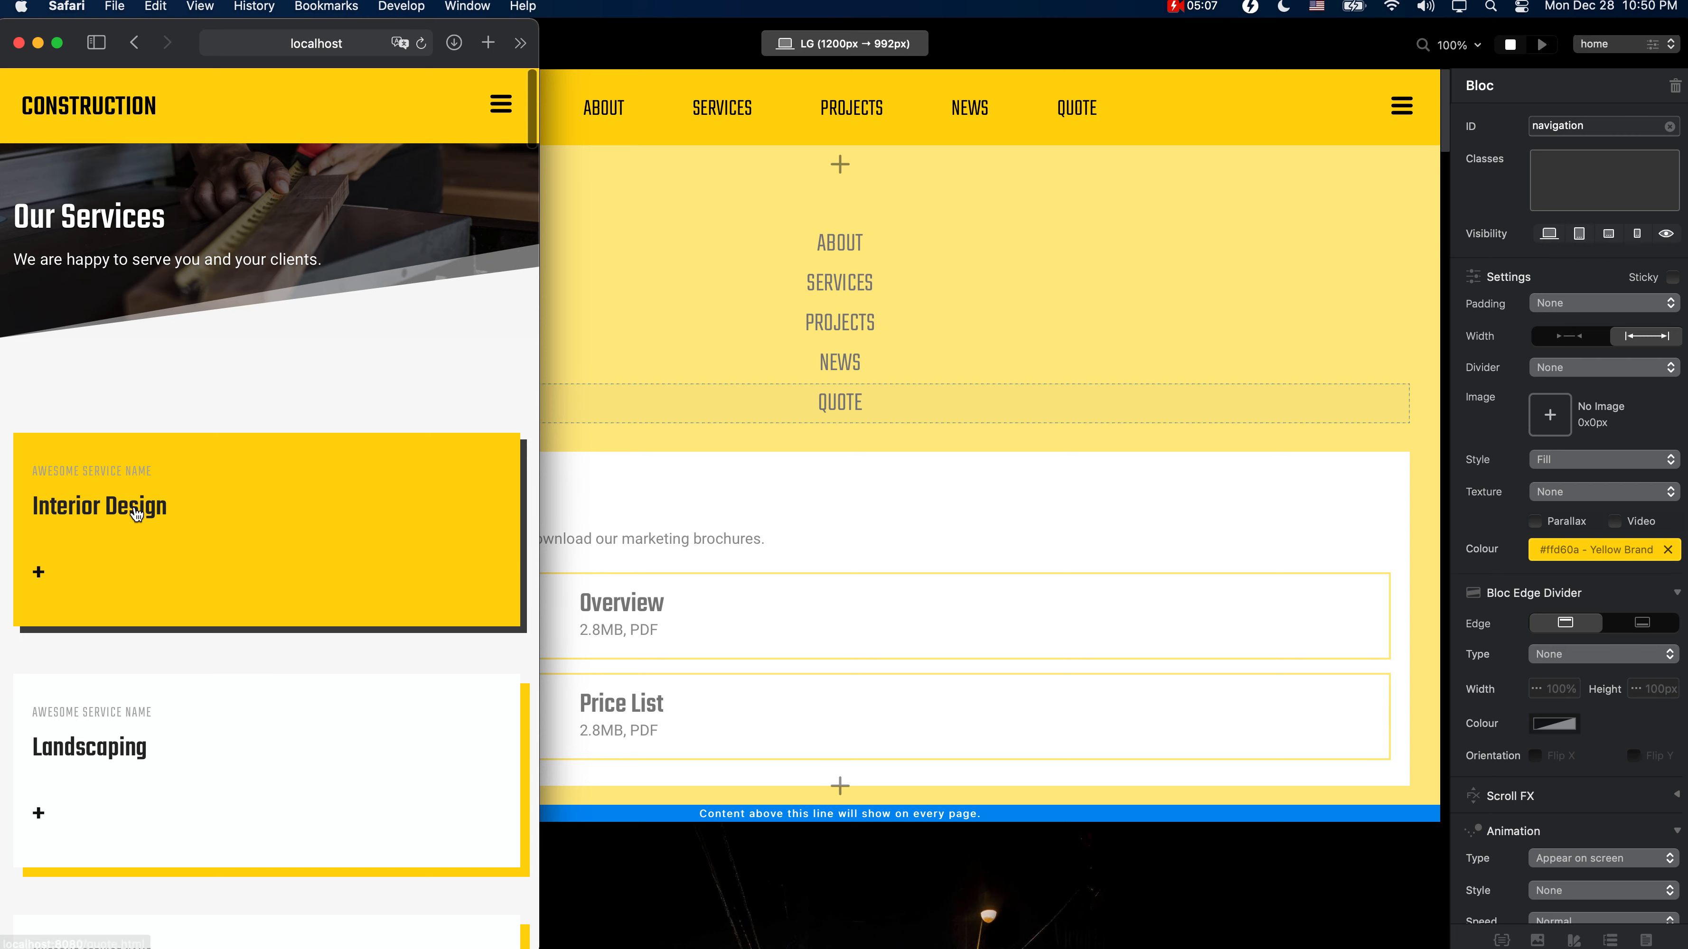
Step: Follow the Interior Design service card and widen the browser window back to full screen width
{"action": "left_click", "coordinate": [122, 525]}
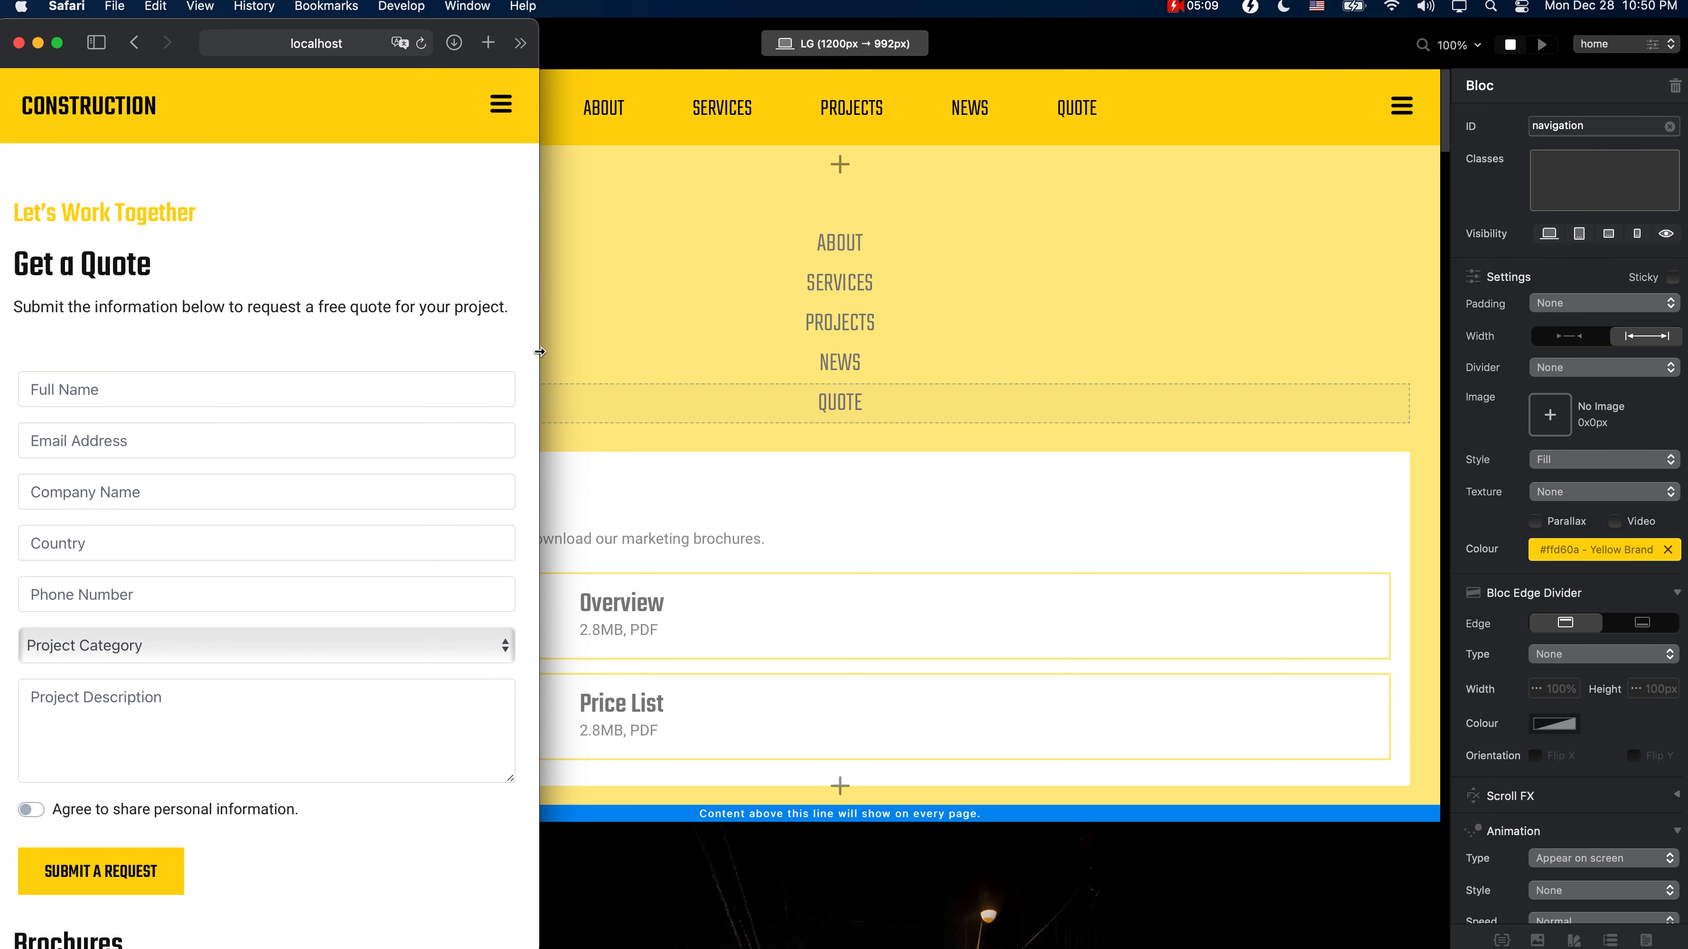
{"action": "left_click_drag", "start_coordinate": [539, 346], "coordinate": [1685, 304]}
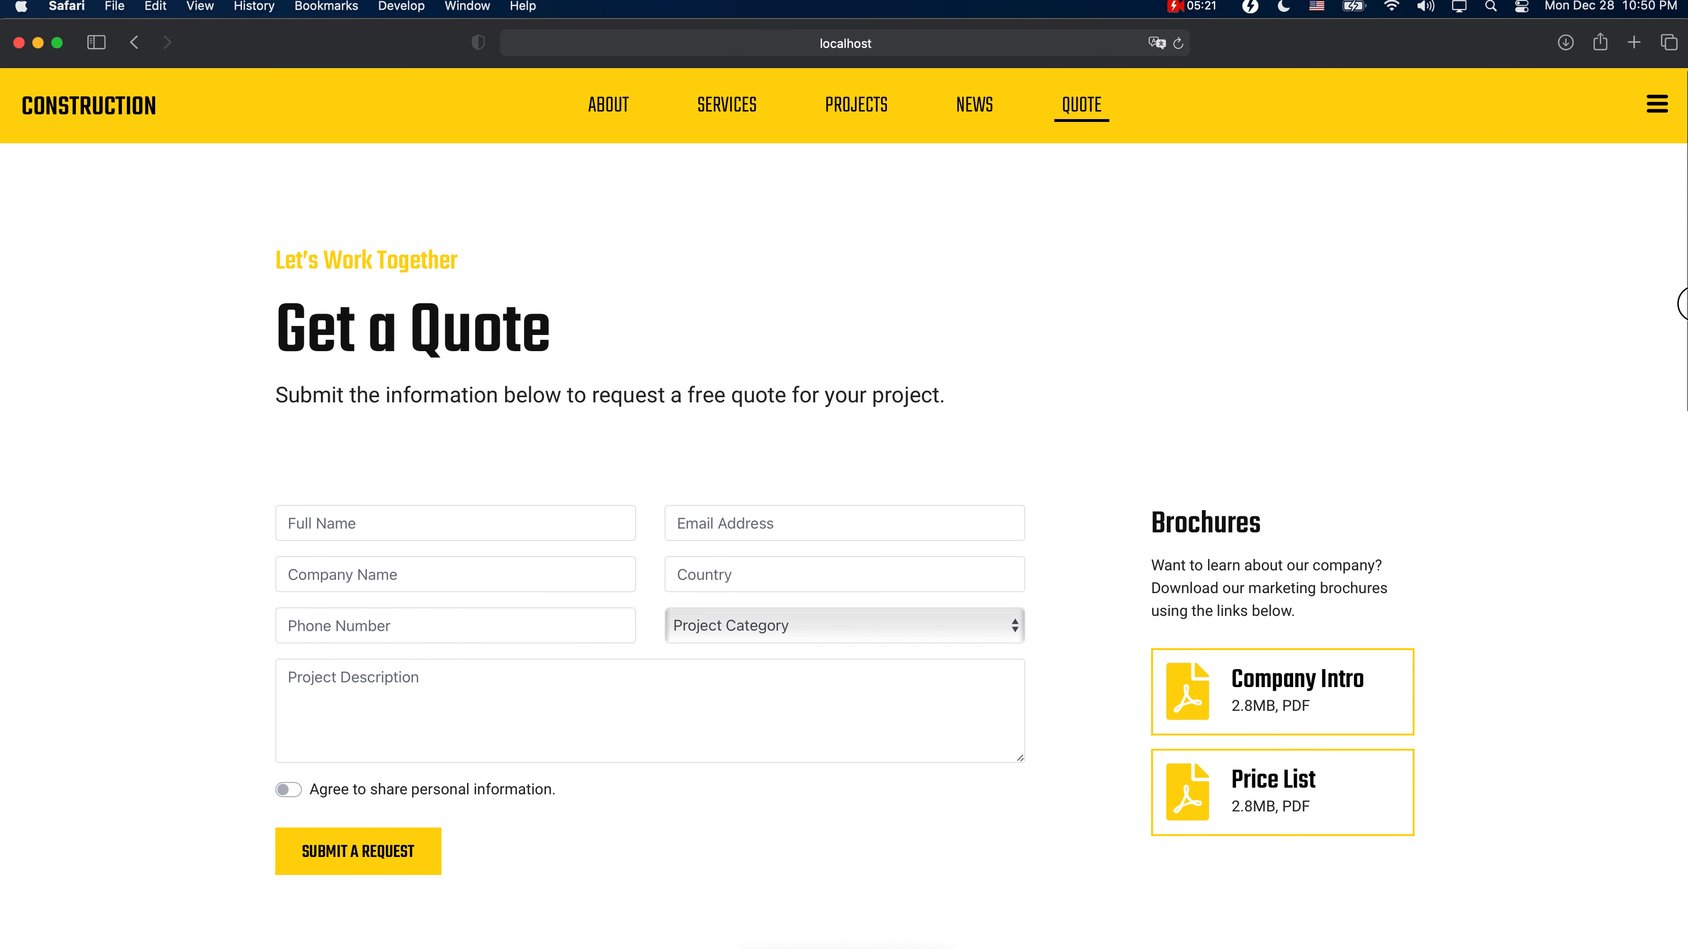
Step: Open the Projects page, look over its tile grid and open the details of the first project
{"action": "left_click", "coordinate": [847, 109]}
{"action": "scroll", "coordinate": [752, 574], "scroll_direction": "down", "scroll_amount": 10}
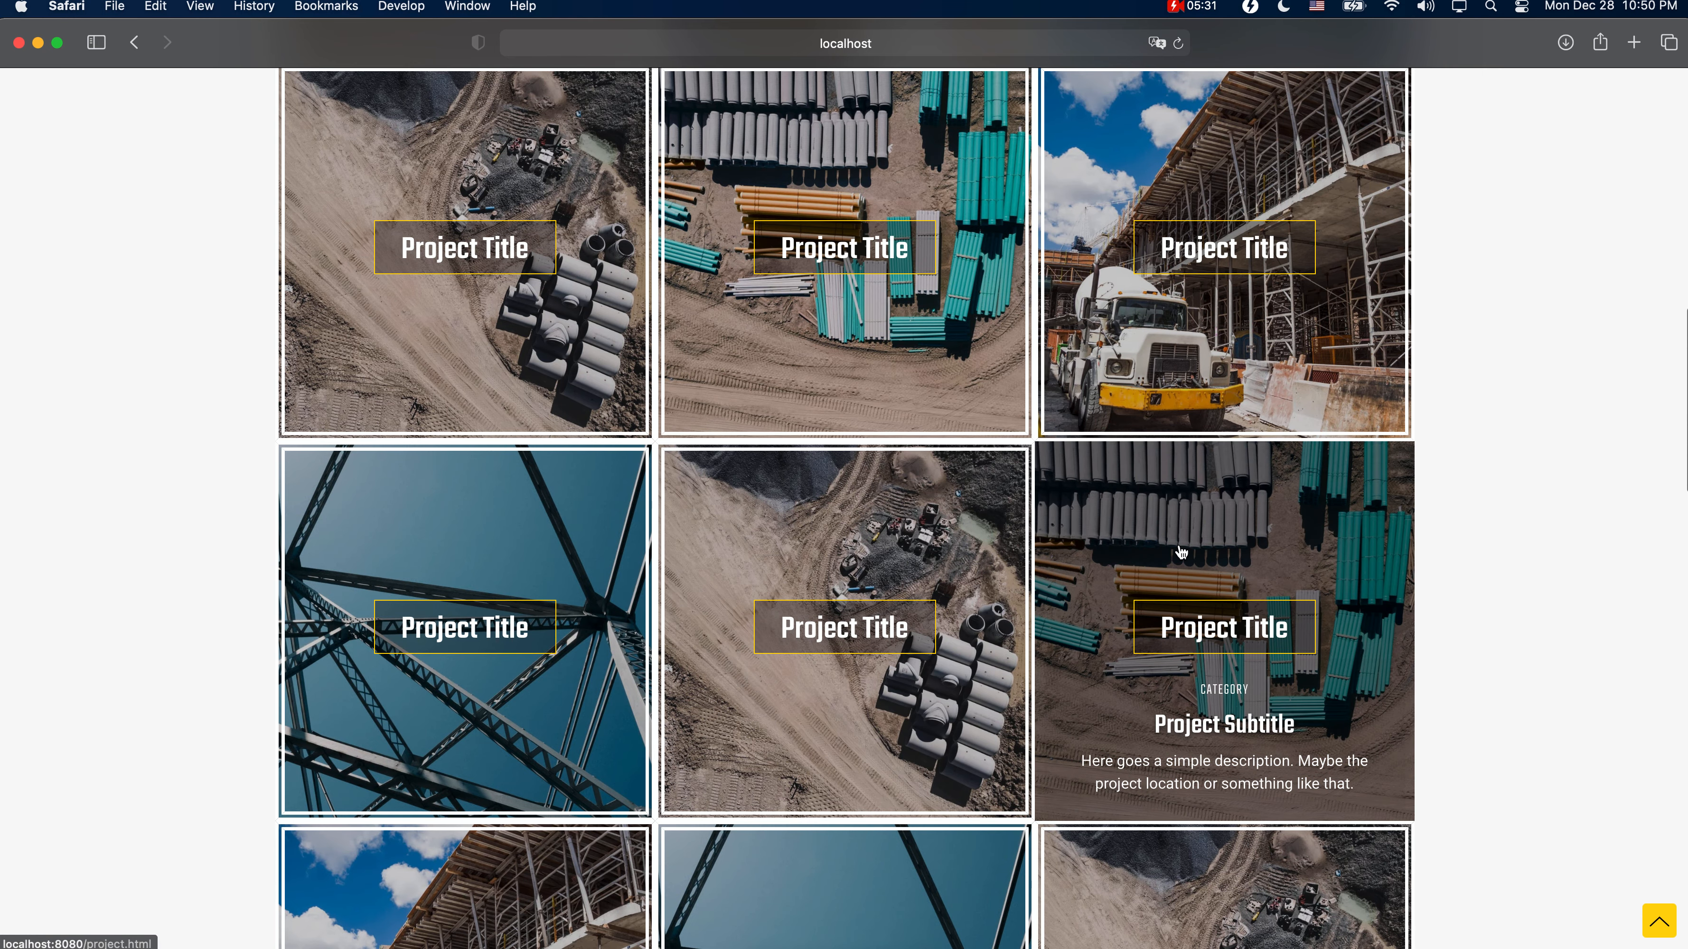
{"action": "scroll", "coordinate": [933, 312], "scroll_direction": "up", "scroll_amount": 10}
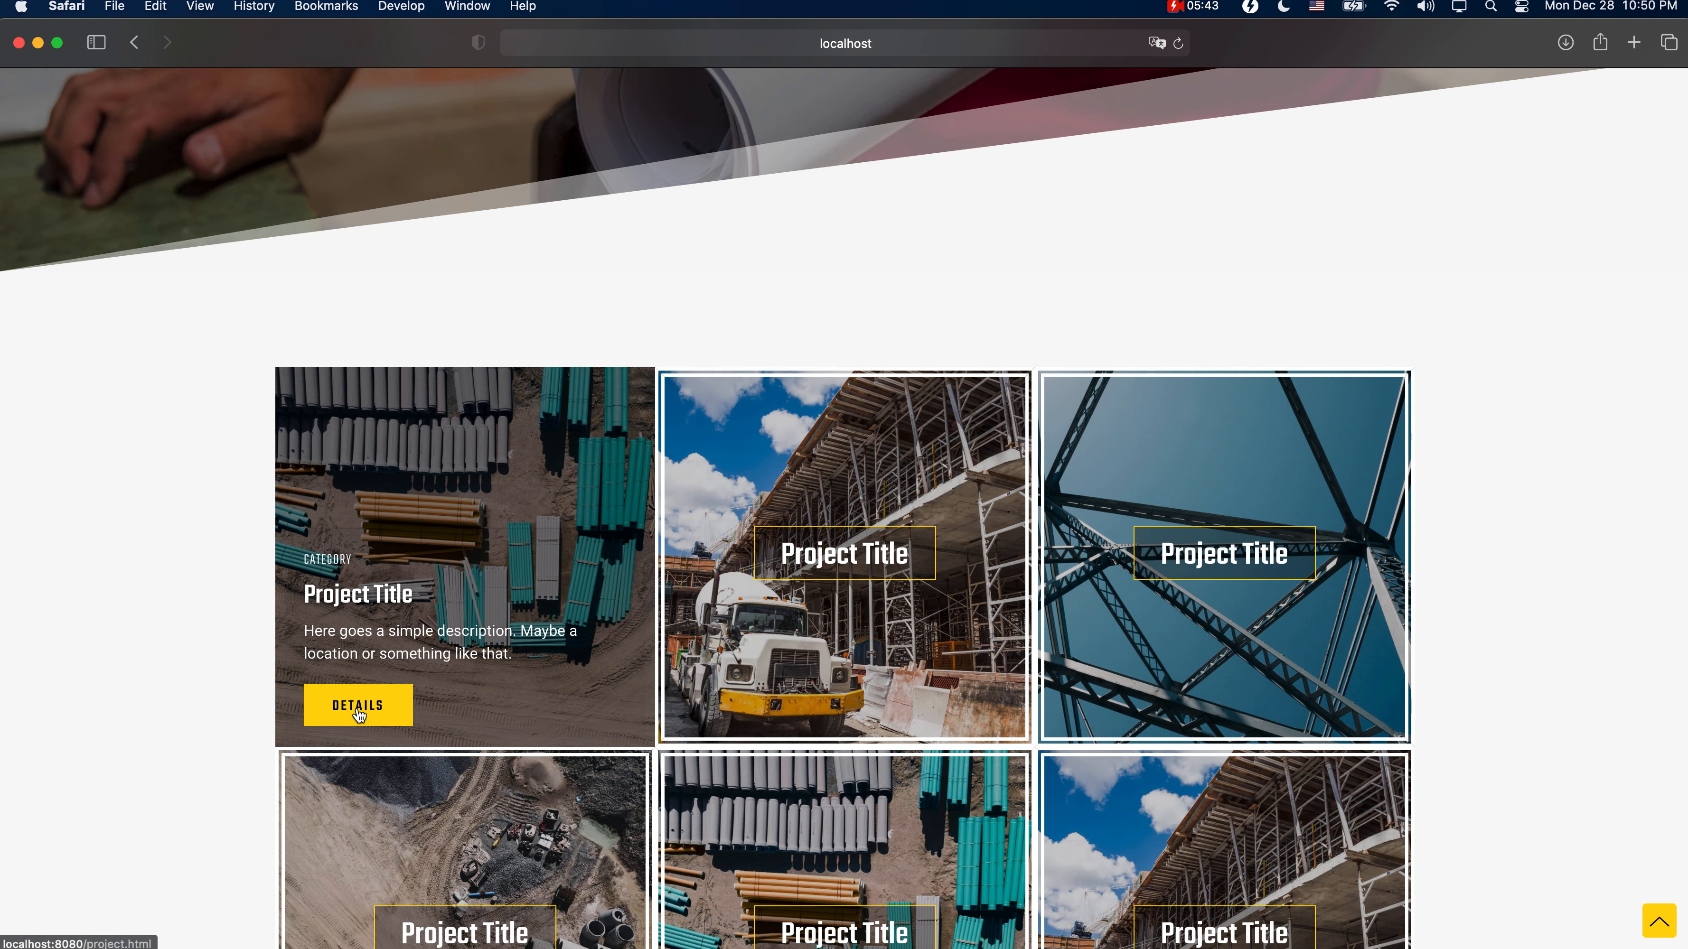
{"action": "left_click", "coordinate": [376, 705]}
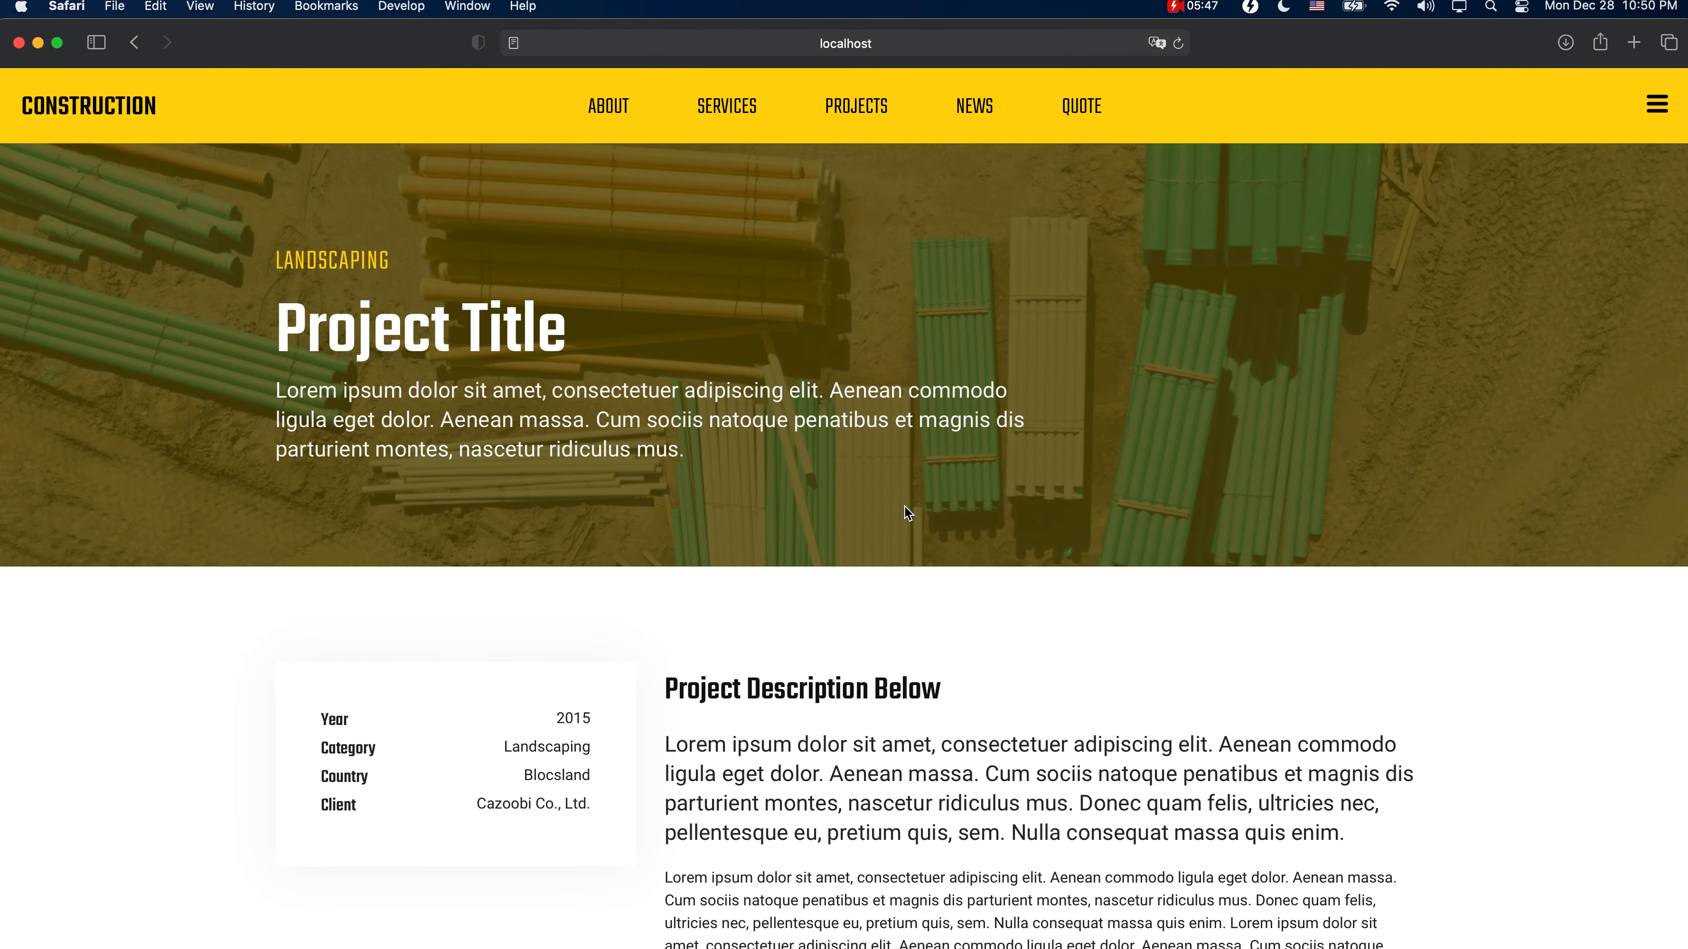
Step: Review the project detail page down to its related projects, and return to the grid of all projects
{"action": "scroll", "coordinate": [905, 508], "scroll_direction": "down", "scroll_amount": 20}
{"action": "scroll", "coordinate": [905, 508], "scroll_direction": "down", "scroll_amount": 6}
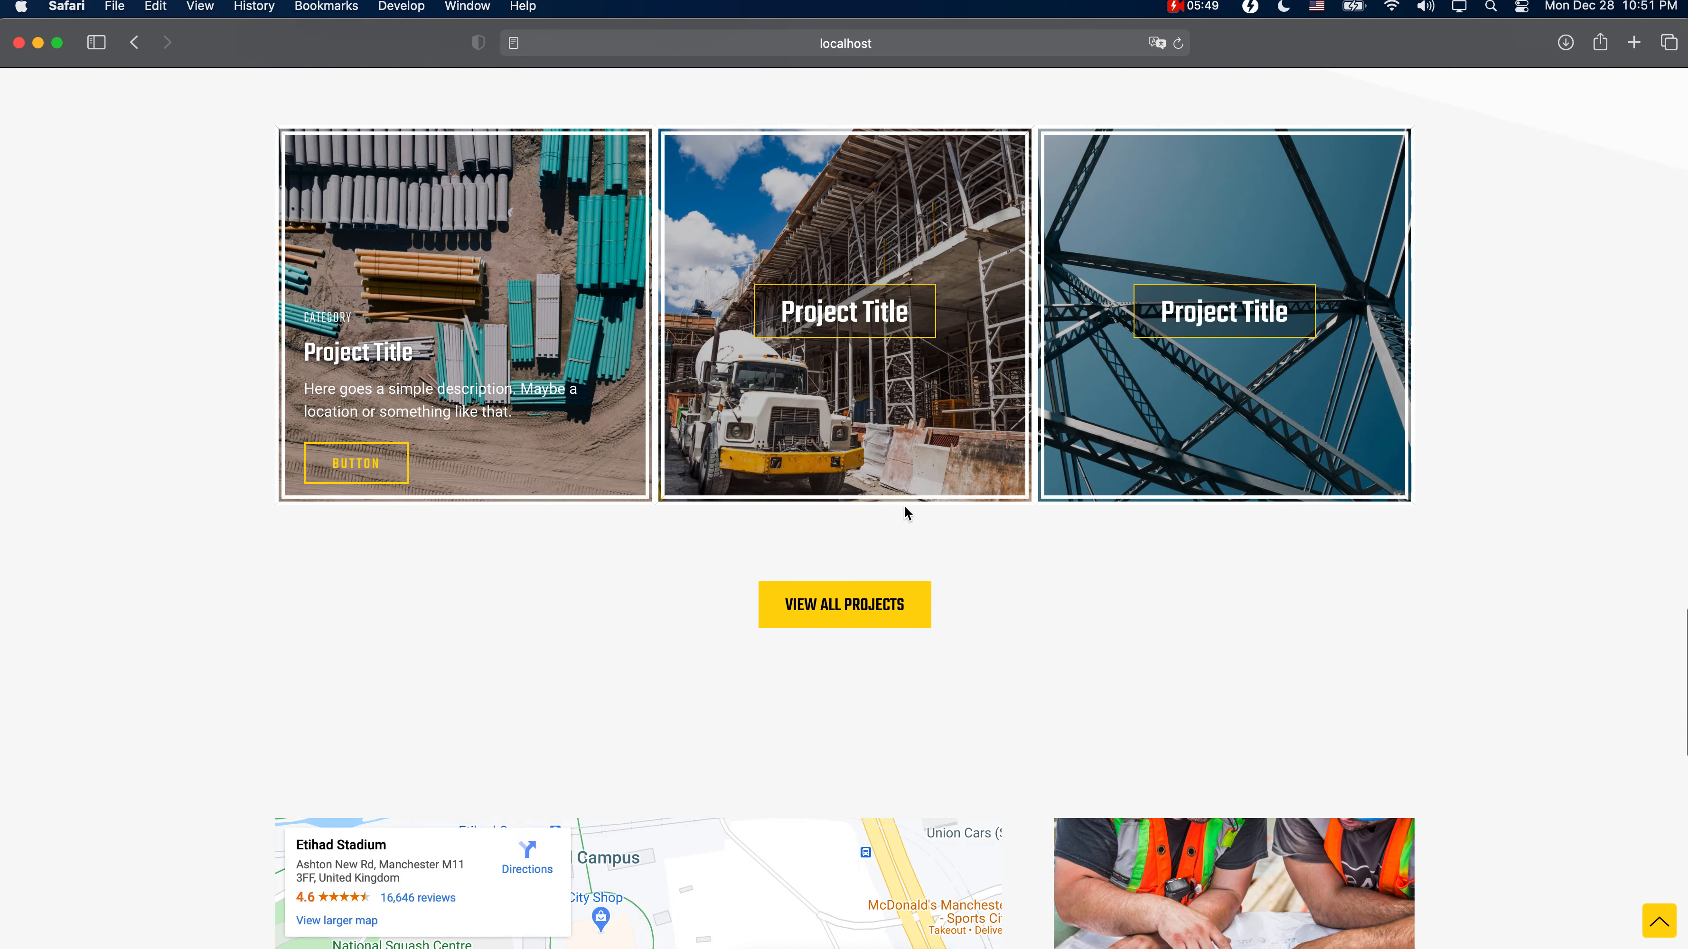
{"action": "scroll", "coordinate": [905, 508], "scroll_direction": "up", "scroll_amount": 6}
{"action": "scroll", "coordinate": [891, 758], "scroll_direction": "down", "scroll_amount": 4}
{"action": "left_click", "coordinate": [878, 763]}
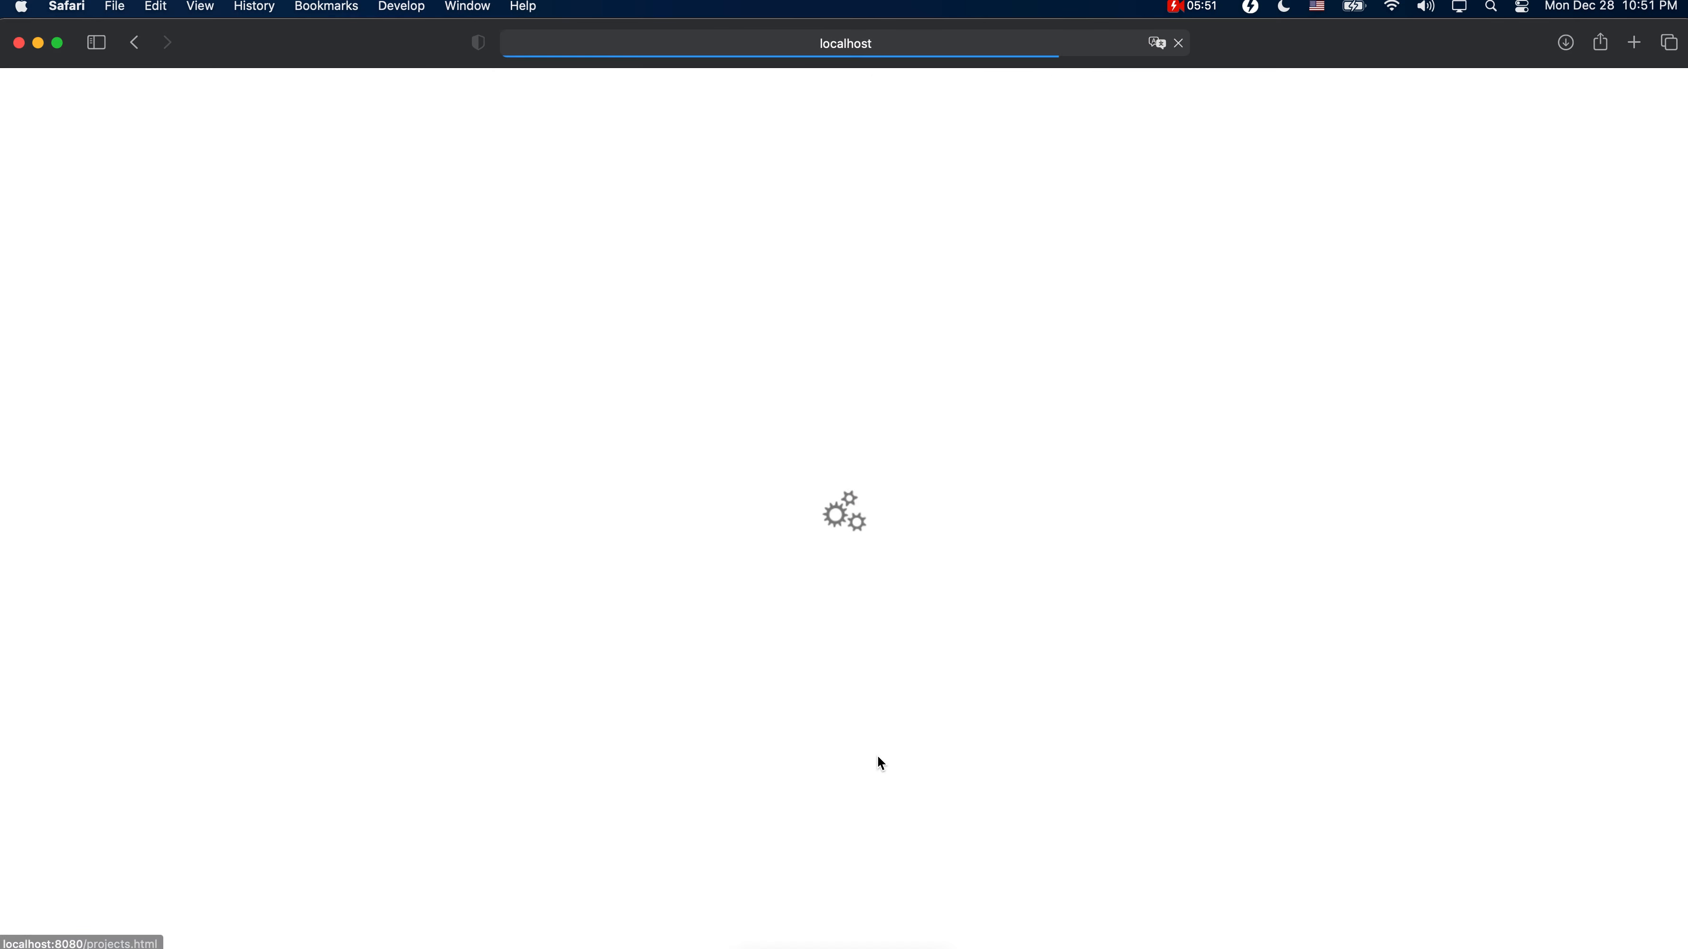
{"action": "scroll", "coordinate": [877, 758], "scroll_direction": "down", "scroll_amount": 10}
{"action": "scroll", "coordinate": [566, 425], "scroll_direction": "up", "scroll_amount": 1}
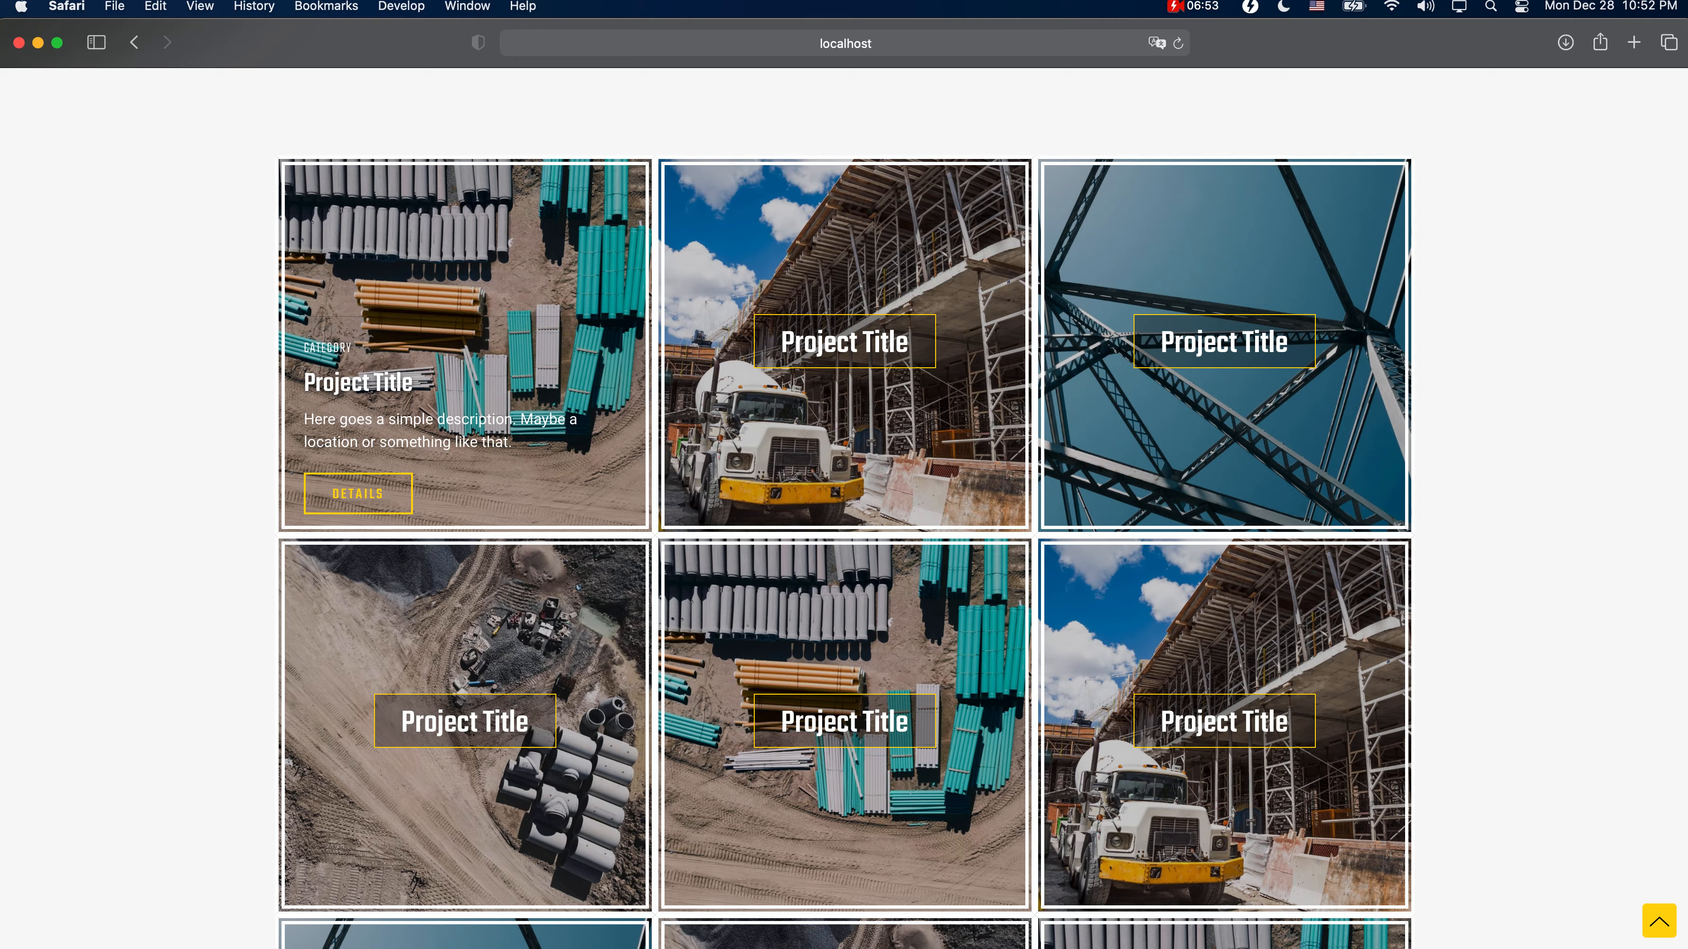
Step: Switch to Blocs and open the projects page for editing at its project tile grid
{"action": "key", "text": "super+Tab"}
{"action": "left_click", "coordinate": [1615, 43]}
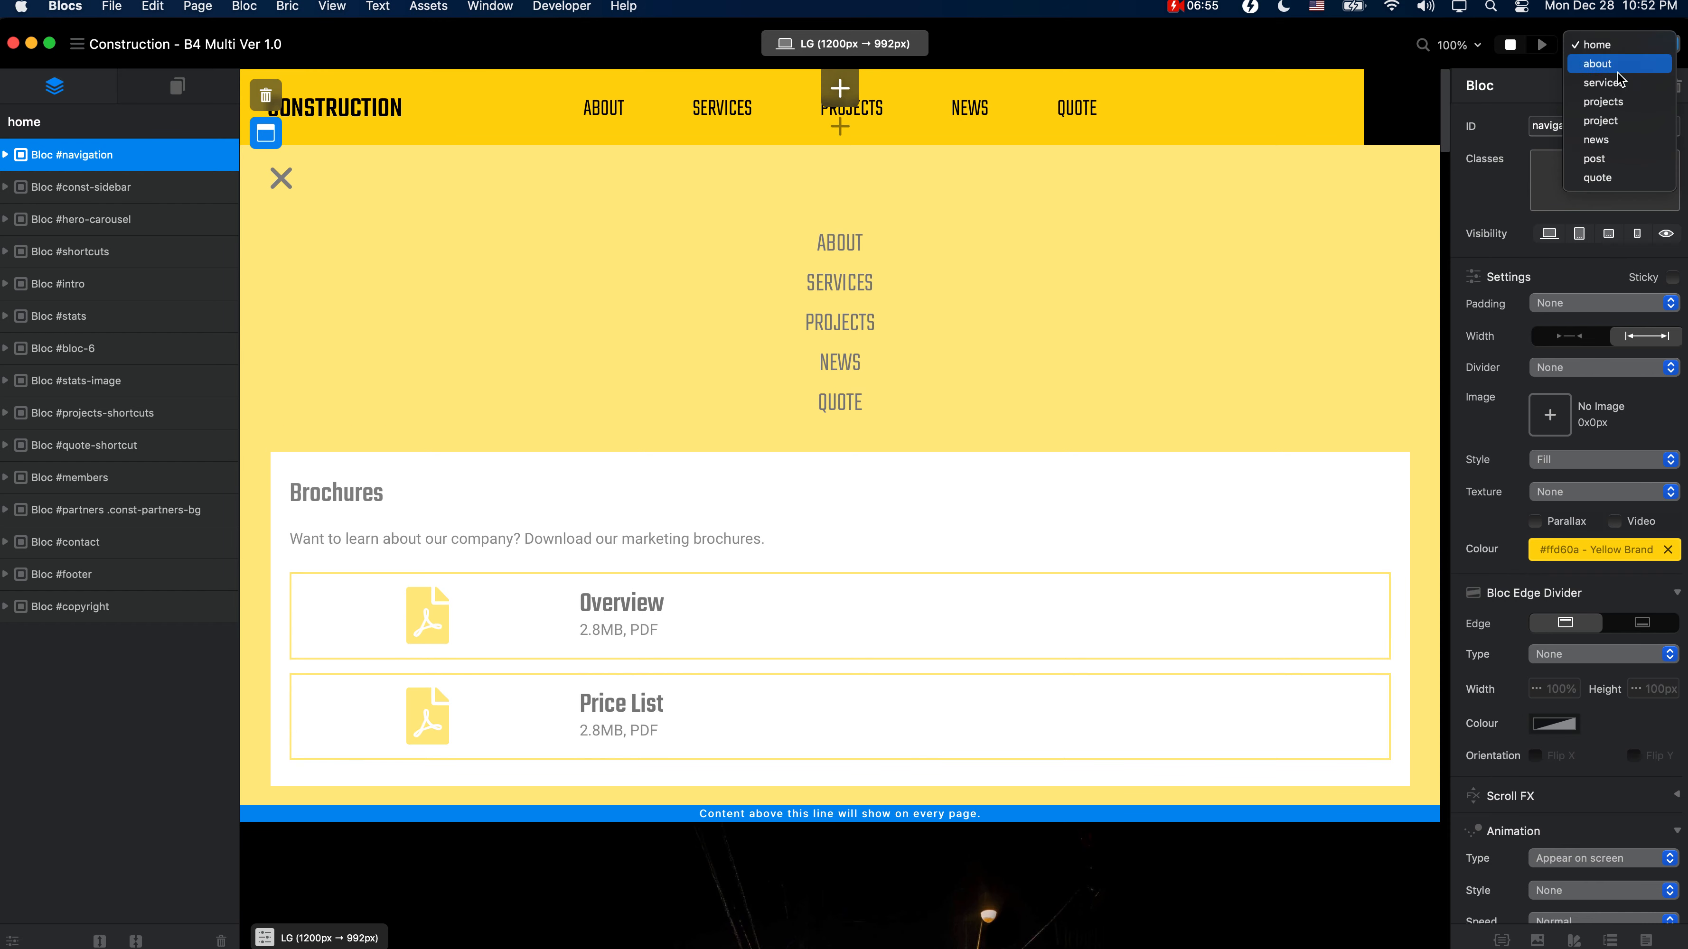
{"action": "left_click", "coordinate": [1603, 101]}
{"action": "scroll", "coordinate": [917, 509], "scroll_direction": "down", "scroll_amount": 10}
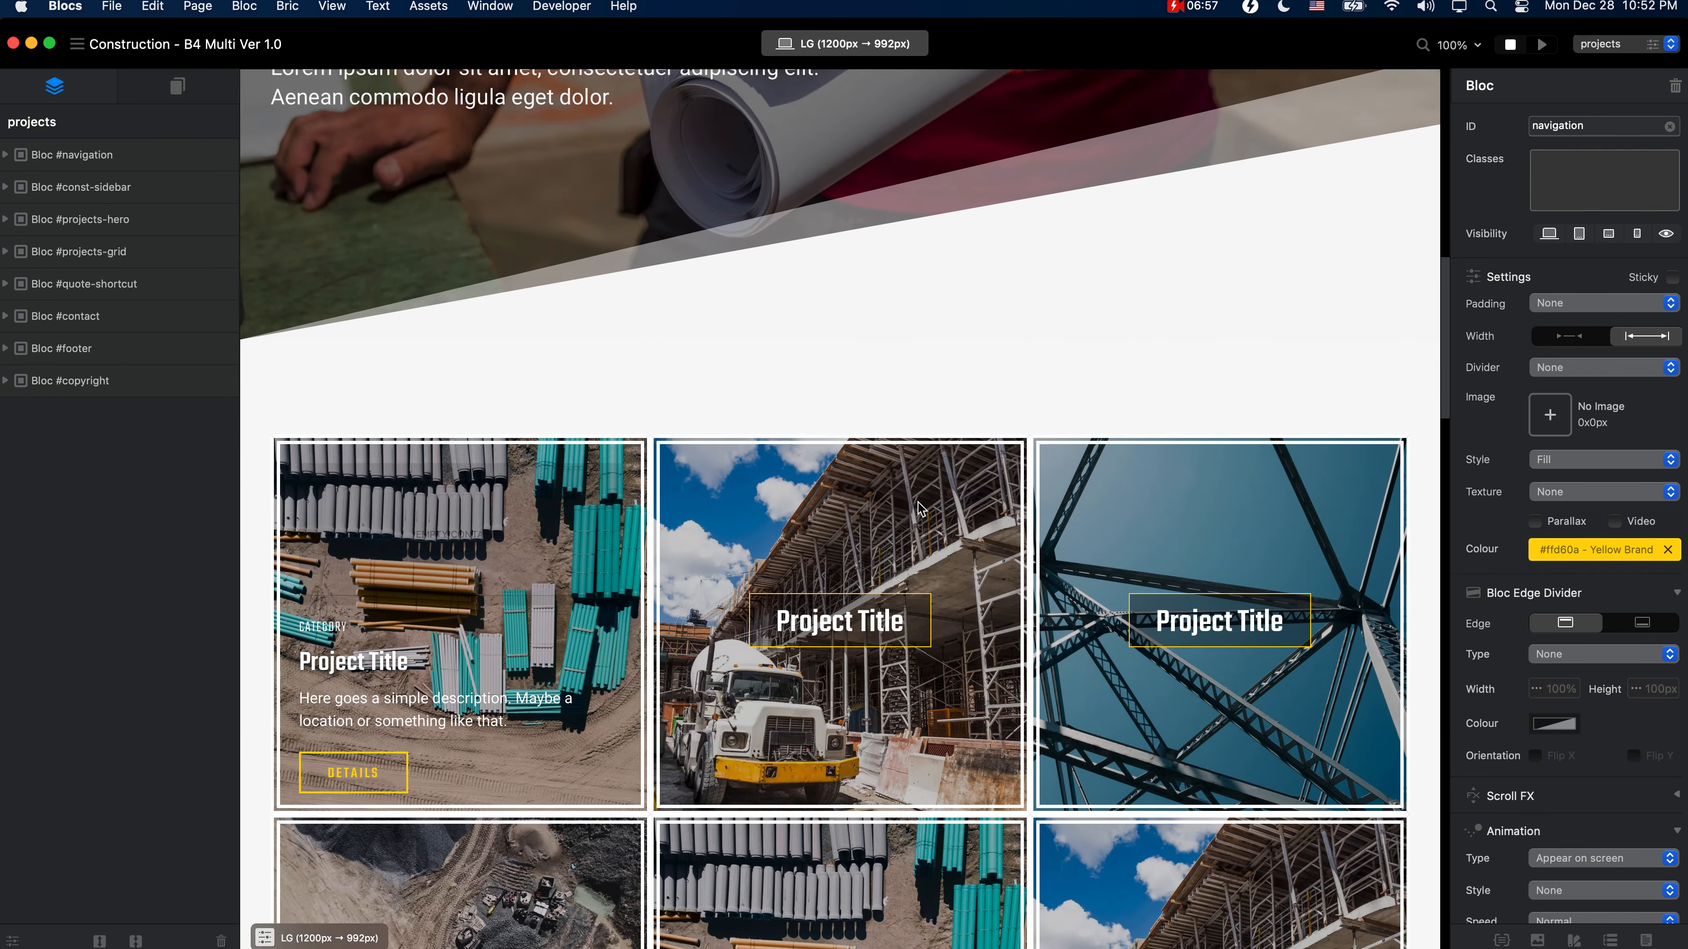
{"action": "scroll", "coordinate": [918, 509], "scroll_direction": "down", "scroll_amount": 5}
Step: Inspect the custom classes on the second project tile's card body, column, div container and card
{"action": "left_click", "coordinate": [884, 289]}
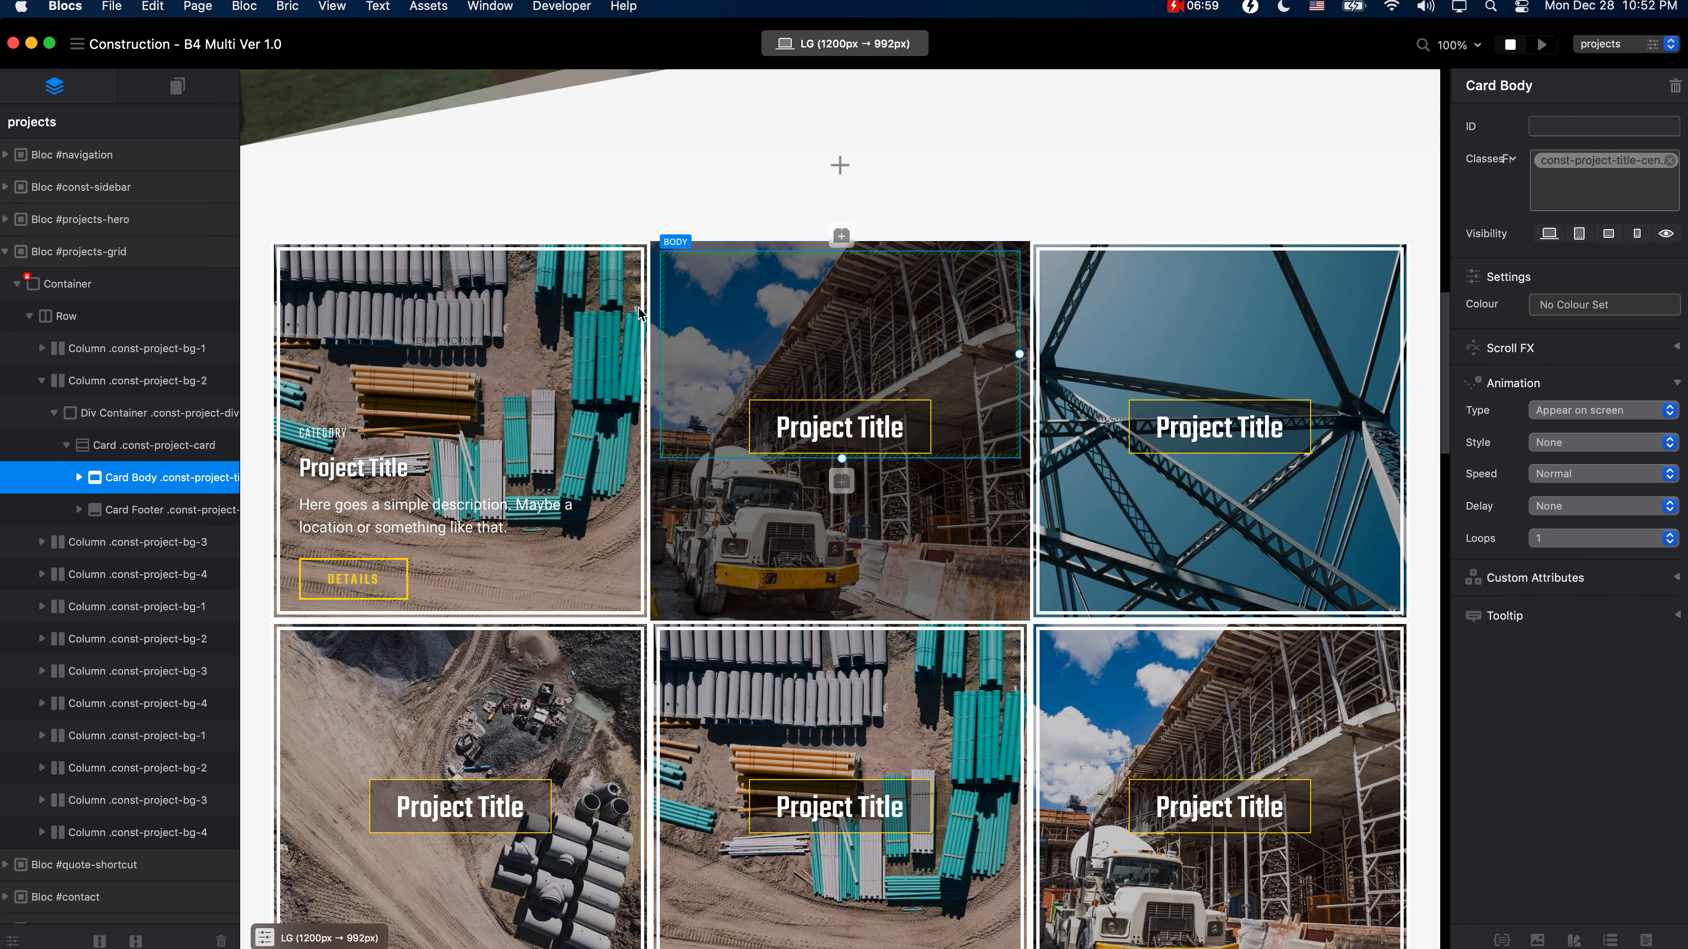
{"action": "left_click", "coordinate": [123, 386]}
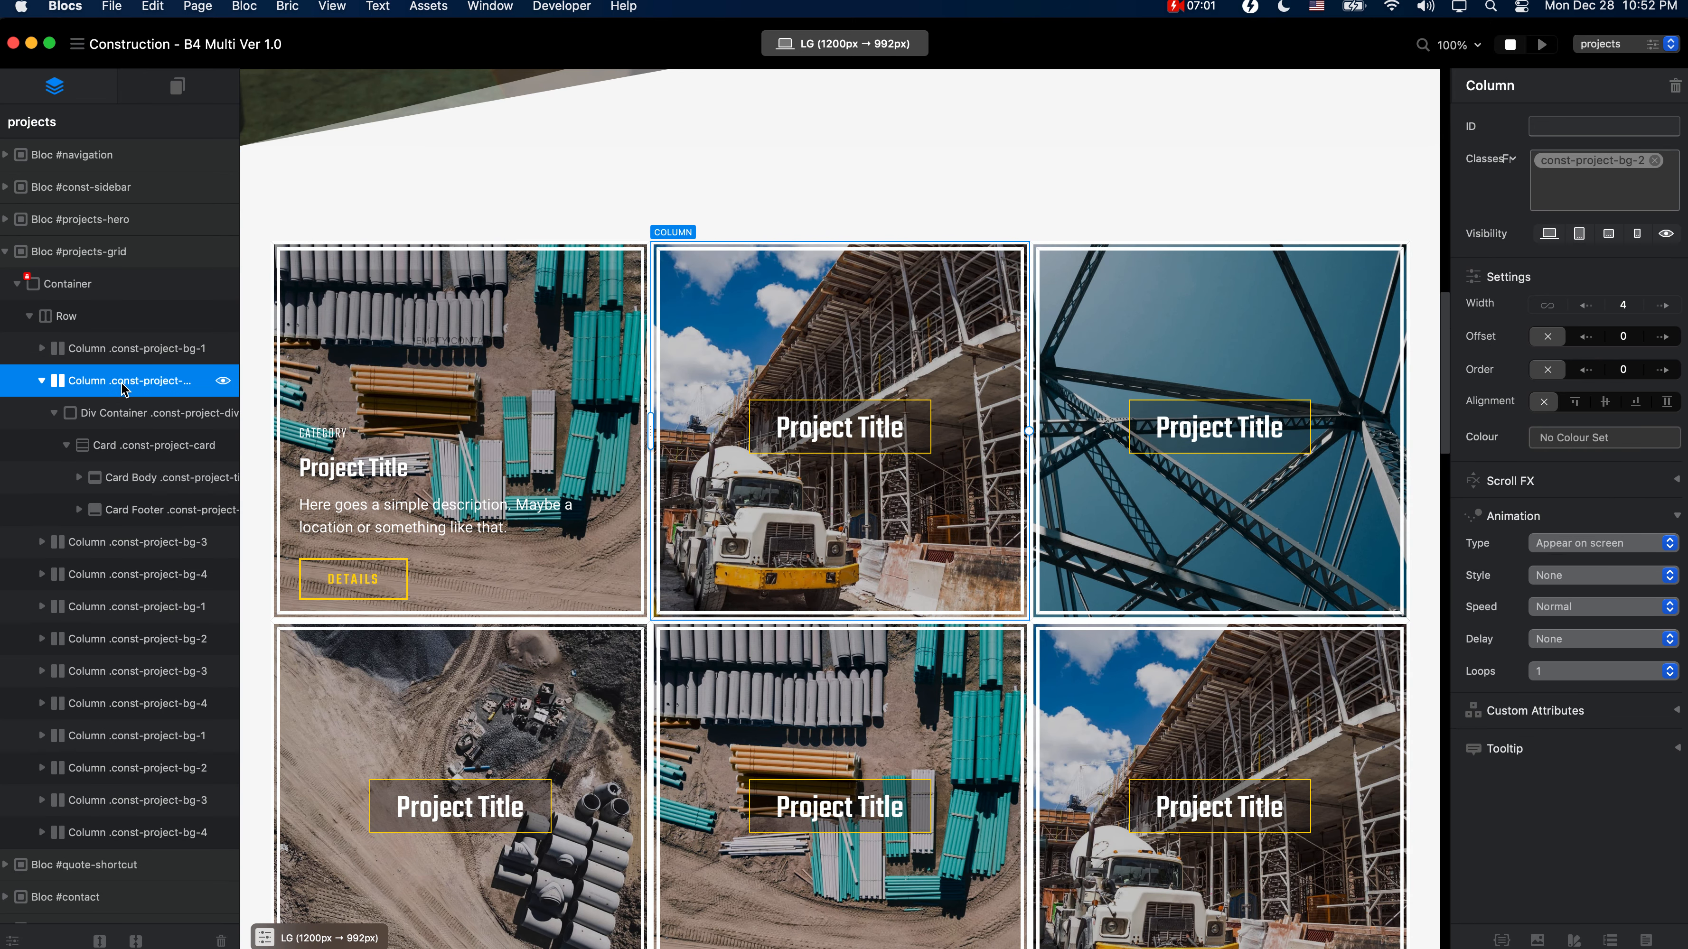
{"action": "left_click", "coordinate": [121, 414]}
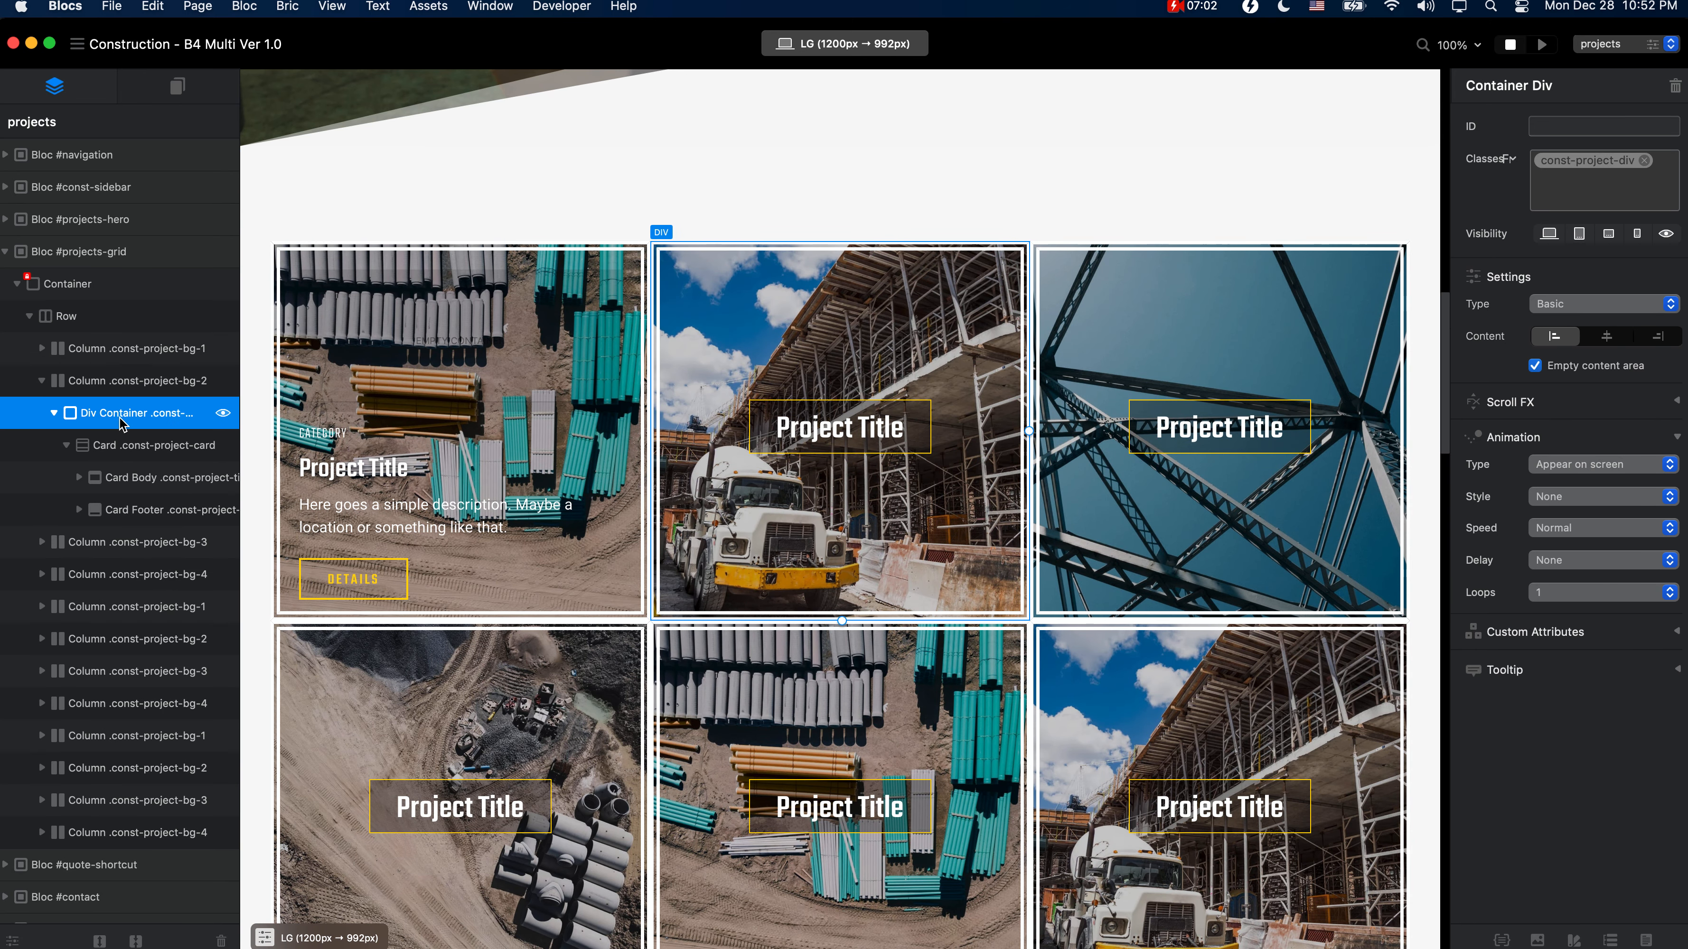
{"action": "left_click", "coordinate": [128, 449]}
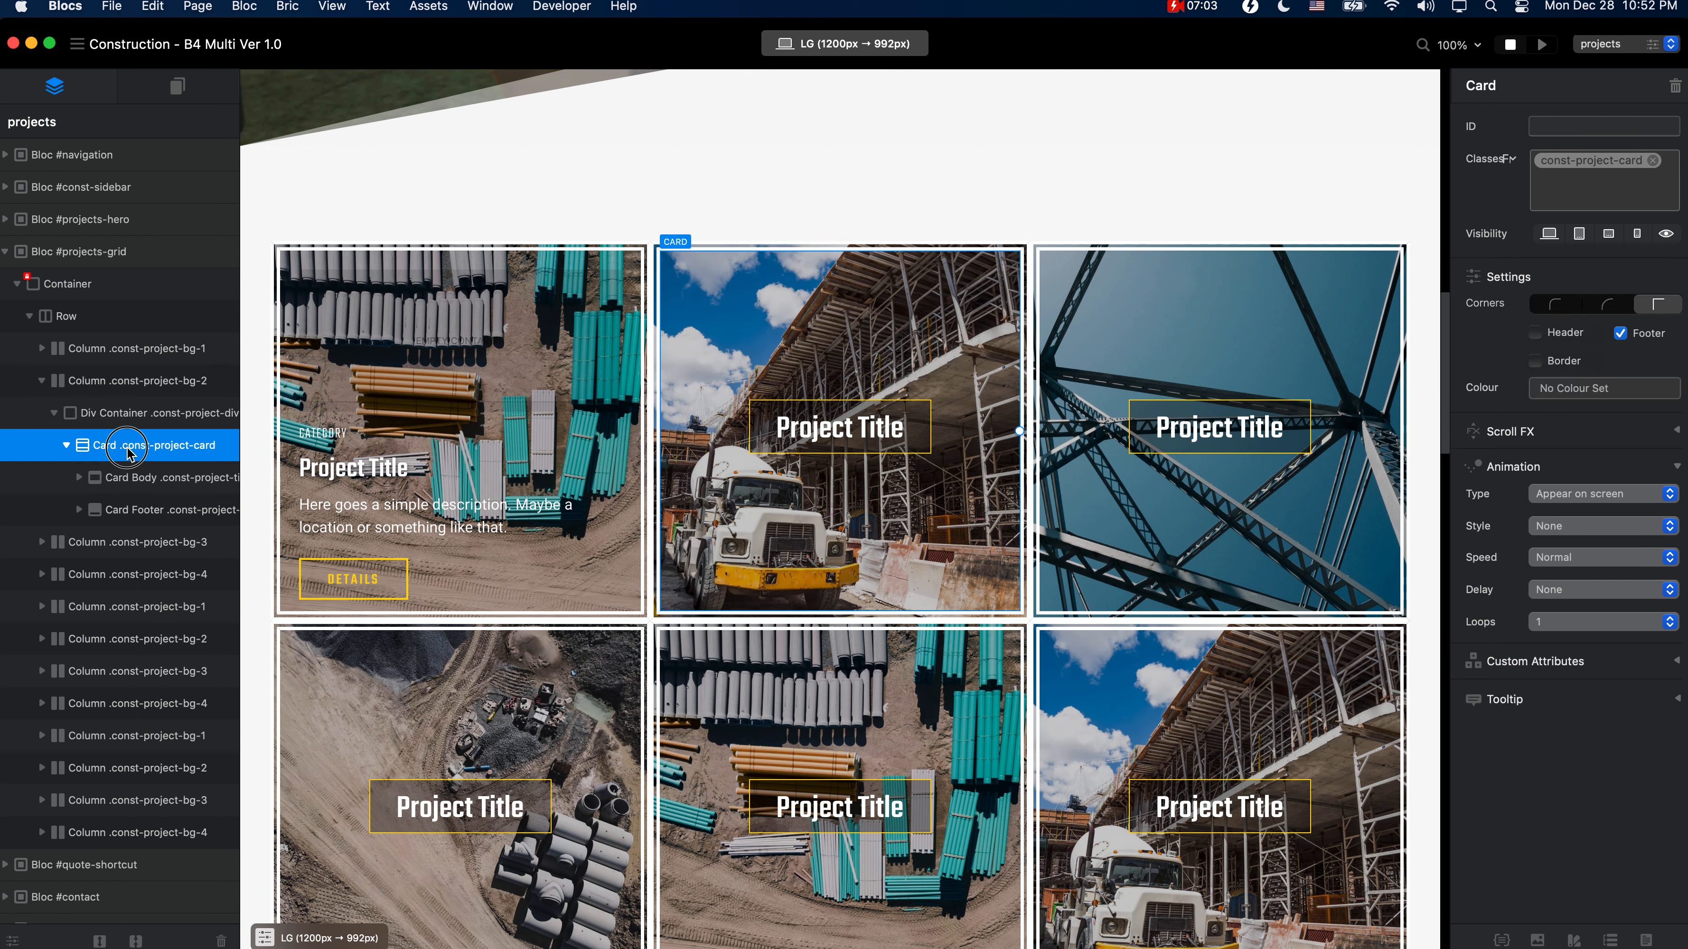
{"action": "left_click", "coordinate": [130, 413]}
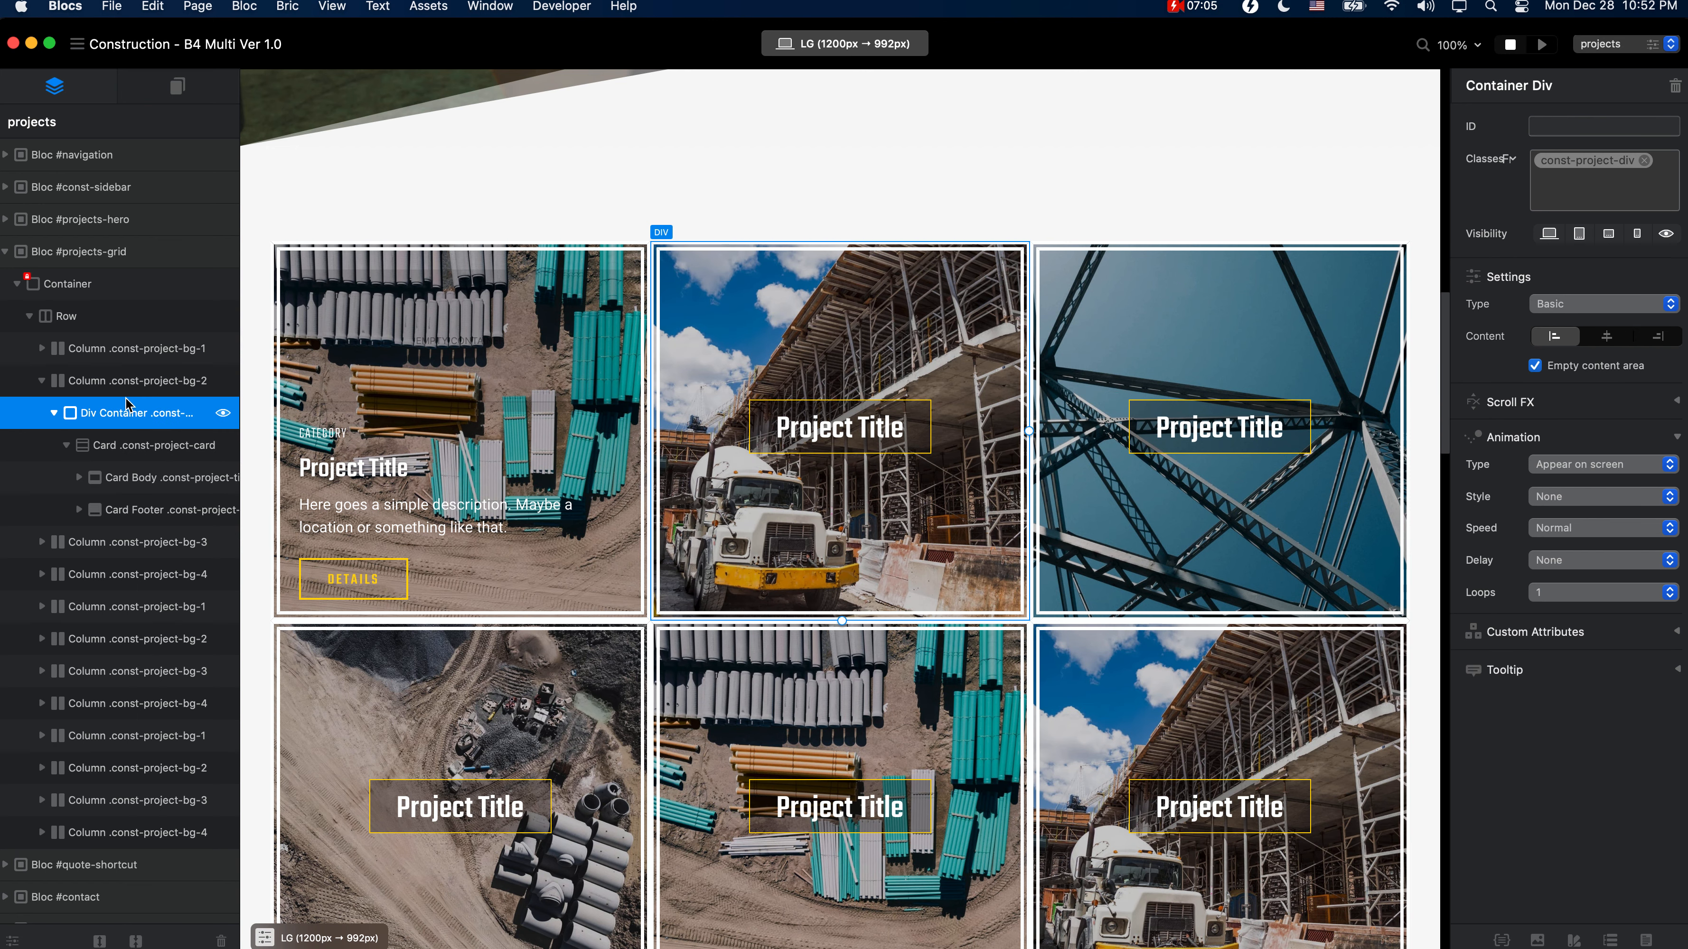
{"action": "left_click", "coordinate": [147, 380]}
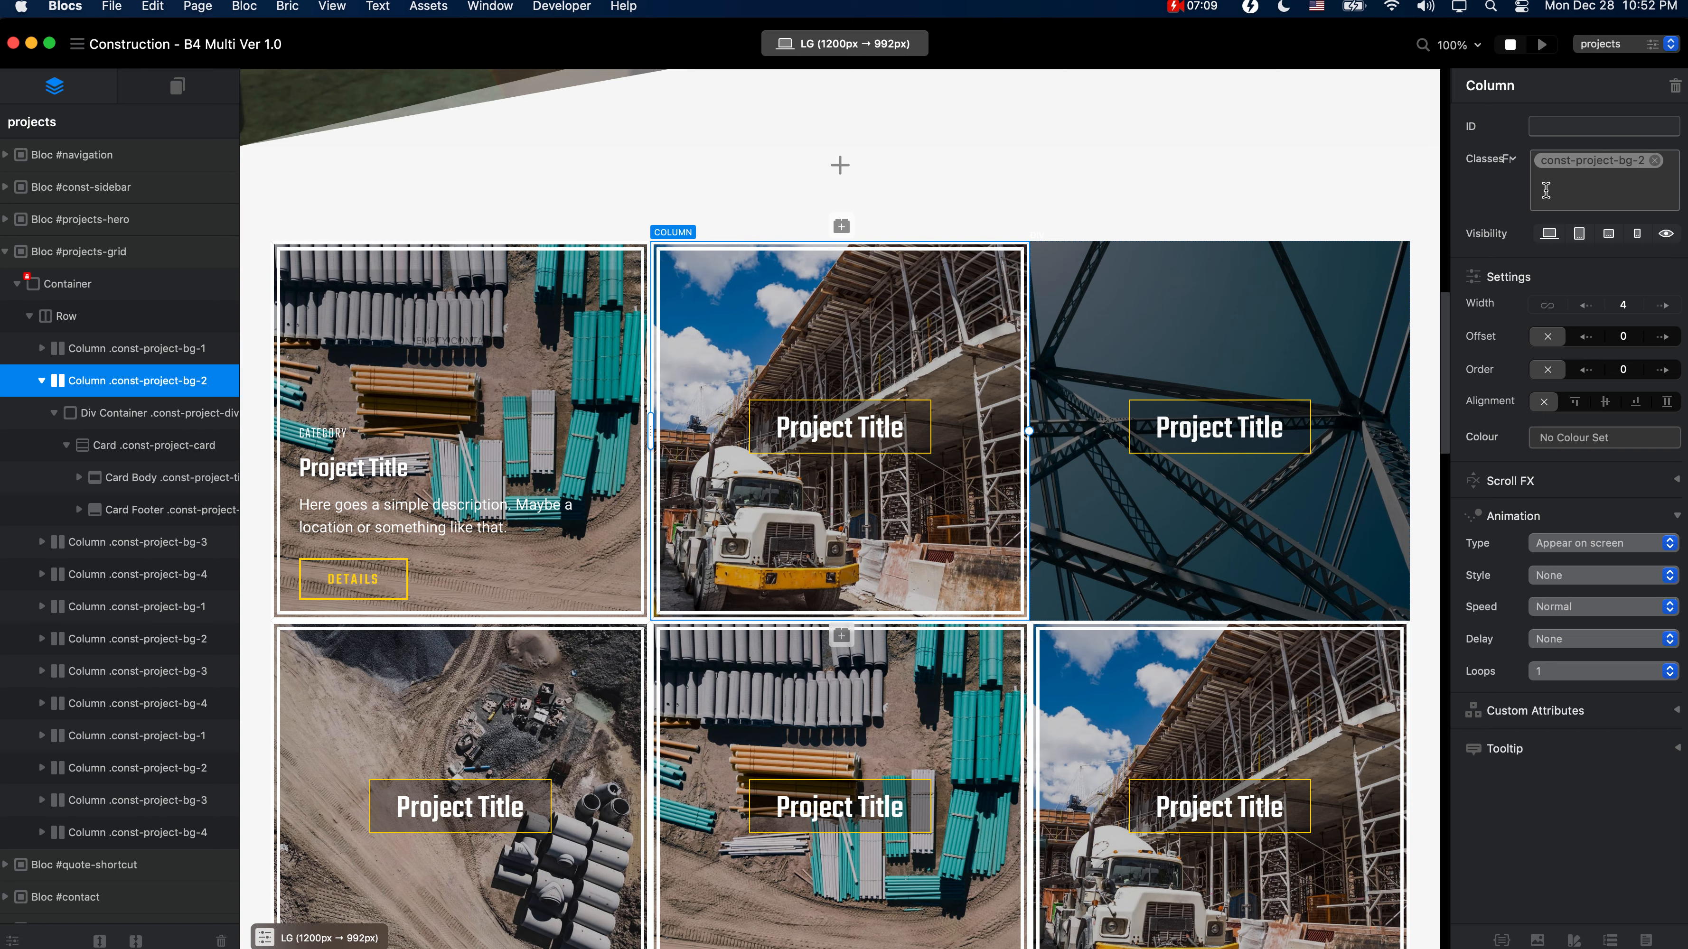
Step: Go through the second tile's nested layers from the div container to the card body and card footer, examining their classes
{"action": "left_click", "coordinate": [126, 418]}
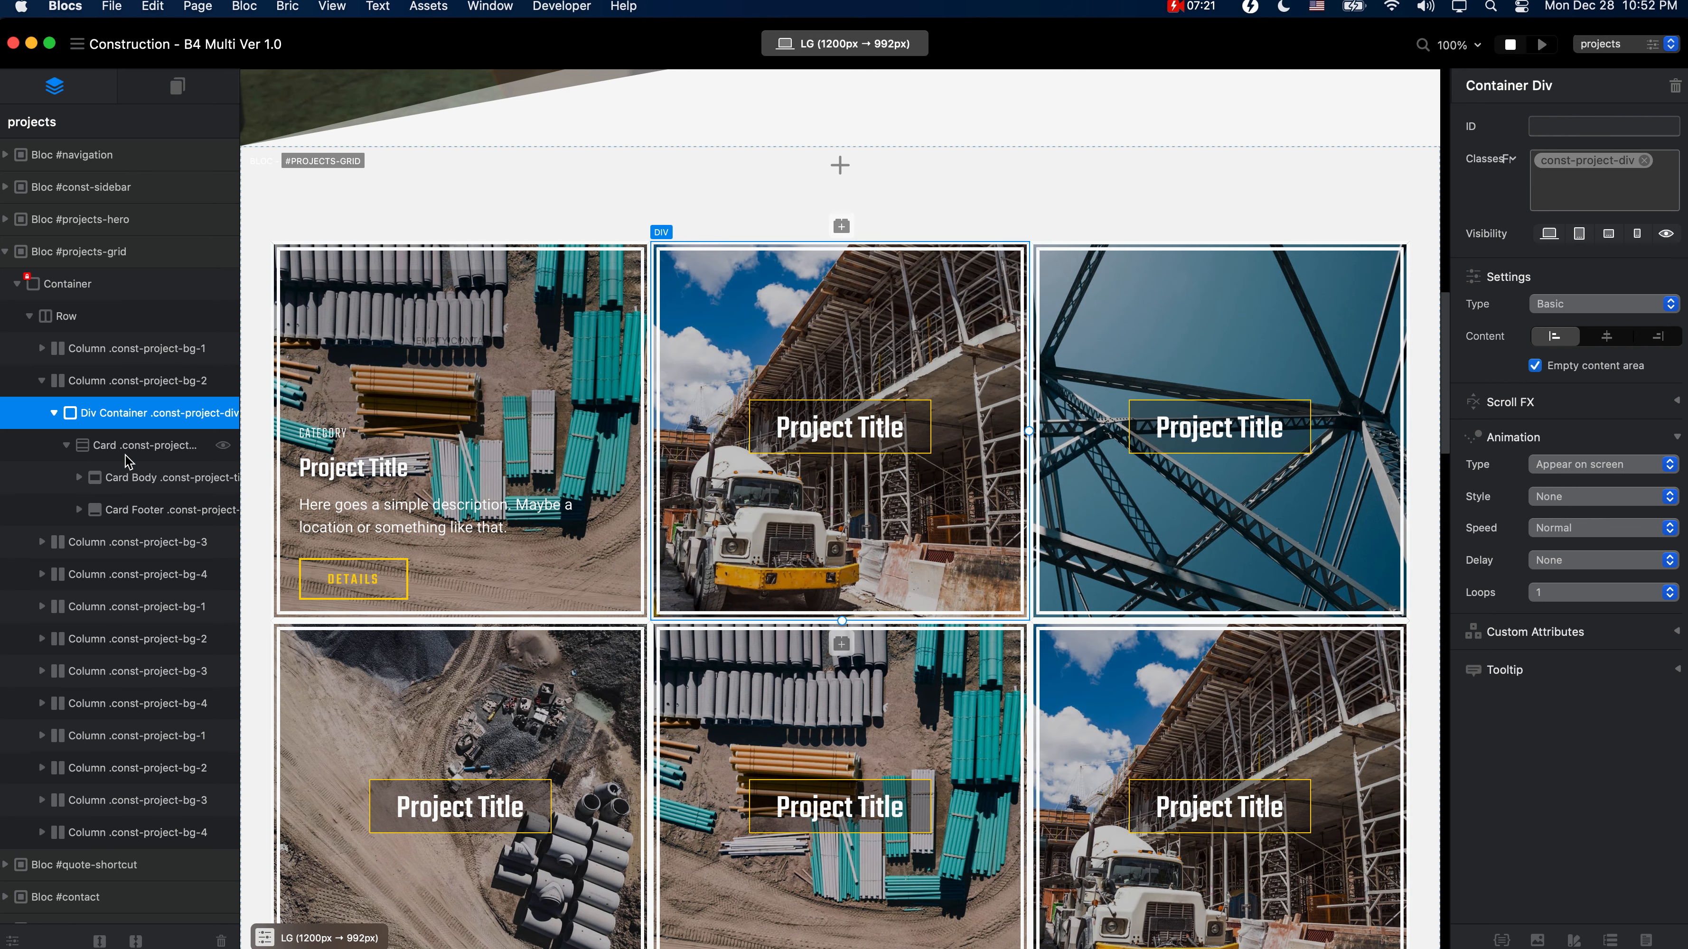
{"action": "left_click", "coordinate": [136, 469]}
{"action": "left_click", "coordinate": [162, 510]}
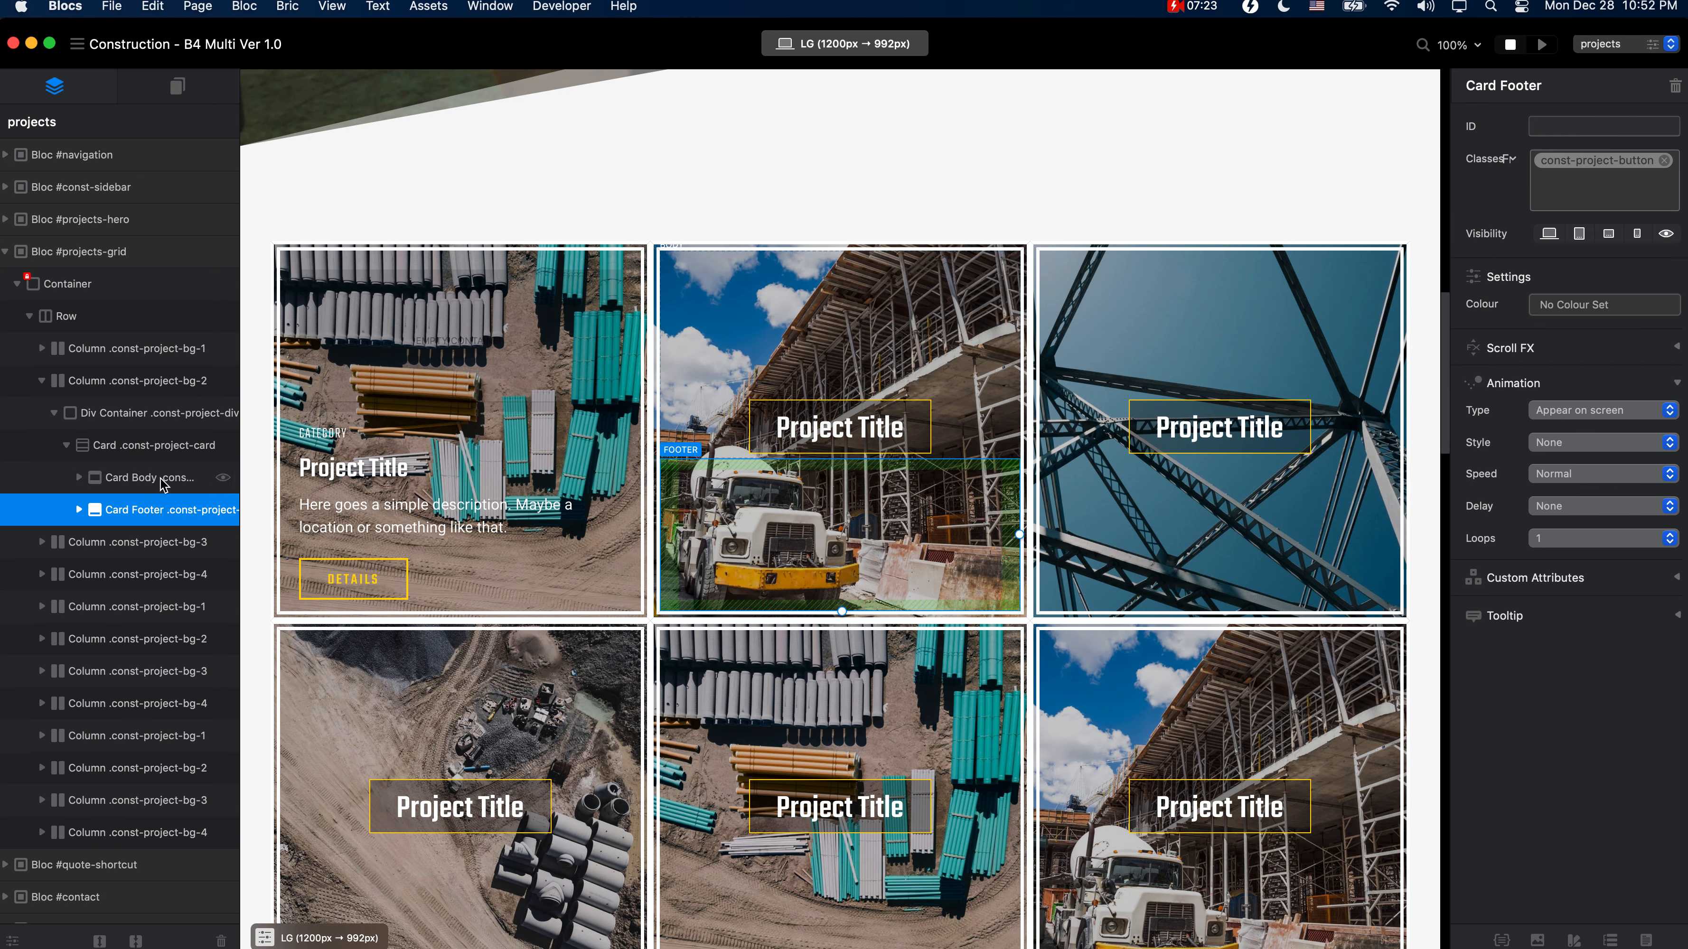
{"action": "left_click", "coordinate": [140, 477]}
{"action": "left_click", "coordinate": [159, 509]}
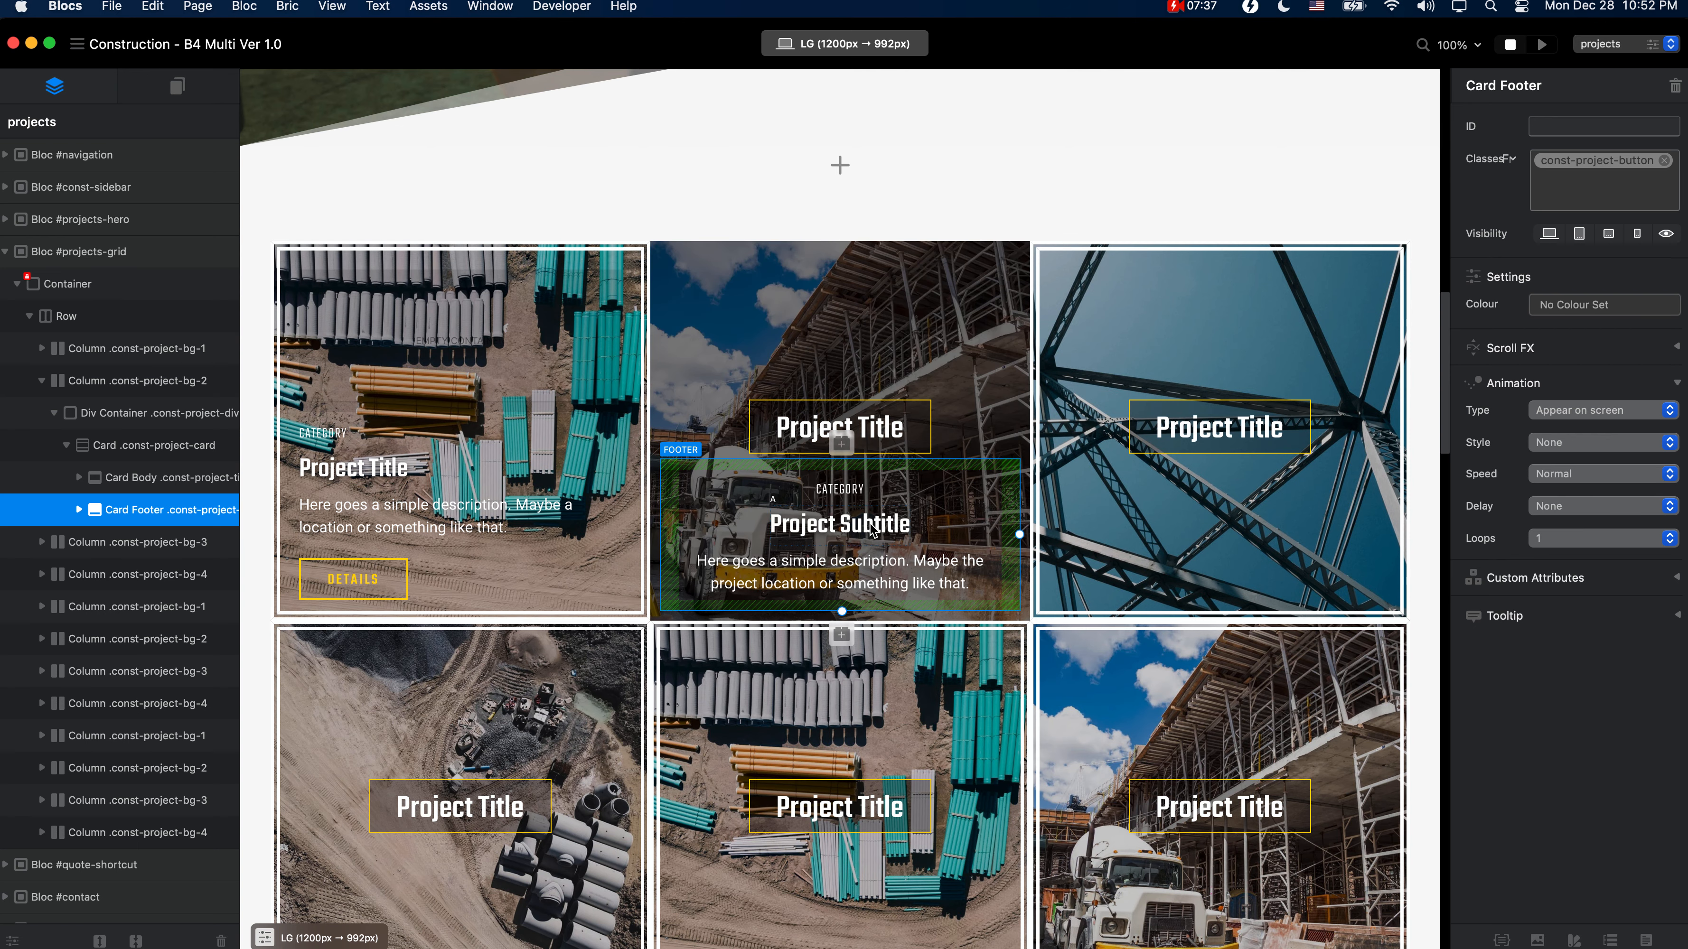
Step: Inspect the second tile's Project Subtitle link and Project Title heading, and select the projects-grid bloc
{"action": "left_click", "coordinate": [872, 528]}
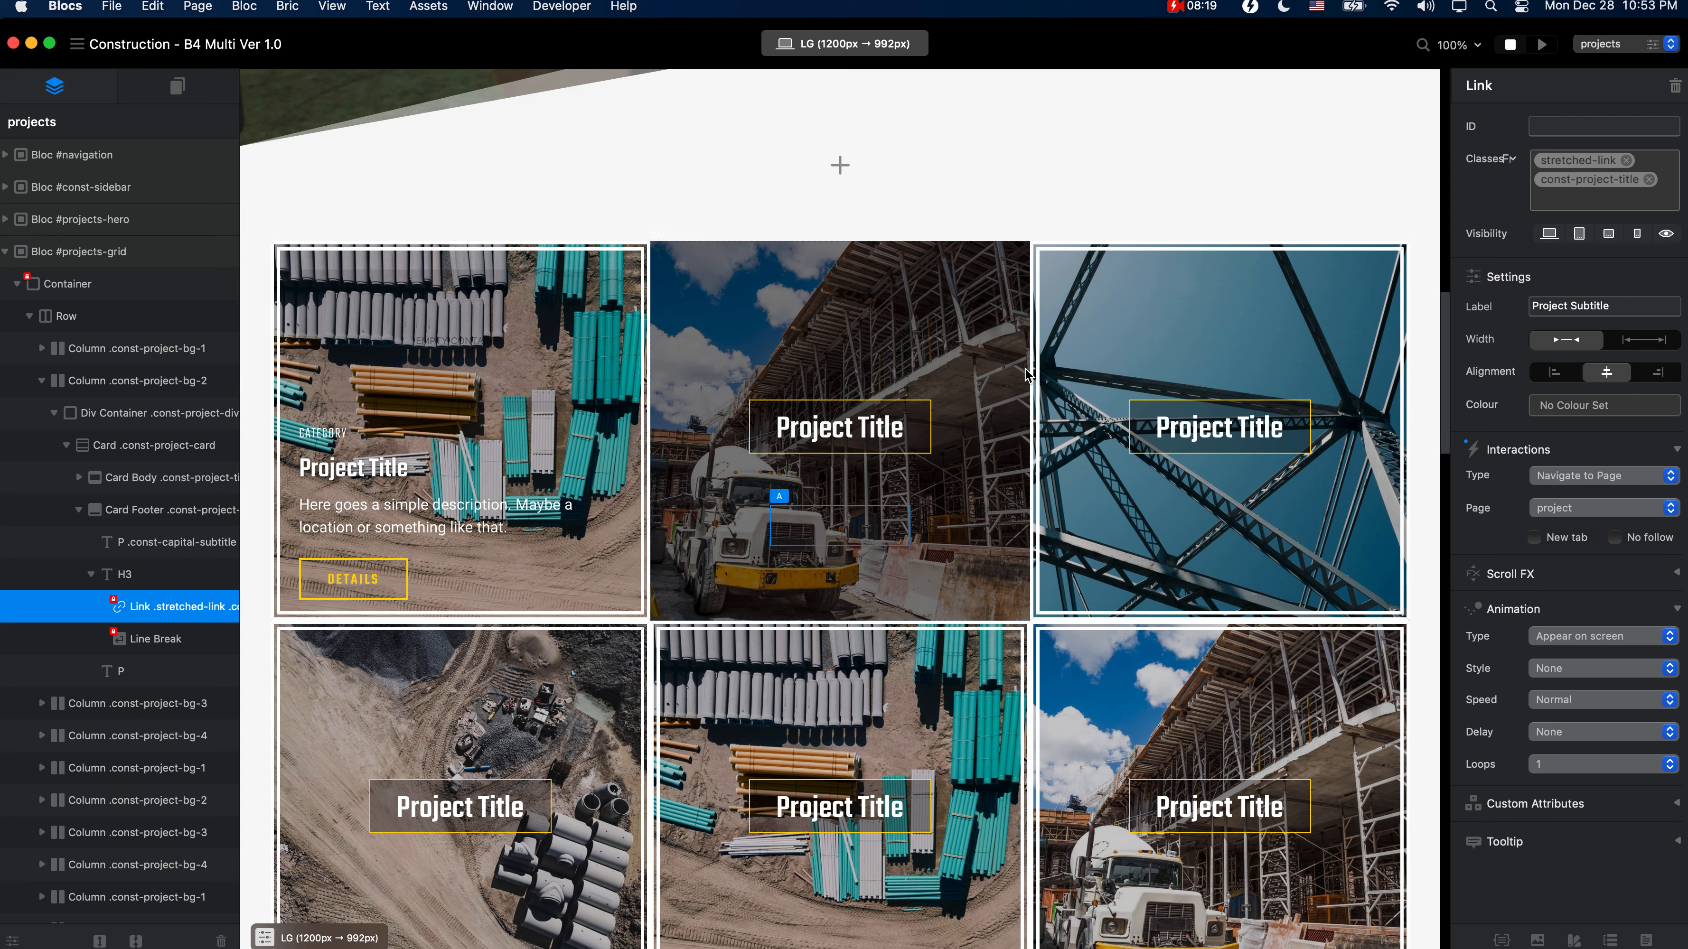
{"action": "left_click", "coordinate": [868, 432]}
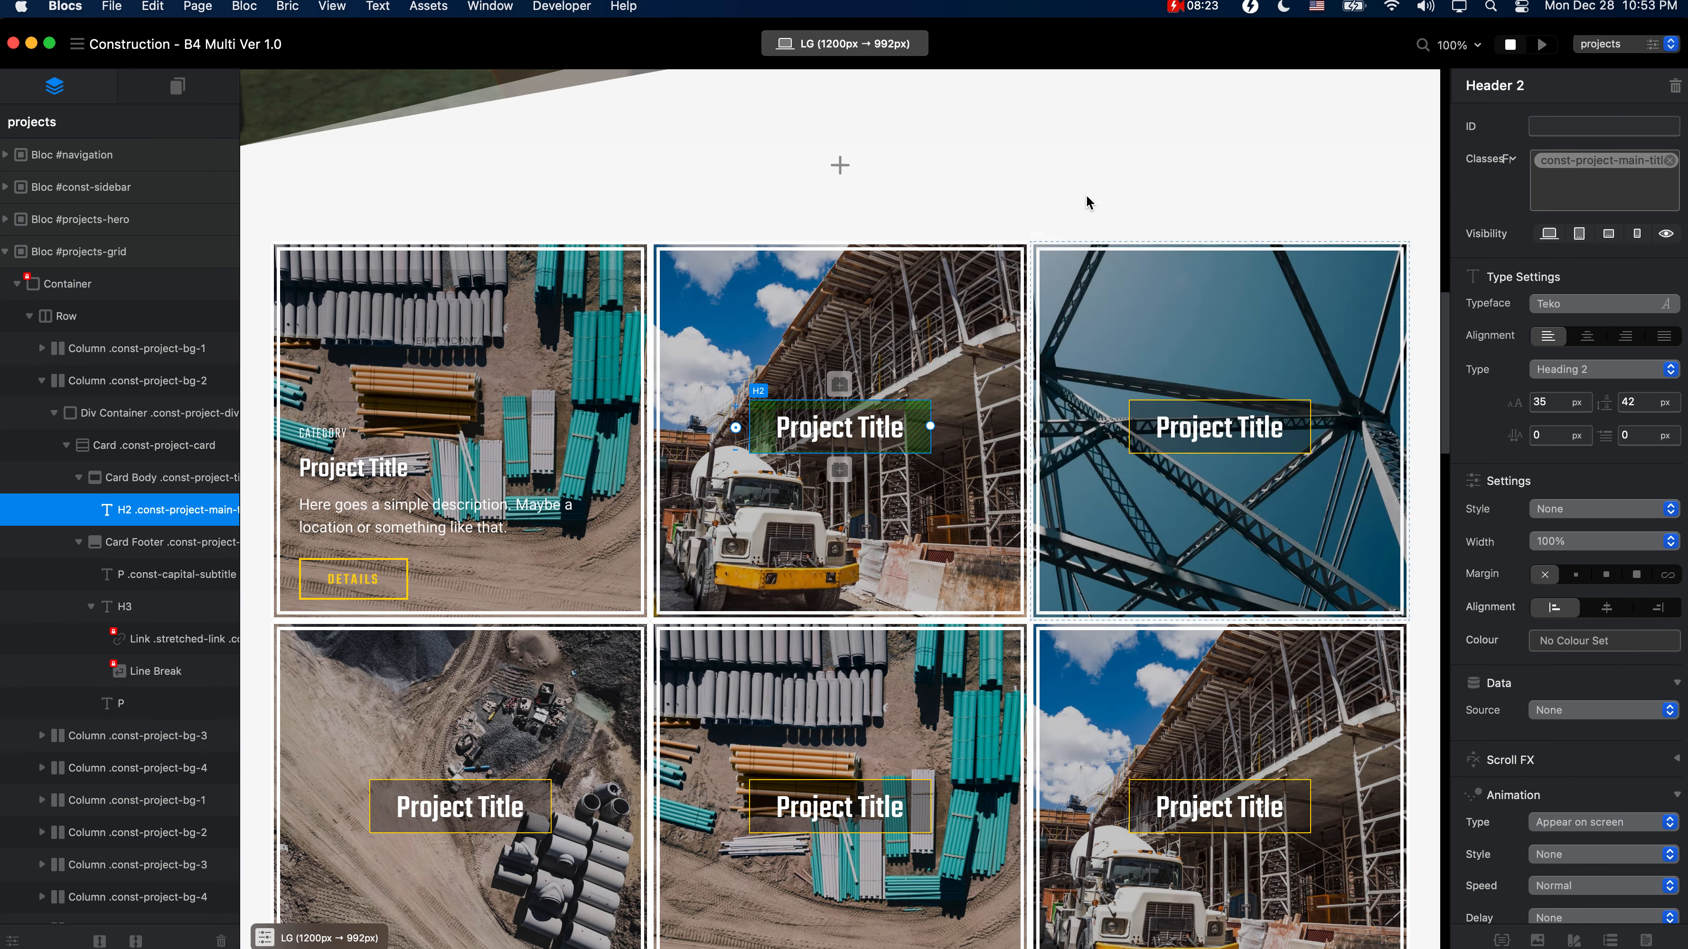
{"action": "left_click", "coordinate": [910, 200]}
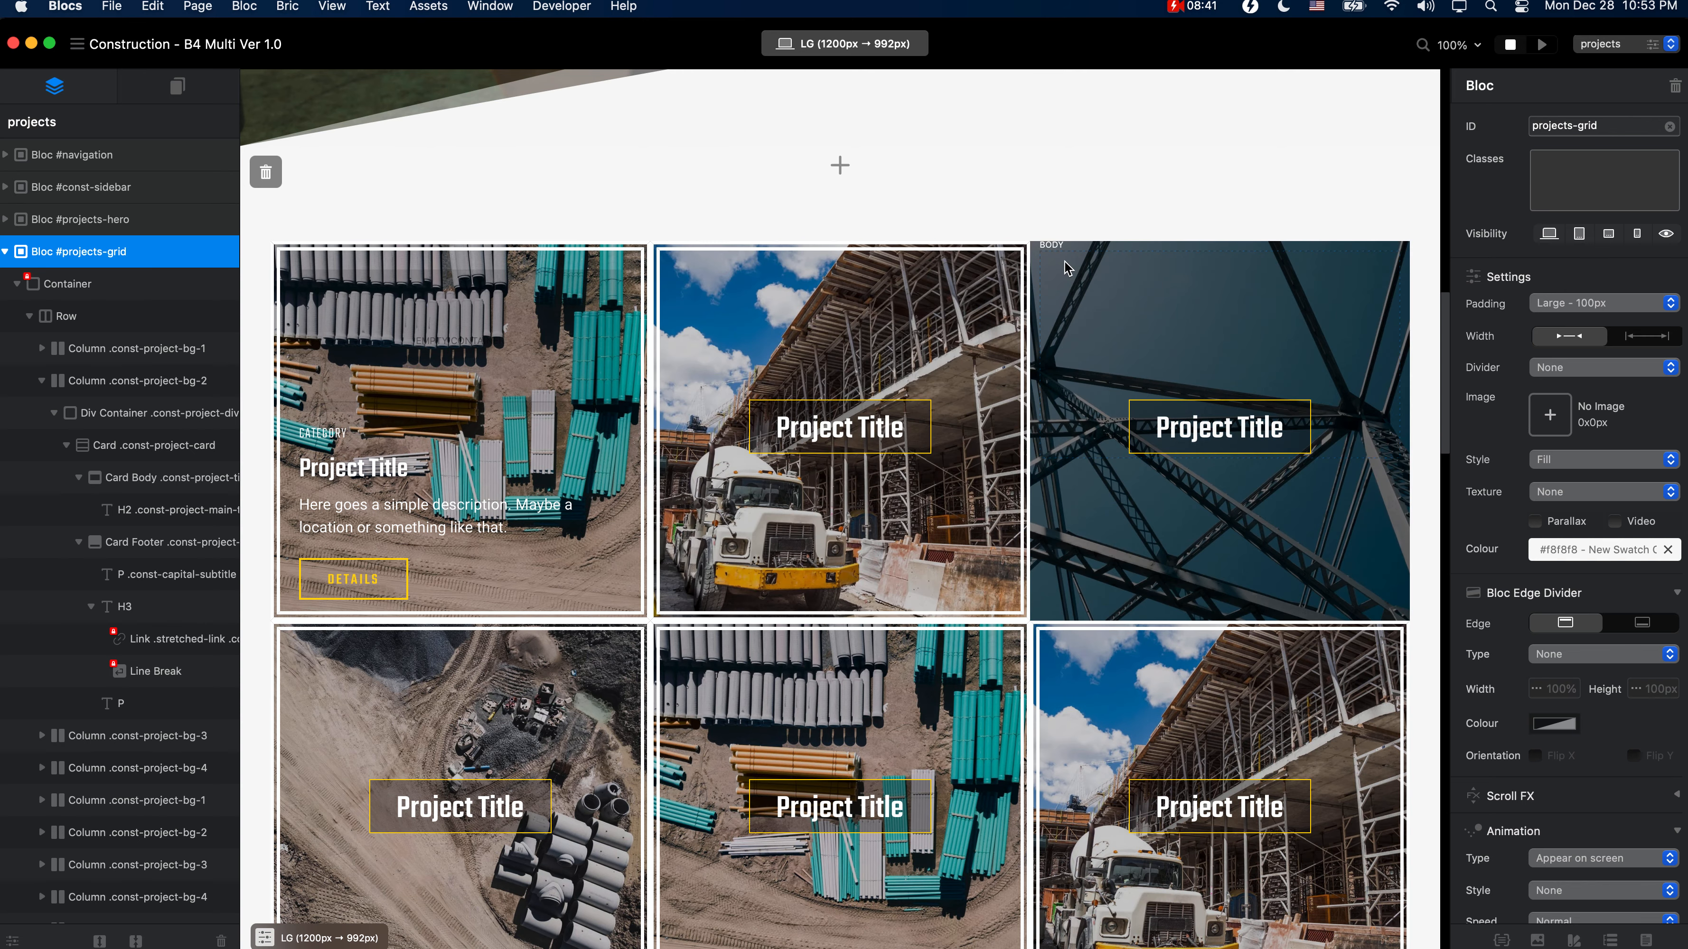
Step: Select the second project tile's column with class const-project-bg-2 and duplicate it
{"action": "left_click", "coordinate": [872, 328]}
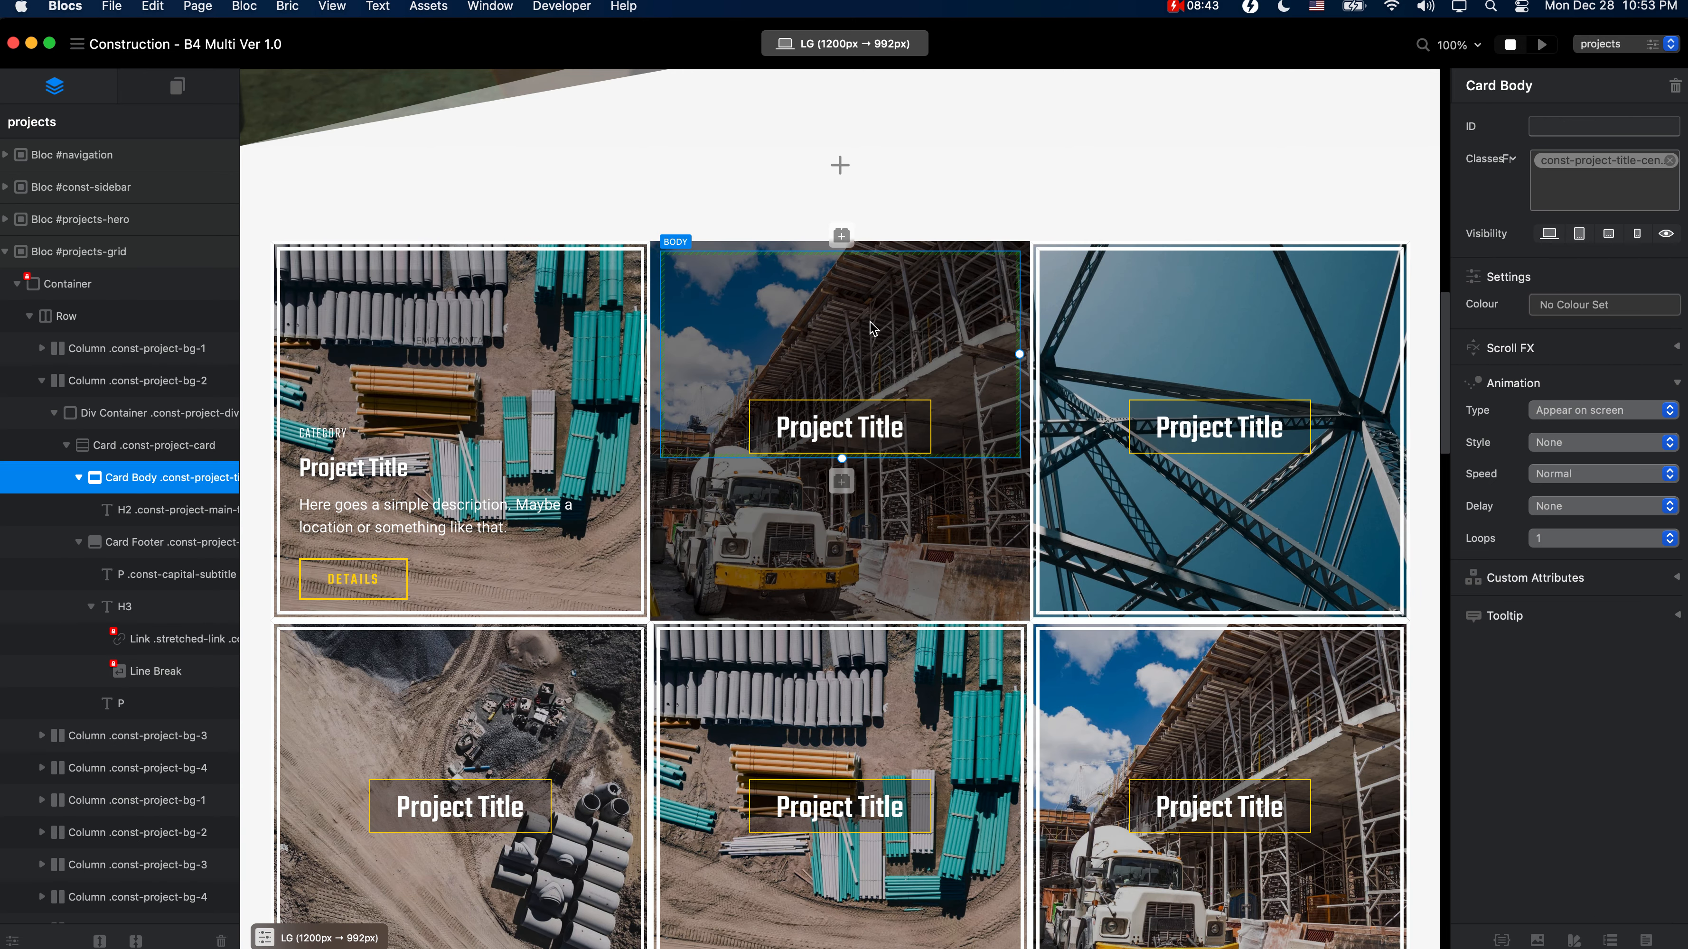
{"action": "left_click", "coordinate": [763, 310]}
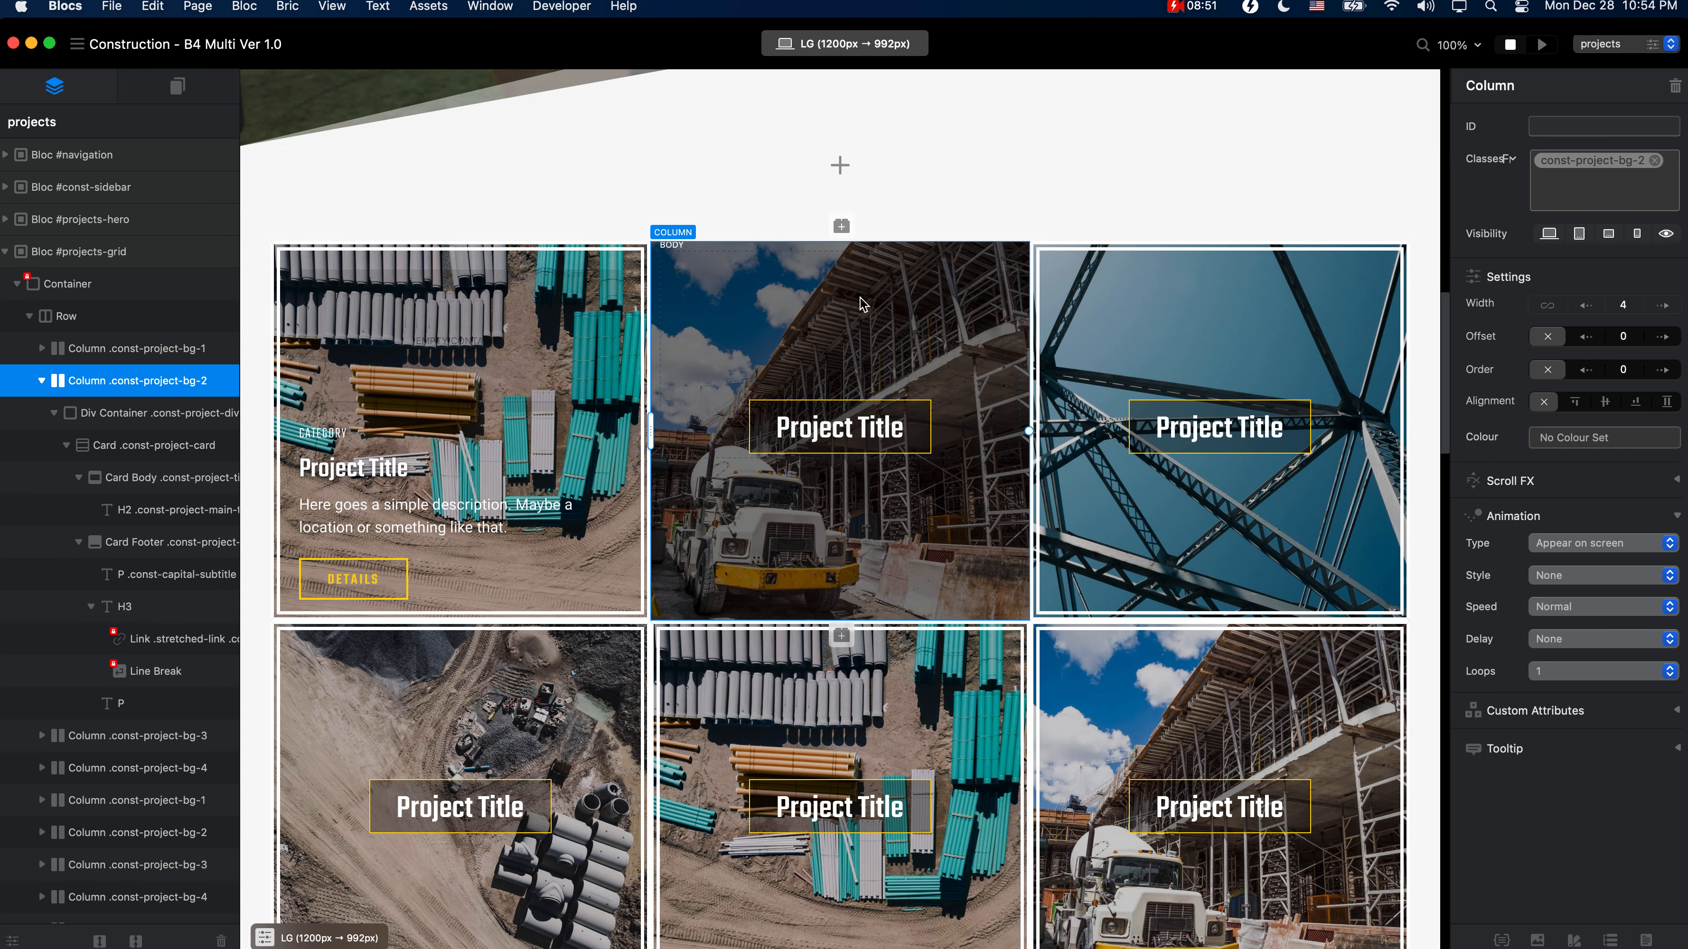
{"action": "left_click", "coordinate": [161, 419]}
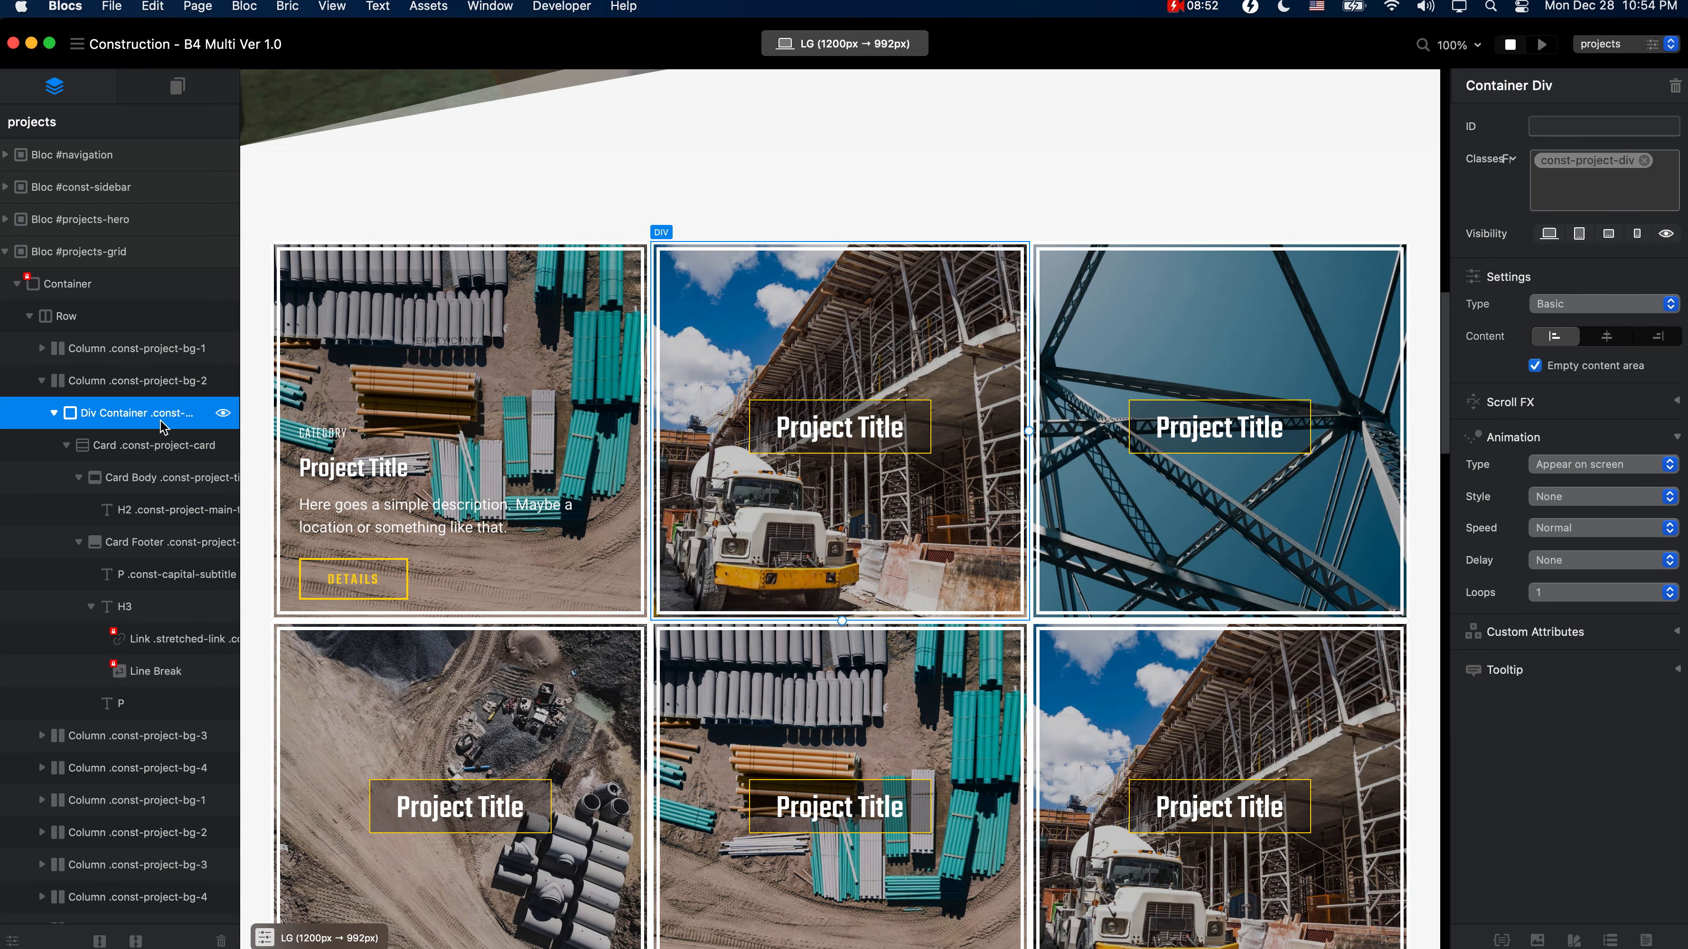
{"action": "left_click", "coordinate": [156, 446]}
{"action": "left_click", "coordinate": [110, 378]}
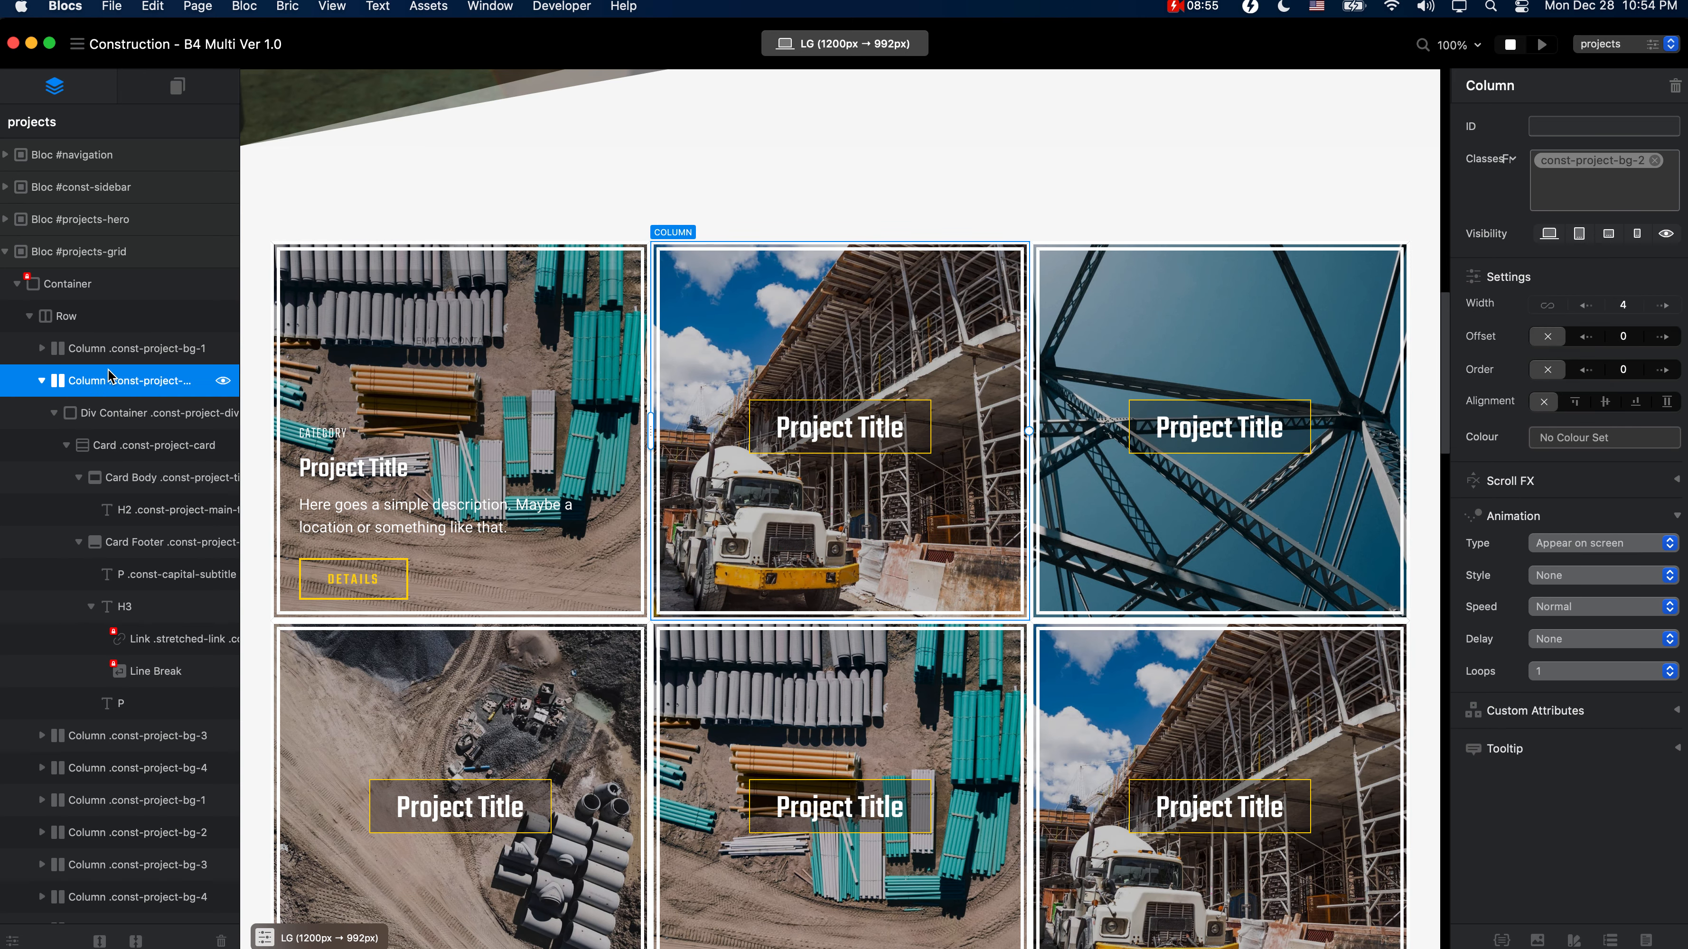
{"action": "key", "text": "super+d"}
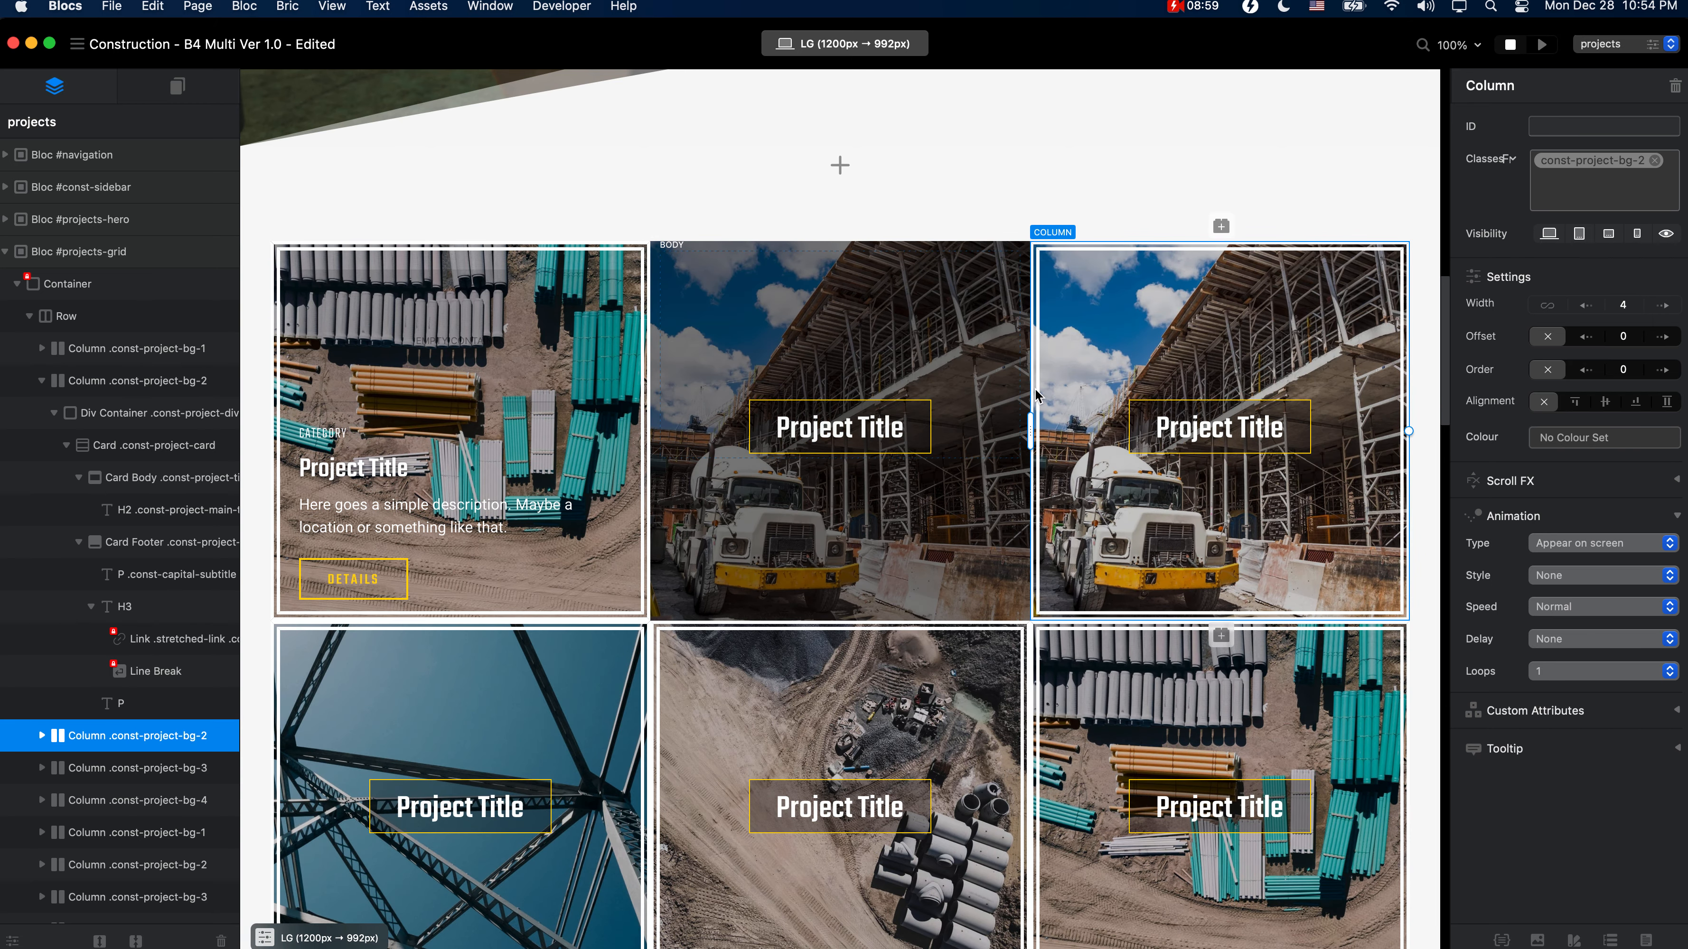
Step: Change the duplicated tile's main heading to "YouTube"
{"action": "left_click", "coordinate": [1229, 409]}
{"action": "left_click", "coordinate": [1233, 411]}
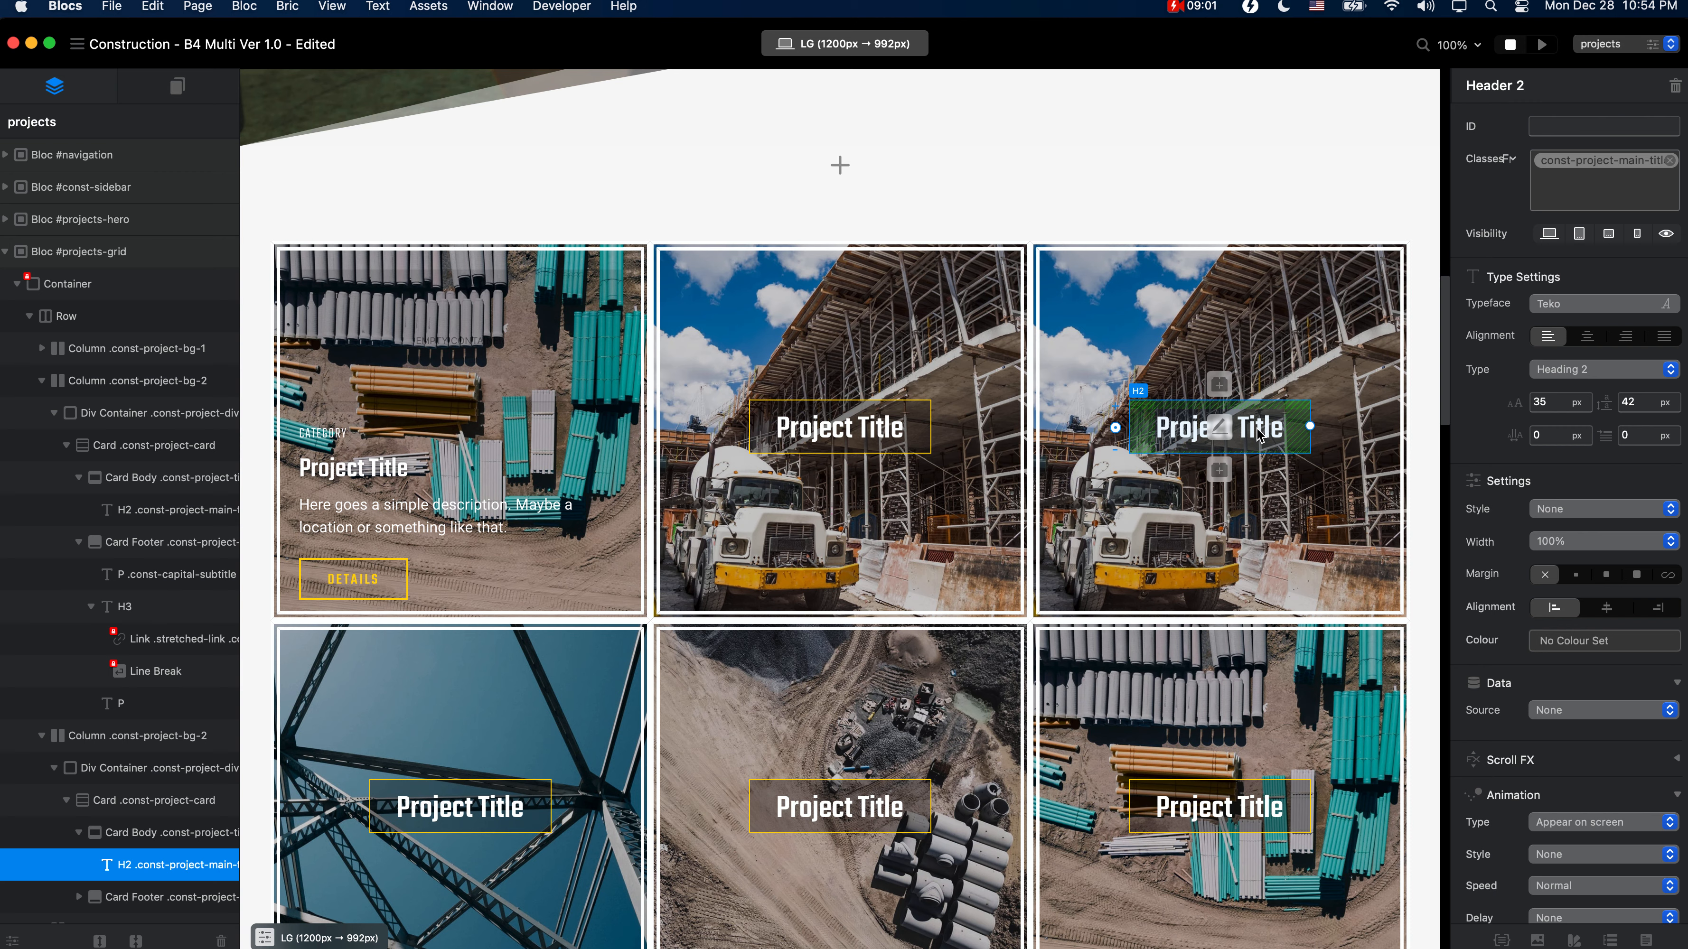
{"action": "double_click", "coordinate": [1258, 432]}
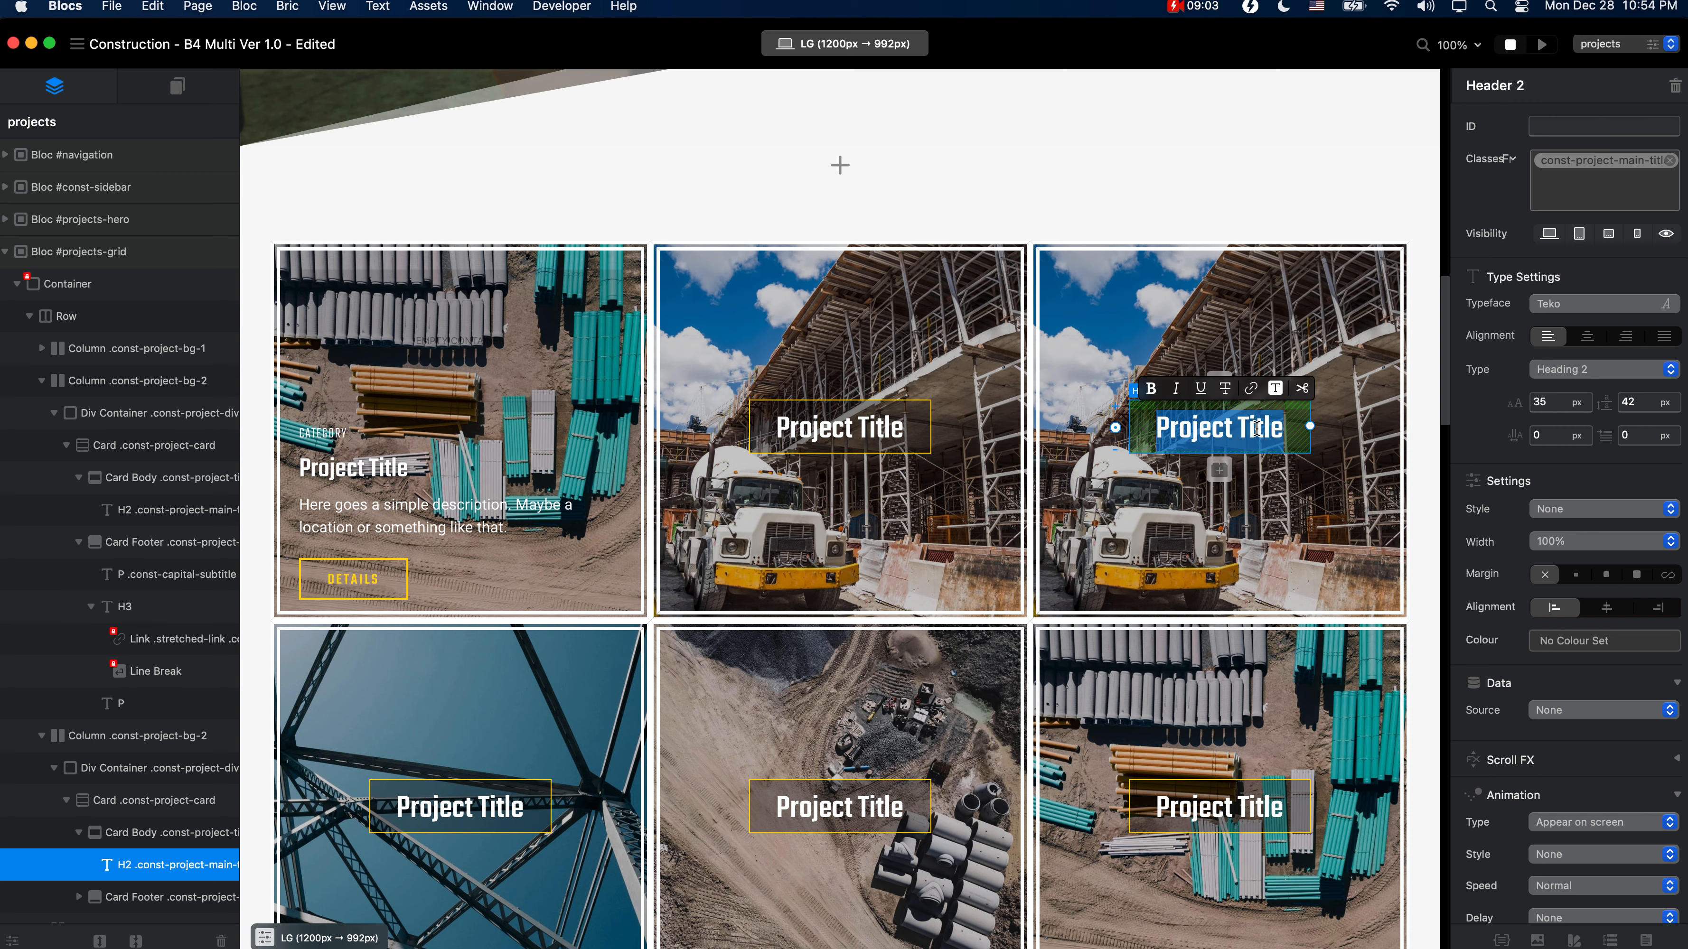
{"action": "type", "text": "YouTube"}
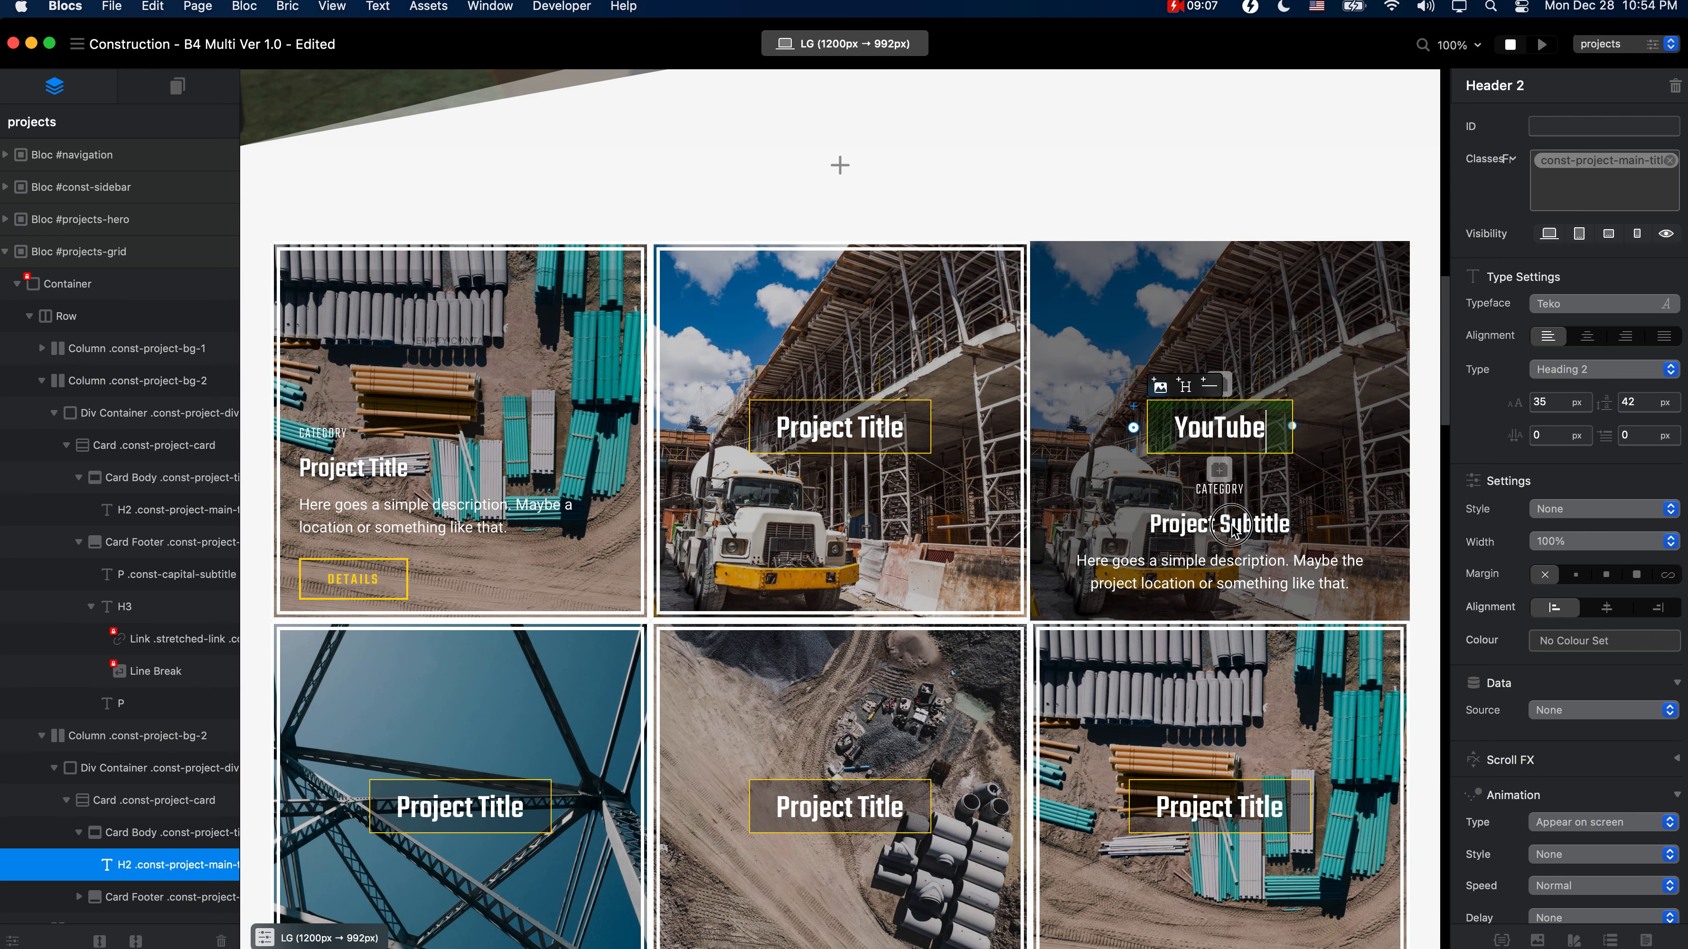
Step: Review the page choices for the YouTube tile's Project Subtitle link and set its interaction type to Navigate to URL
{"action": "left_click", "coordinate": [1231, 528]}
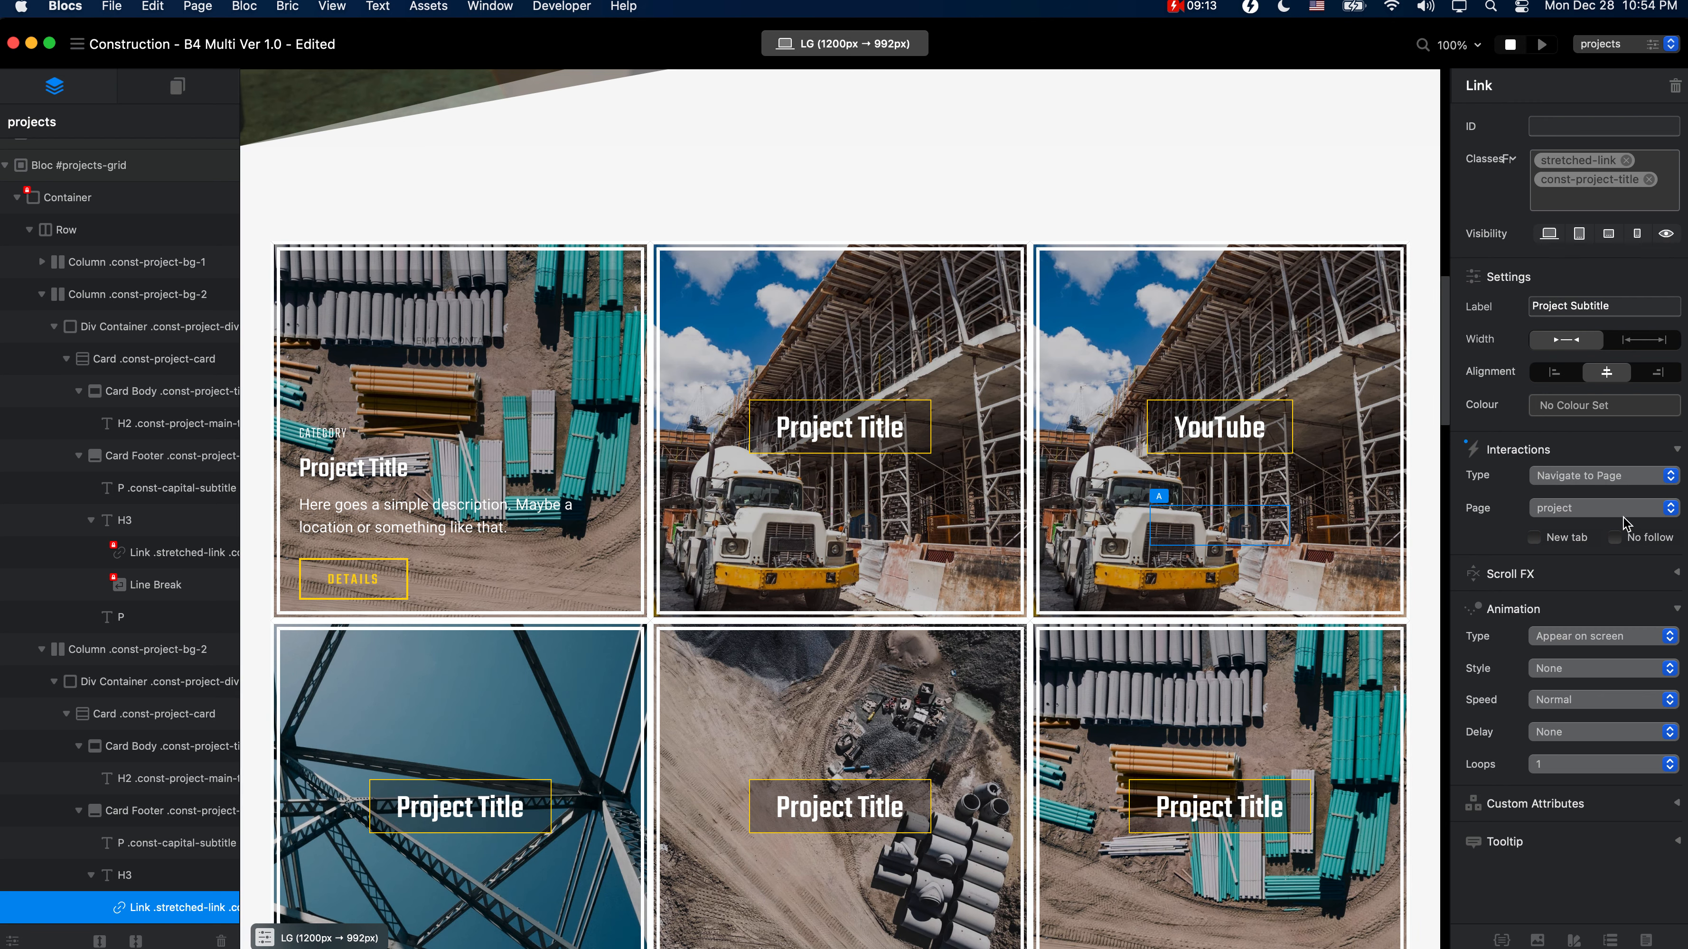
{"action": "left_click", "coordinate": [1622, 511]}
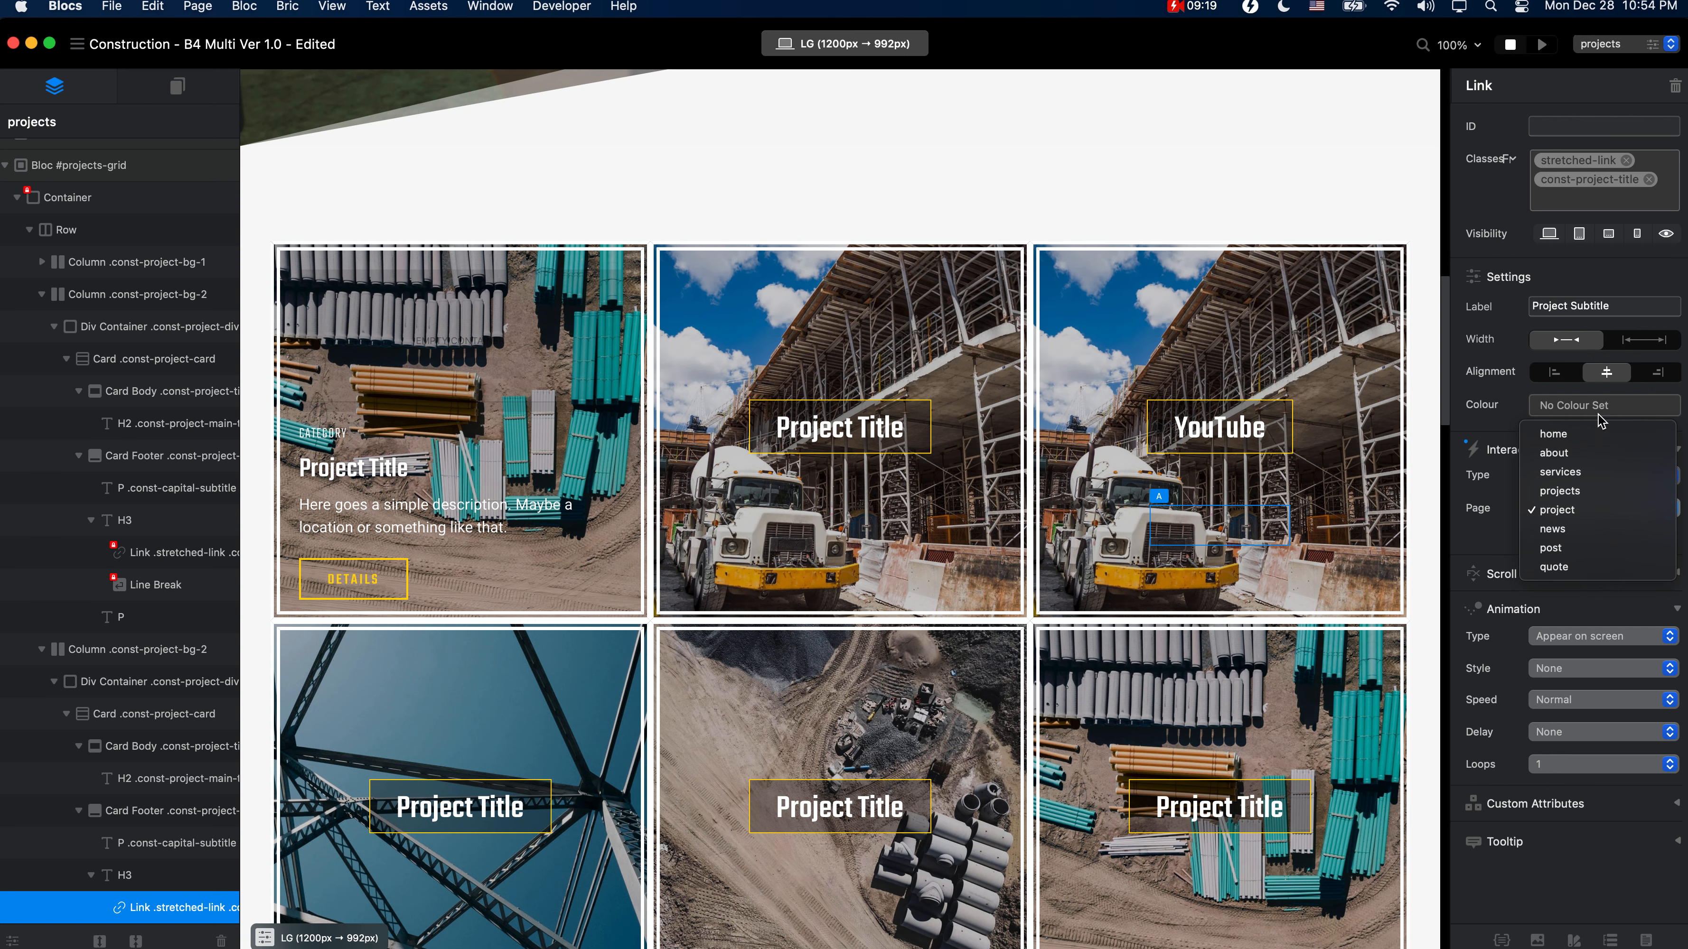
{"action": "left_click", "coordinate": [1608, 529]}
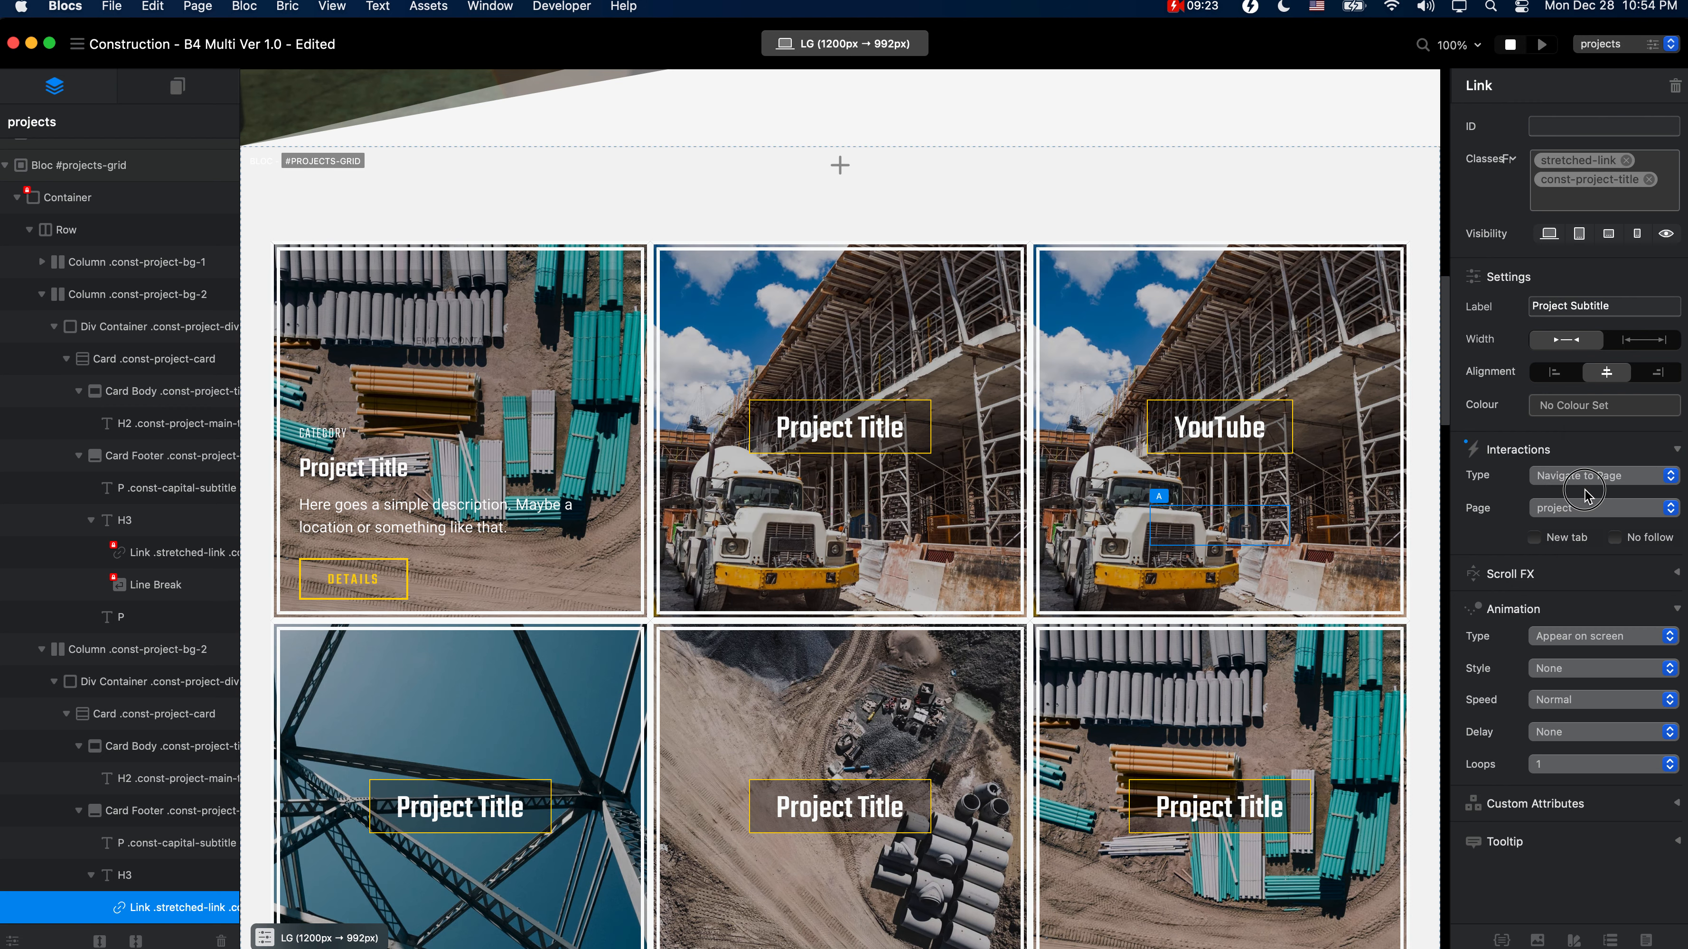
{"action": "left_click", "coordinate": [1597, 476]}
{"action": "left_click", "coordinate": [1595, 497]}
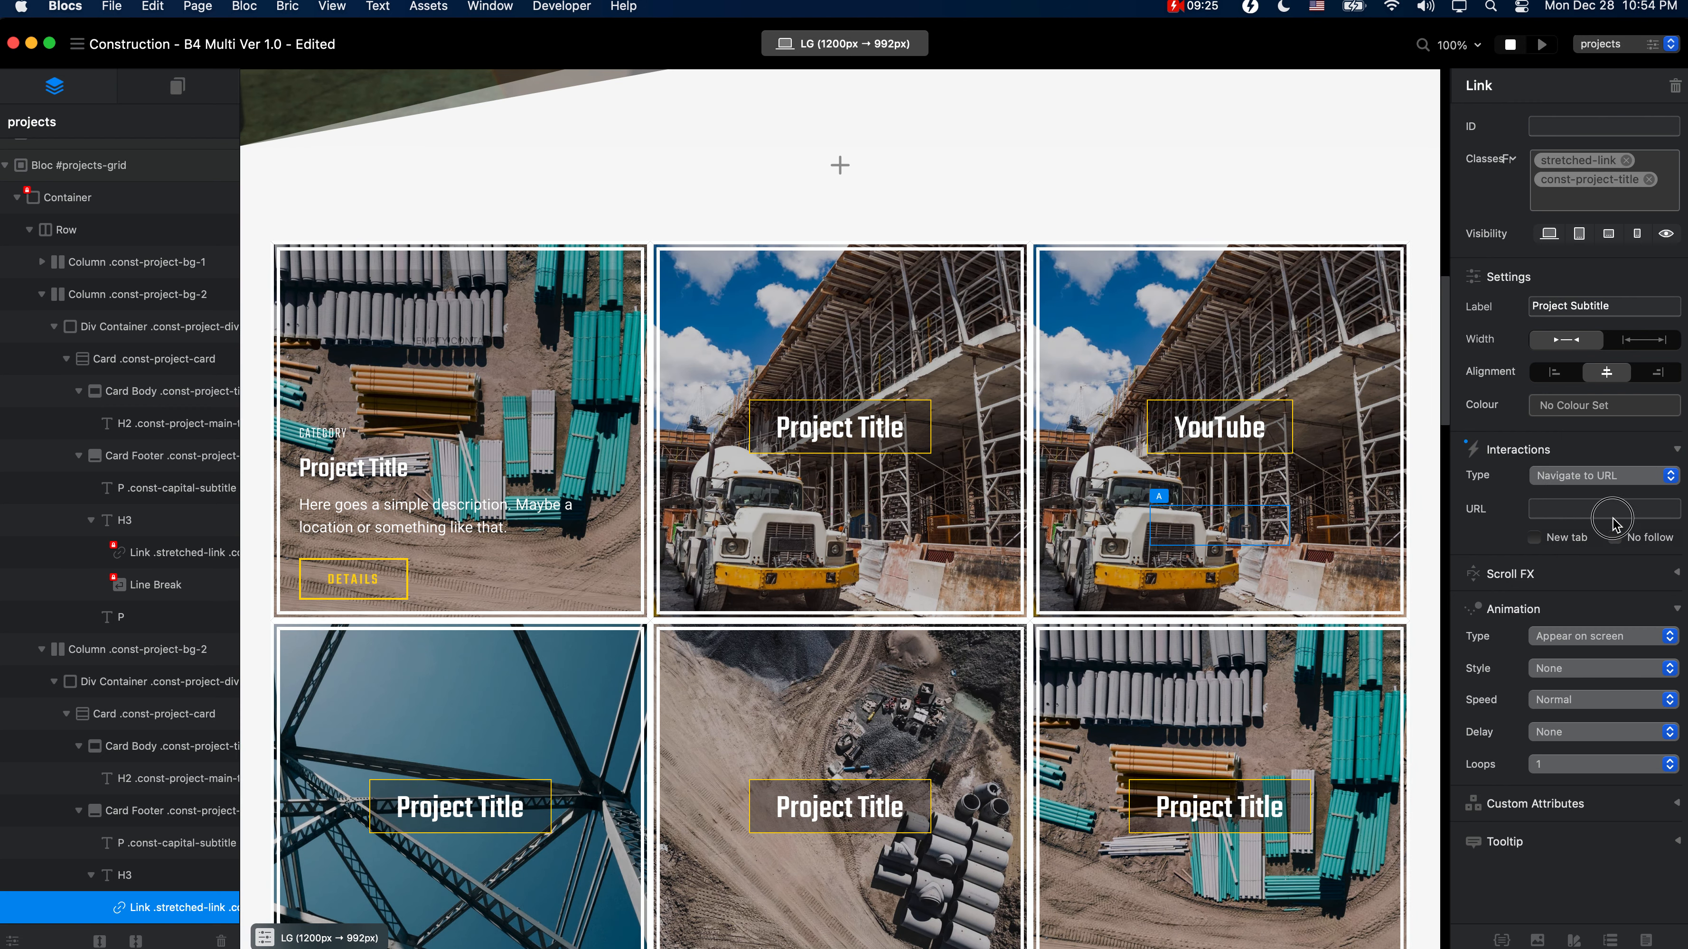
{"action": "left_click", "coordinate": [1613, 517]}
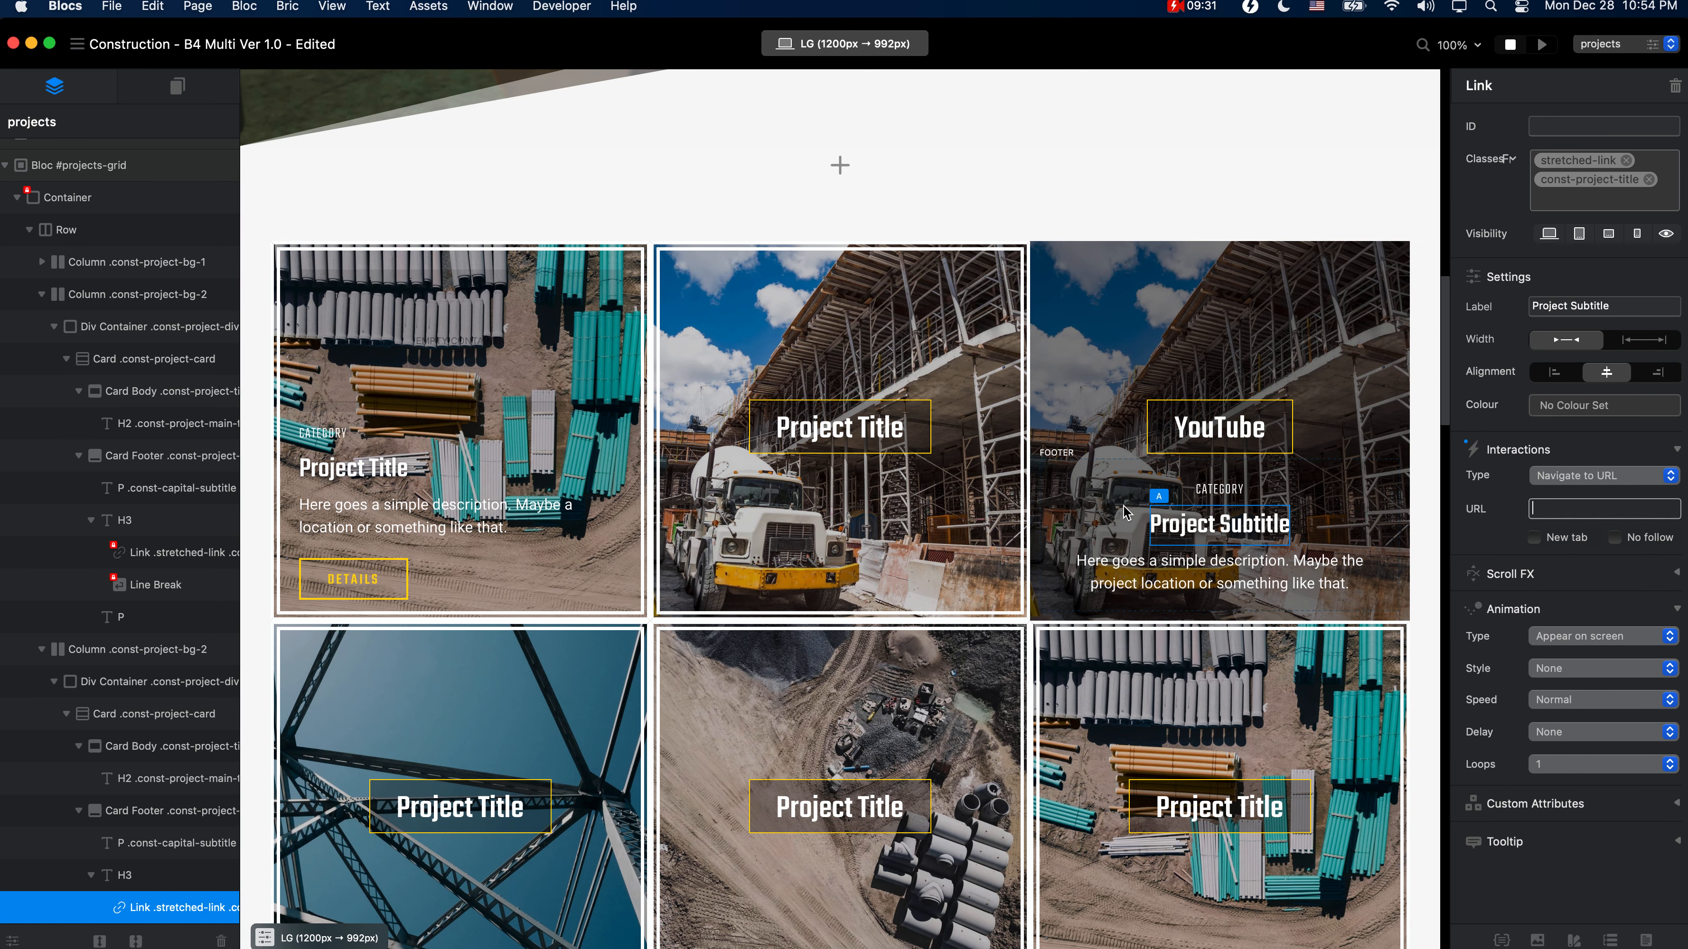
Step: Replace the YouTube tile column's const-project-bg-2 class with const-project-bg-3
{"action": "left_click", "coordinate": [1291, 287]}
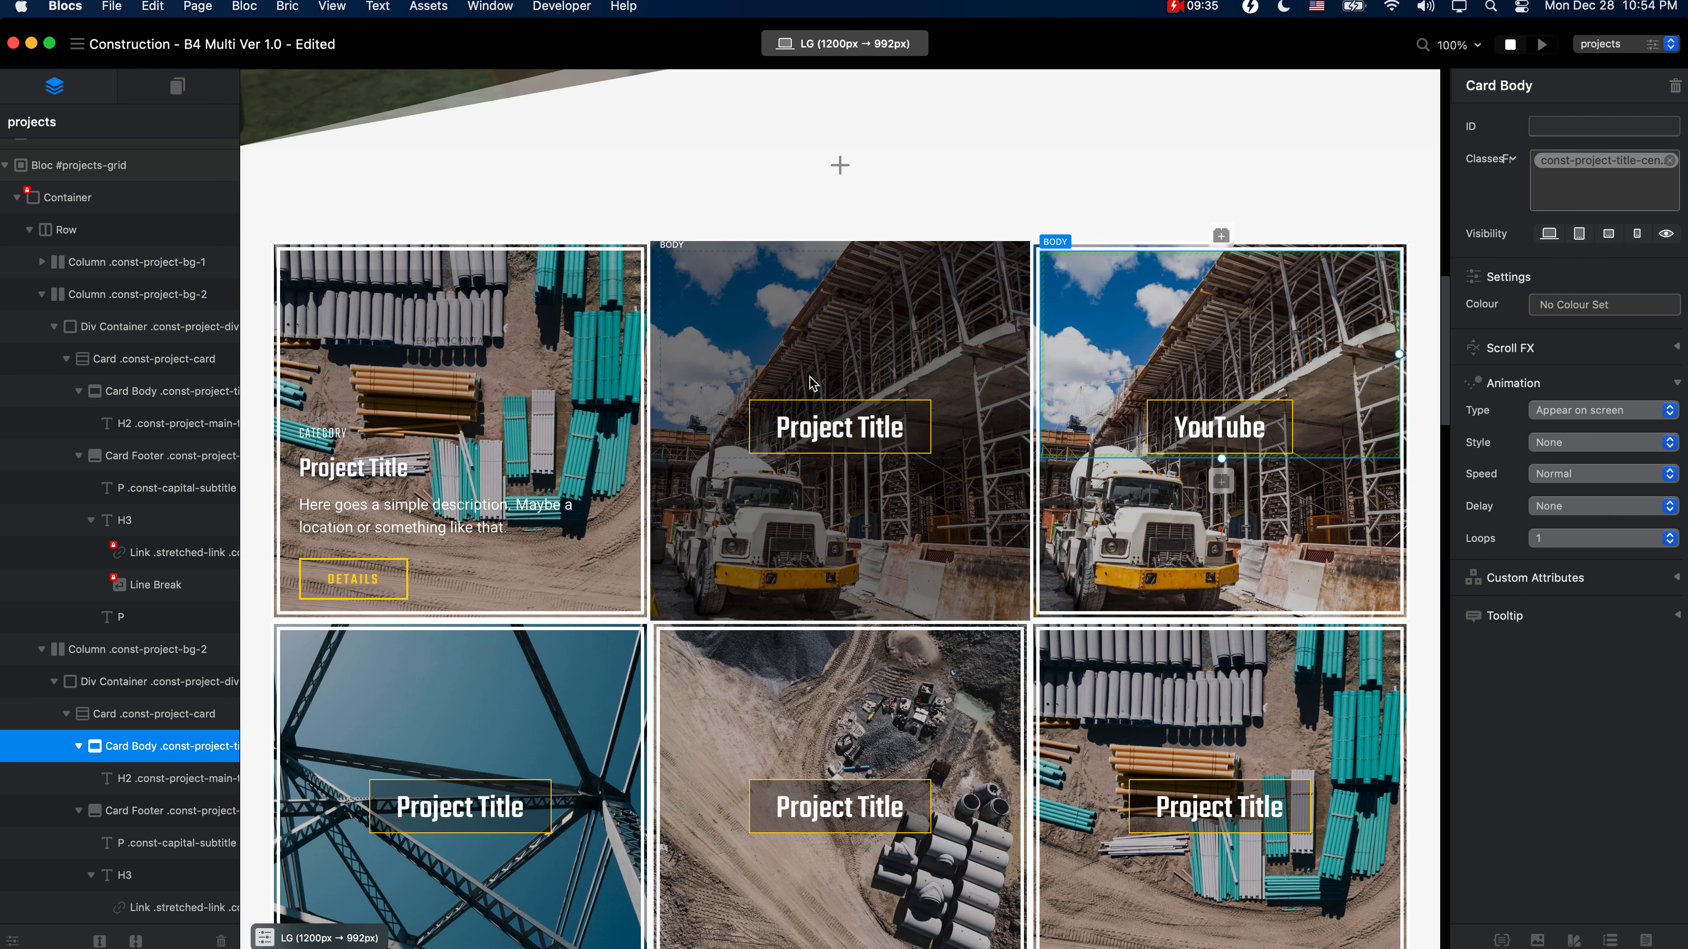
{"action": "left_click", "coordinate": [1405, 344]}
{"action": "left_click", "coordinate": [123, 649]}
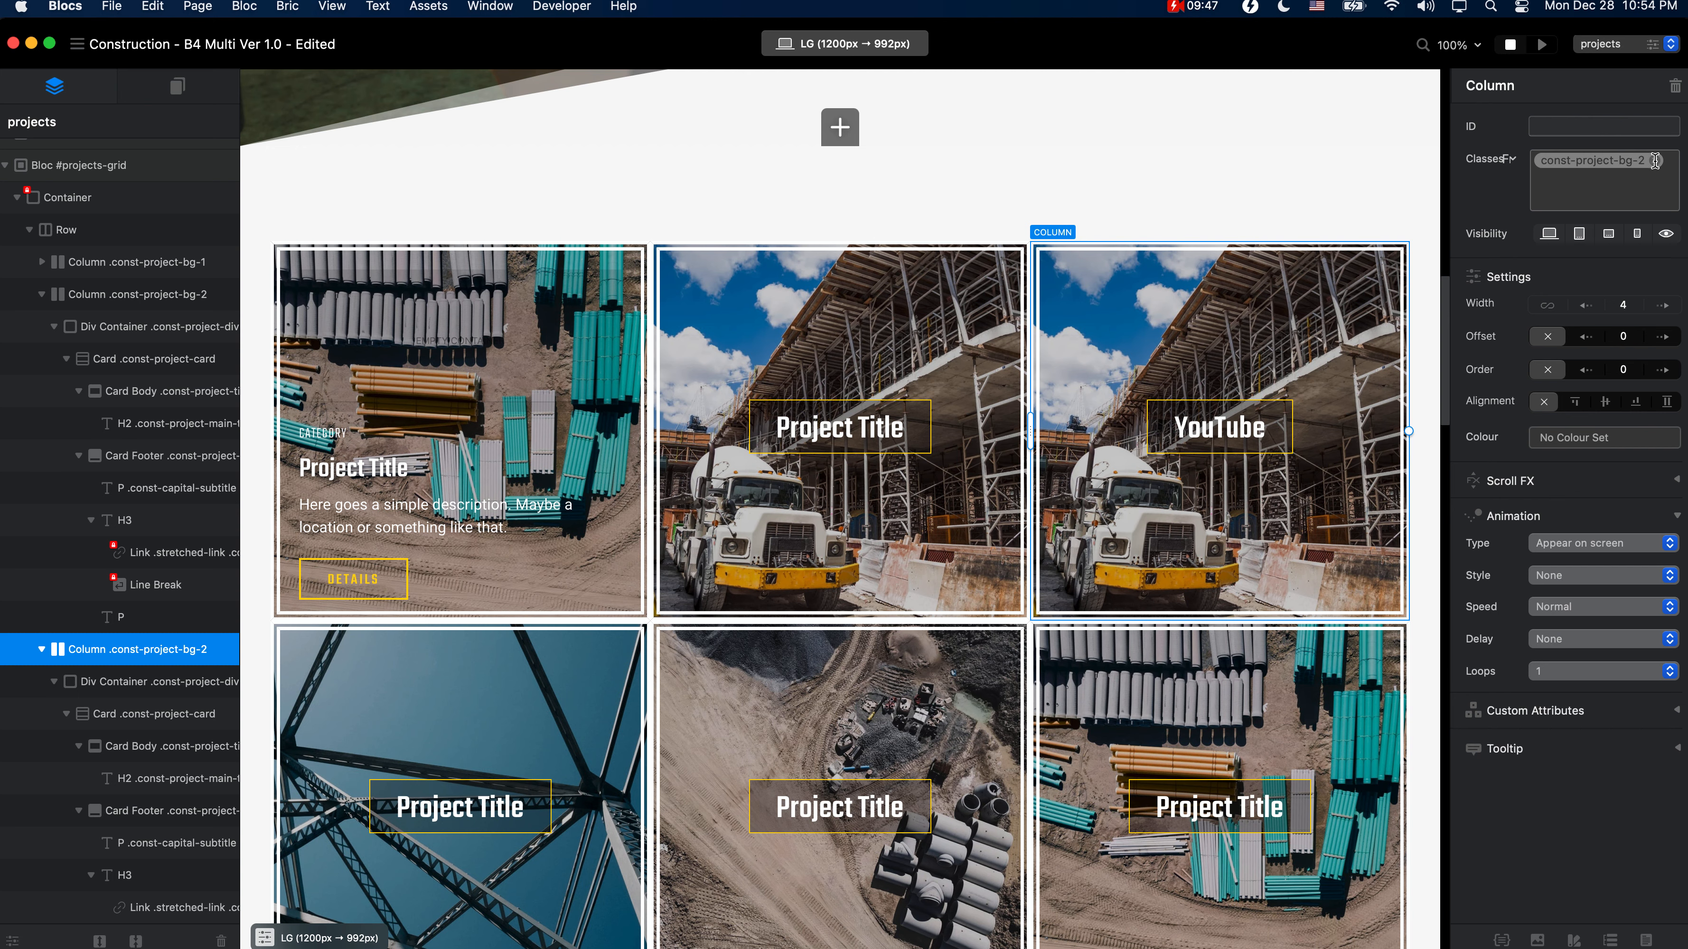
{"action": "left_click", "coordinate": [1658, 162]}
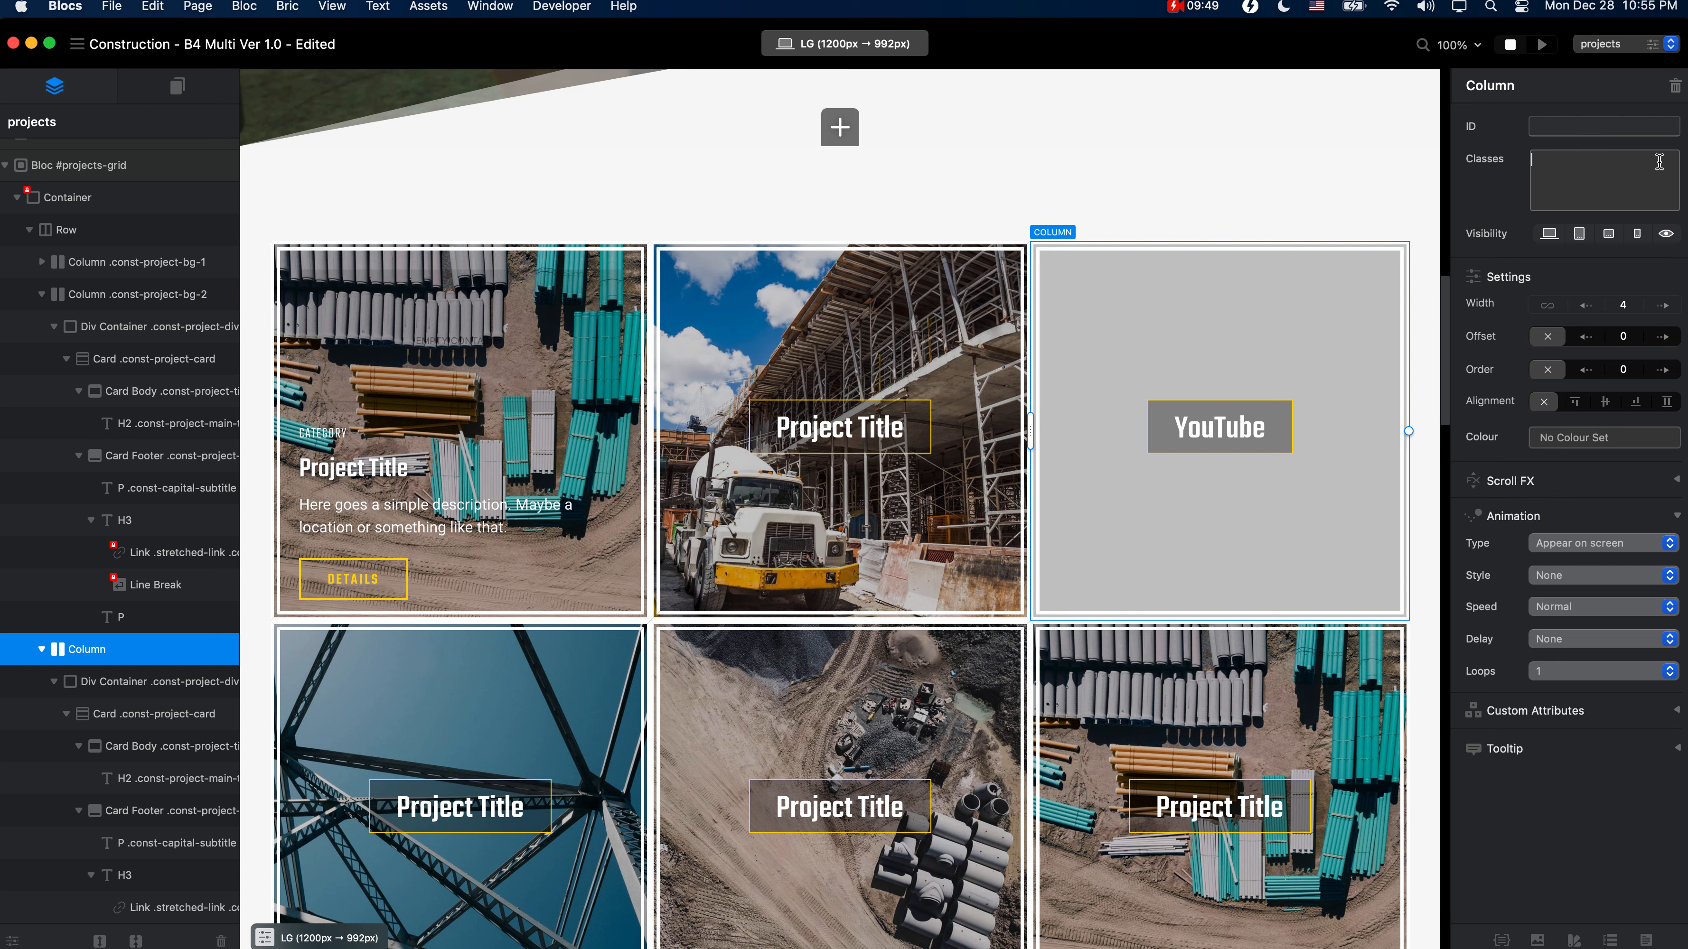
{"action": "type", "text": "const-"}
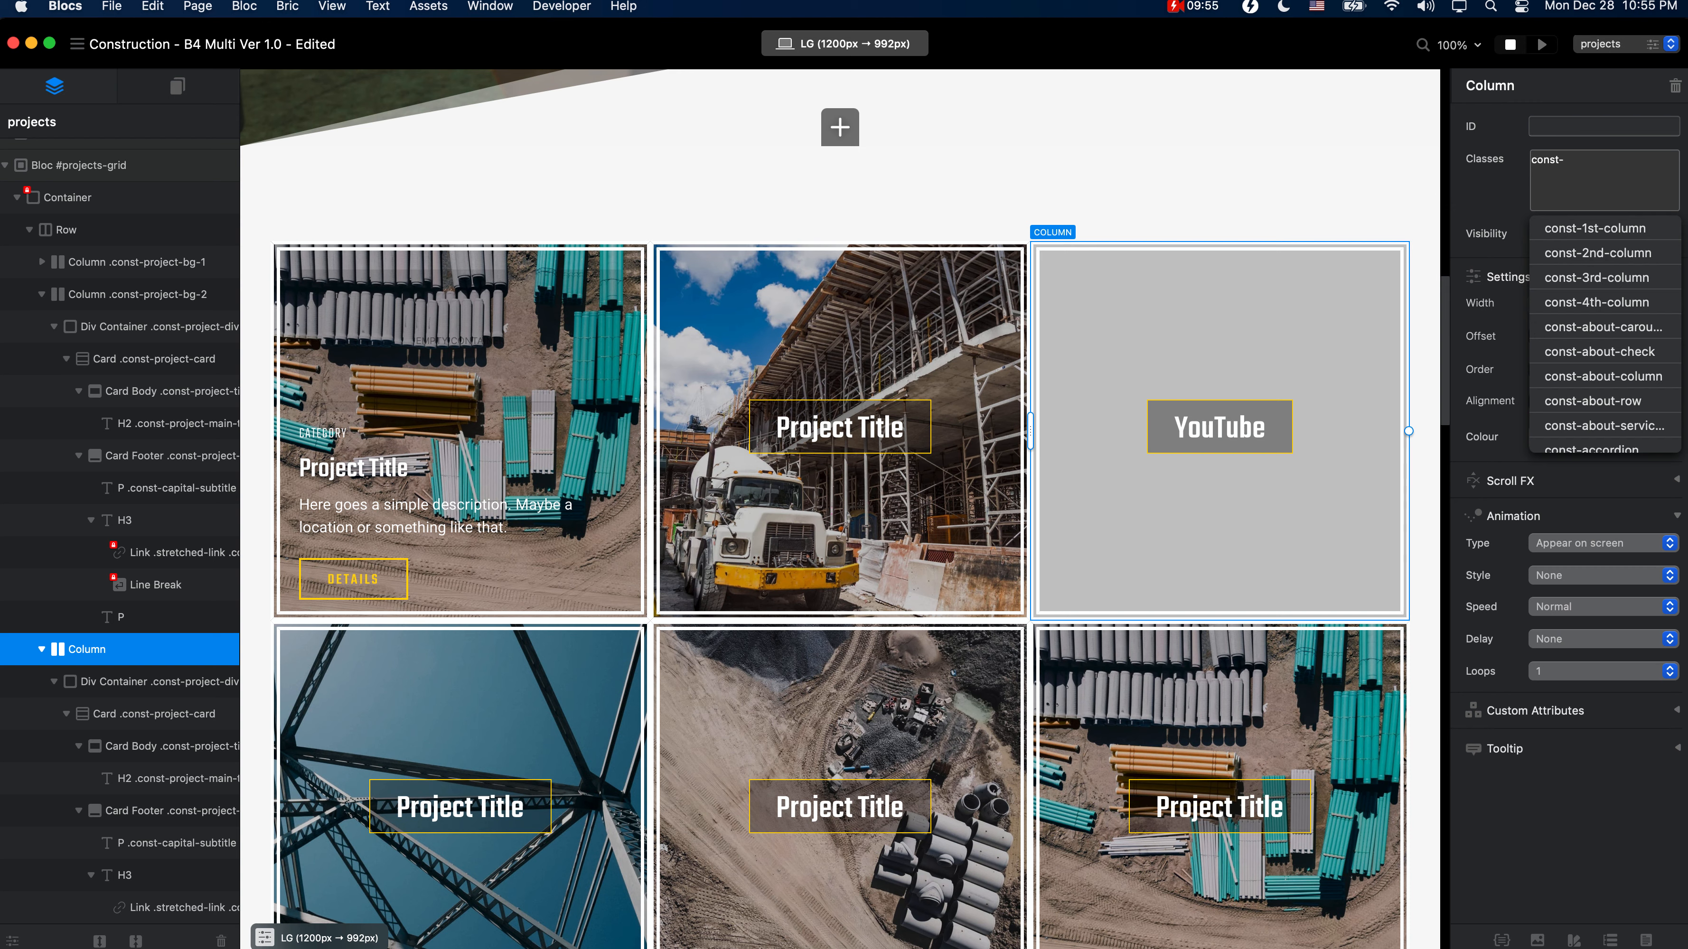
{"action": "key", "text": "BackSpace"}
{"action": "key", "text": "BackSpace"}
{"action": "key", "text": "BackSpace"}
{"action": "key", "text": "BackSpace"}
{"action": "type", "text": "bg"}
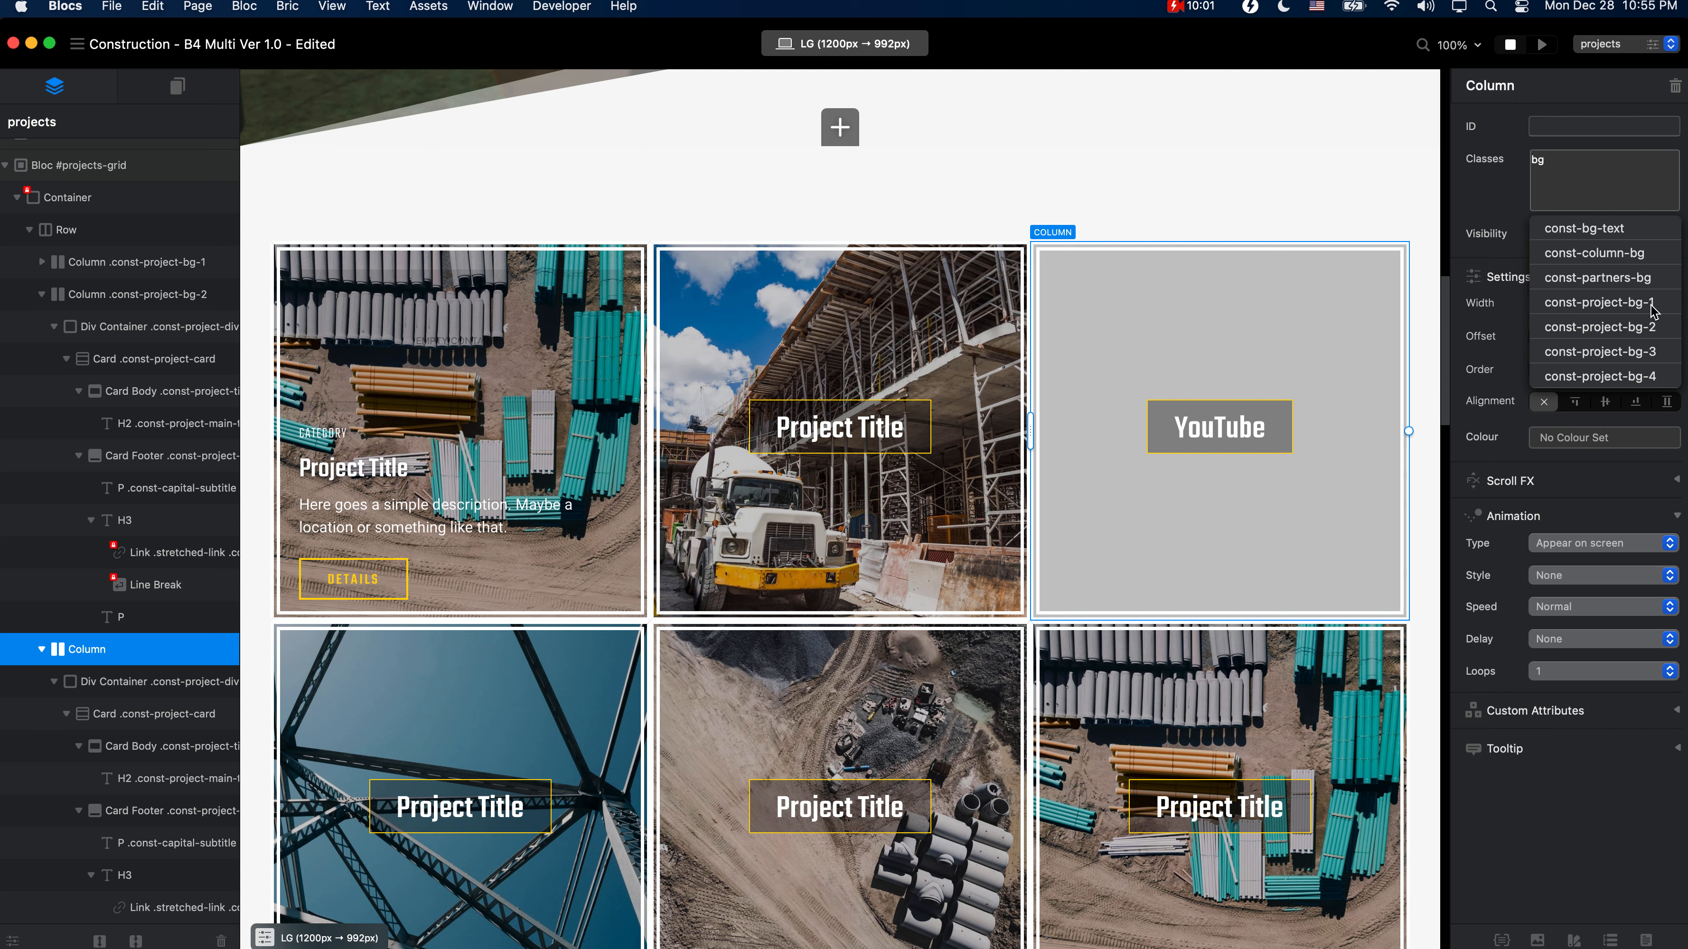
{"action": "left_click", "coordinate": [1644, 360]}
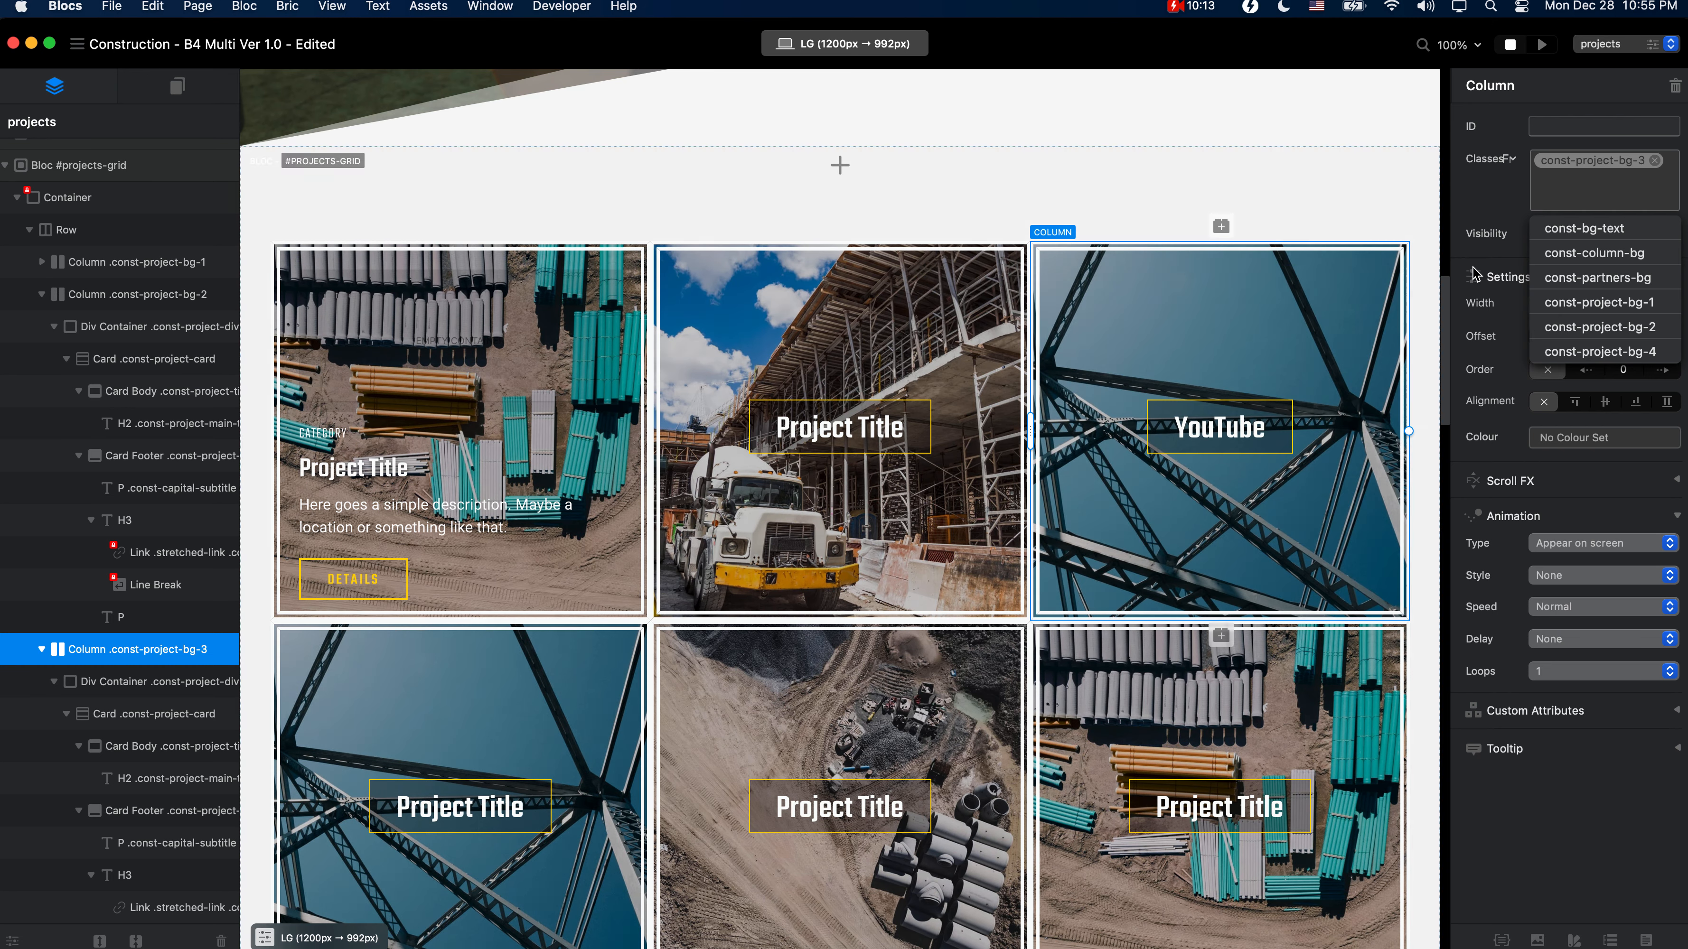
Step: Examine the background settings of the const-project-bg-3 class on the YouTube tile's column
{"action": "left_click", "coordinate": [1569, 163]}
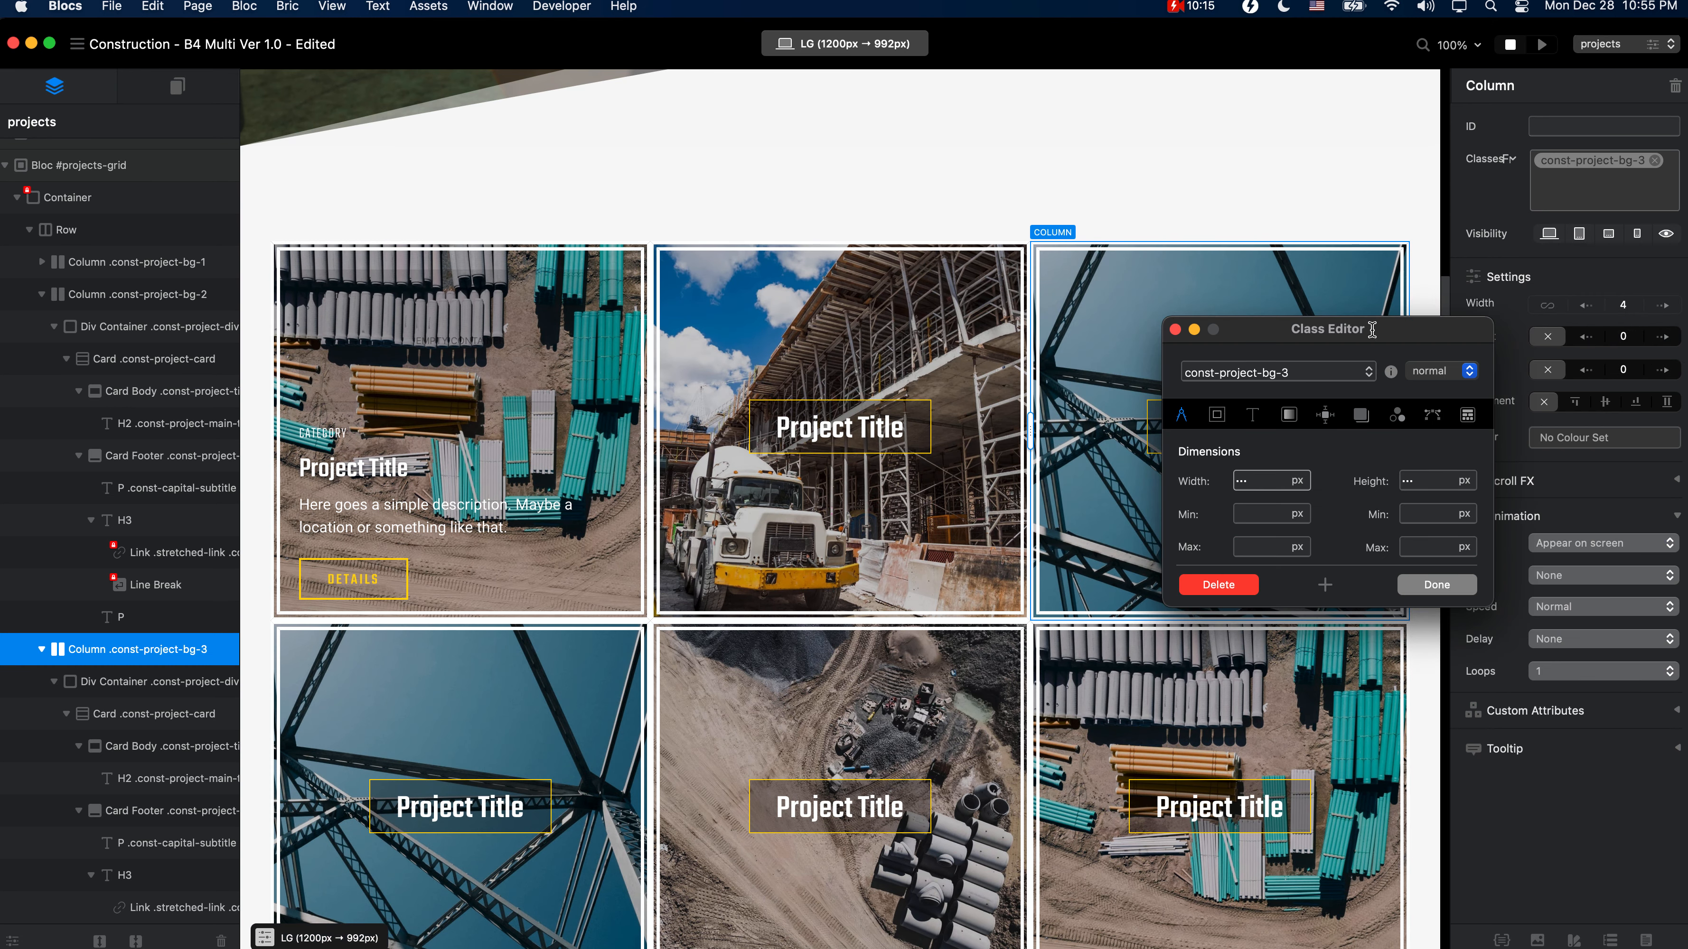
{"action": "left_click", "coordinate": [1288, 414]}
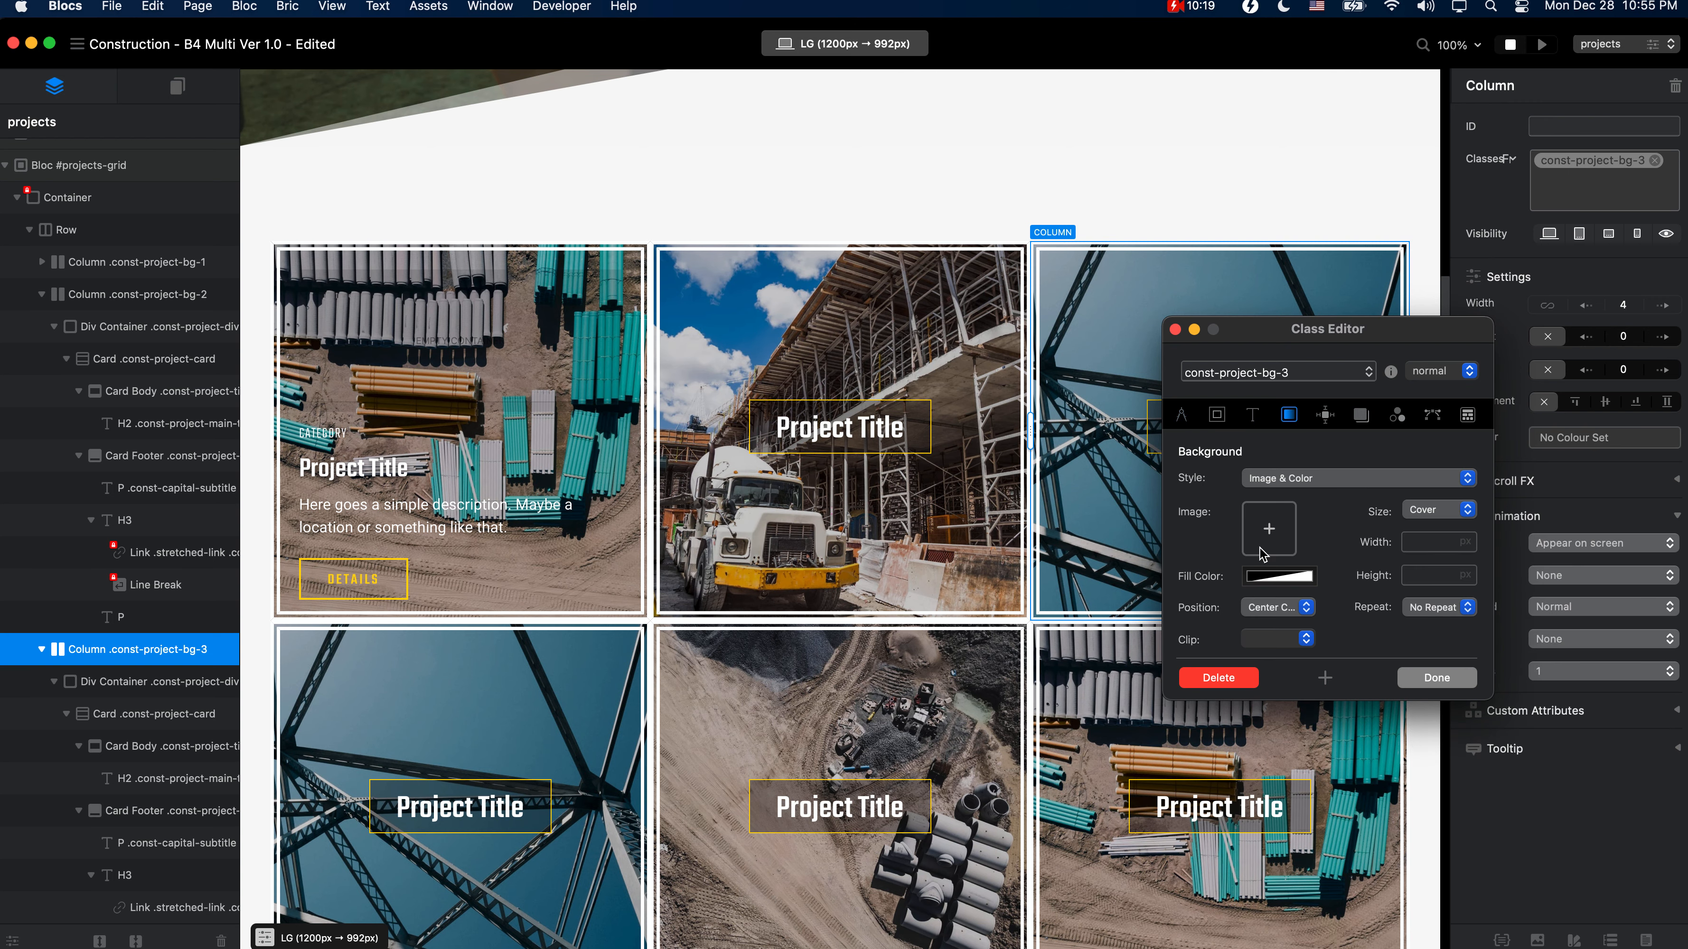
{"action": "left_click", "coordinate": [1174, 329]}
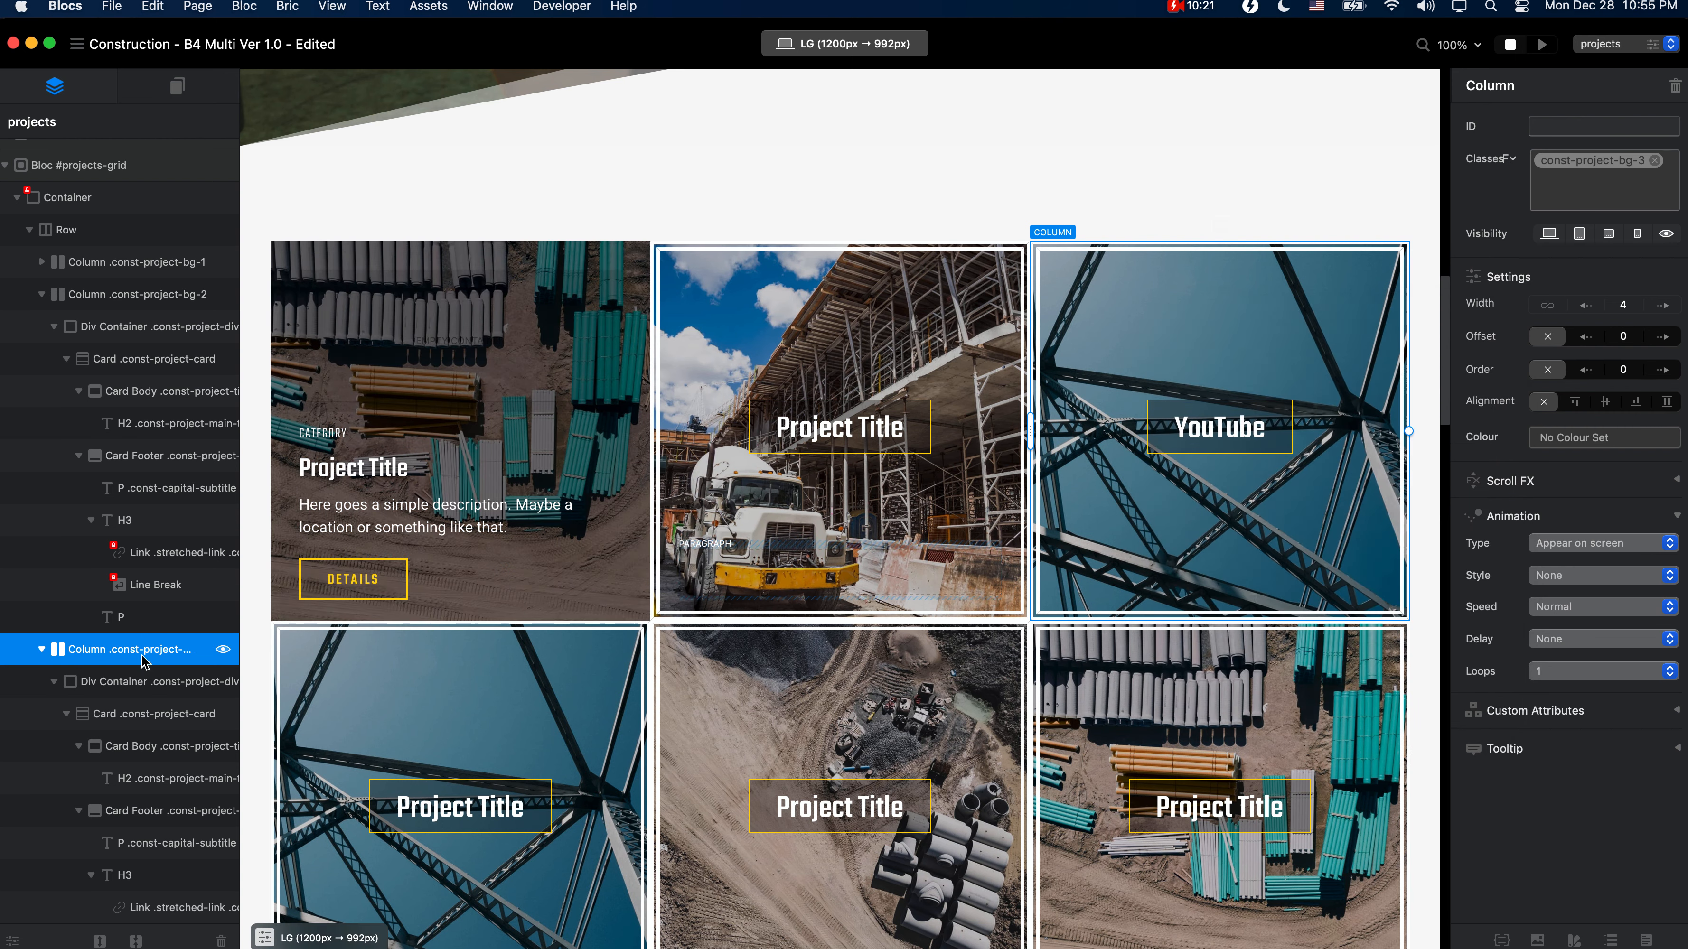
{"action": "left_click", "coordinate": [1406, 256]}
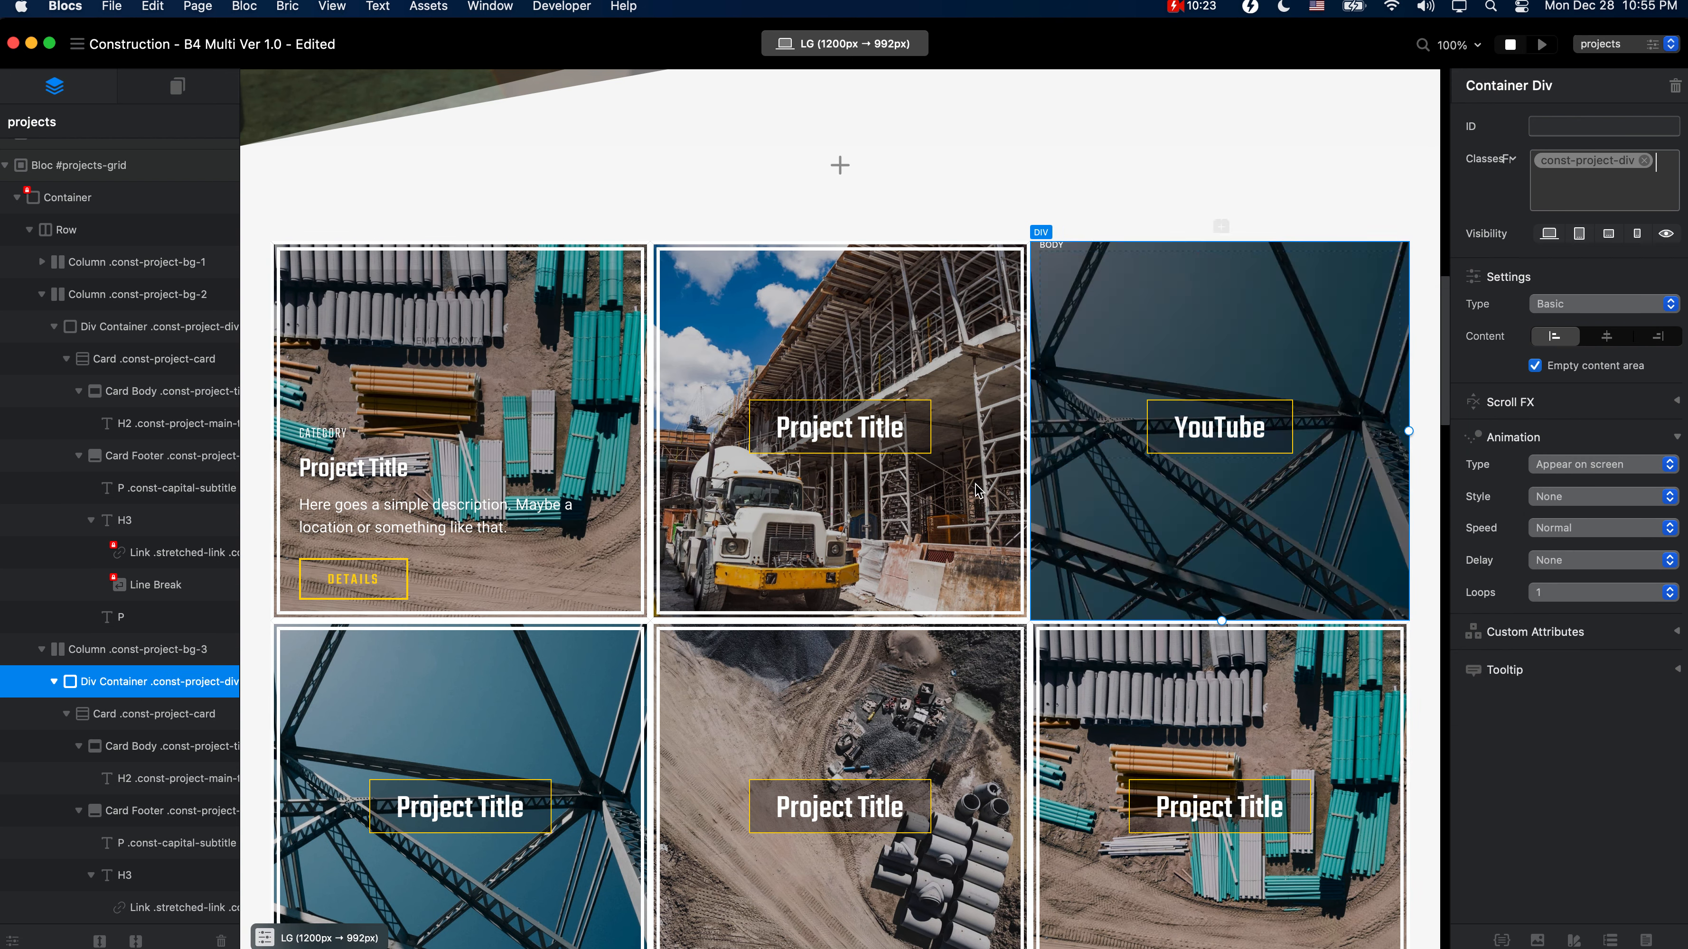
{"action": "left_click", "coordinate": [188, 650]}
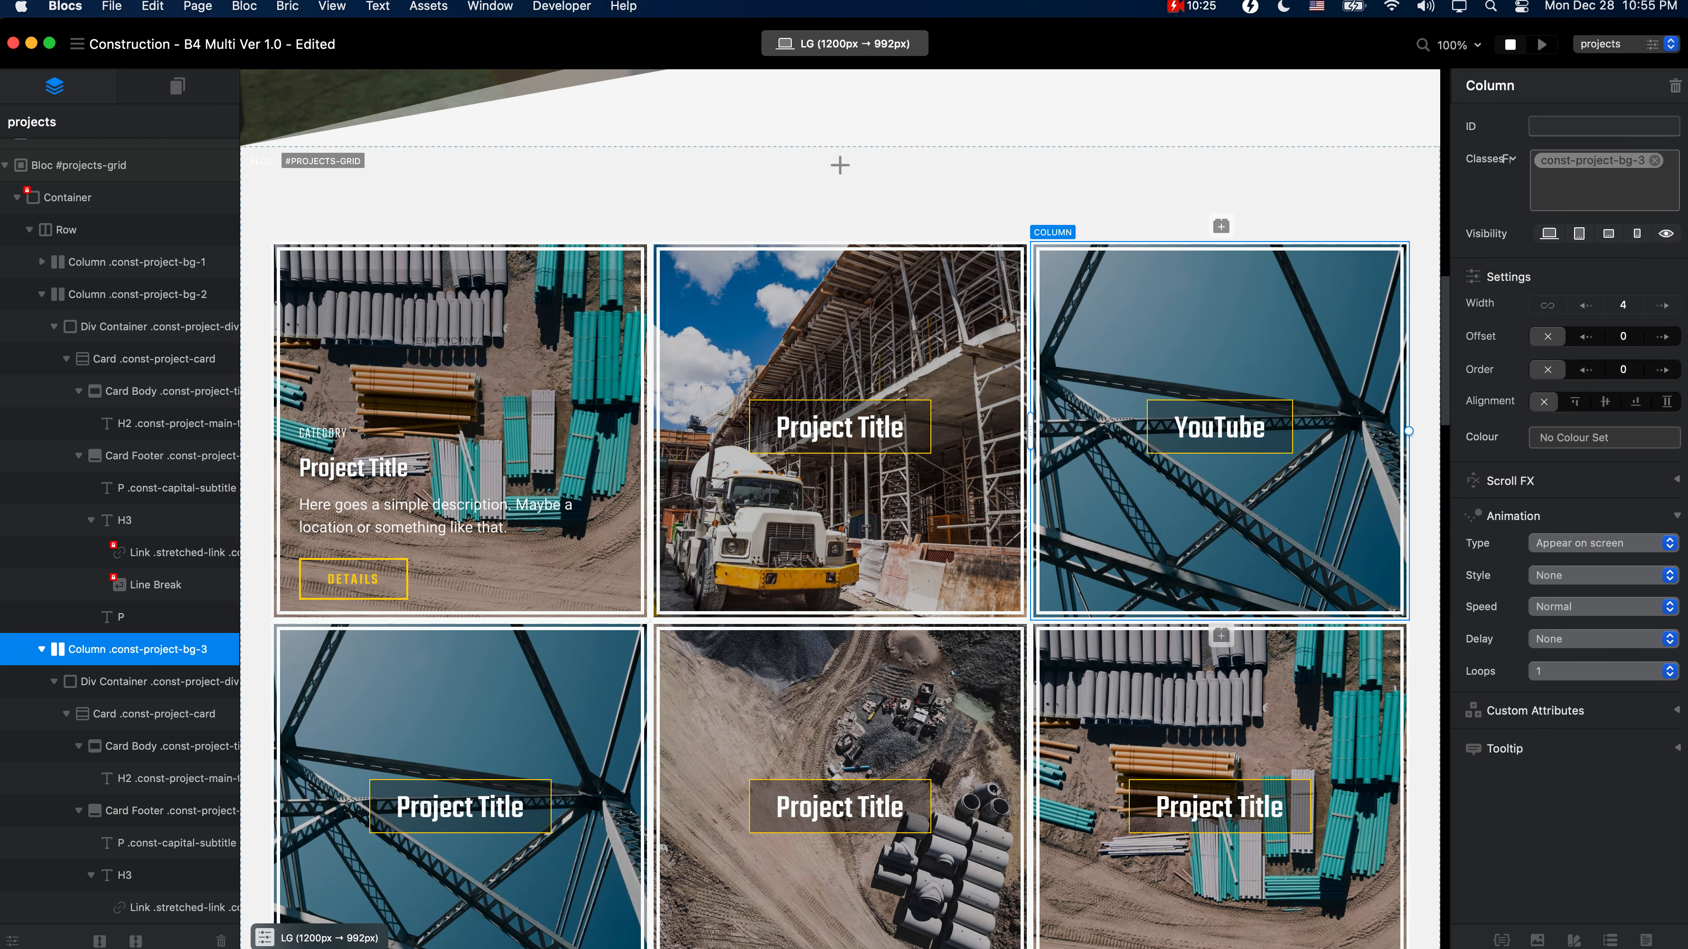
{"action": "left_click", "coordinate": [1597, 163]}
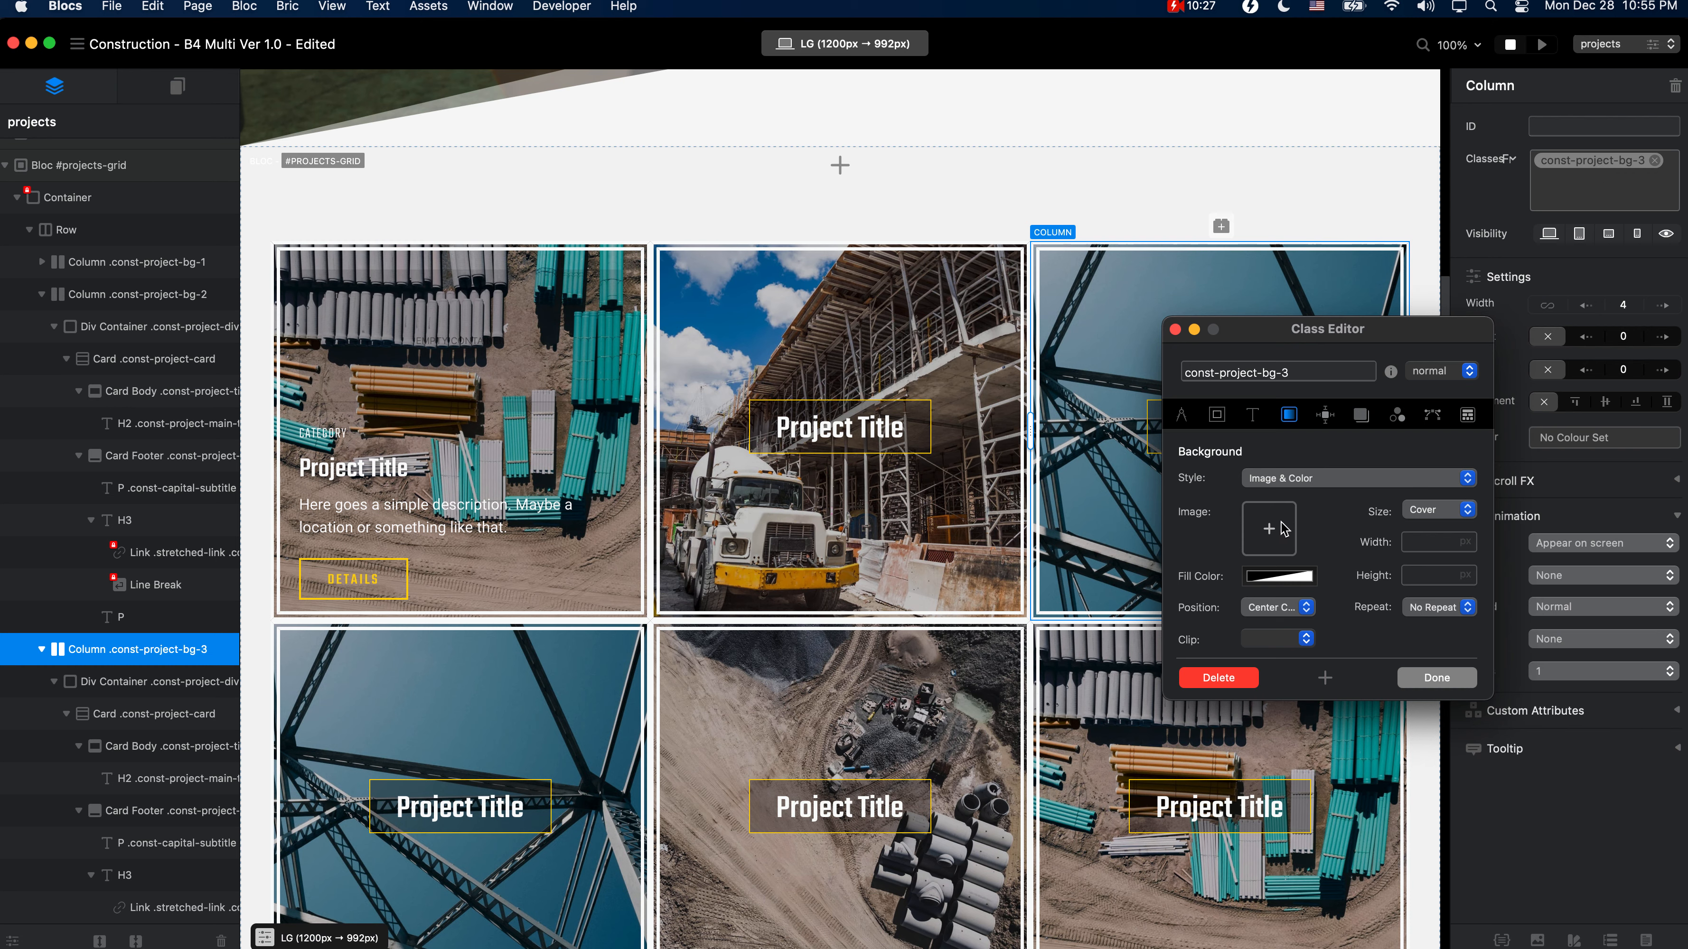
{"action": "left_click", "coordinate": [1175, 330]}
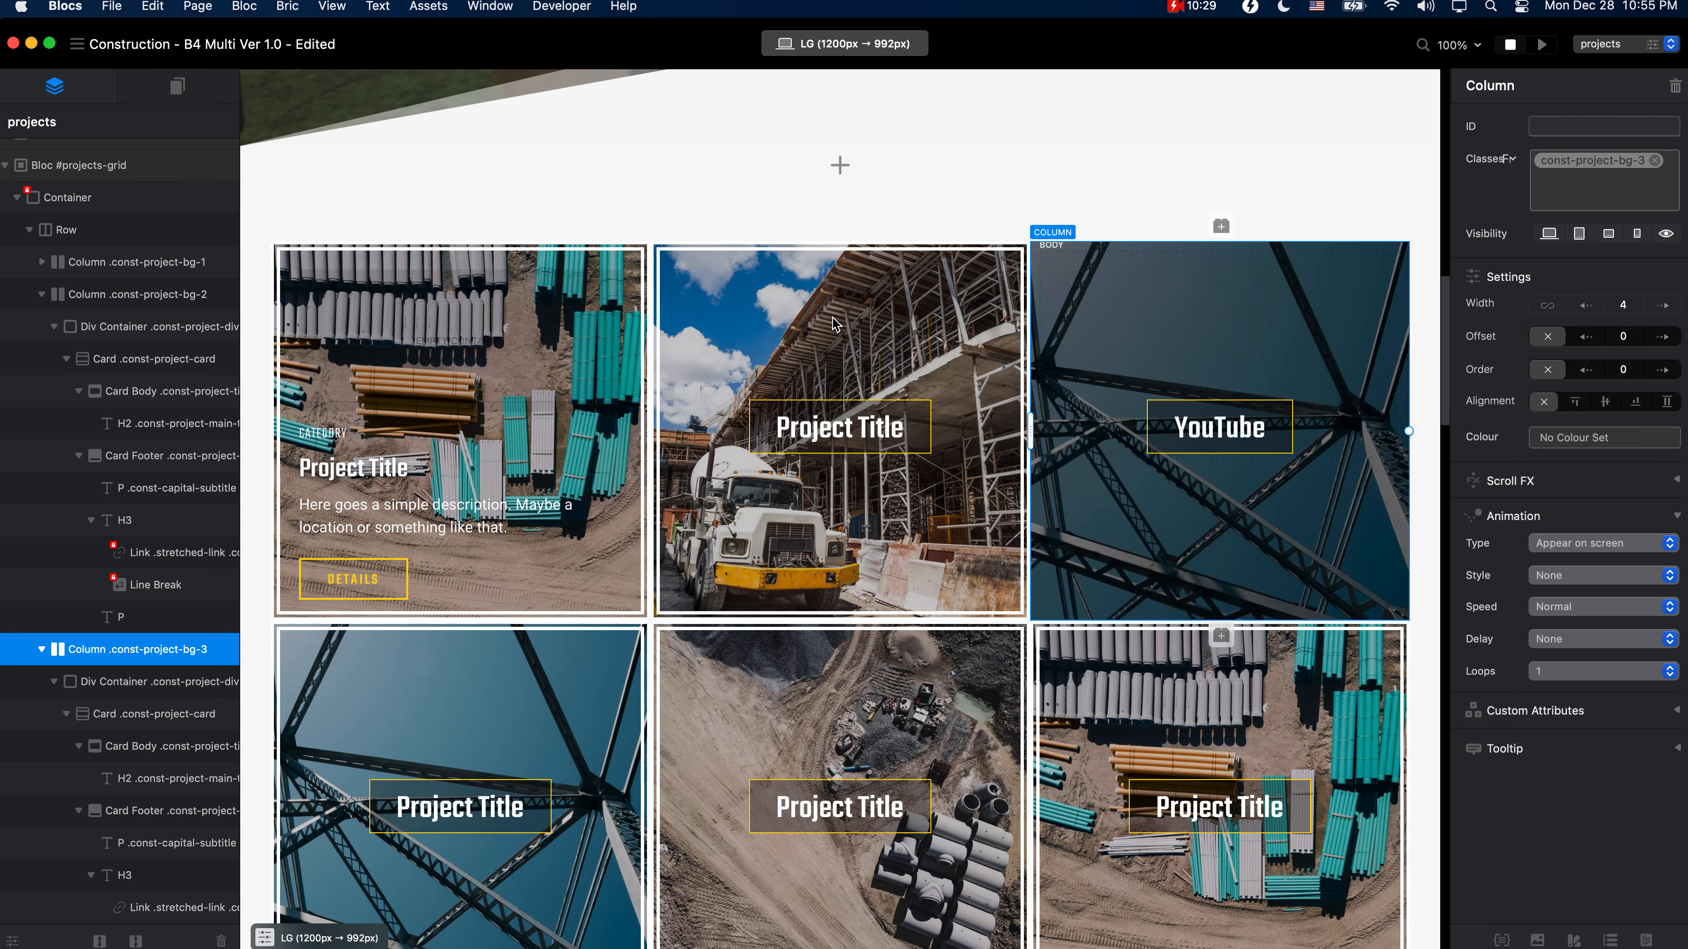
Step: Try construction-project-4.jpg as the background image of the second tile's const-project-bg-2 class, and set it to construction-project-3.jpg
{"action": "left_click", "coordinate": [156, 295]}
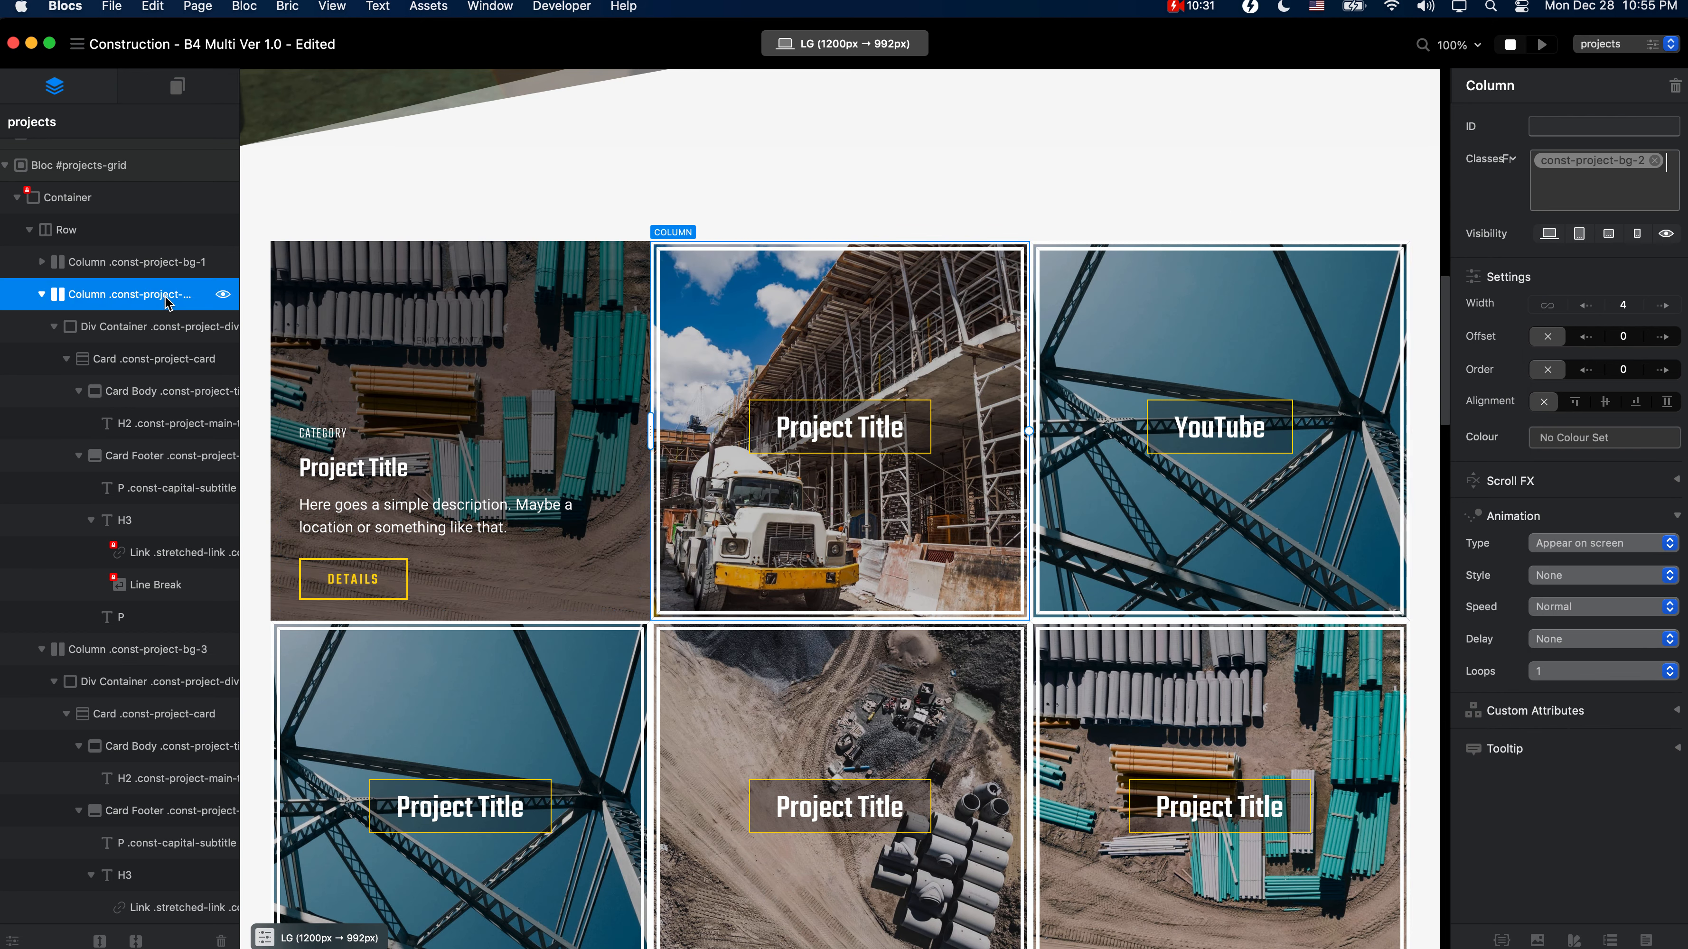
{"action": "left_click", "coordinate": [1602, 163]}
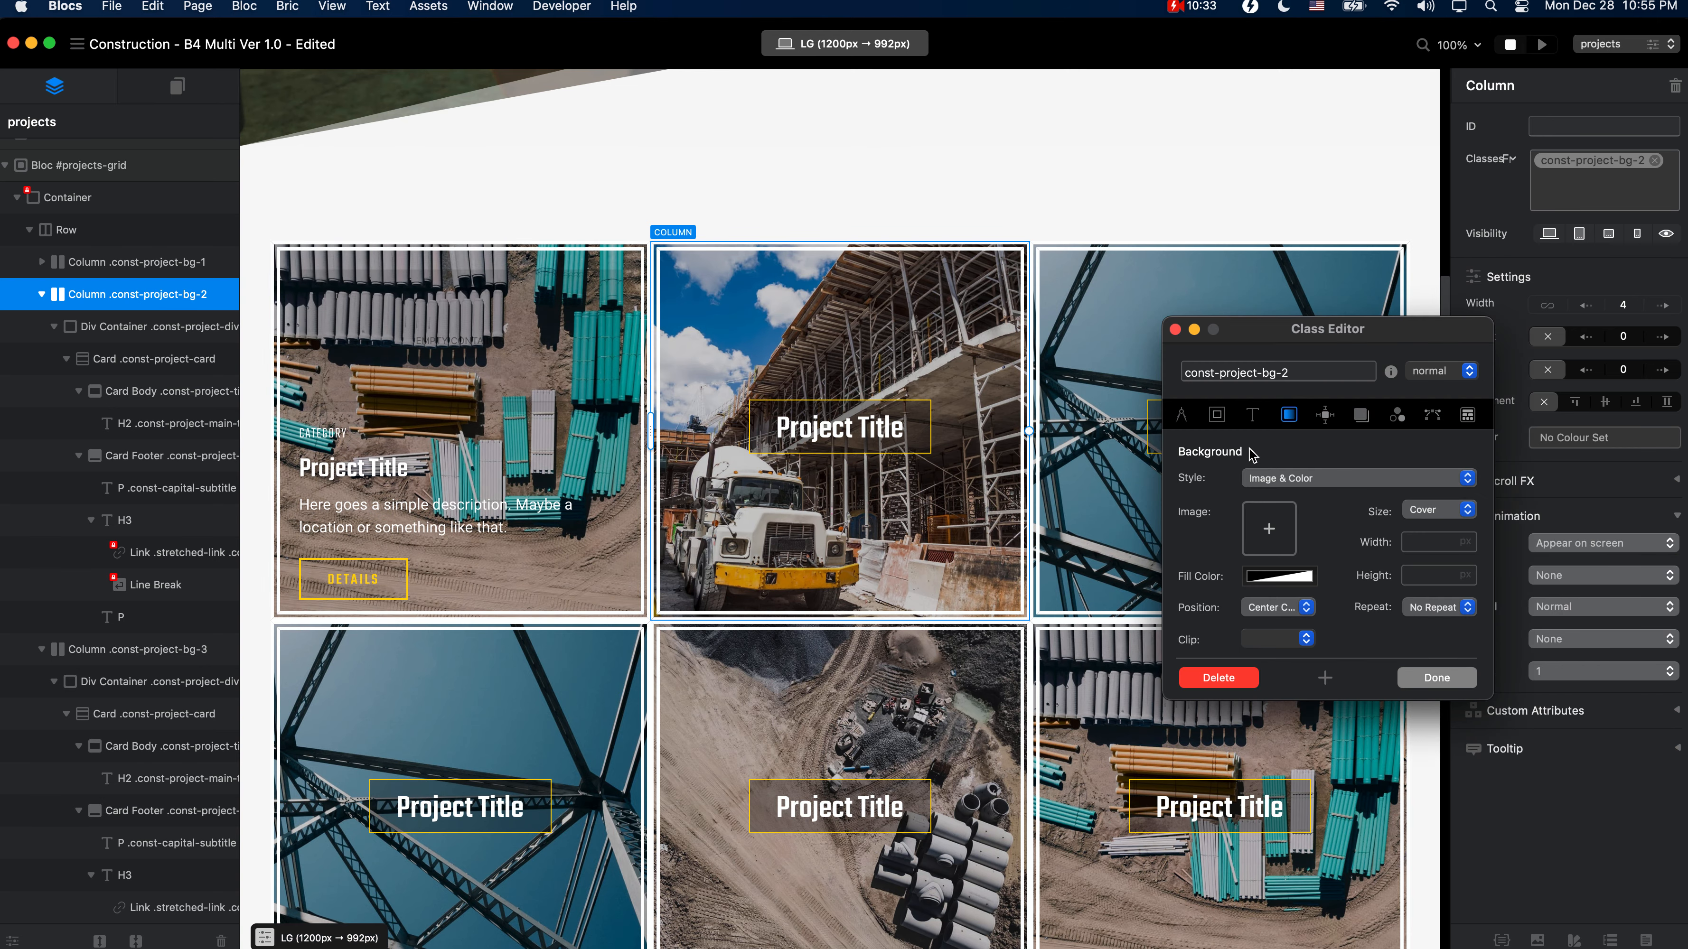
{"action": "left_click", "coordinate": [1271, 530]}
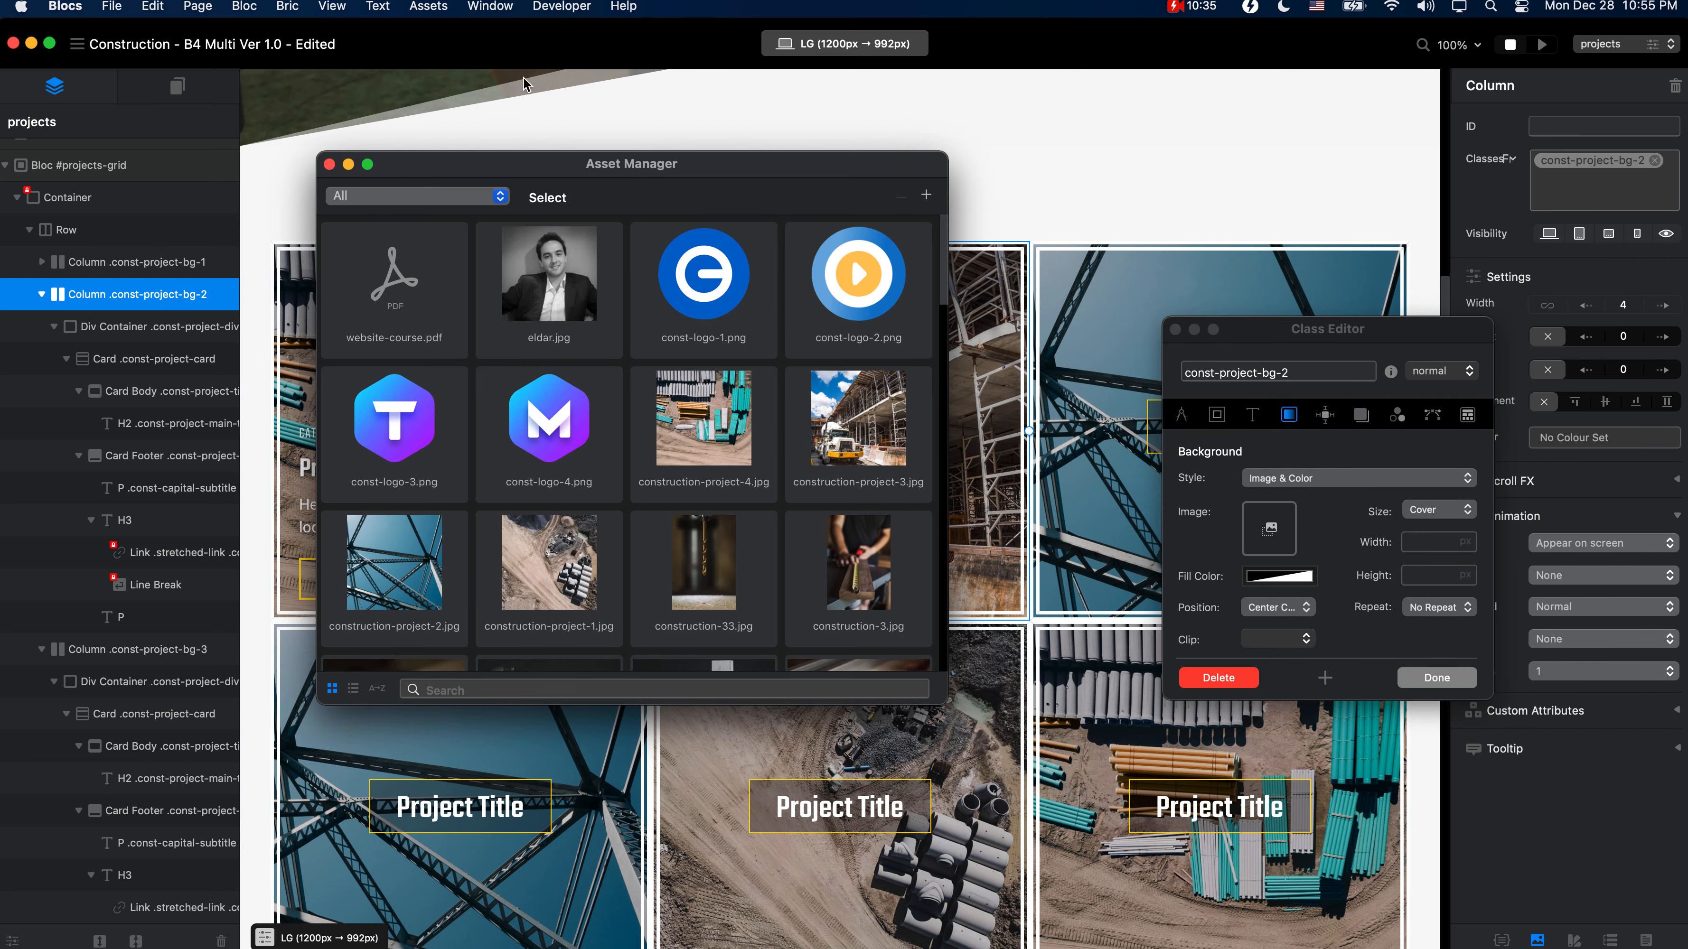
{"action": "left_click_drag", "start_coordinate": [650, 166], "coordinate": [334, 261]}
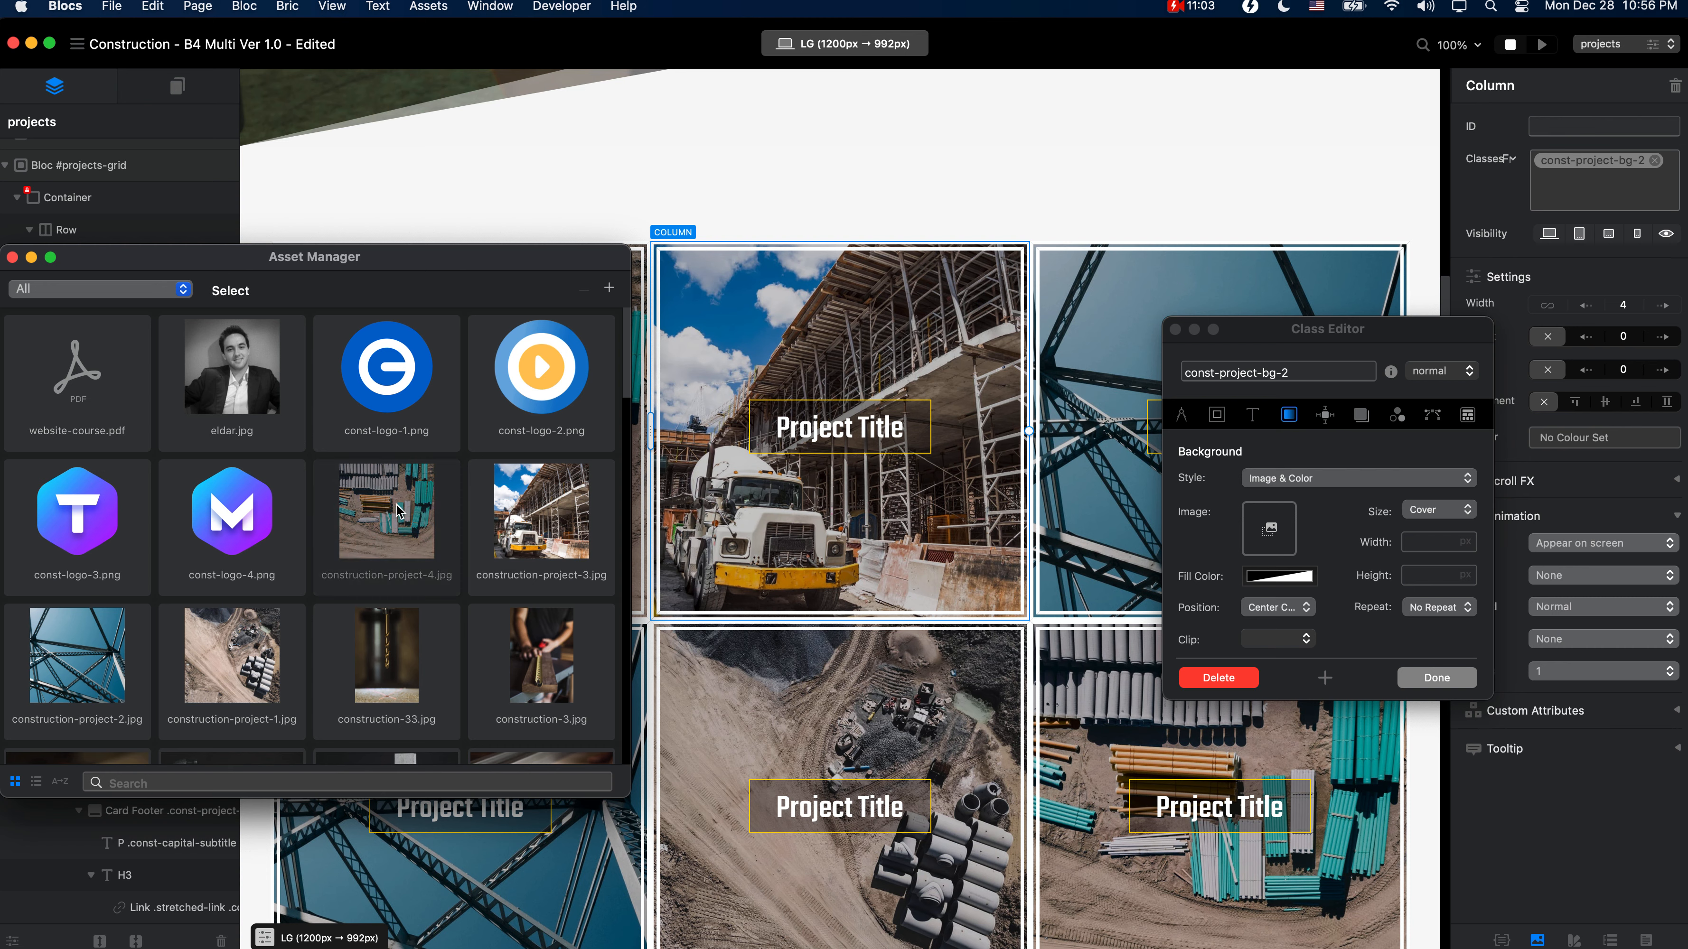
{"action": "left_click_drag", "start_coordinate": [399, 512], "coordinate": [1262, 535]}
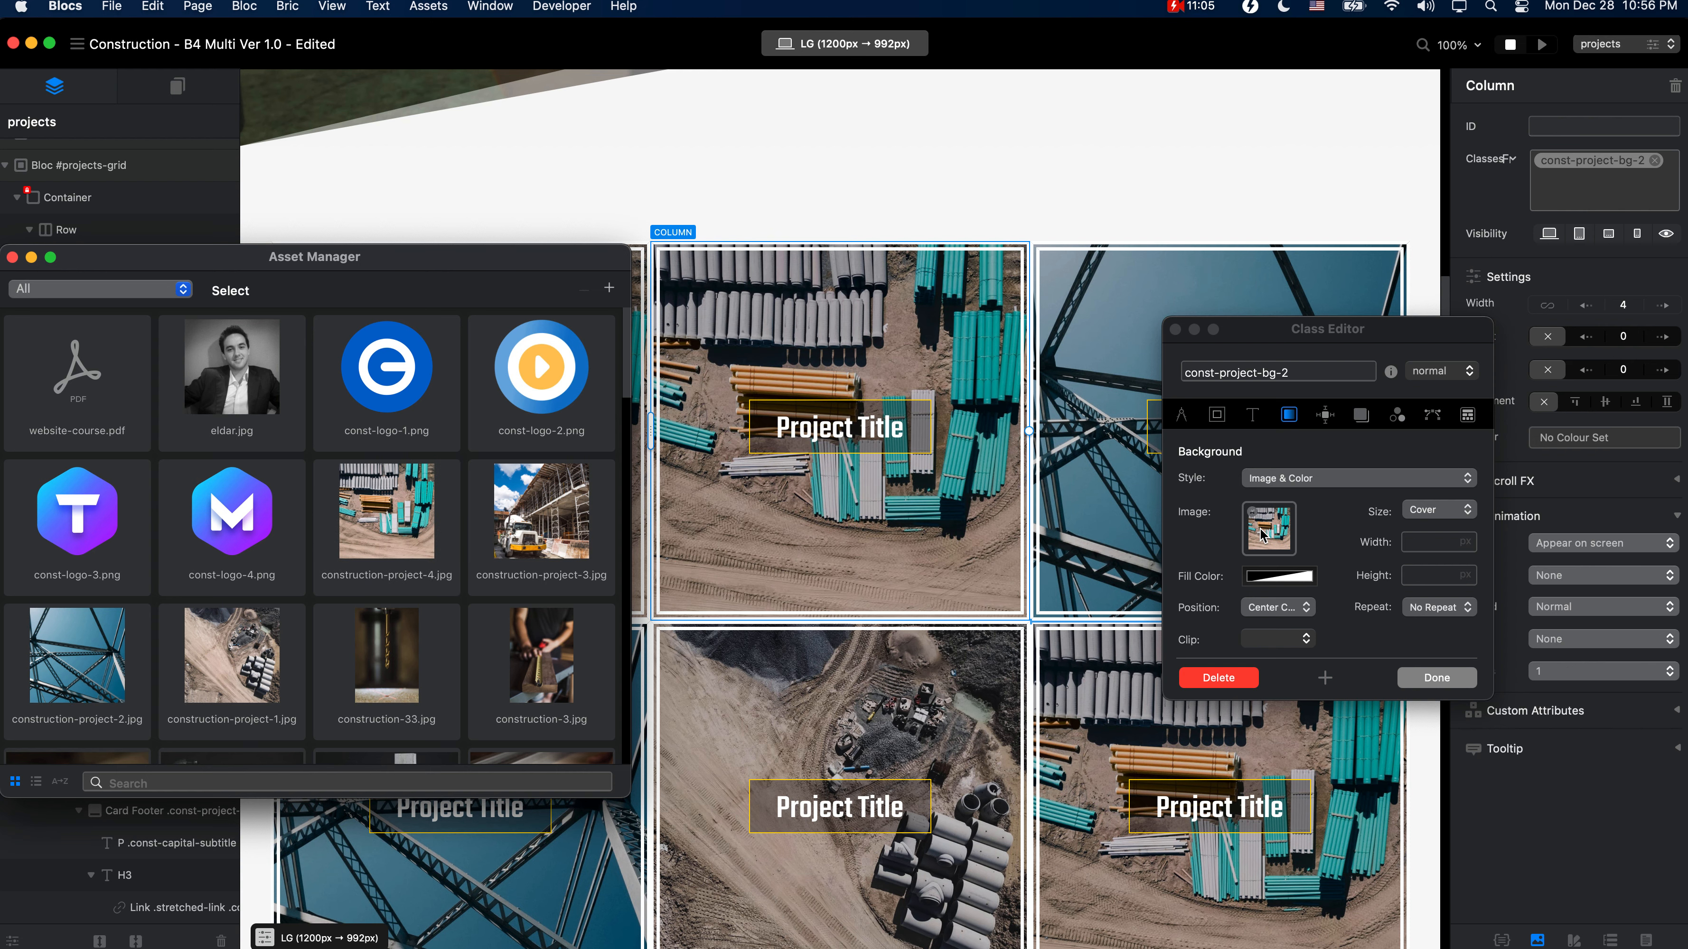
{"action": "left_click_drag", "start_coordinate": [541, 512], "coordinate": [1263, 531]}
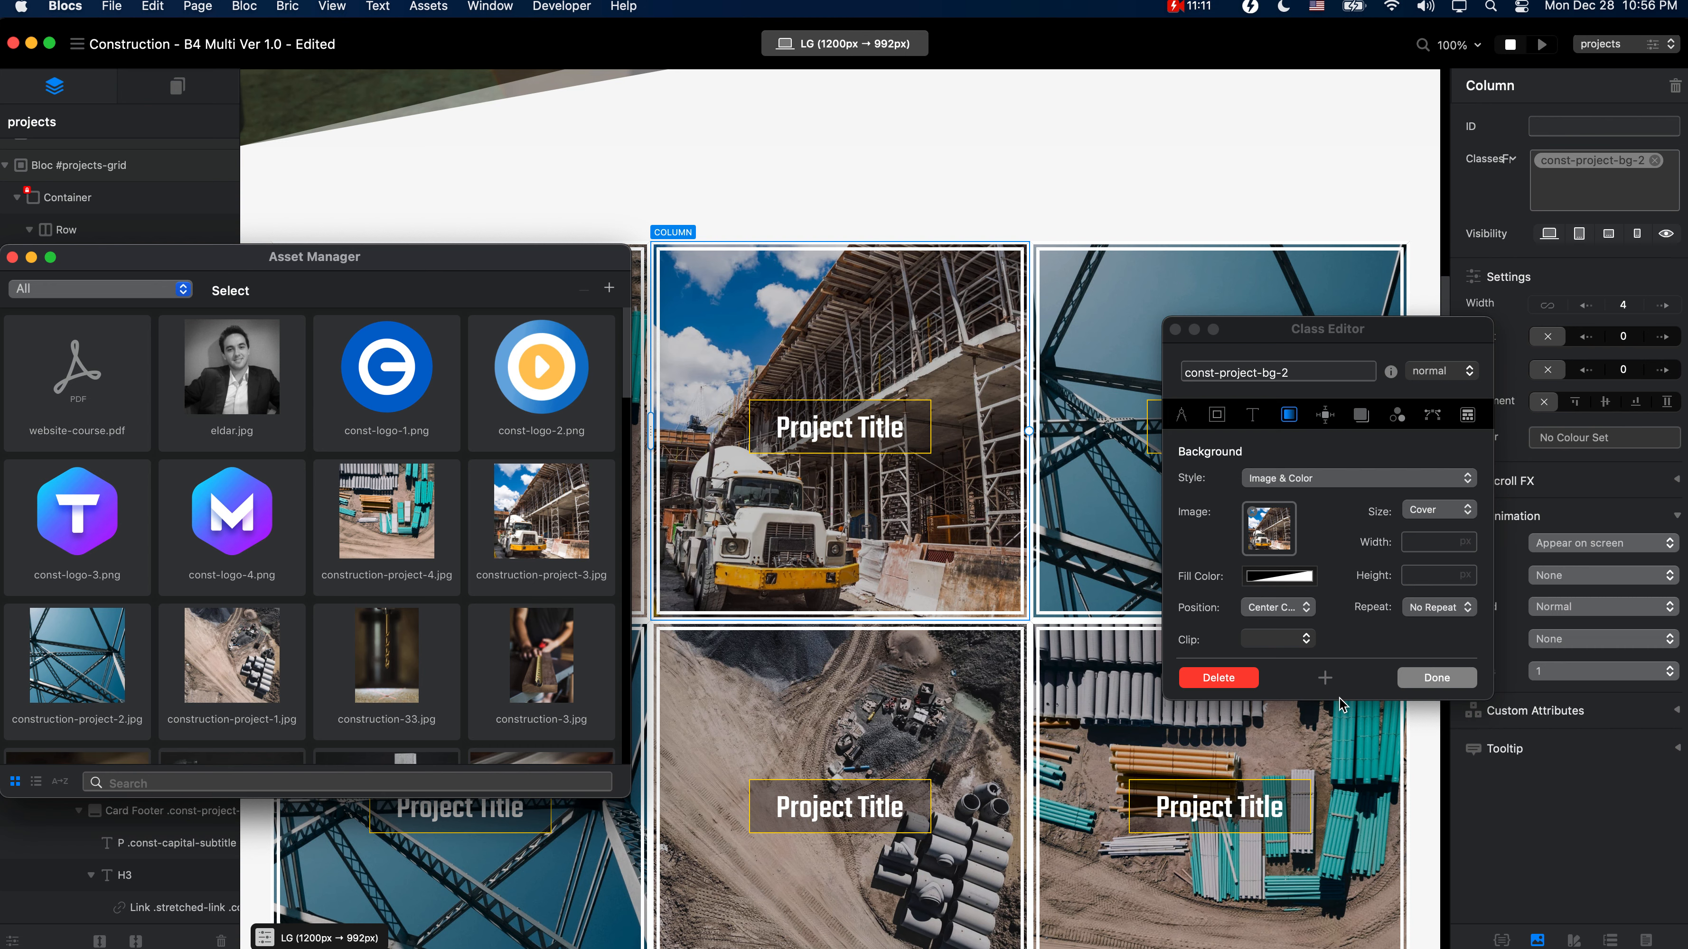
{"action": "left_click", "coordinate": [1435, 678]}
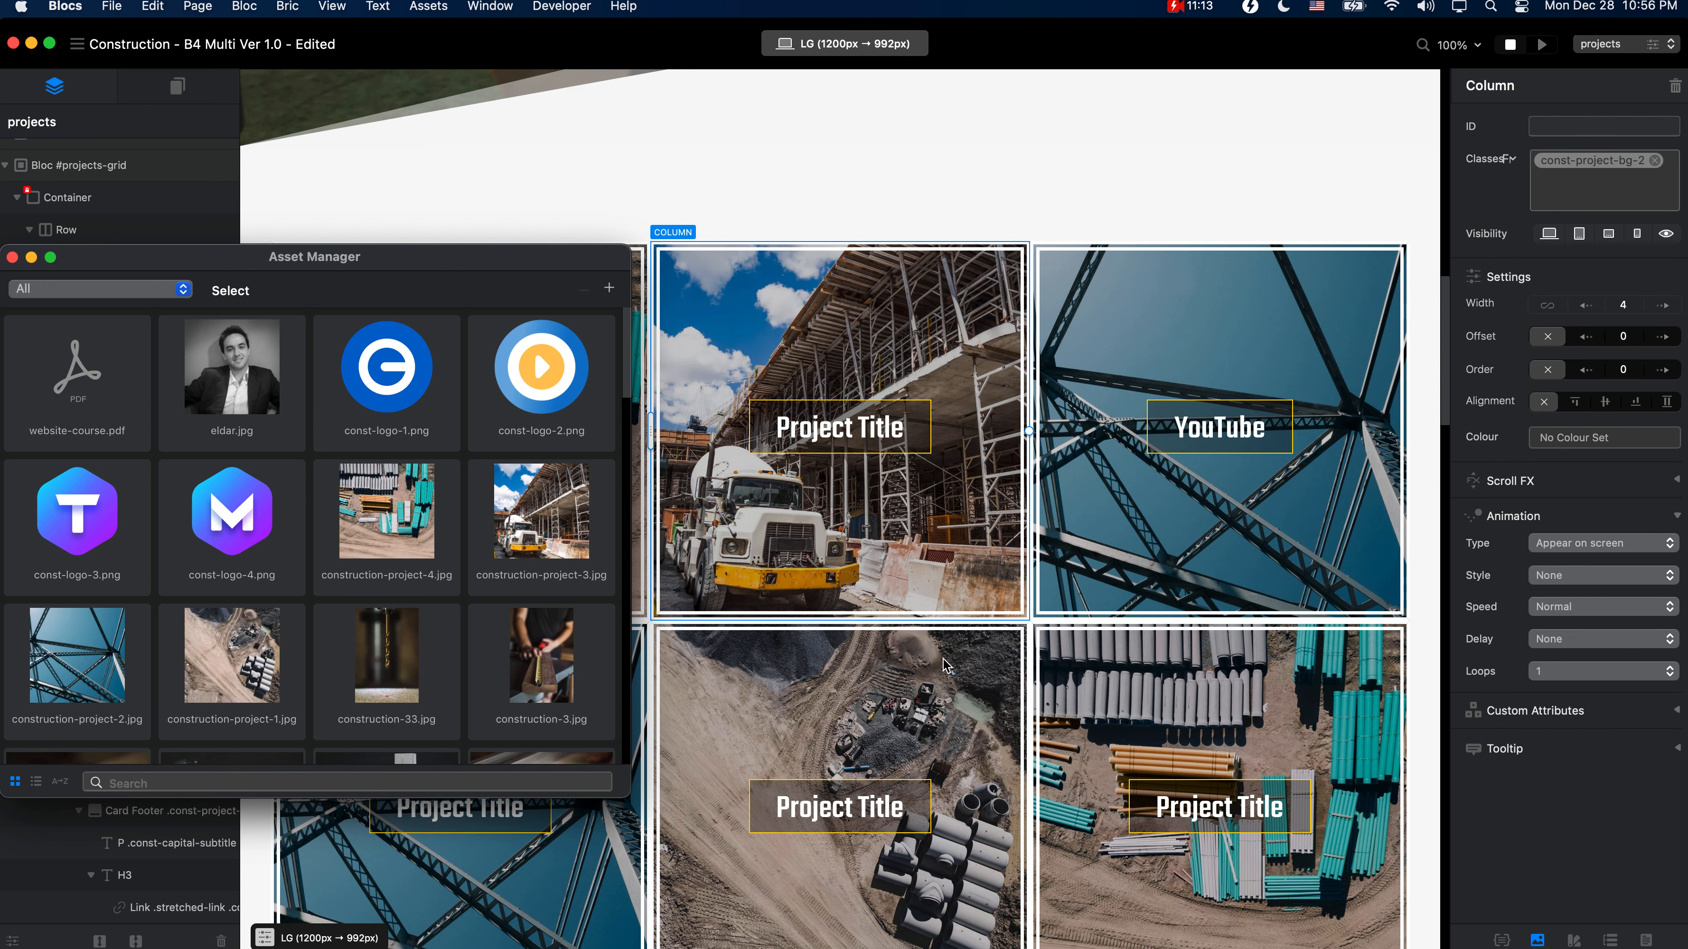
{"action": "left_click", "coordinate": [12, 257]}
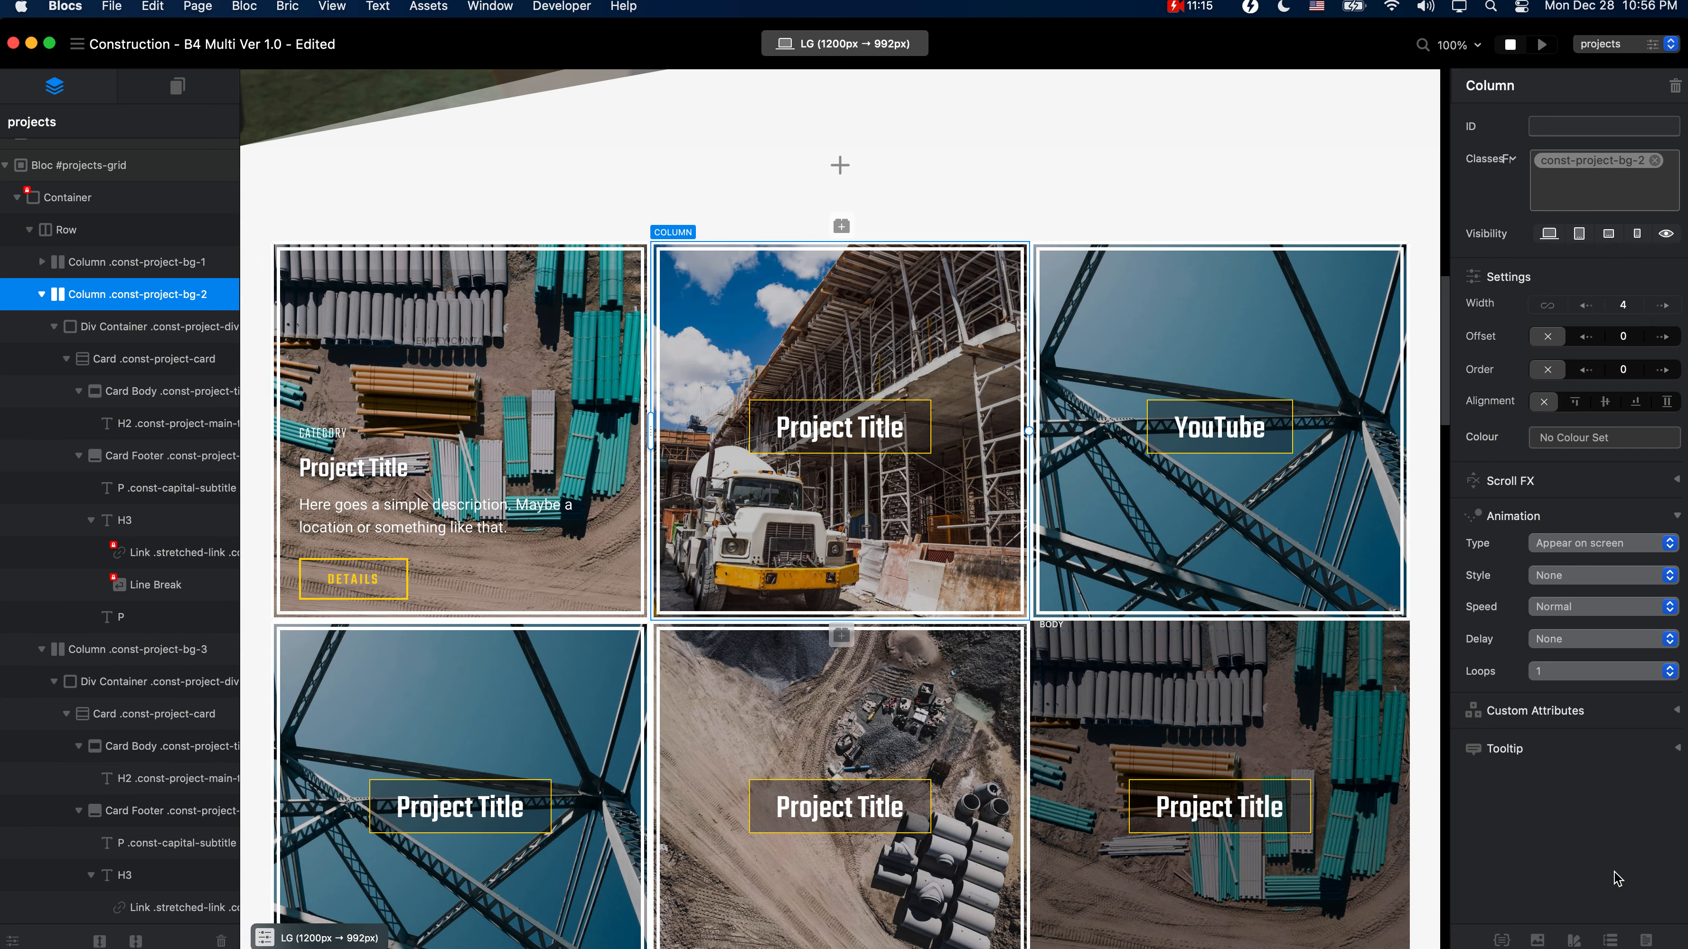
Step: Find the background classes in the Class Manager by searching for "bg" and duplicate the const-project-bg-4 class
{"action": "left_click", "coordinate": [1502, 939]}
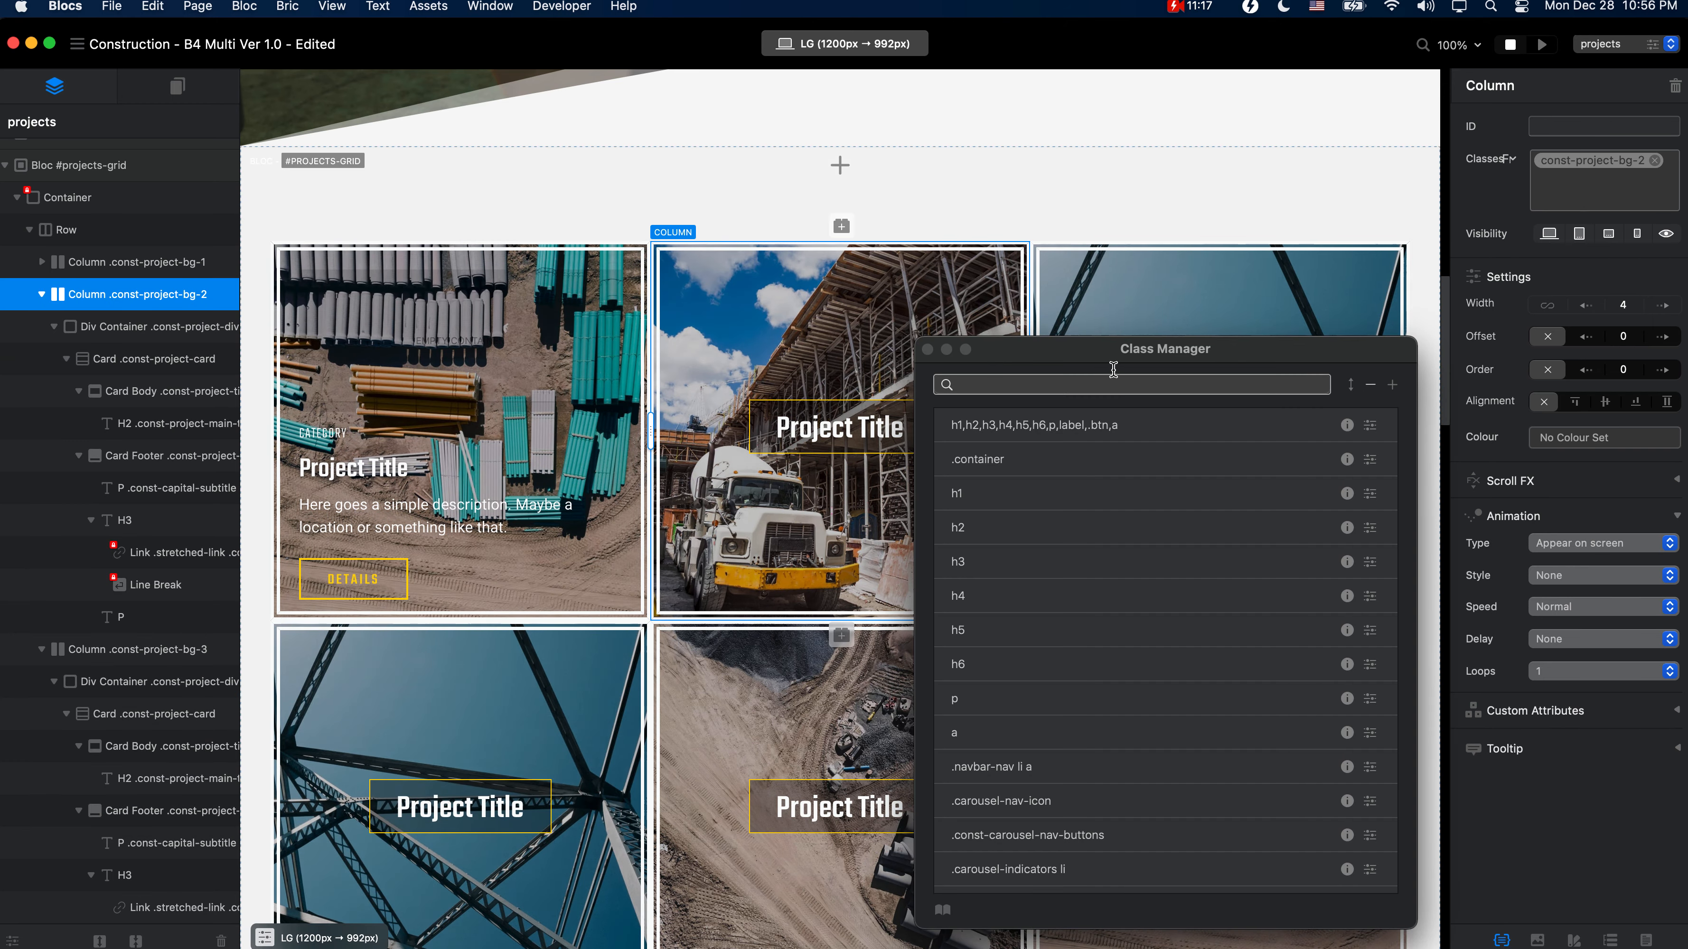
{"action": "left_click_drag", "start_coordinate": [1169, 362], "coordinate": [776, 237]}
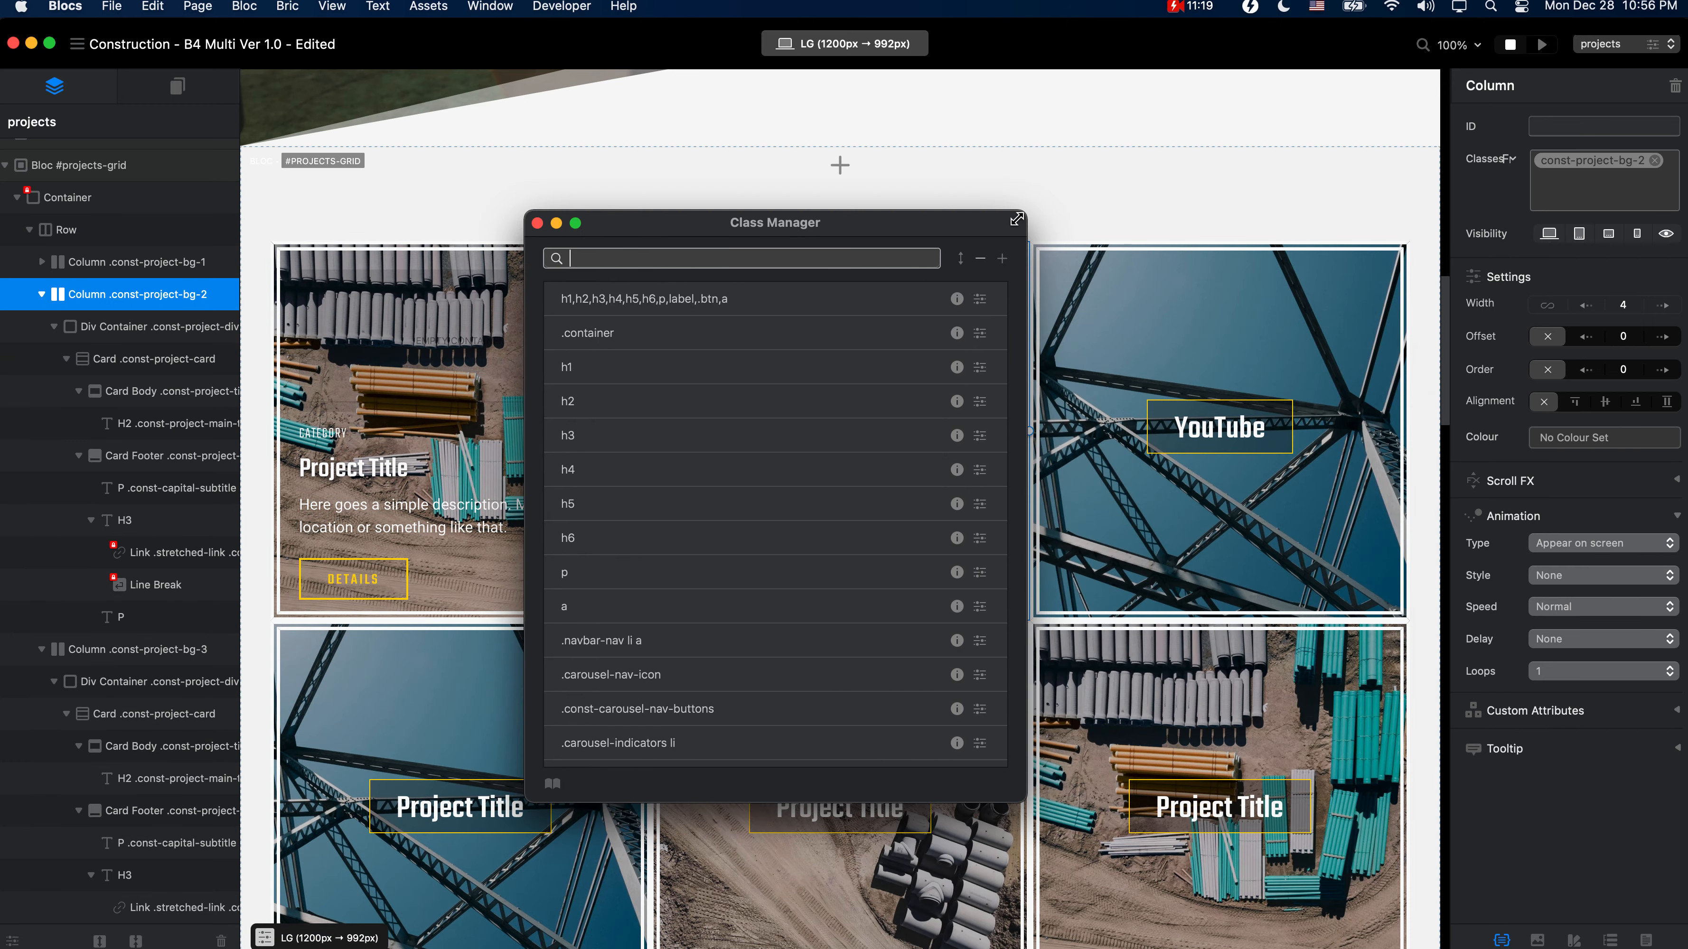
{"action": "left_click_drag", "start_coordinate": [1017, 221], "coordinate": [890, 254]}
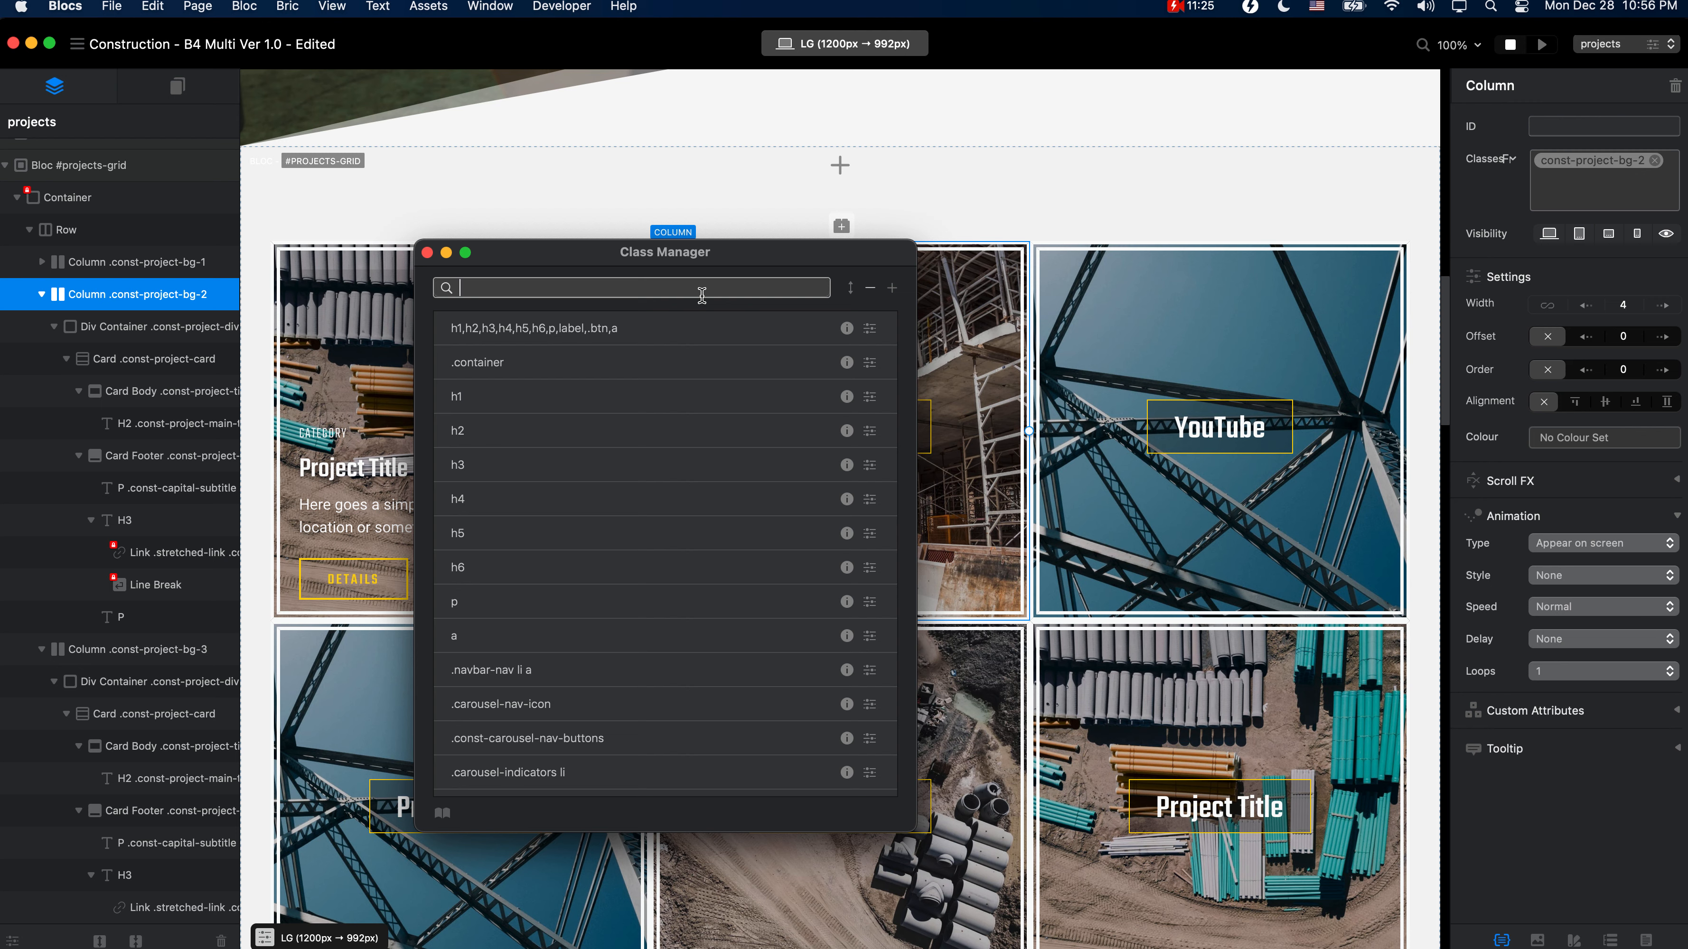
{"action": "type", "text": "bg"}
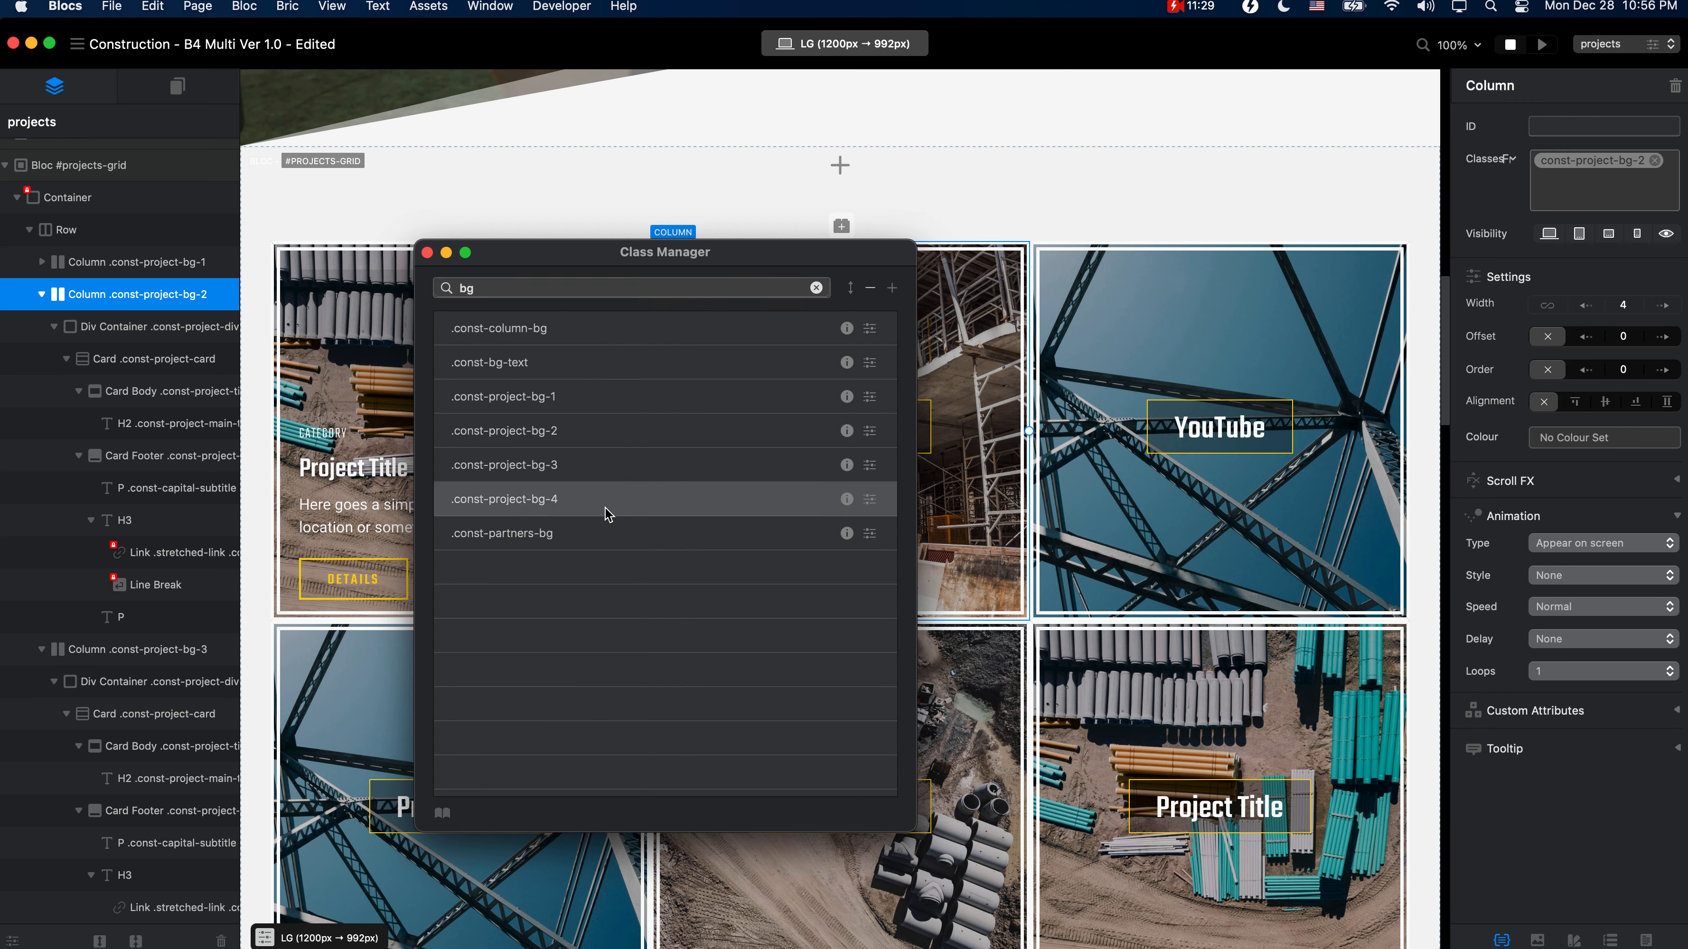
{"action": "right_click", "coordinate": [648, 499]}
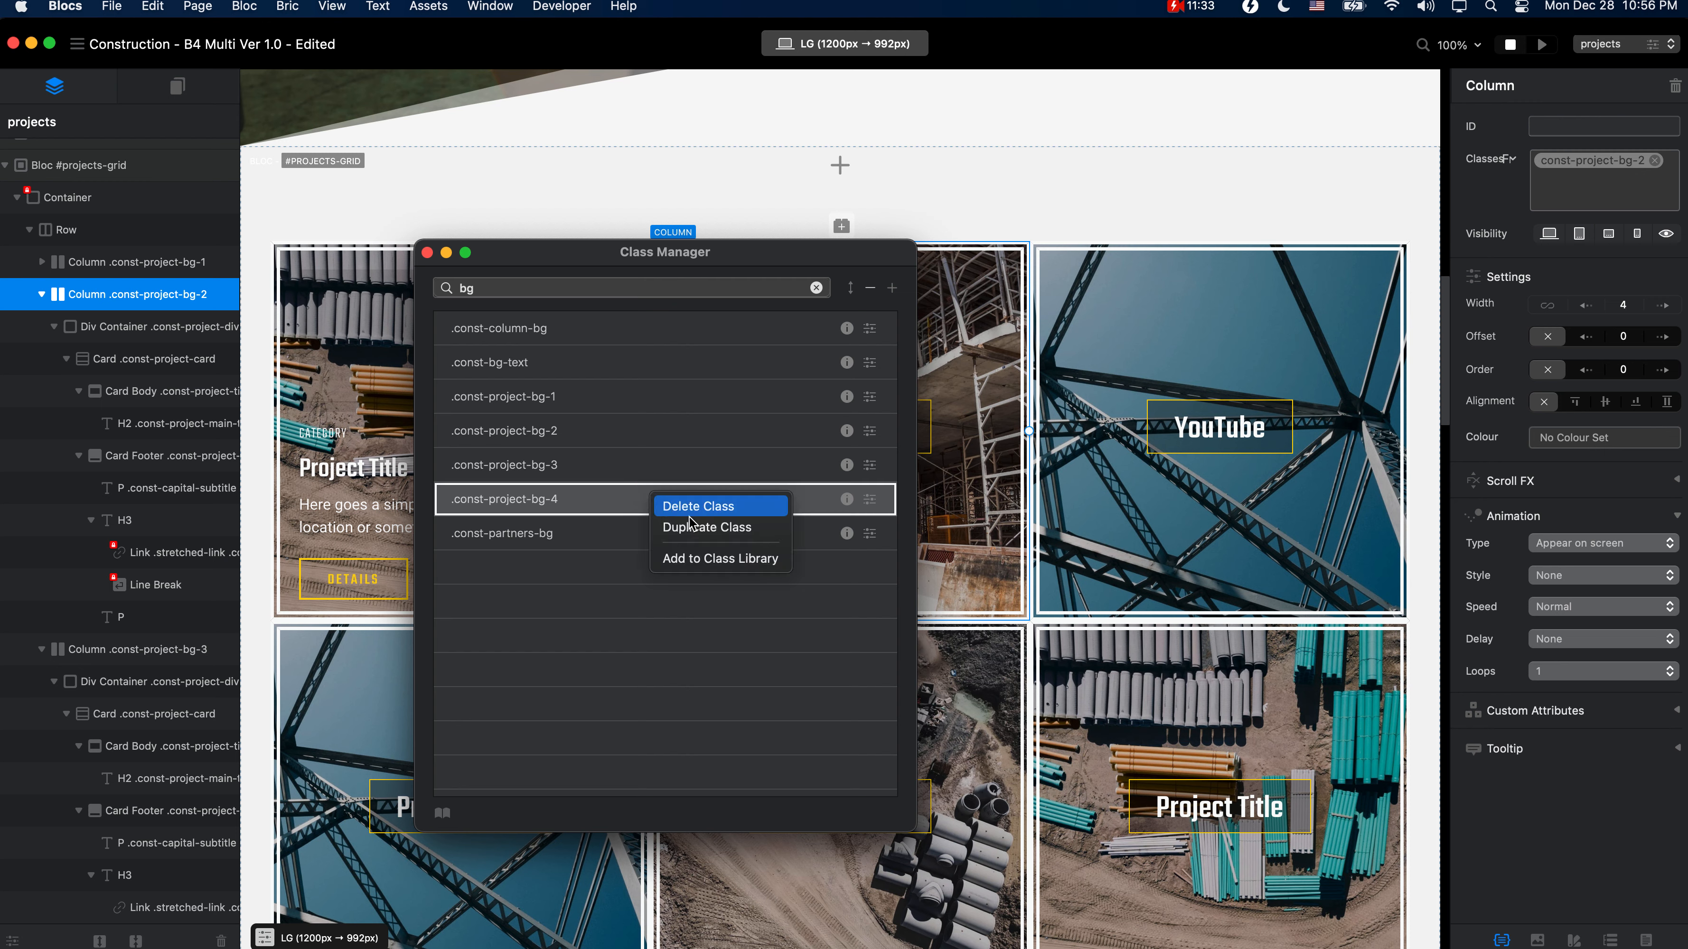
{"action": "left_click", "coordinate": [703, 525]}
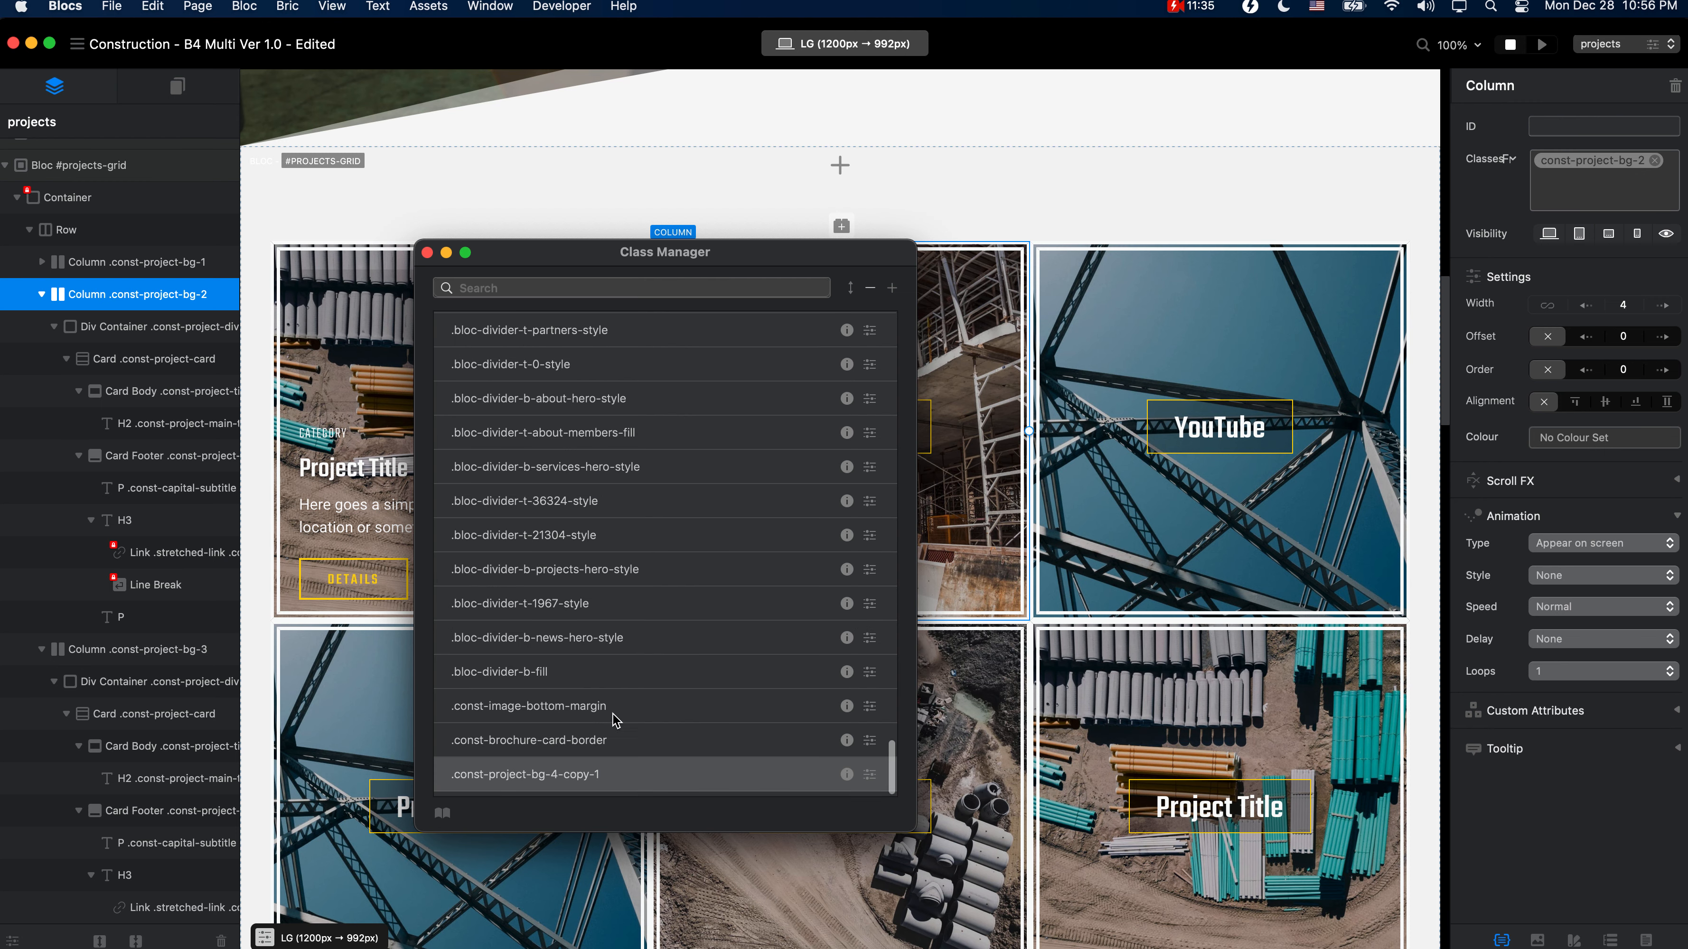
Step: Rename the duplicated class const-project-bg-4-copy-1 as const-project-bg-5
{"action": "double_click", "coordinate": [603, 779]}
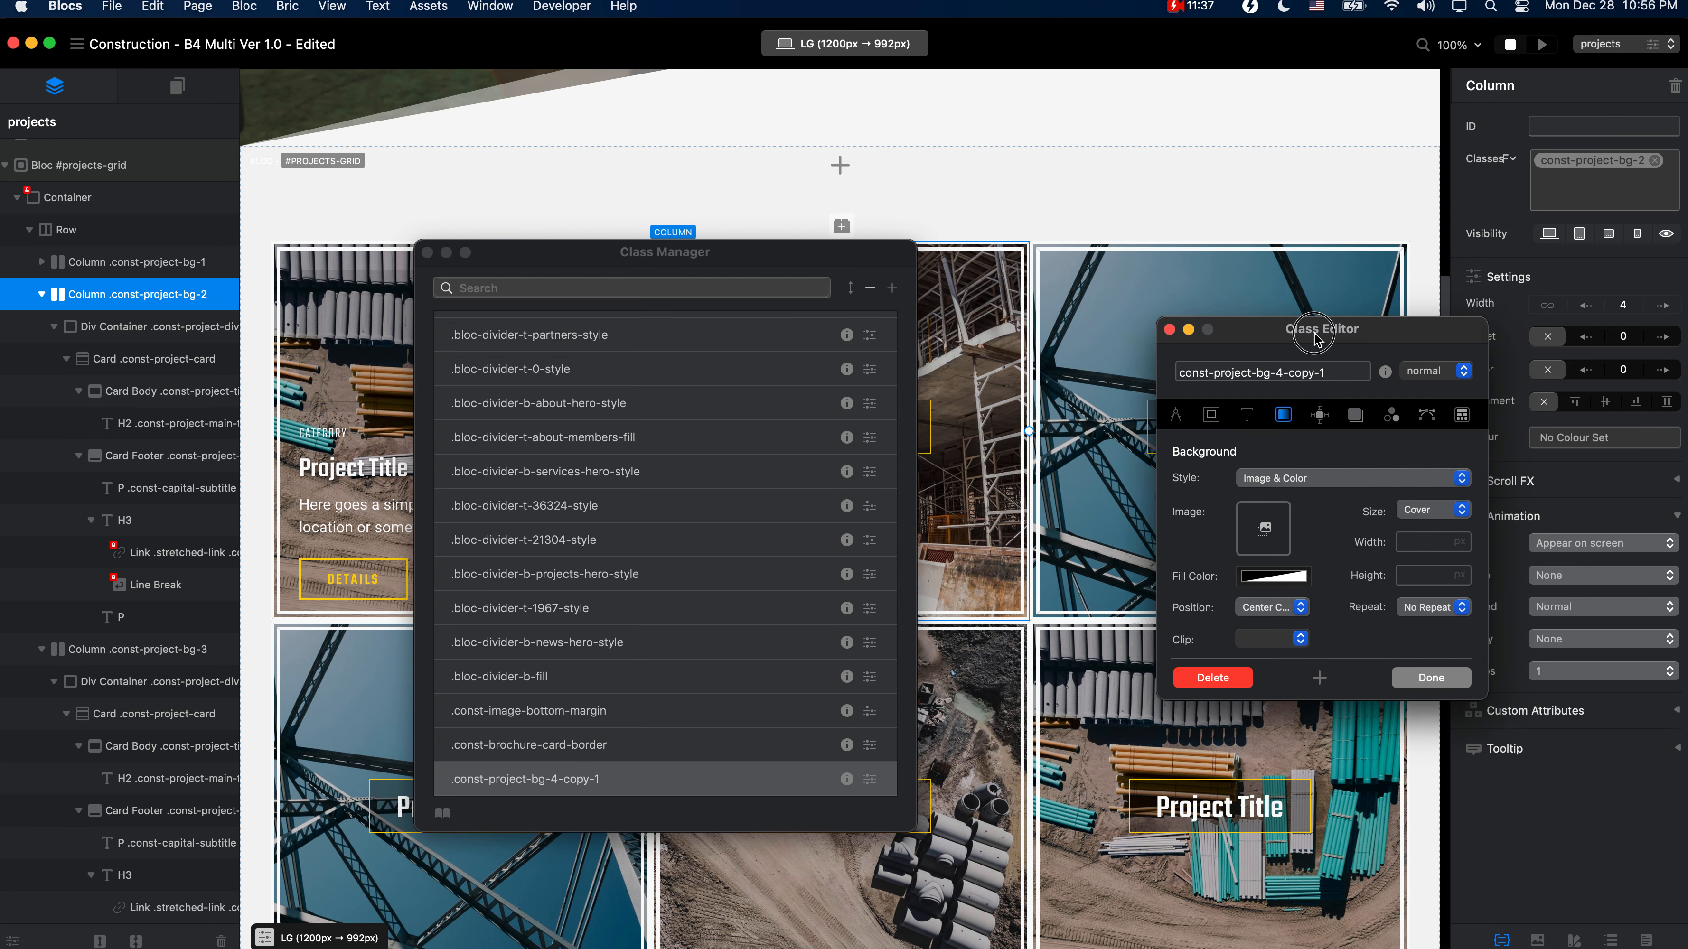
{"action": "left_click_drag", "start_coordinate": [1318, 332], "coordinate": [1015, 458]}
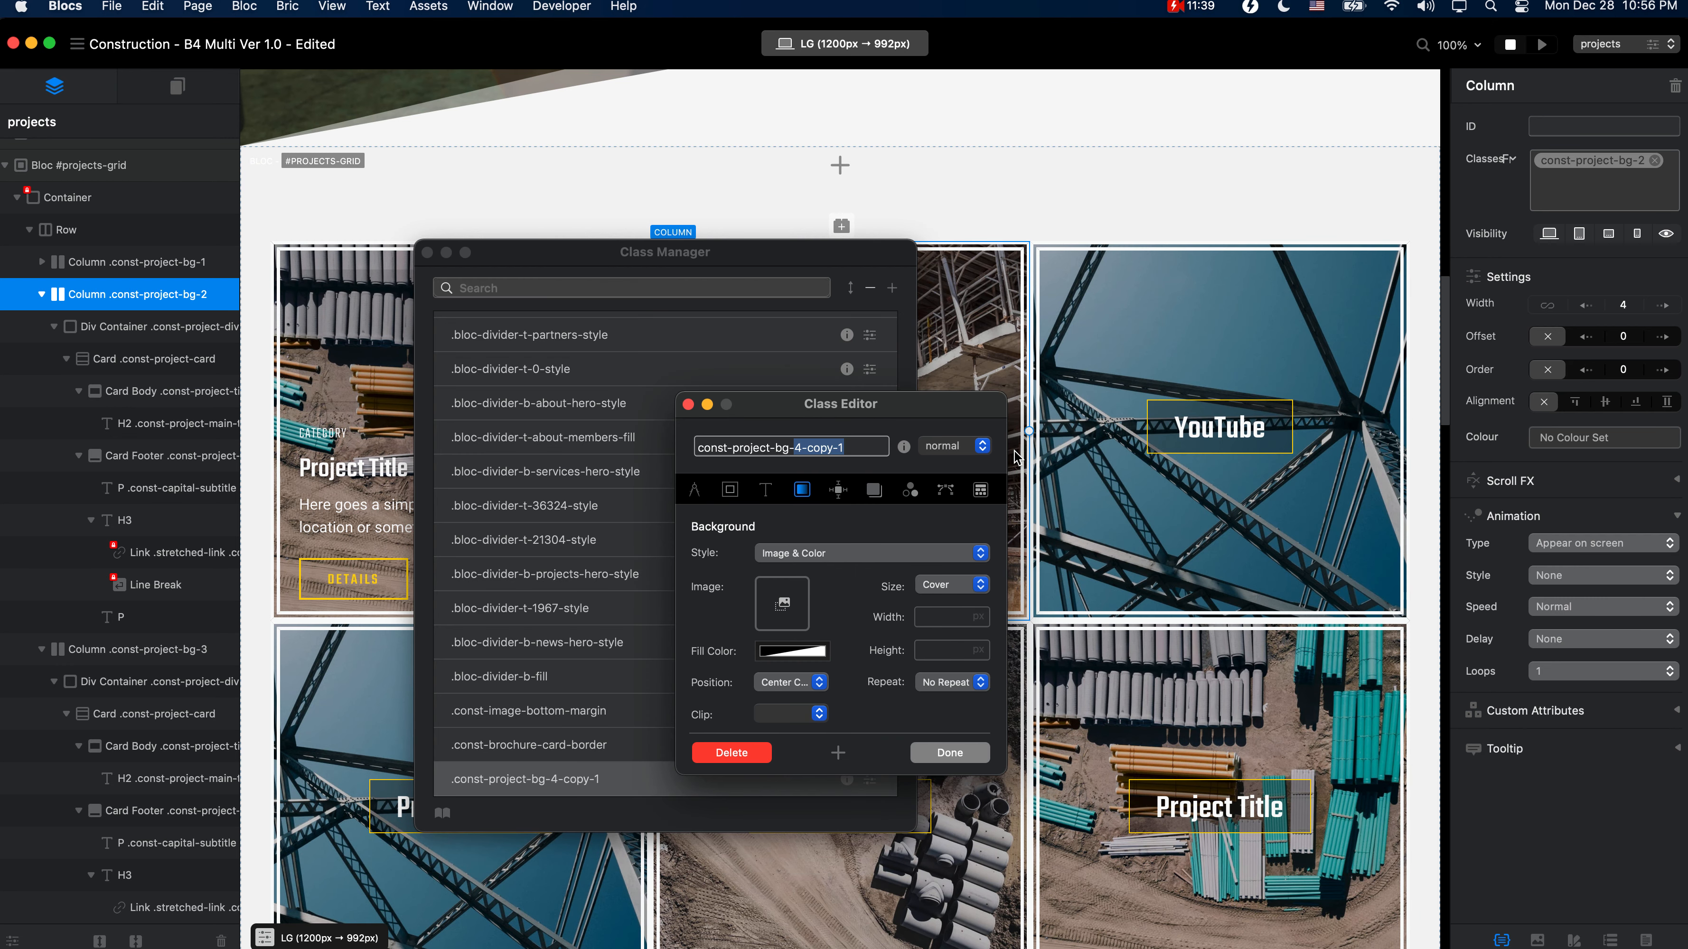
{"action": "type", "text": "5"}
{"action": "left_click", "coordinate": [1013, 450]}
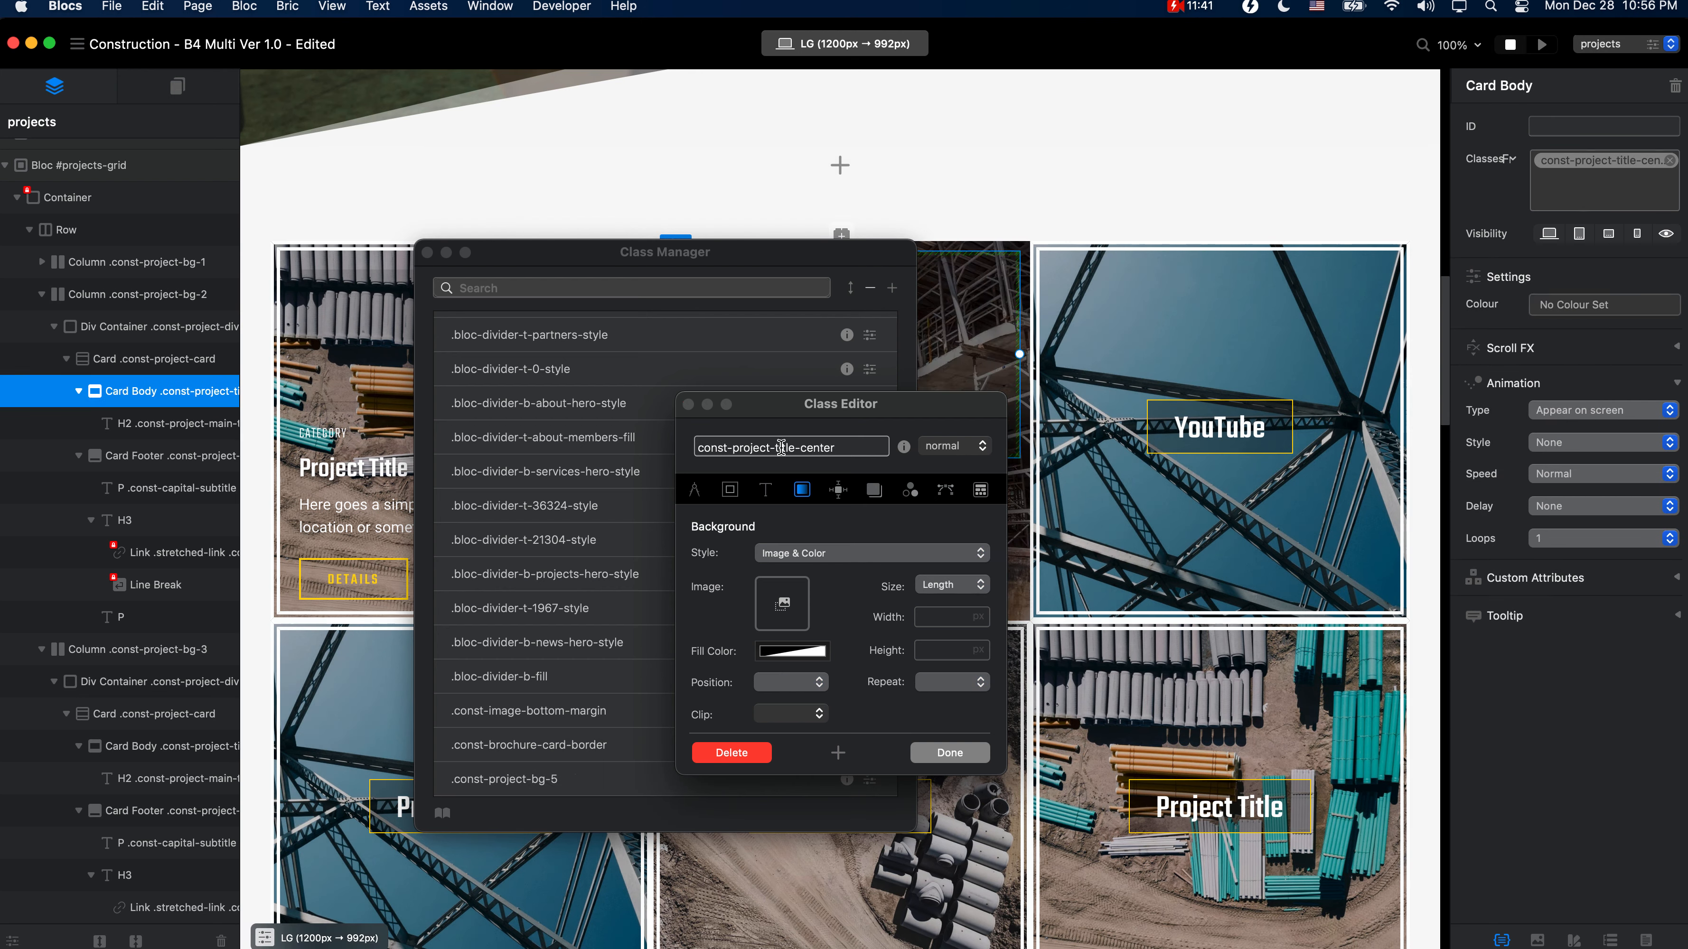
{"action": "left_click", "coordinate": [689, 403]}
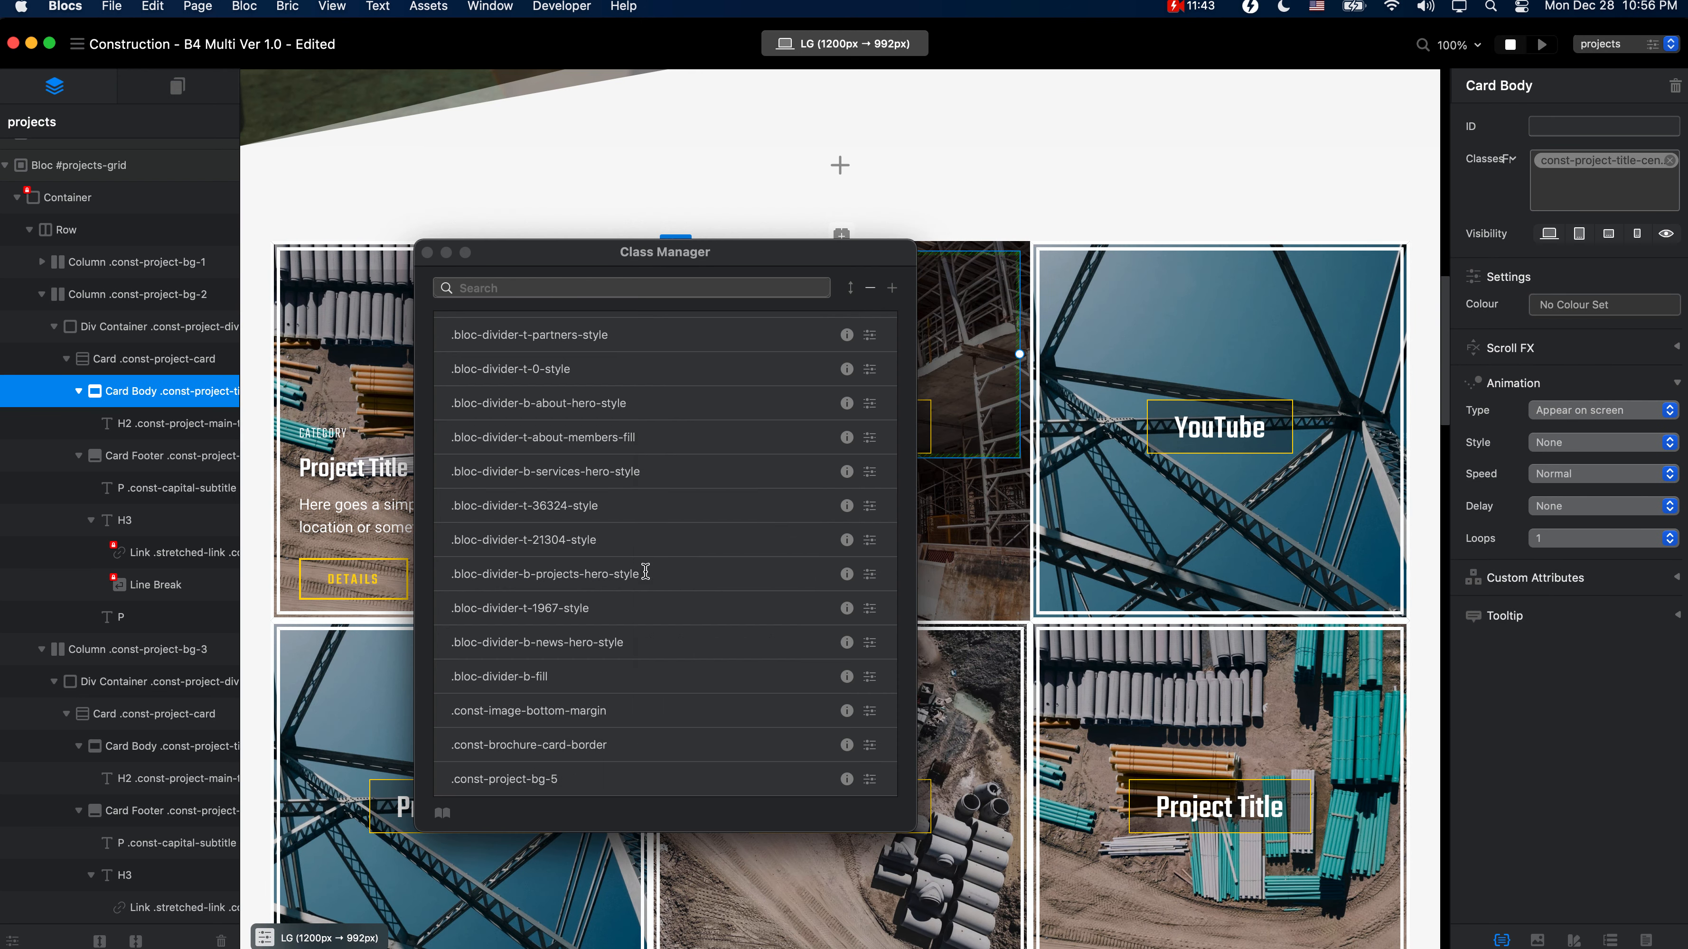
Step: Rename the const-project-bg-5 class as const-project-bg-youtube
{"action": "double_click", "coordinate": [633, 778]}
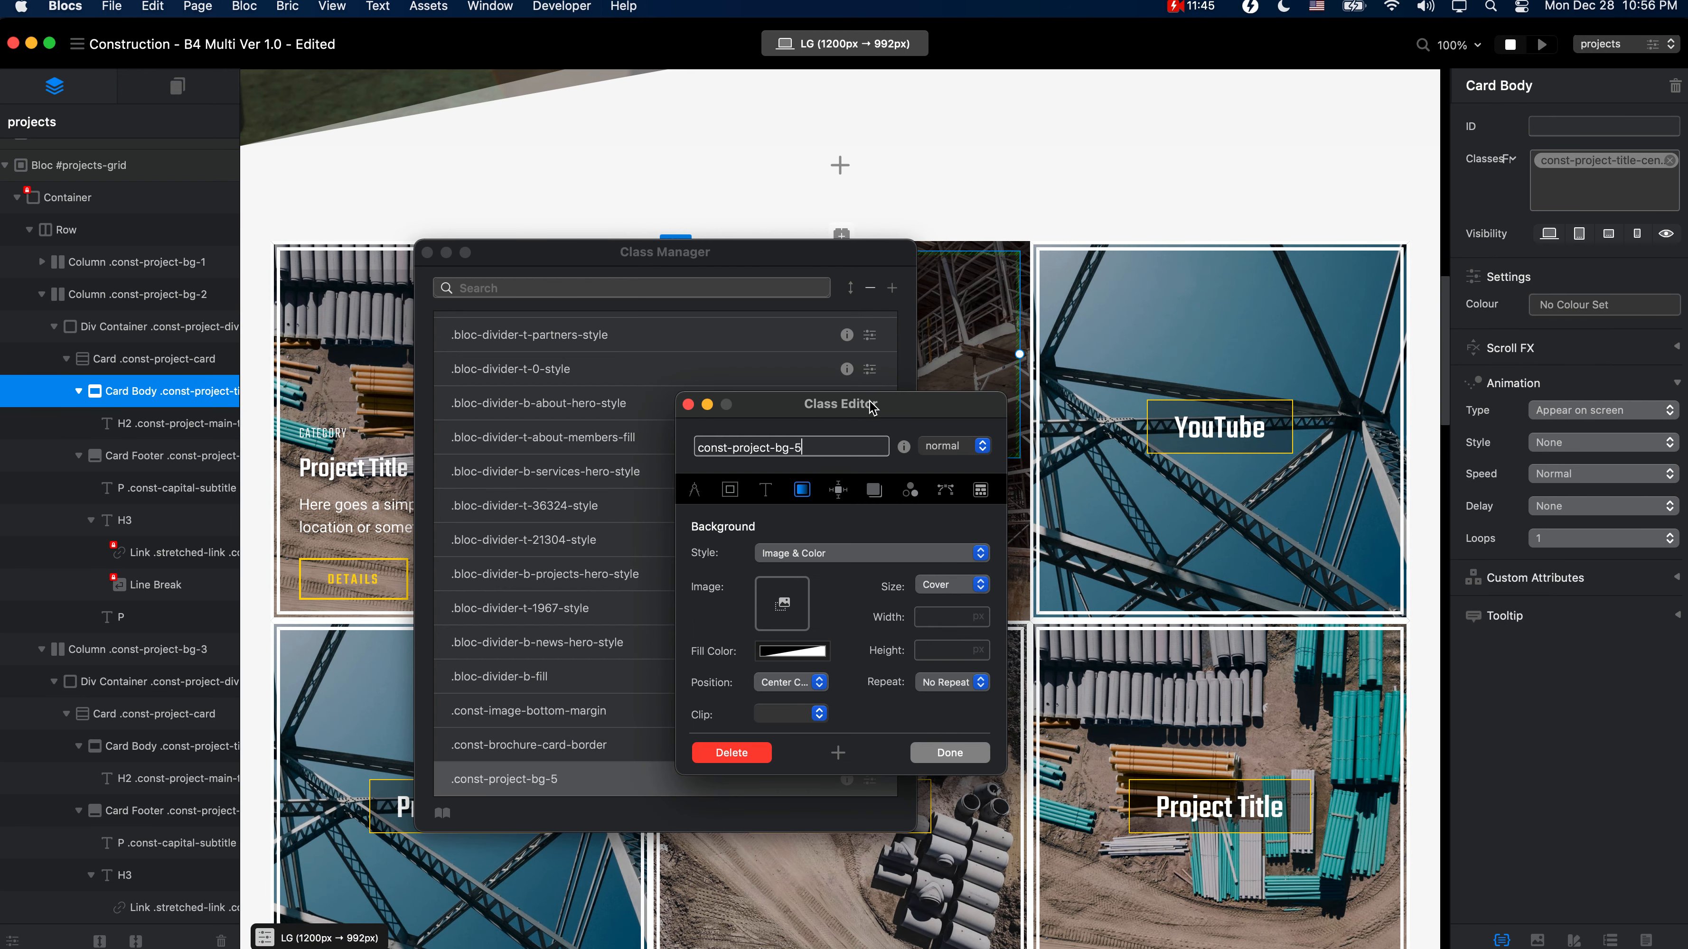
{"action": "left_click_drag", "start_coordinate": [871, 404], "coordinate": [718, 359]}
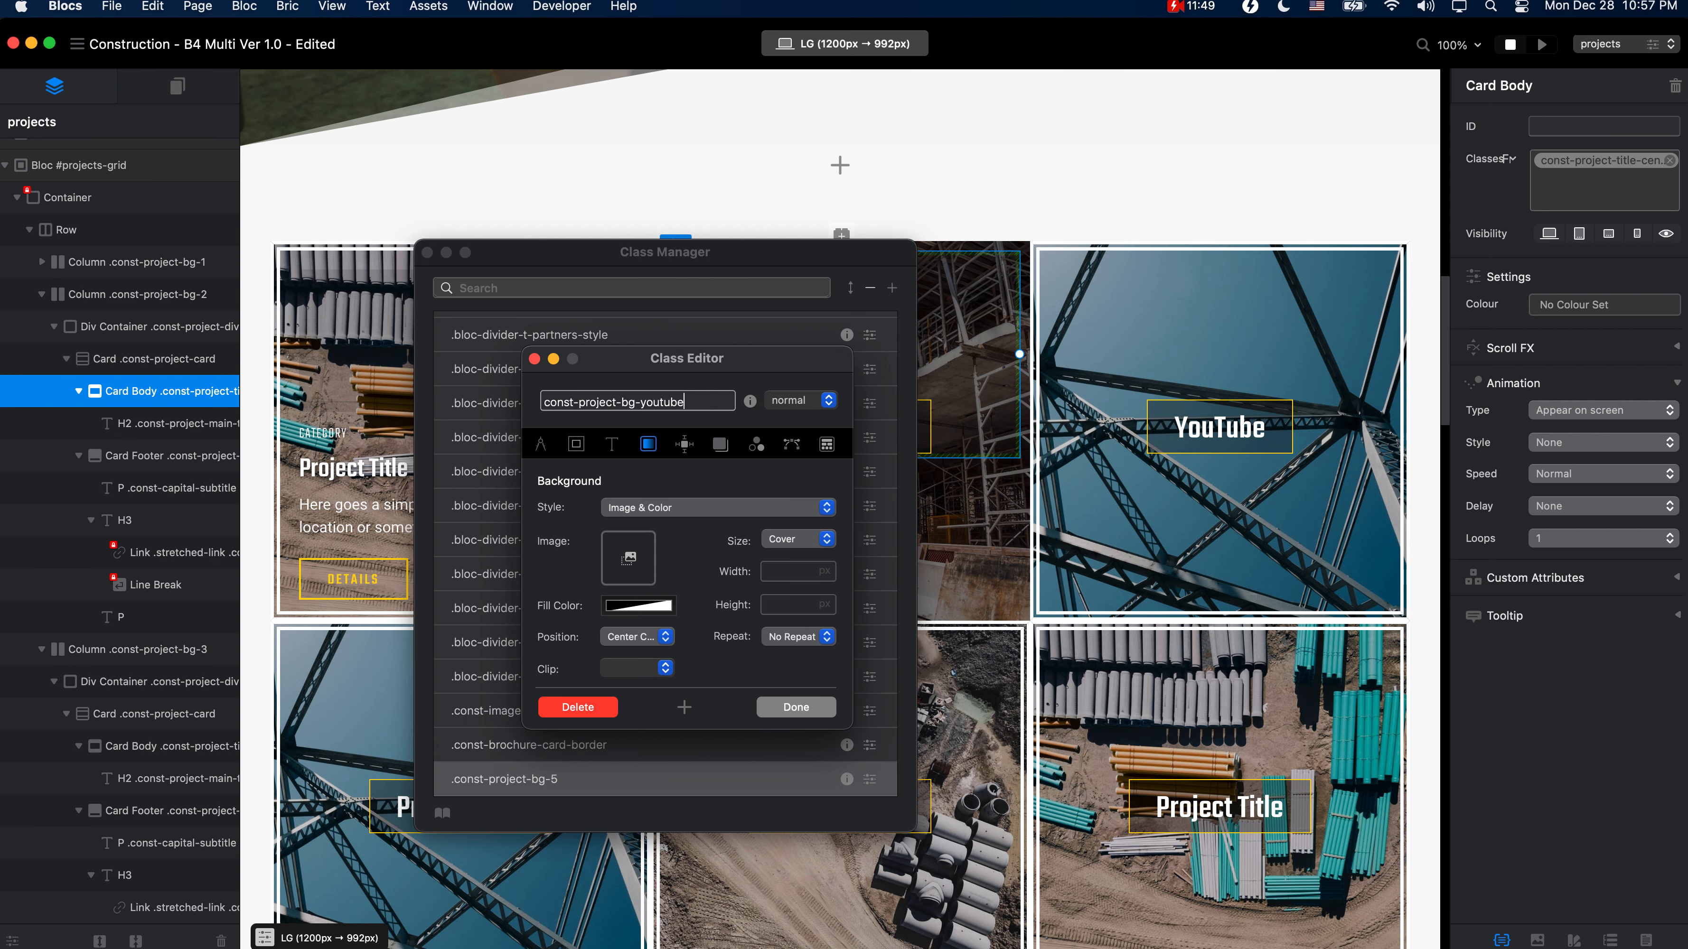
{"action": "key", "text": "Return"}
Step: Set the black-and-white portrait photo from the project assets as the background image of the const-project-bg-youtube class
{"action": "left_click", "coordinate": [629, 557]}
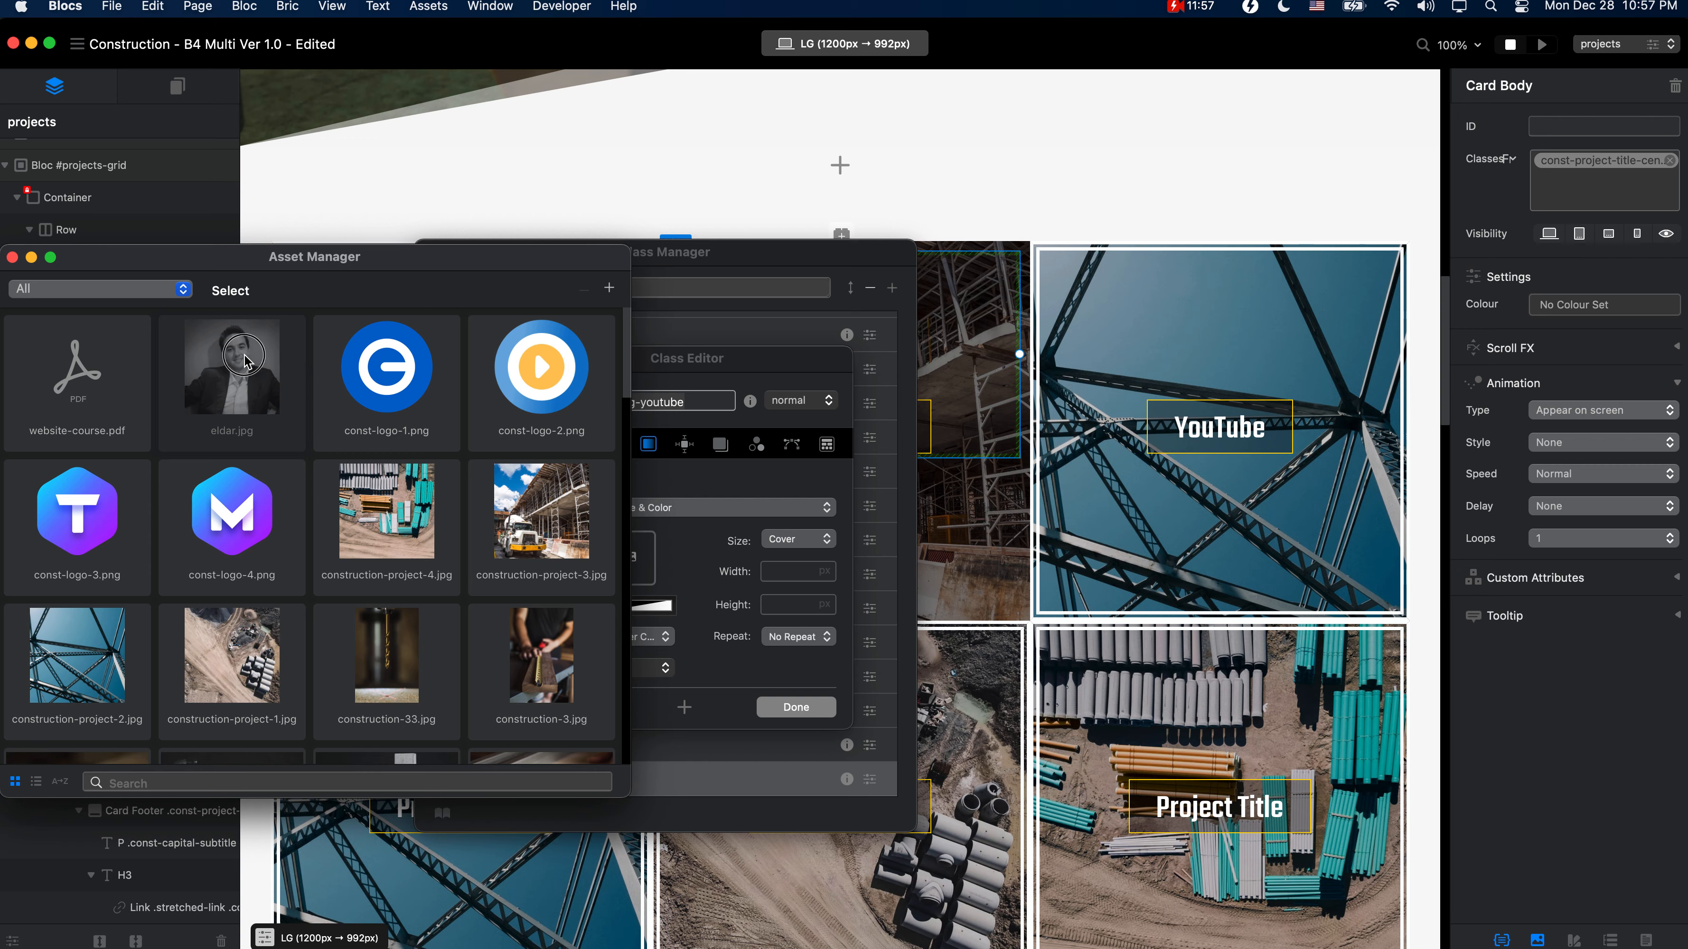
{"action": "left_click_drag", "start_coordinate": [254, 344], "coordinate": [643, 557]}
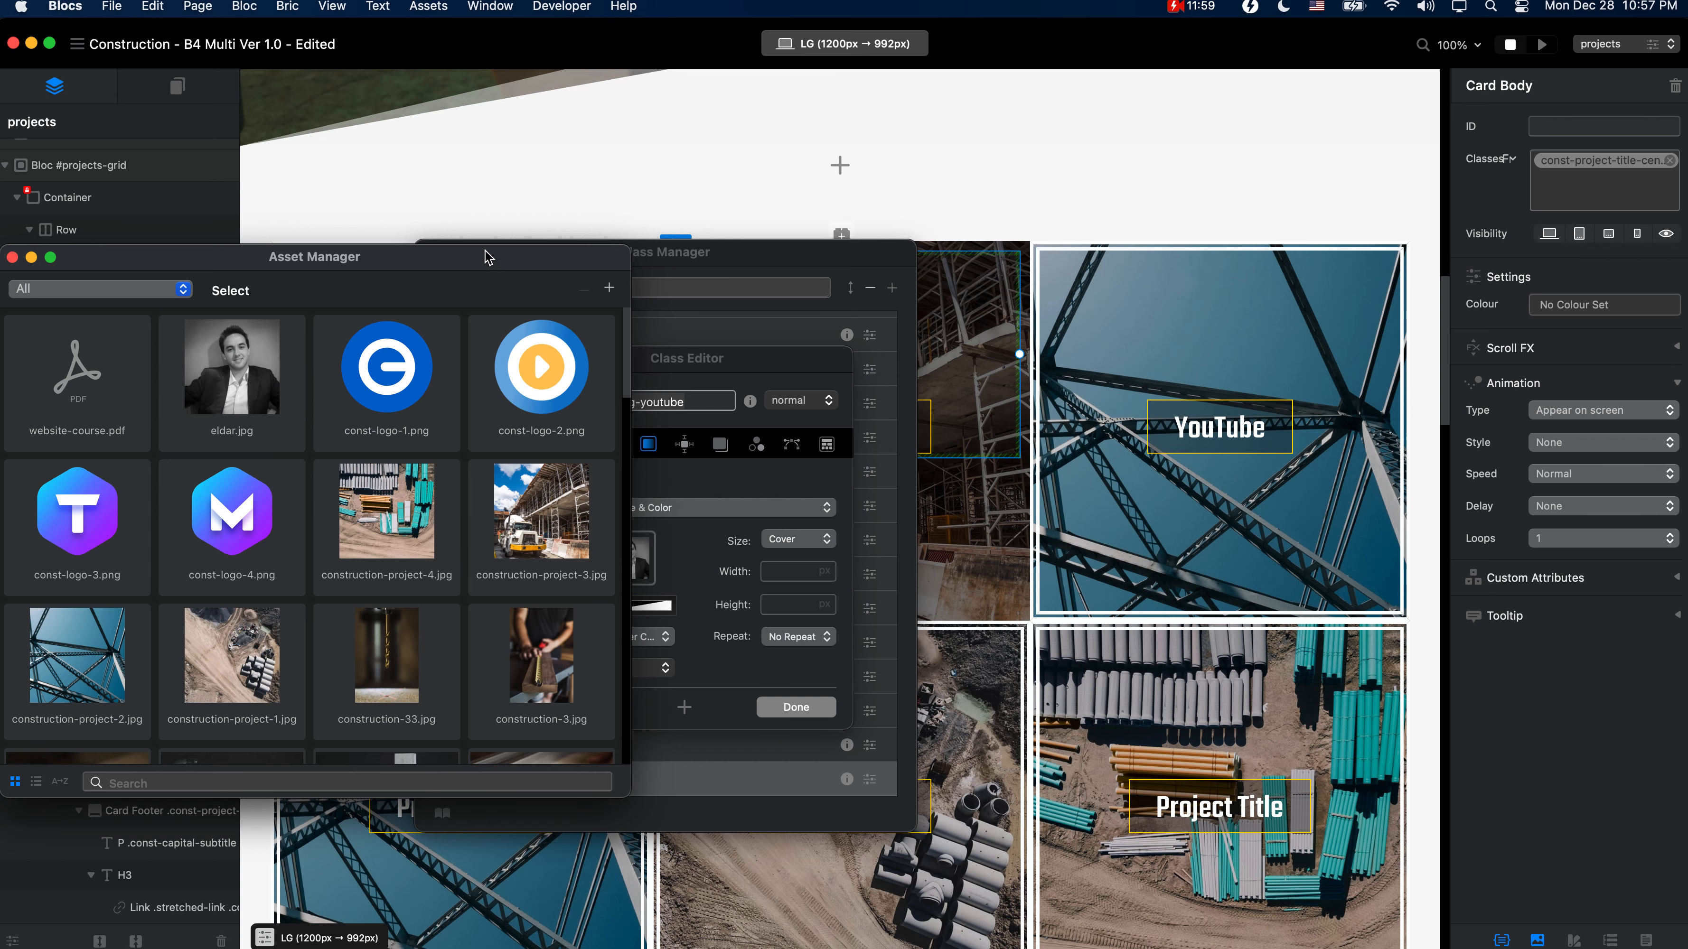
{"action": "left_click_drag", "start_coordinate": [488, 258], "coordinate": [1626, 287]}
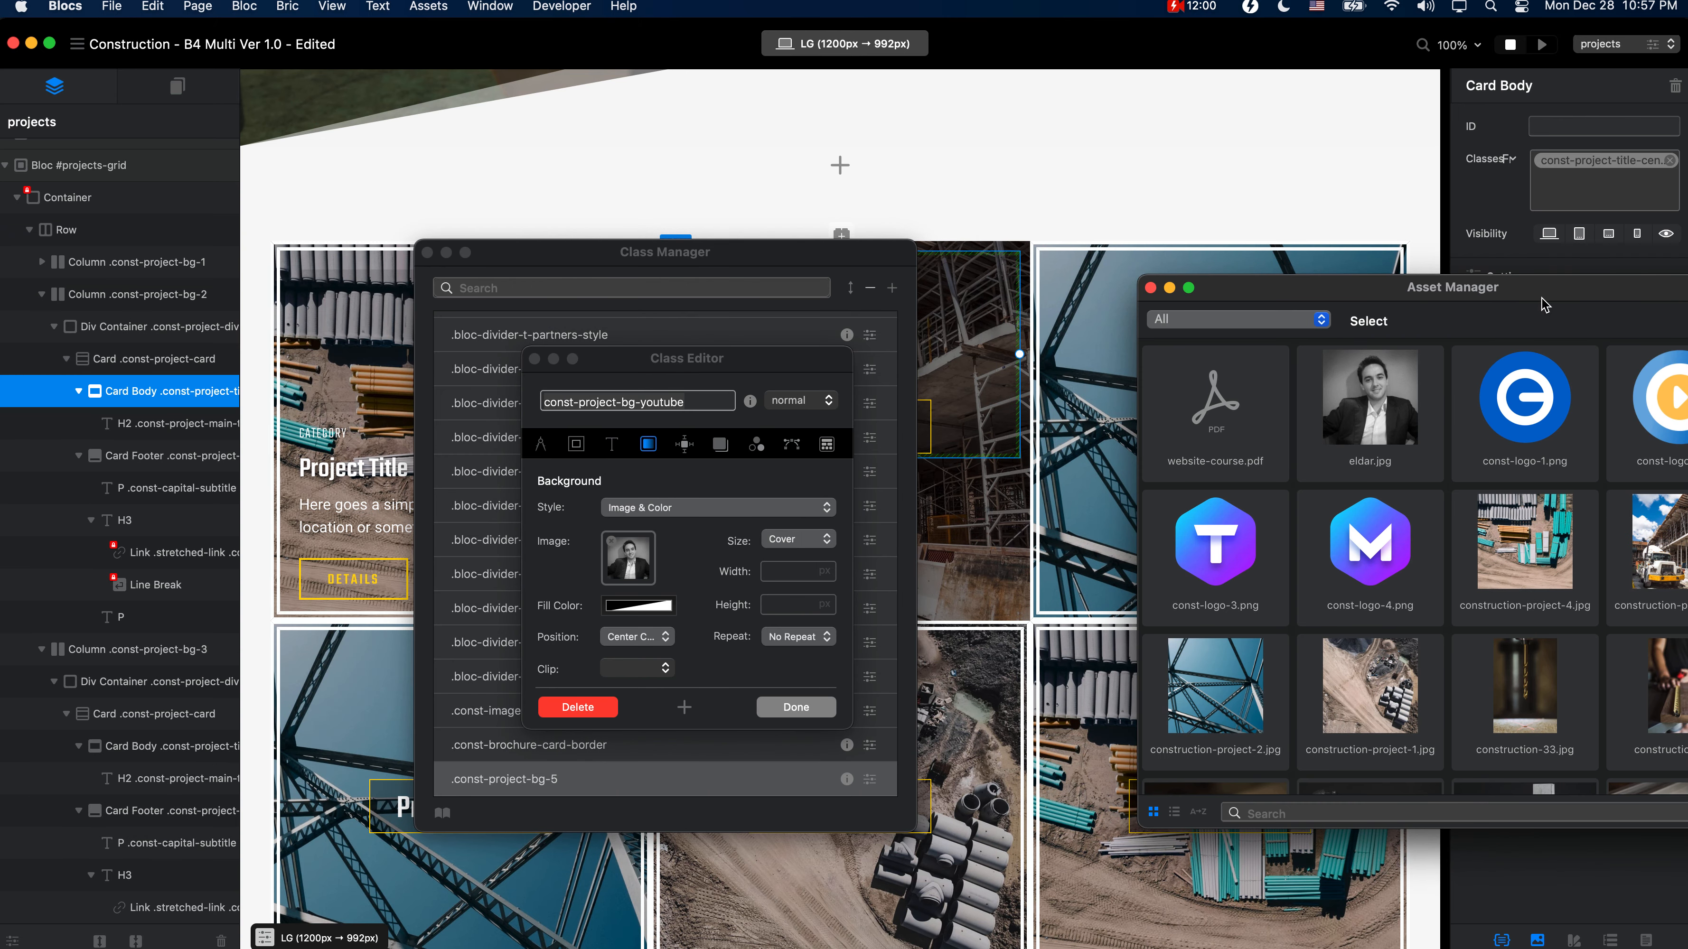
{"action": "left_click", "coordinate": [1150, 287]}
{"action": "left_click", "coordinate": [797, 708]}
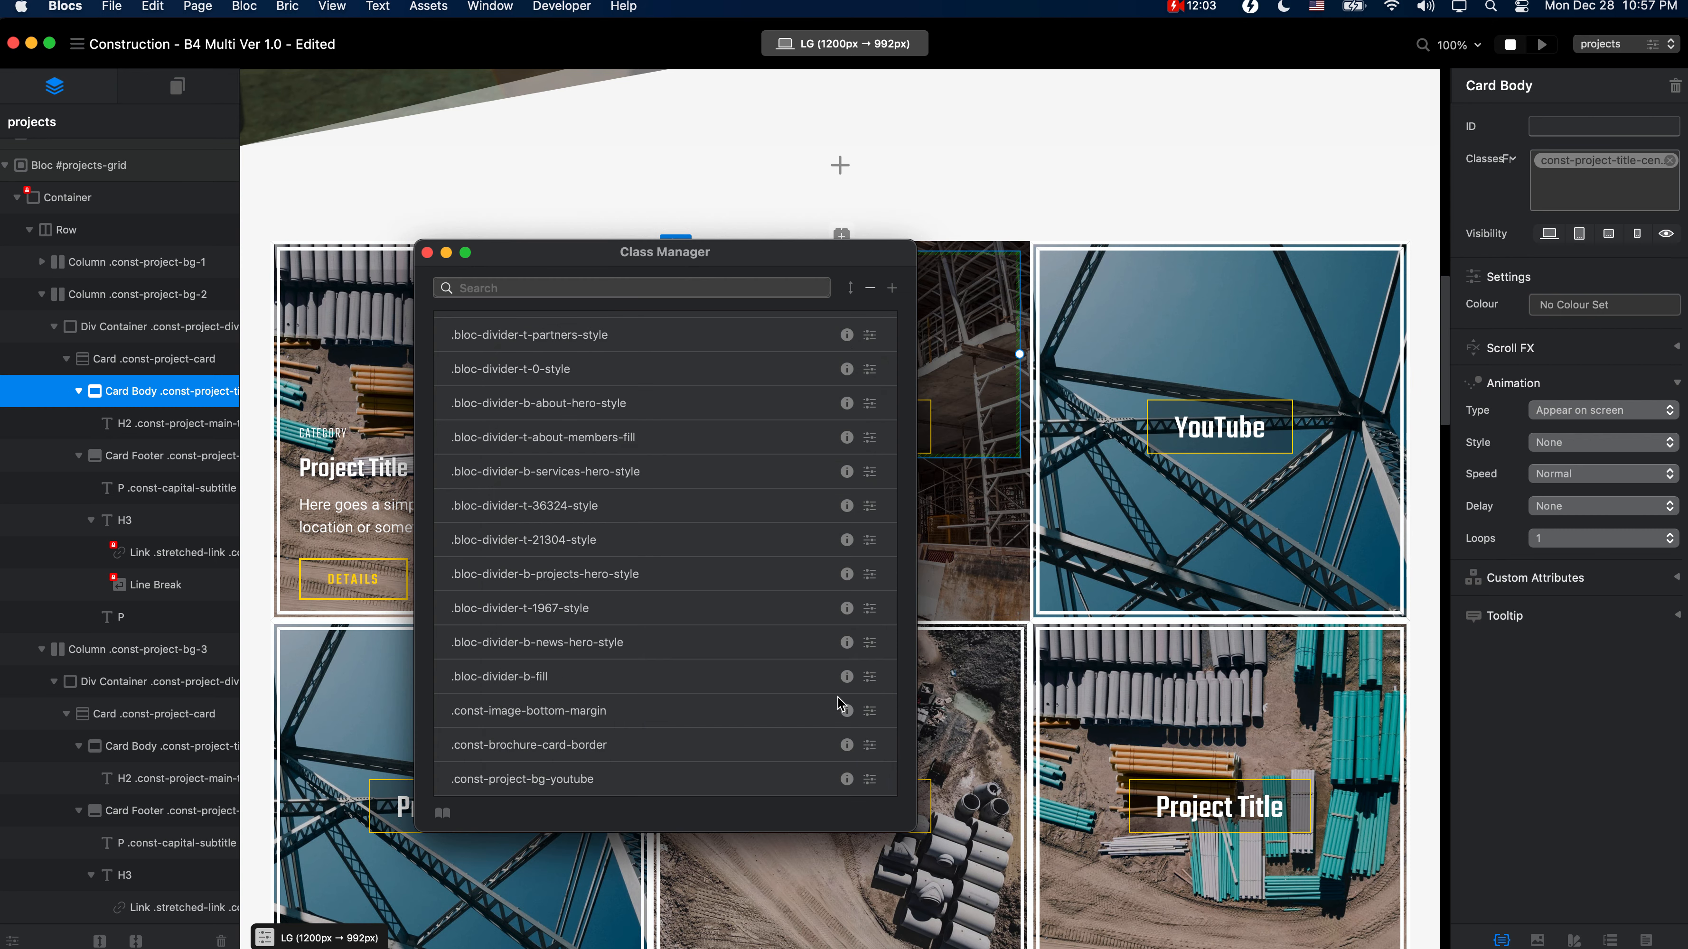
Step: Replace the YouTube tile column's const-project-bg-3 class with const-project-bg-youtube
{"action": "left_click", "coordinate": [1404, 261]}
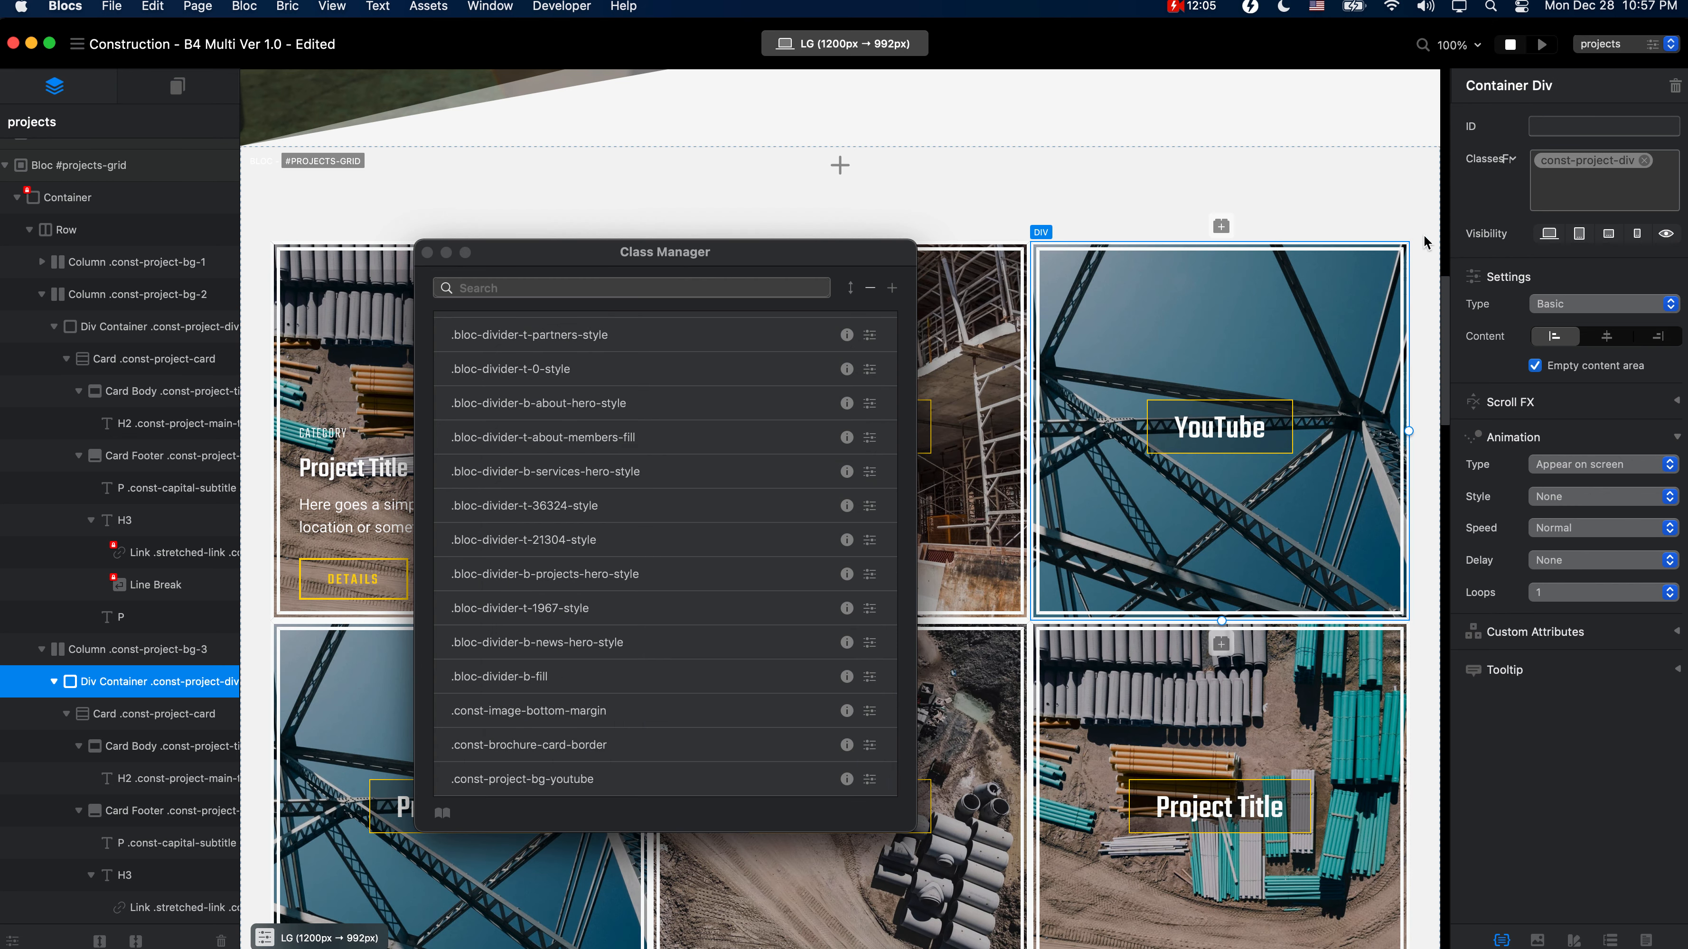
{"action": "left_click", "coordinate": [131, 648]}
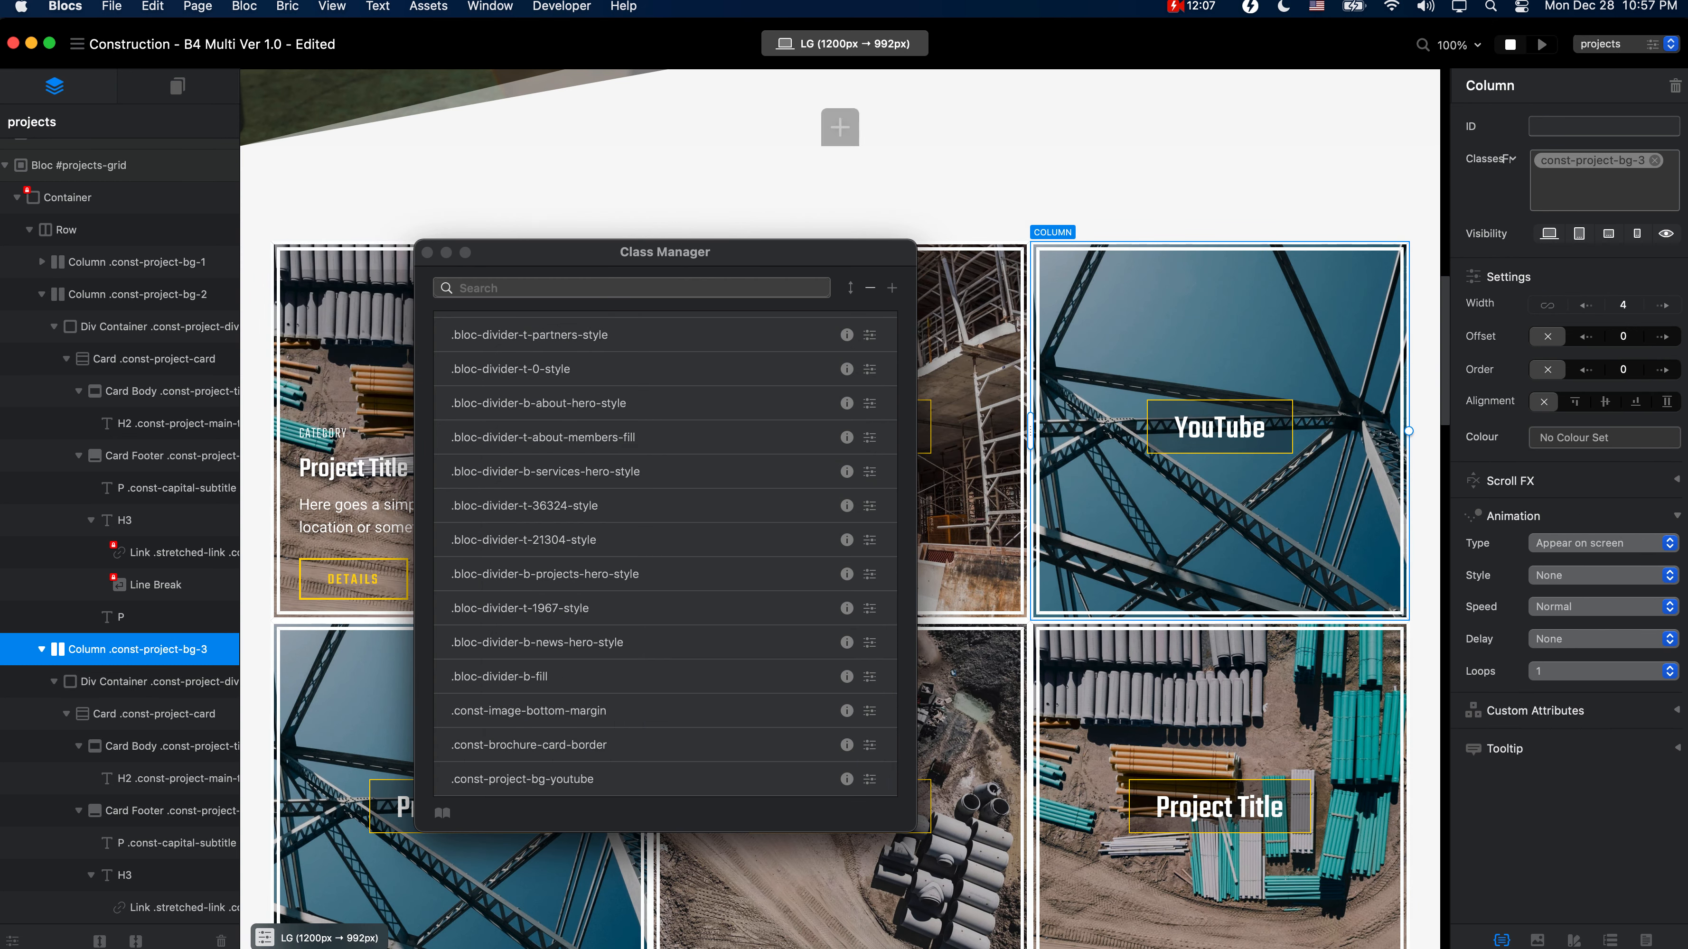
{"action": "left_click", "coordinate": [1656, 160]}
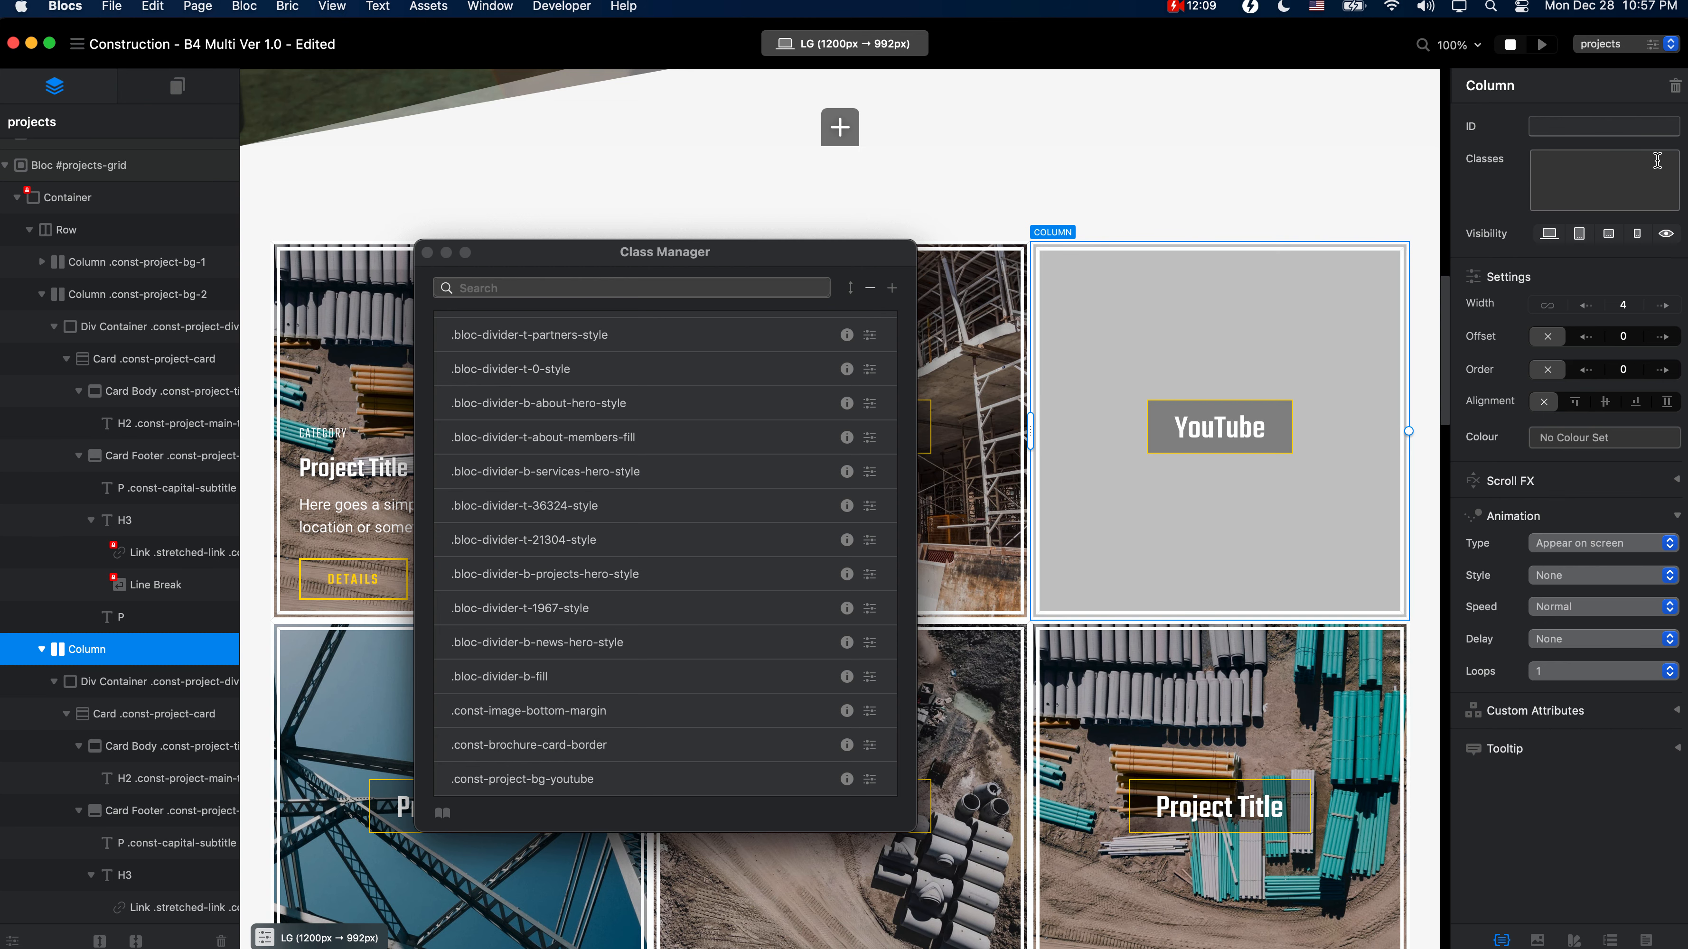
{"action": "type", "text": "youtube"}
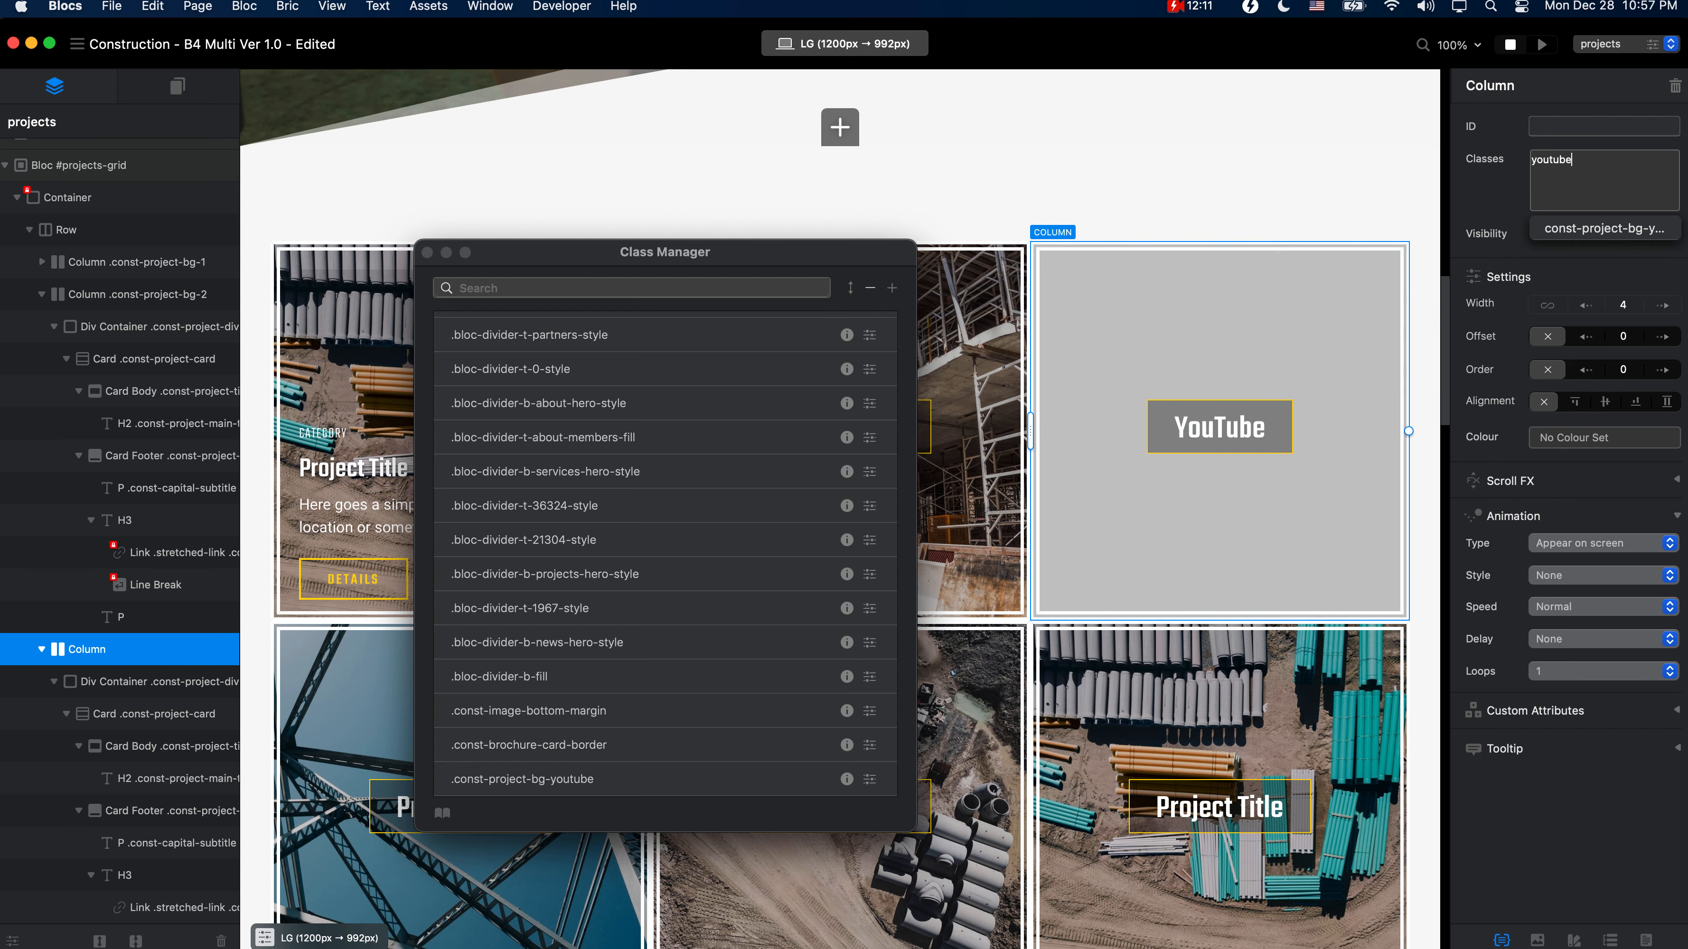
{"action": "left_click", "coordinate": [1626, 230]}
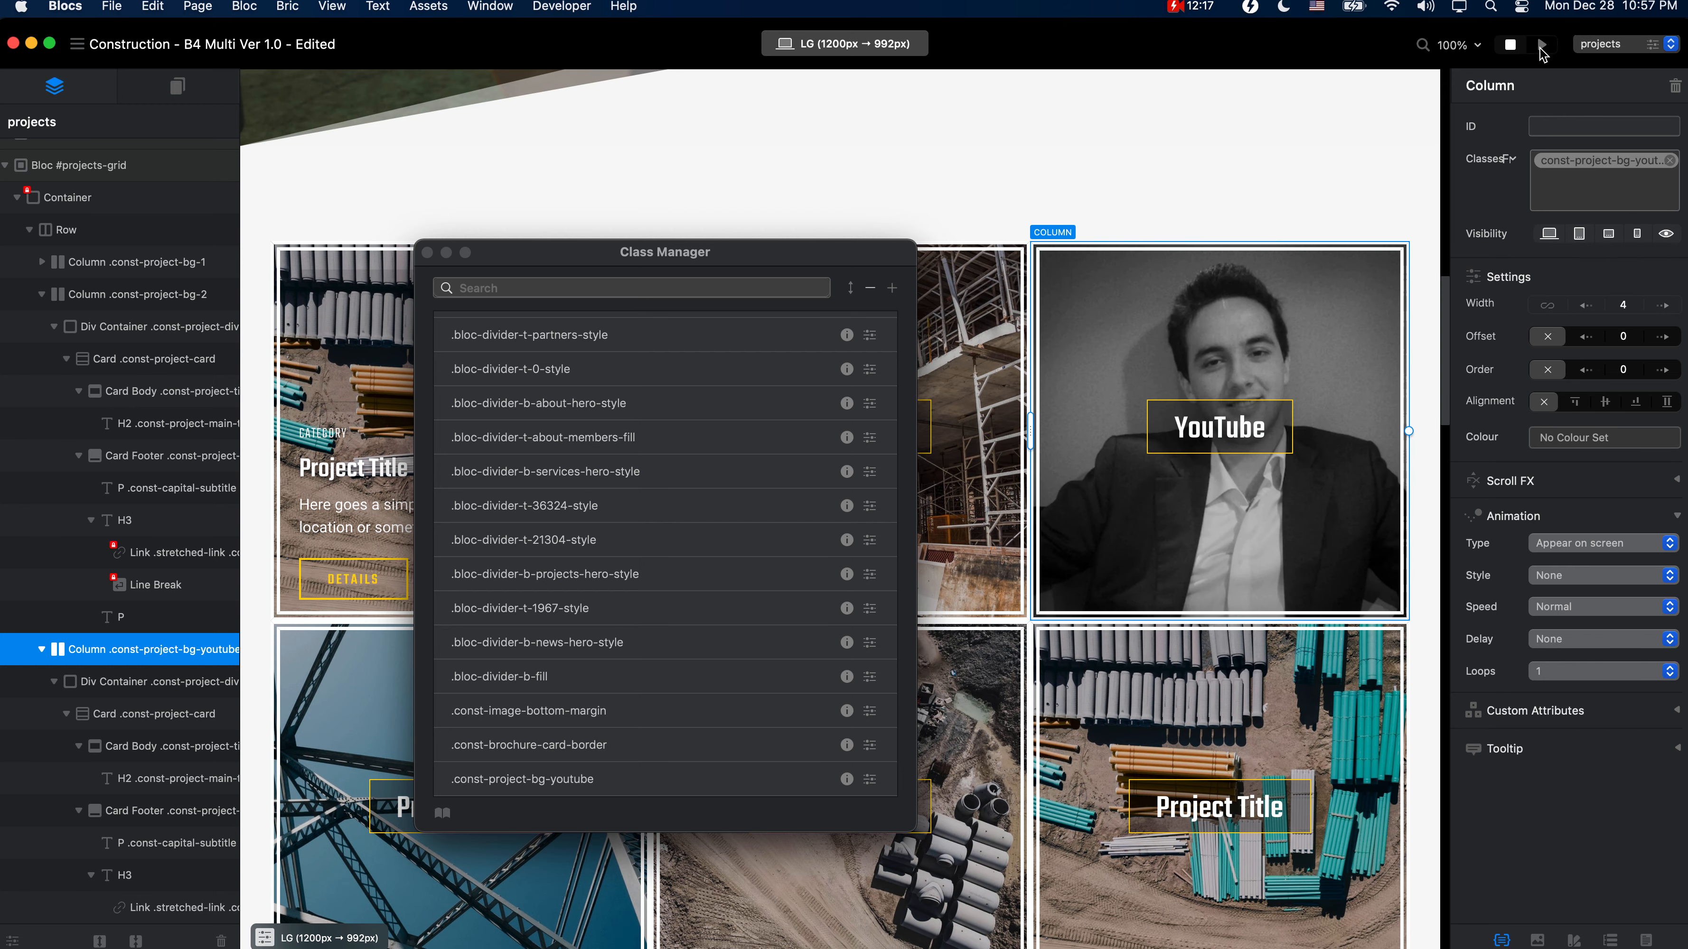
Step: Preview the projects page and examine the YouTube tile's background and the rest of the project grid
{"action": "left_click", "coordinate": [1542, 45]}
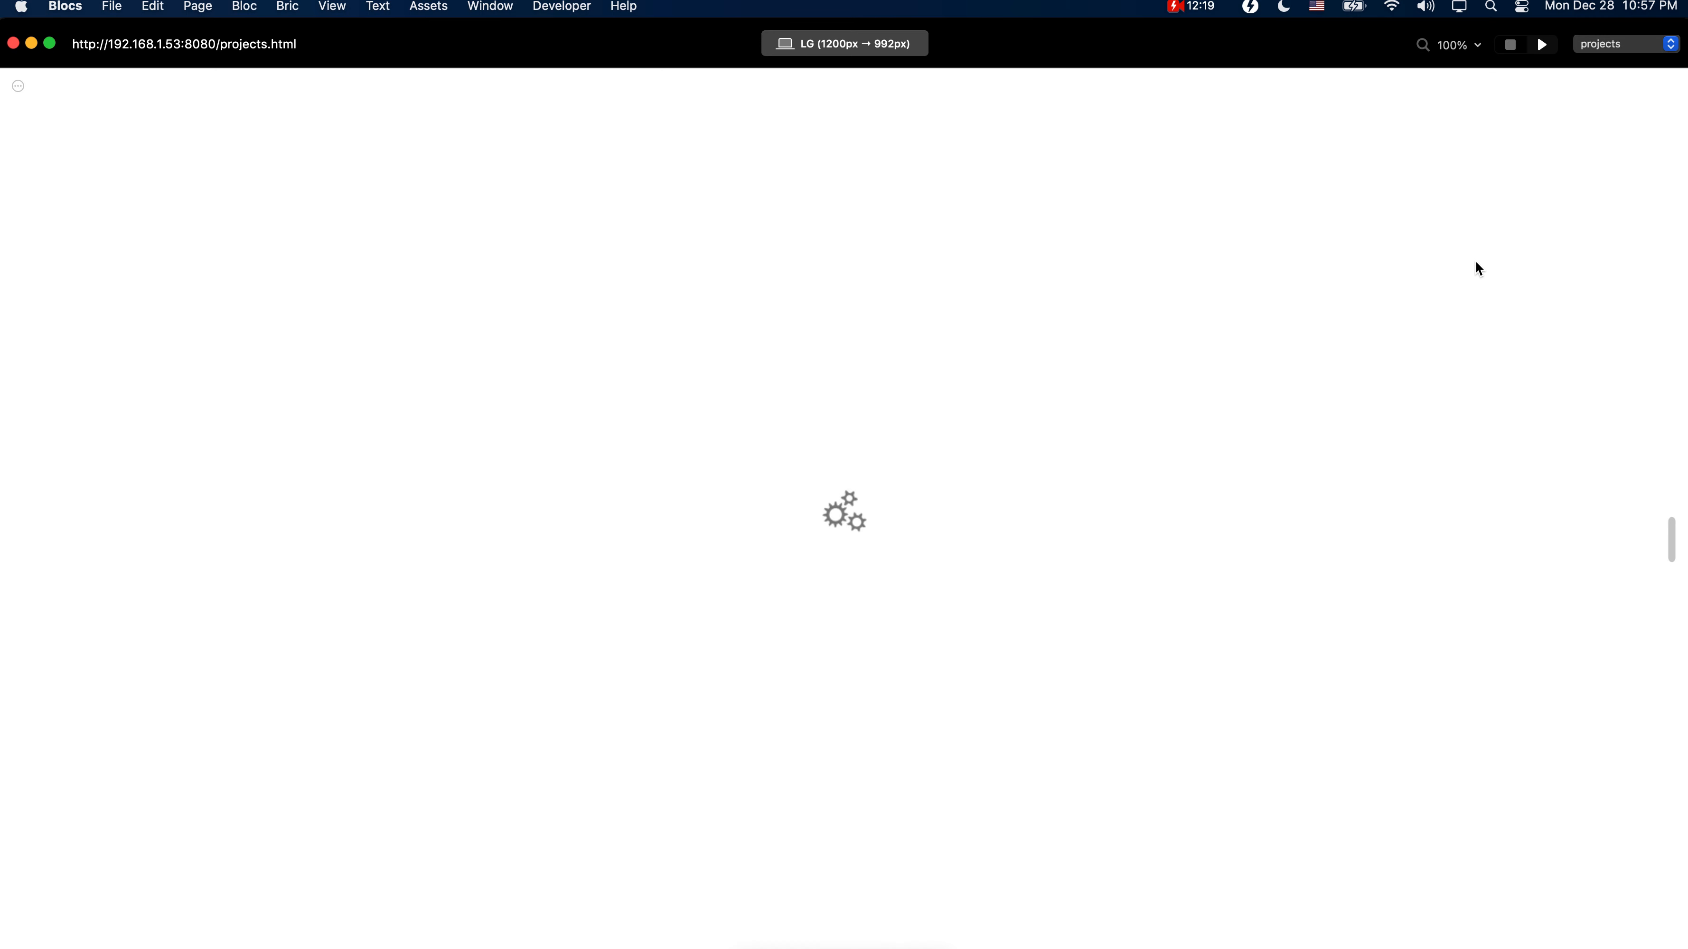
{"action": "scroll", "coordinate": [1475, 266], "scroll_direction": "down", "scroll_amount": 8}
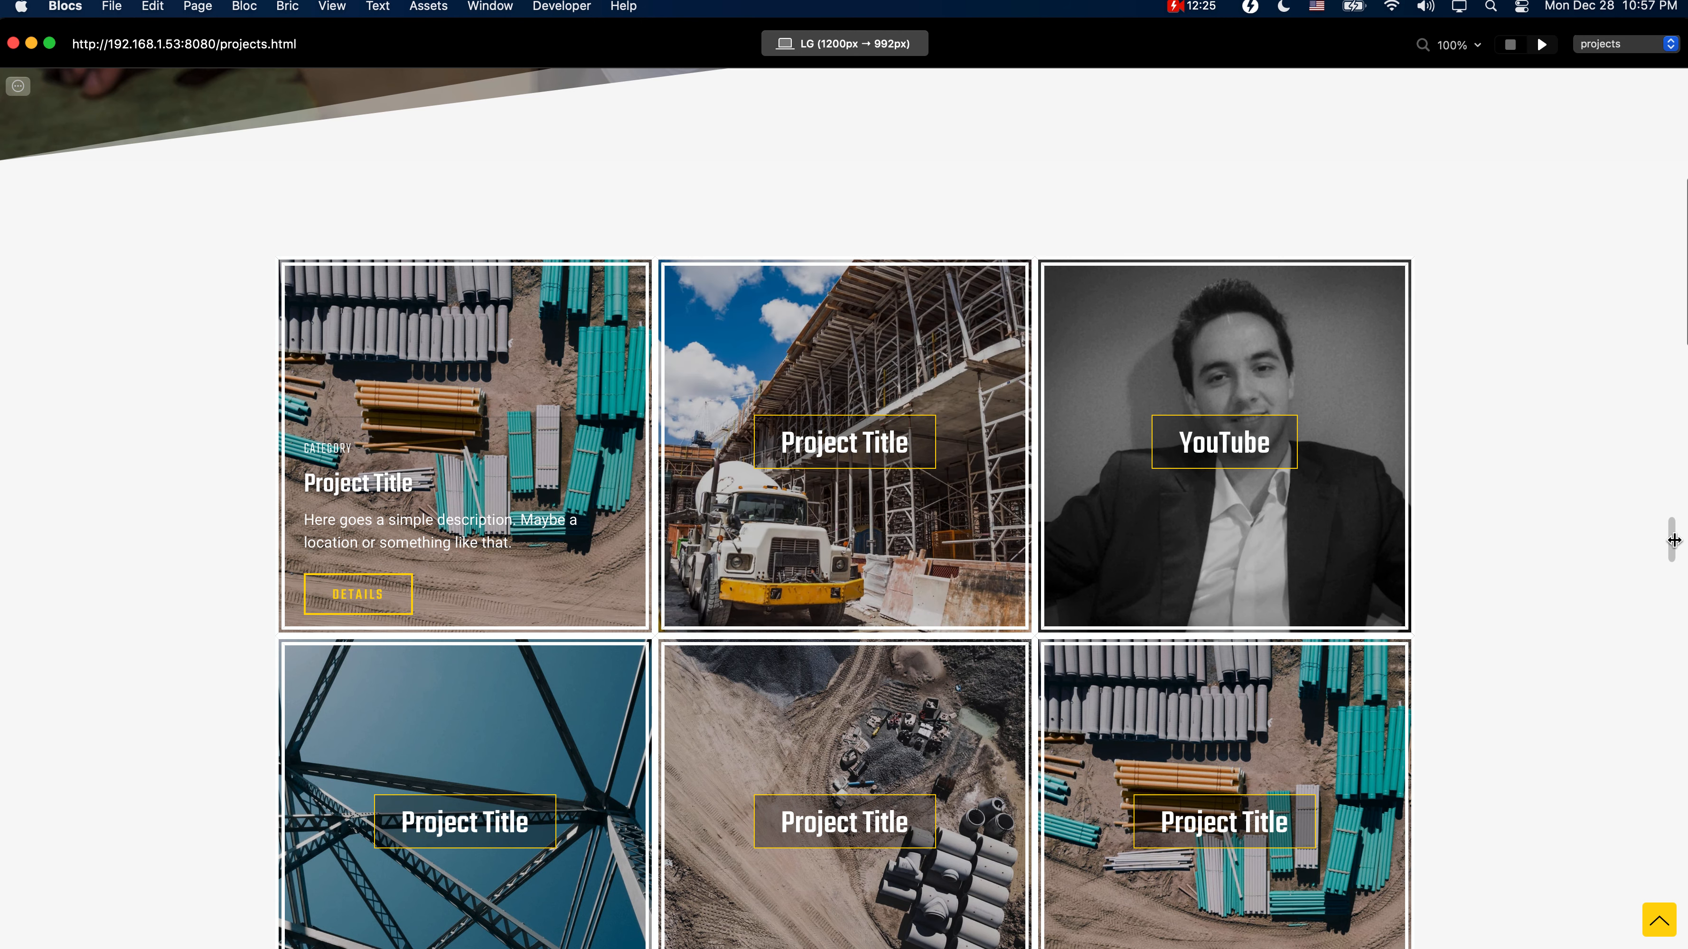
{"action": "mouse_move", "coordinate": [1672, 539]}
{"action": "left_mouse_down"}
{"action": "mouse_move", "coordinate": [1172, 596]}
{"action": "mouse_move", "coordinate": [1044, 528]}
{"action": "mouse_move", "coordinate": [989, 548]}
{"action": "mouse_move", "coordinate": [1422, 498]}
{"action": "mouse_move", "coordinate": [1658, 538]}
{"action": "left_mouse_up"}
{"action": "scroll", "coordinate": [920, 593], "scroll_direction": "down", "scroll_amount": 1}
{"action": "scroll", "coordinate": [1324, 237], "scroll_direction": "up", "scroll_amount": 4}
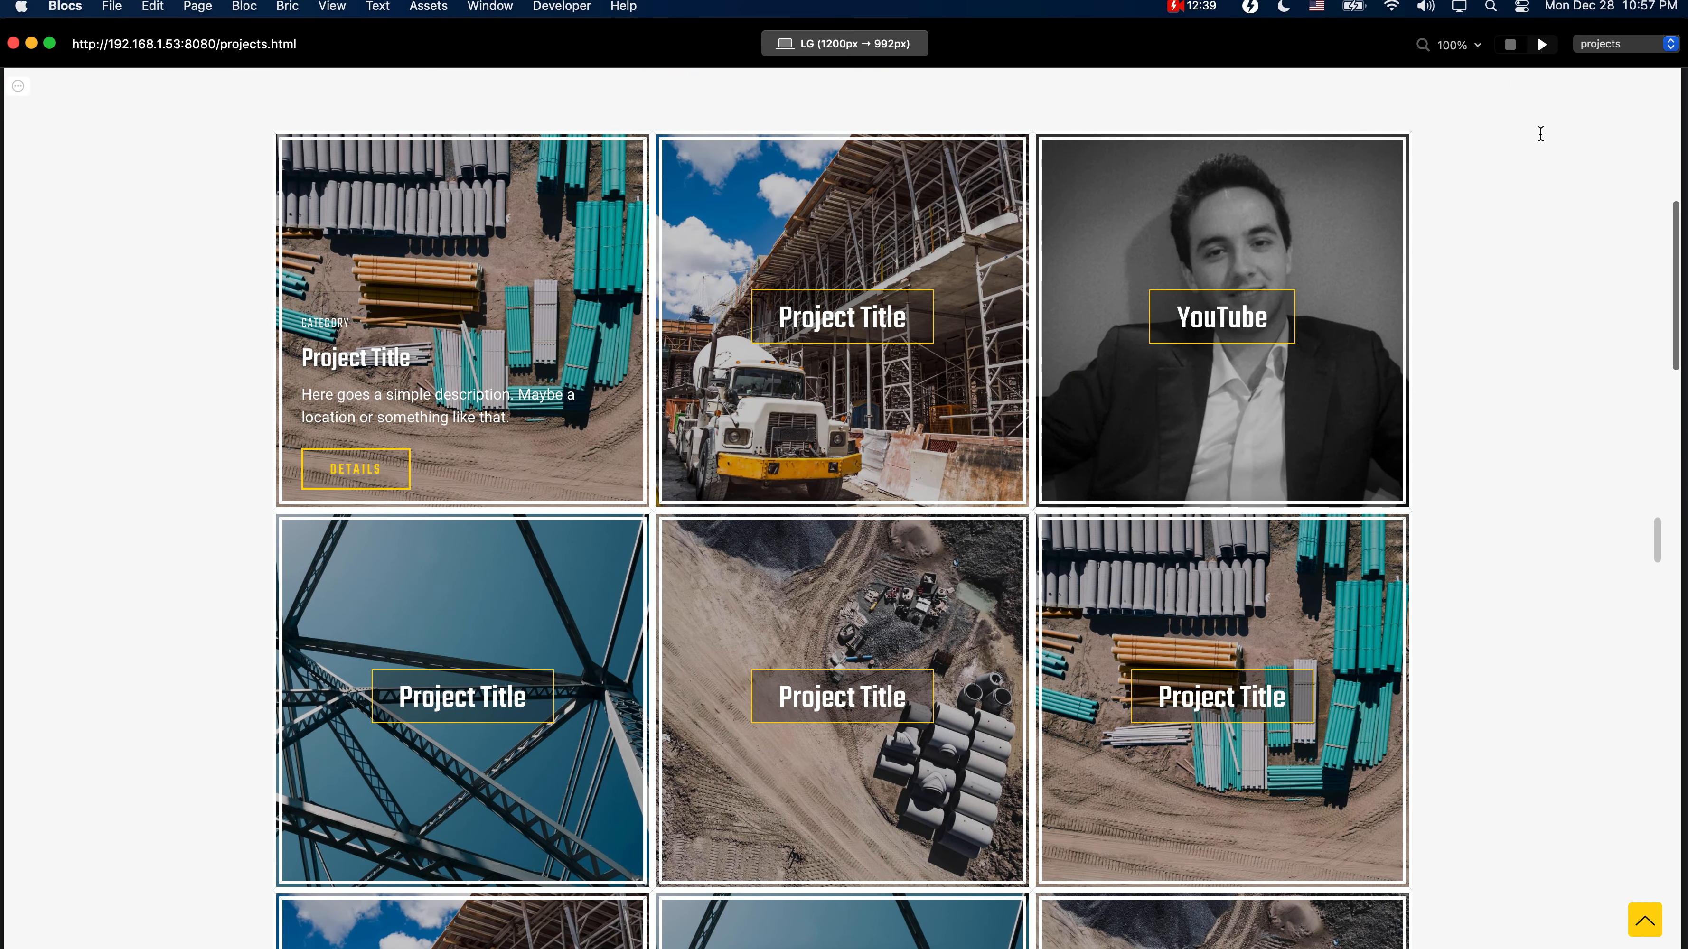
{"action": "scroll", "coordinate": [1554, 416], "scroll_direction": "up", "scroll_amount": 10}
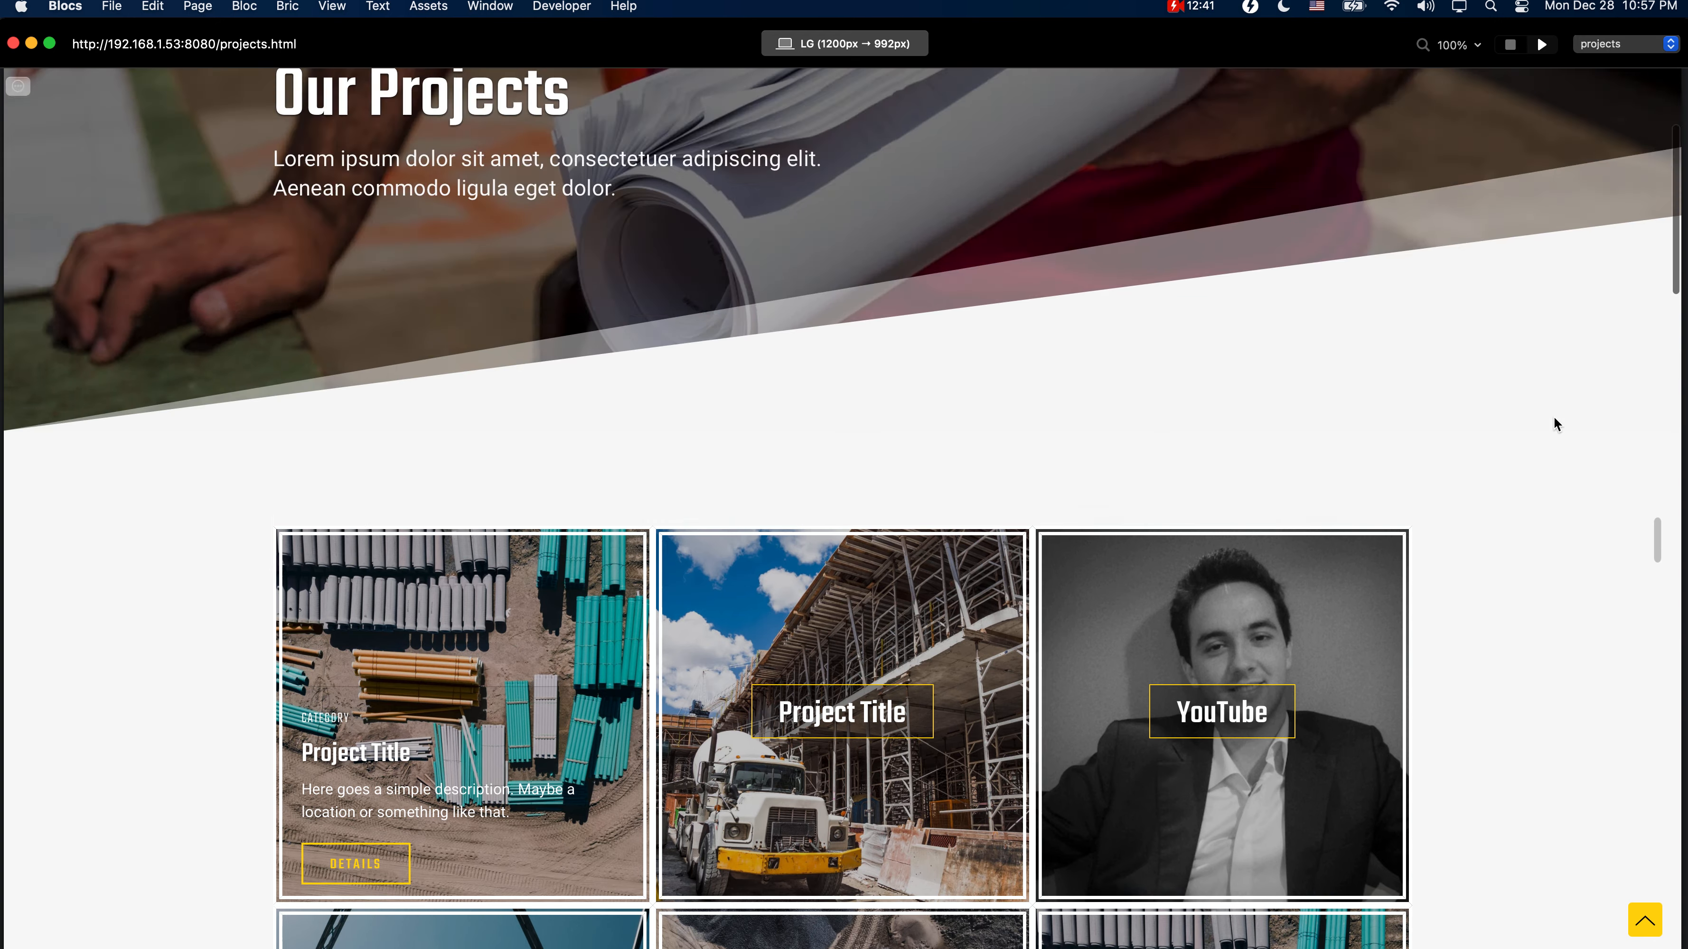
{"action": "scroll", "coordinate": [1553, 415], "scroll_direction": "down", "scroll_amount": 2}
{"action": "scroll", "coordinate": [1554, 416], "scroll_direction": "down", "scroll_amount": 10}
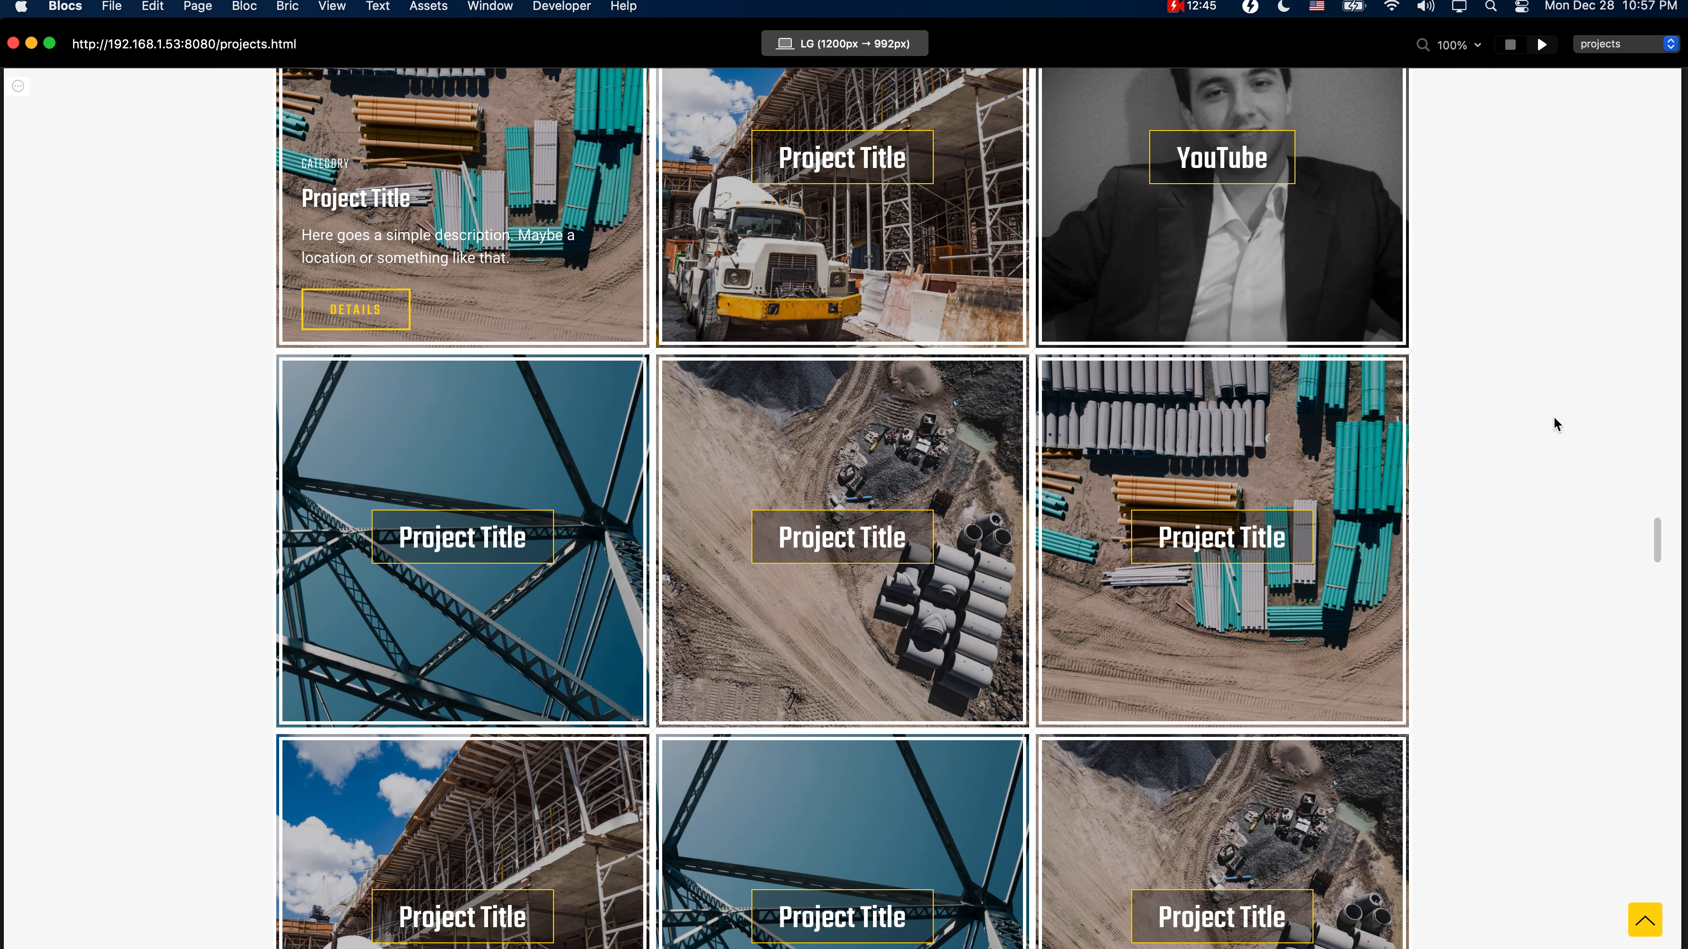
{"action": "scroll", "coordinate": [1554, 423], "scroll_direction": "down", "scroll_amount": 6}
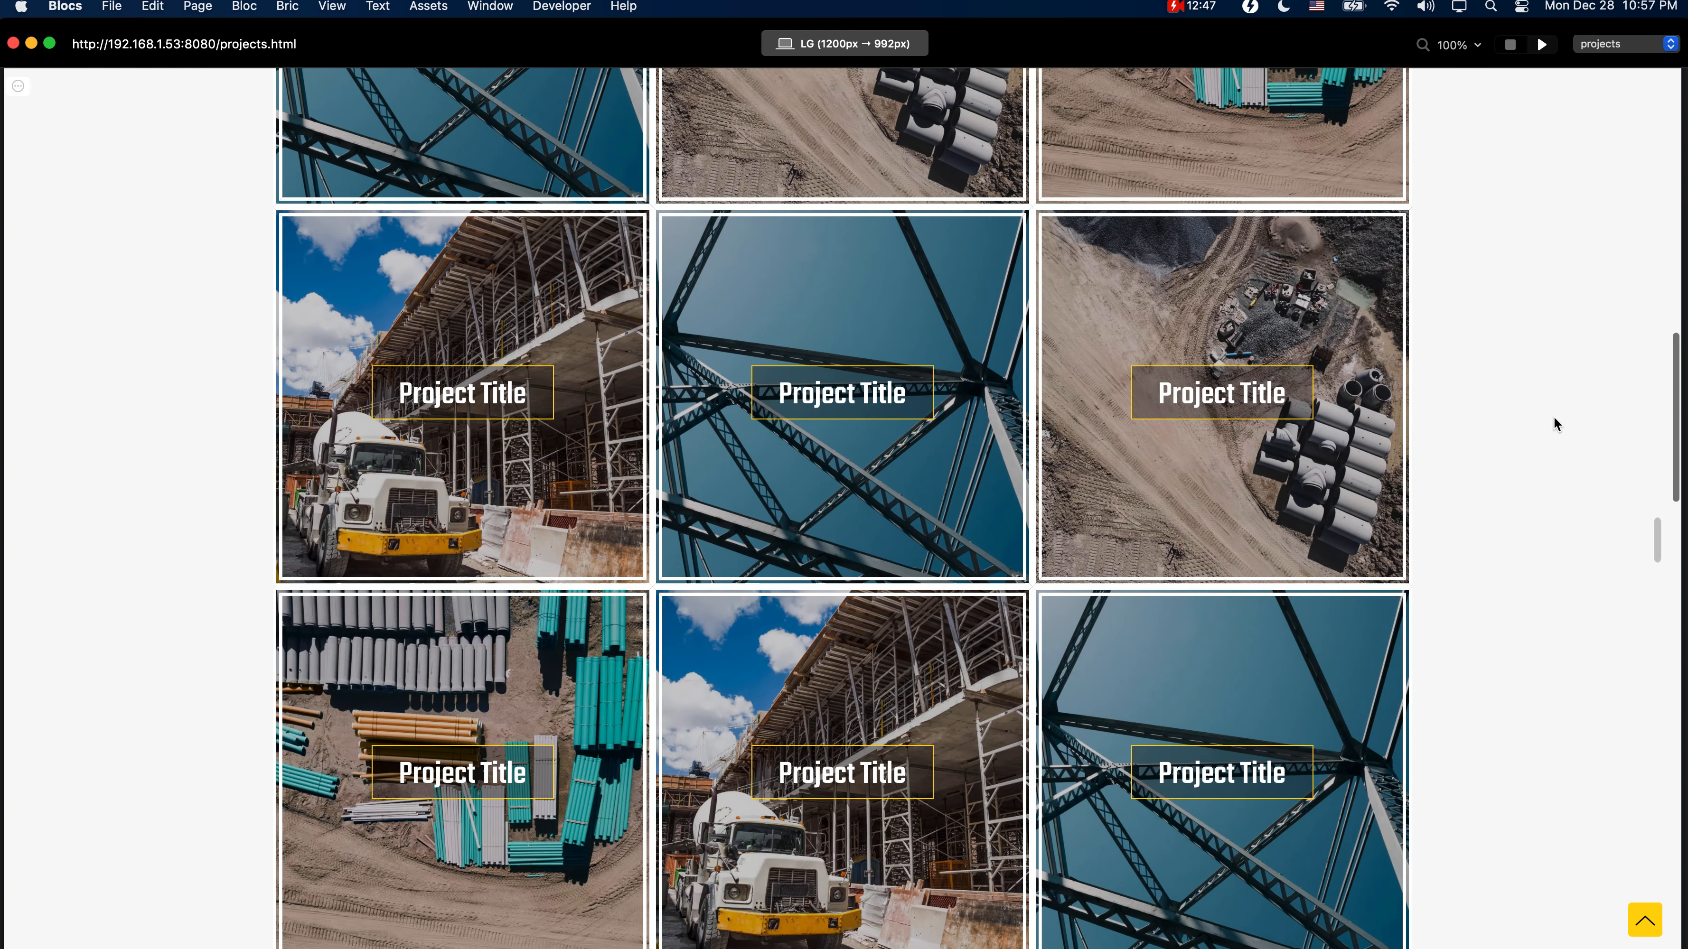
{"action": "scroll", "coordinate": [1554, 423], "scroll_direction": "down", "scroll_amount": 10}
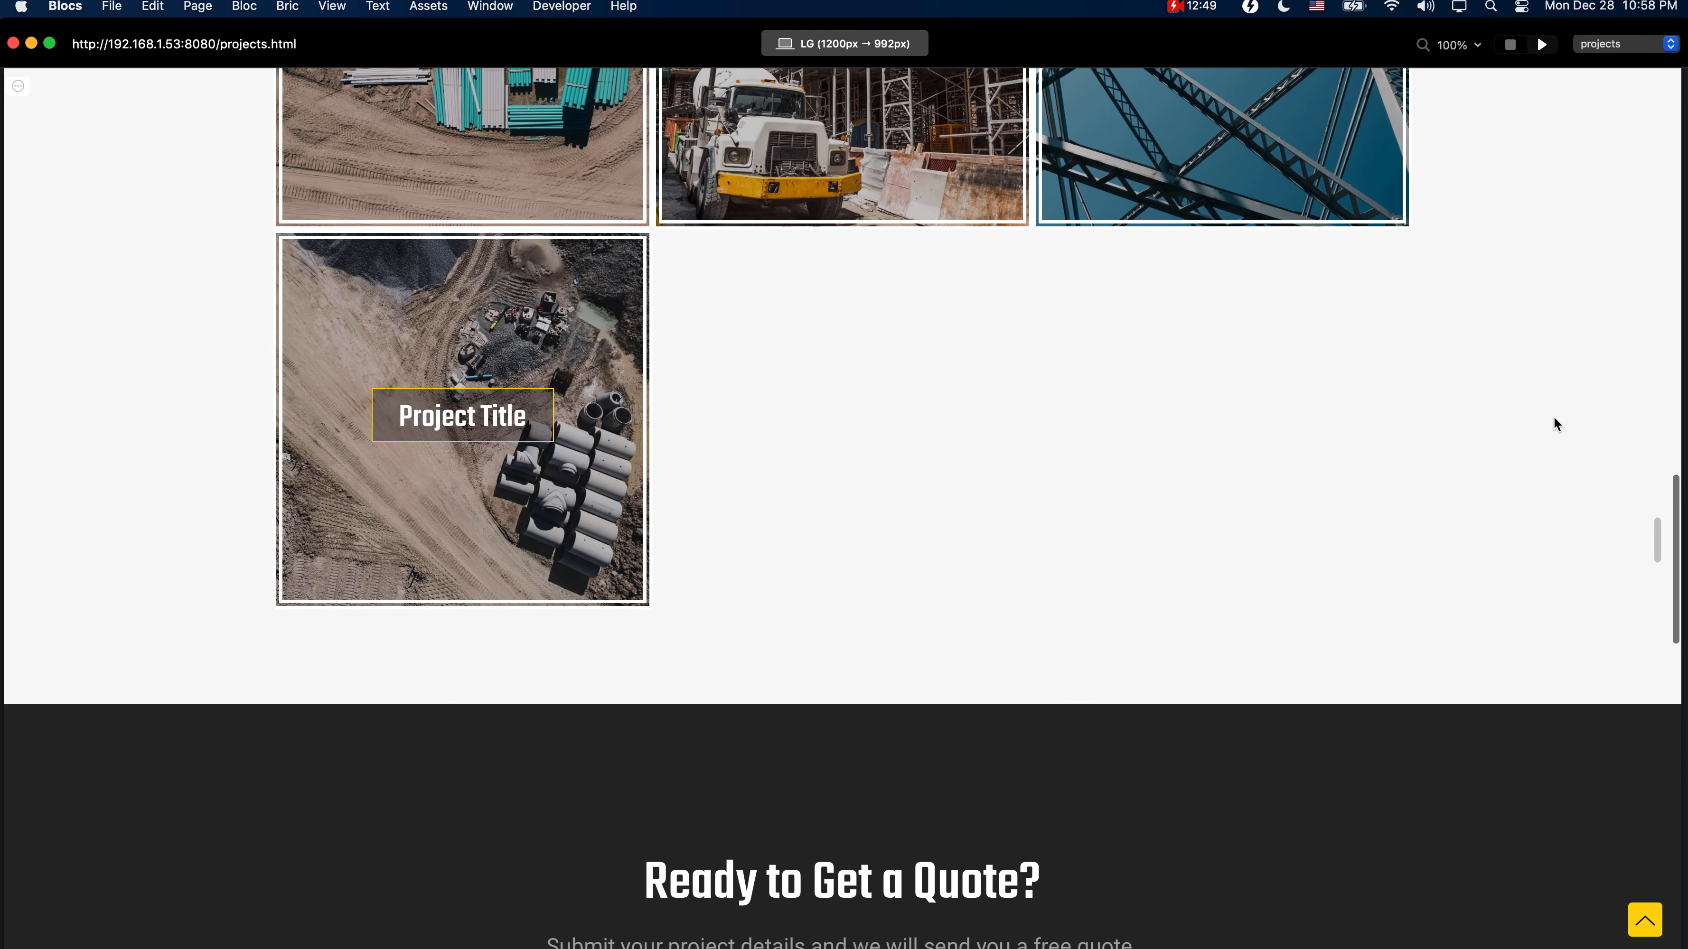
{"action": "scroll", "coordinate": [1557, 424], "scroll_direction": "up", "scroll_amount": 3}
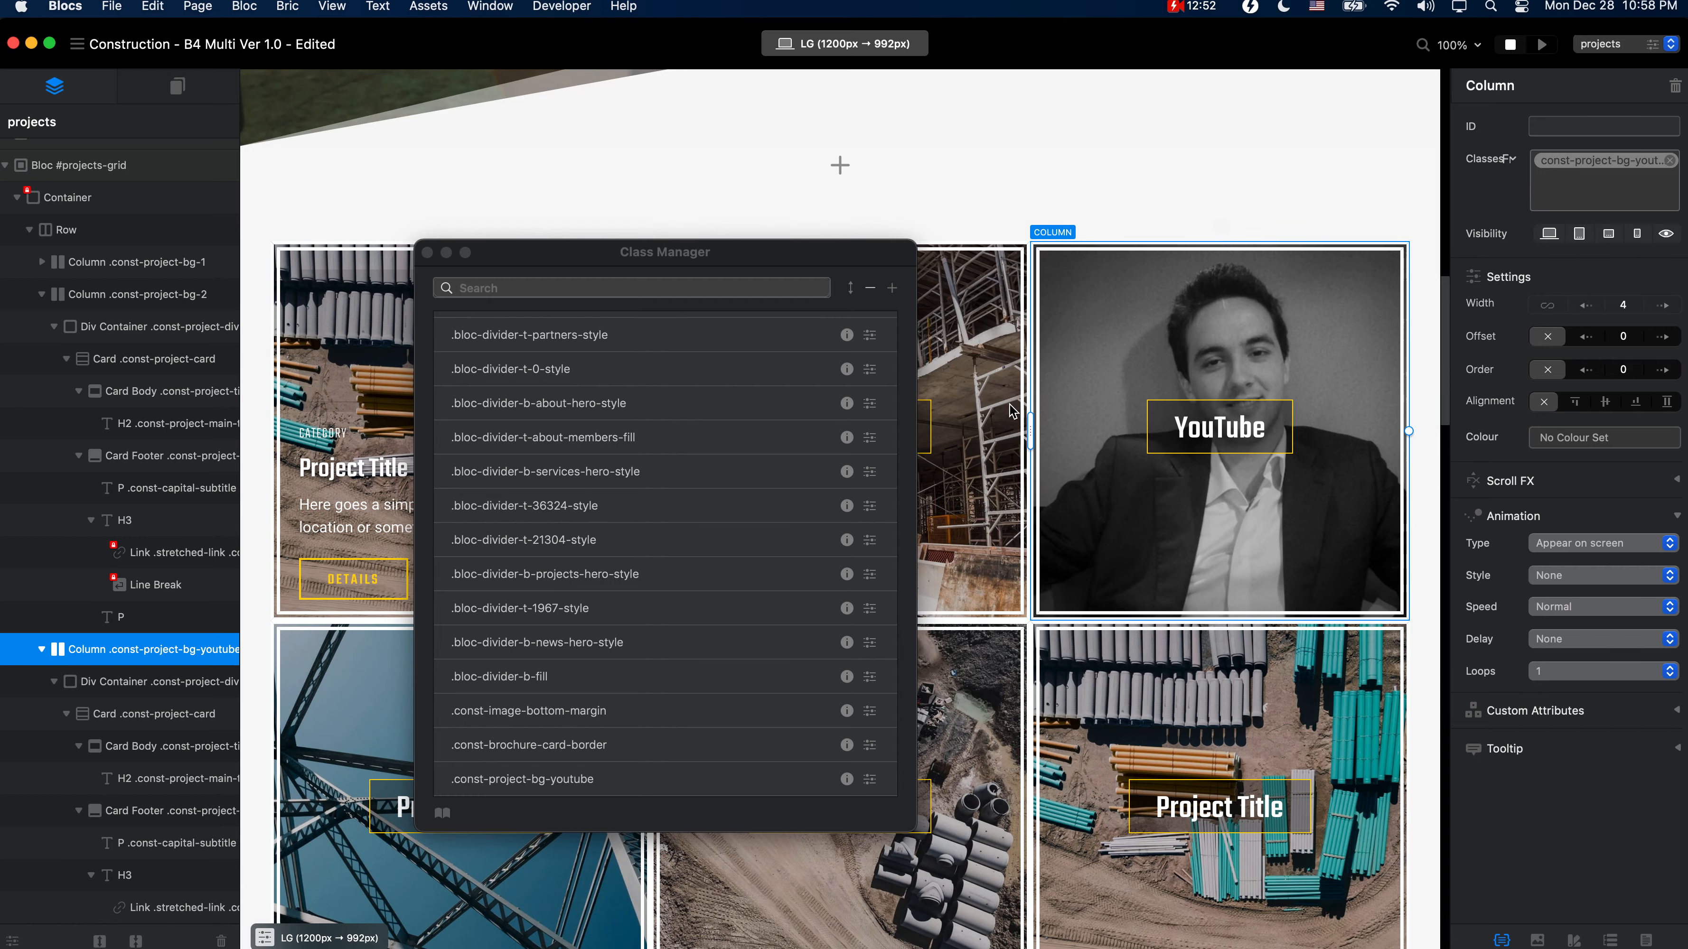
Step: Close the Class Manager and switch from the projects page to the home page
{"action": "scroll", "coordinate": [351, 339], "scroll_direction": "up", "scroll_amount": 5}
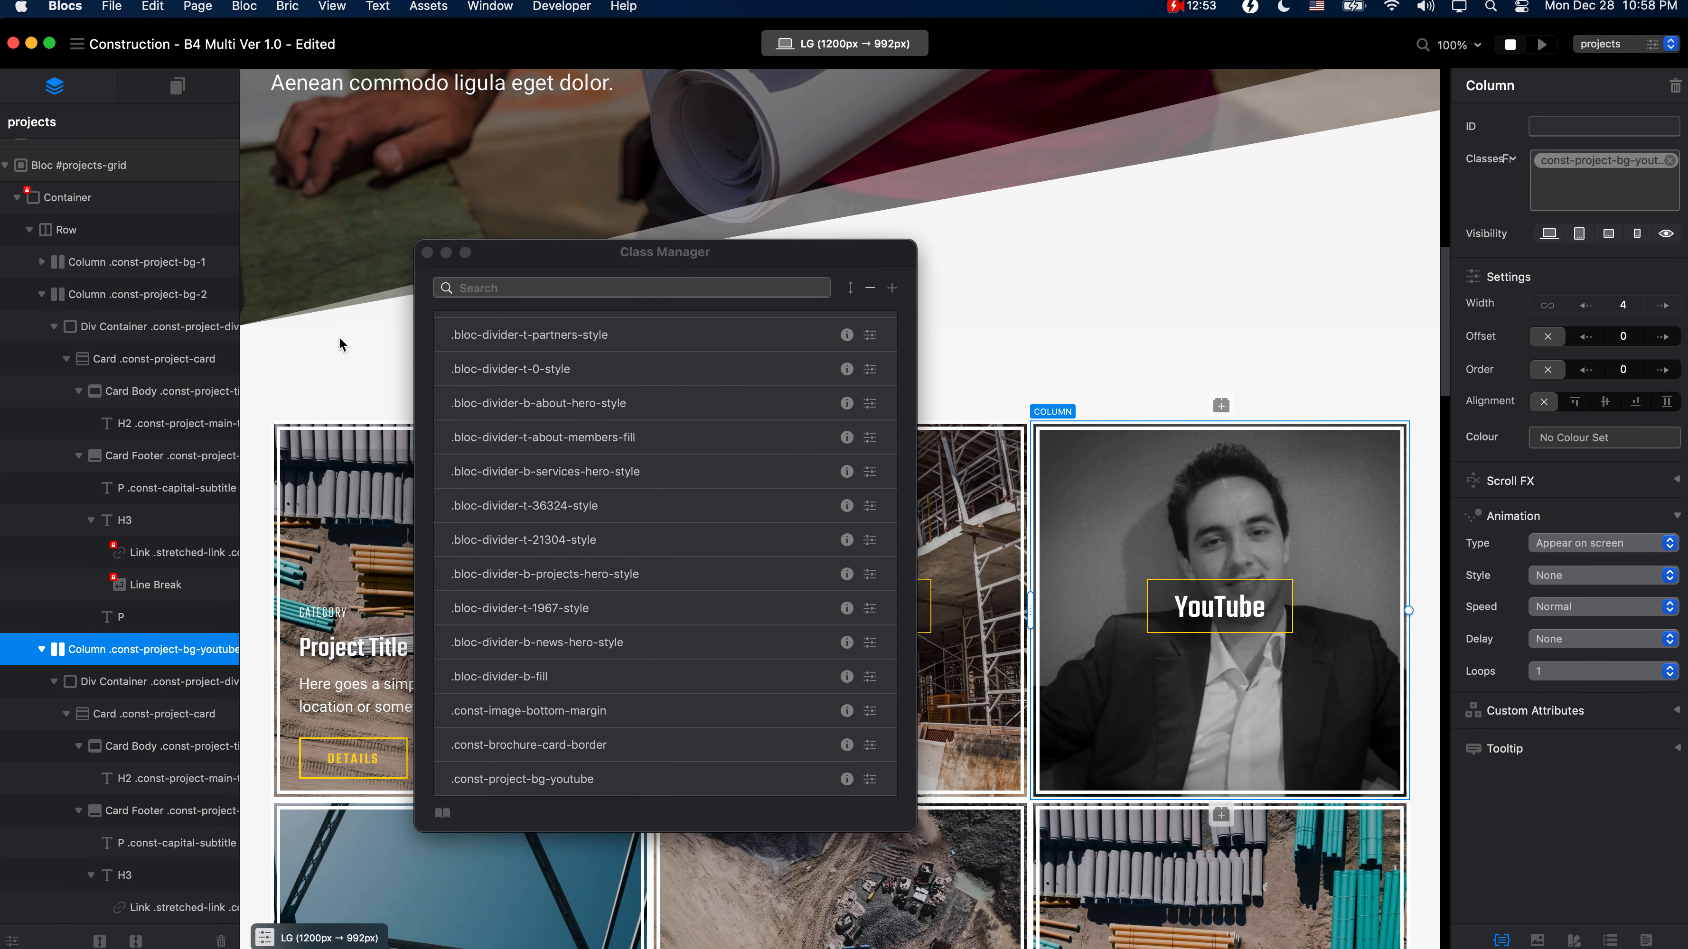
{"action": "left_click", "coordinate": [427, 253]}
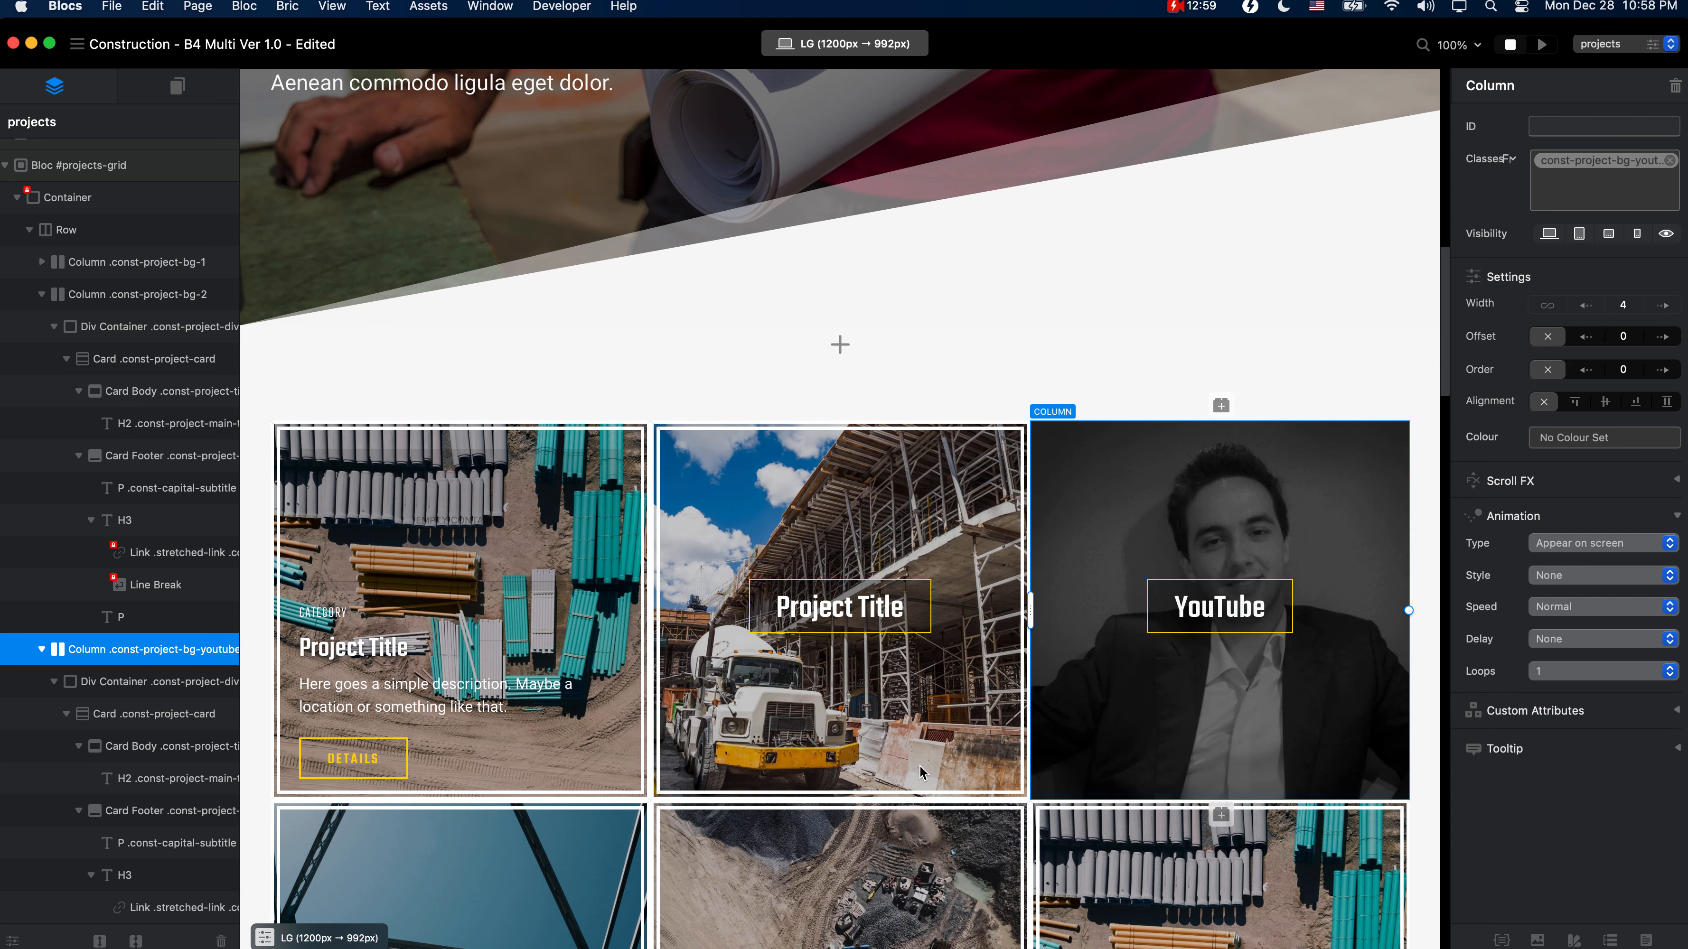
{"action": "scroll", "coordinate": [133, 798], "scroll_direction": "down", "scroll_amount": 3}
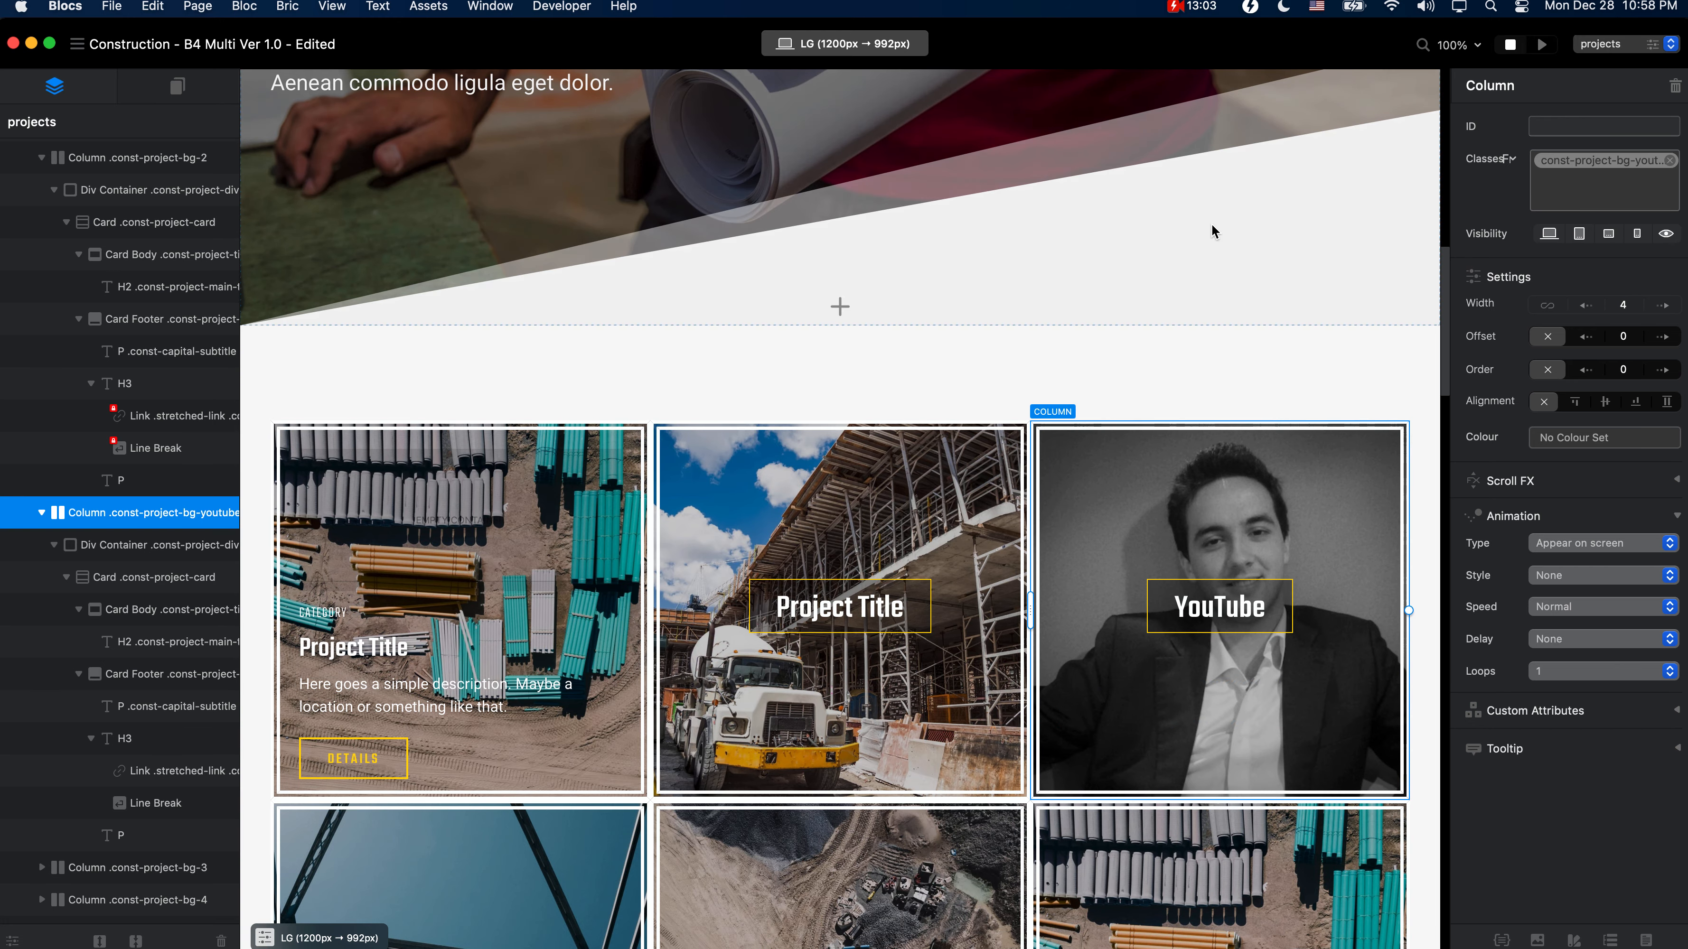
{"action": "scroll", "coordinate": [1212, 223], "scroll_direction": "down", "scroll_amount": 10}
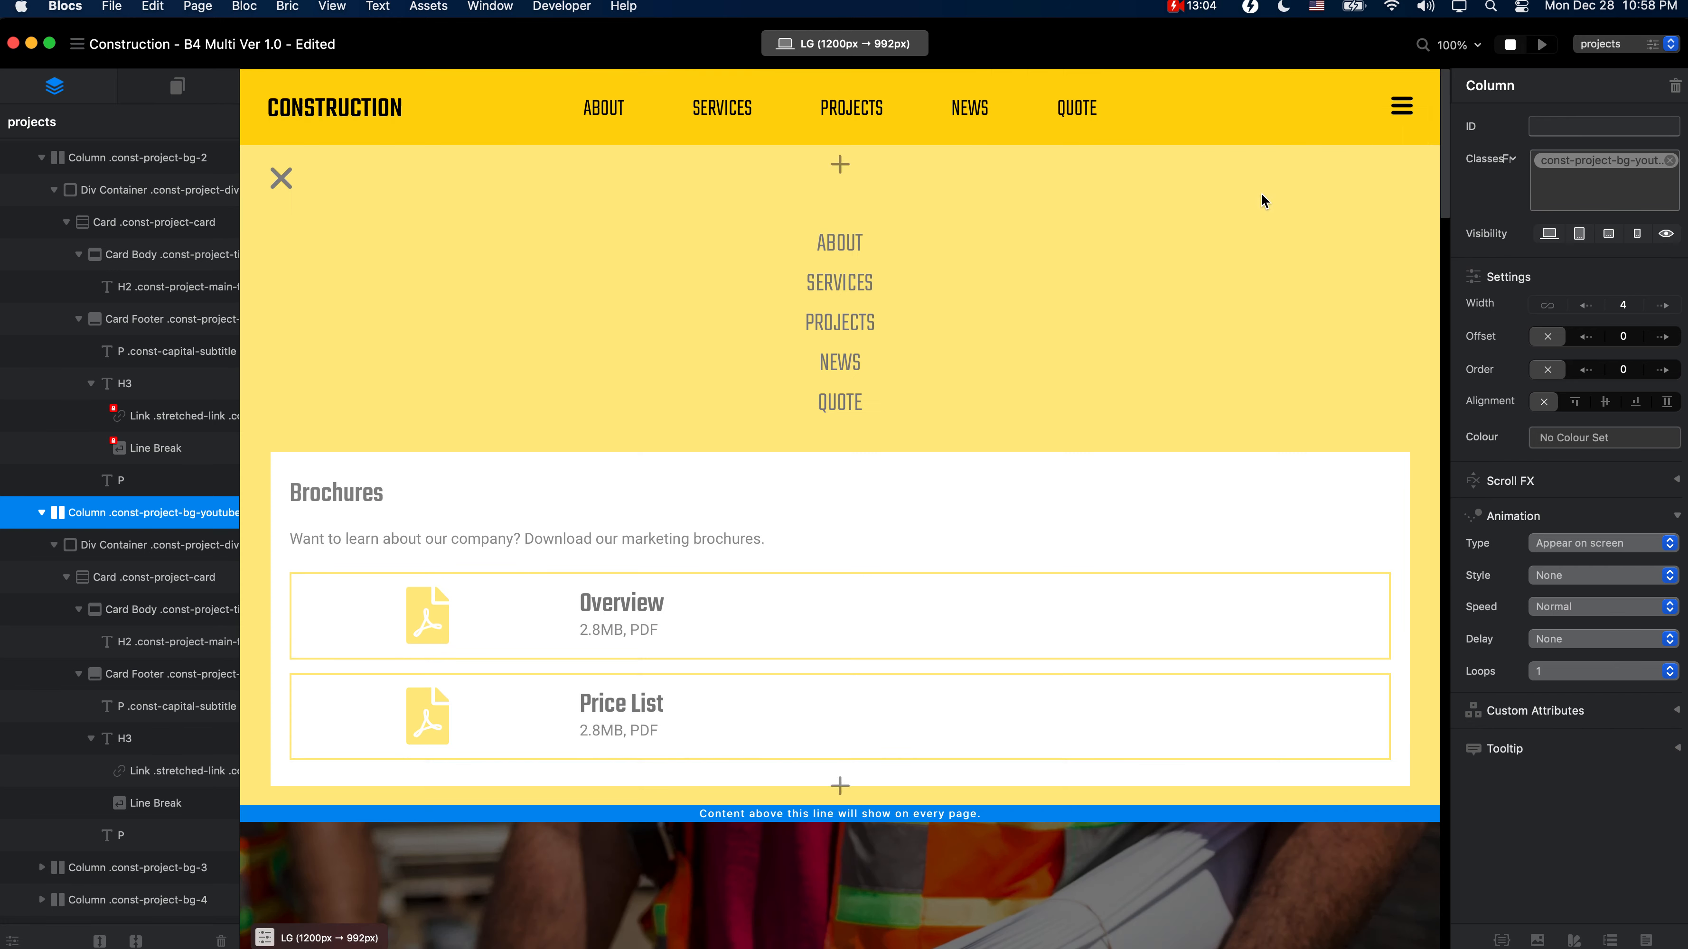
{"action": "left_click", "coordinate": [1633, 43]}
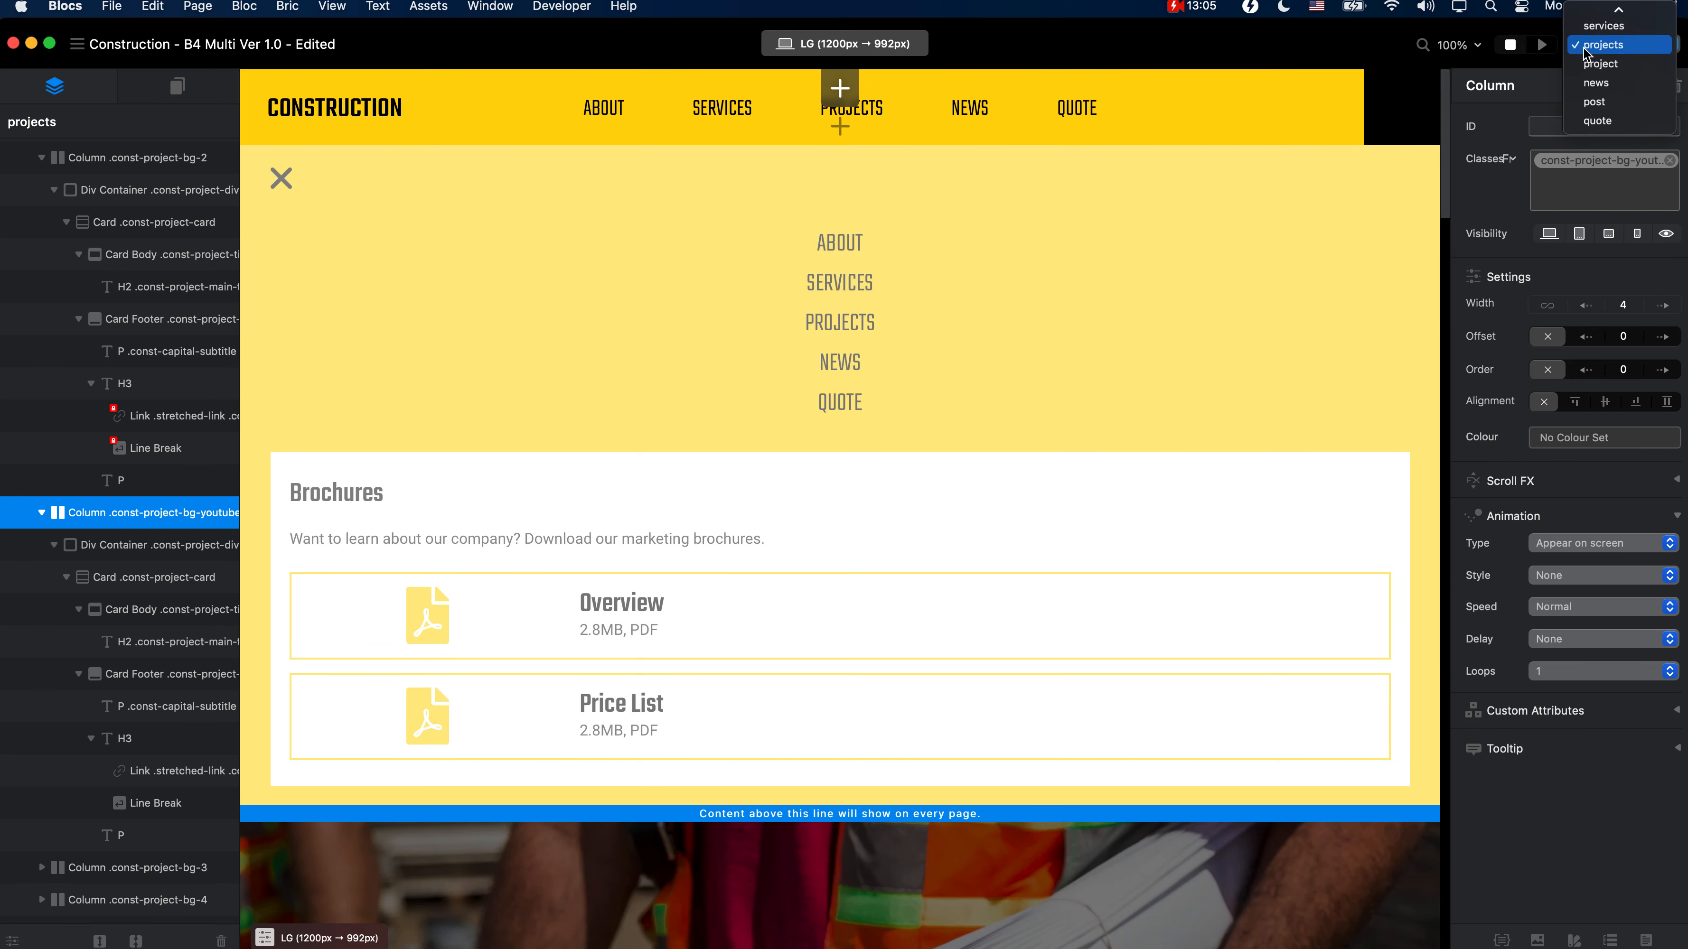
{"action": "left_click", "coordinate": [1614, 23]}
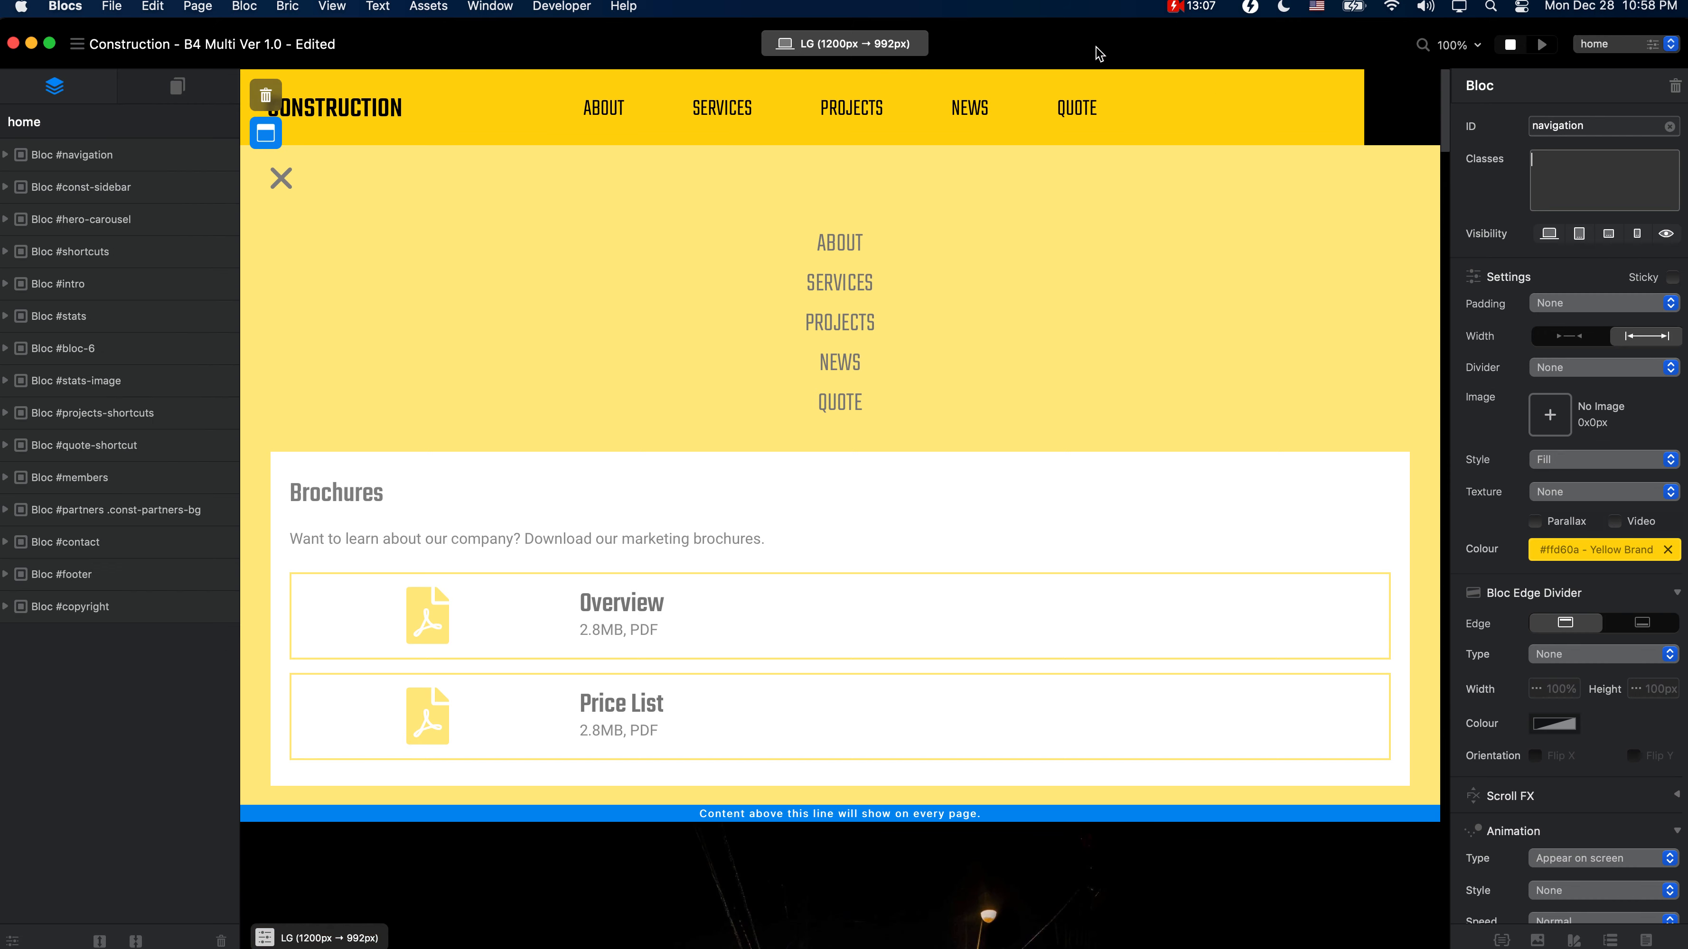
Step: Go to the Our Services section of the home page and select the Landscaping card's body to inspect its structure
{"action": "scroll", "coordinate": [1249, 591], "scroll_direction": "down", "scroll_amount": 15}
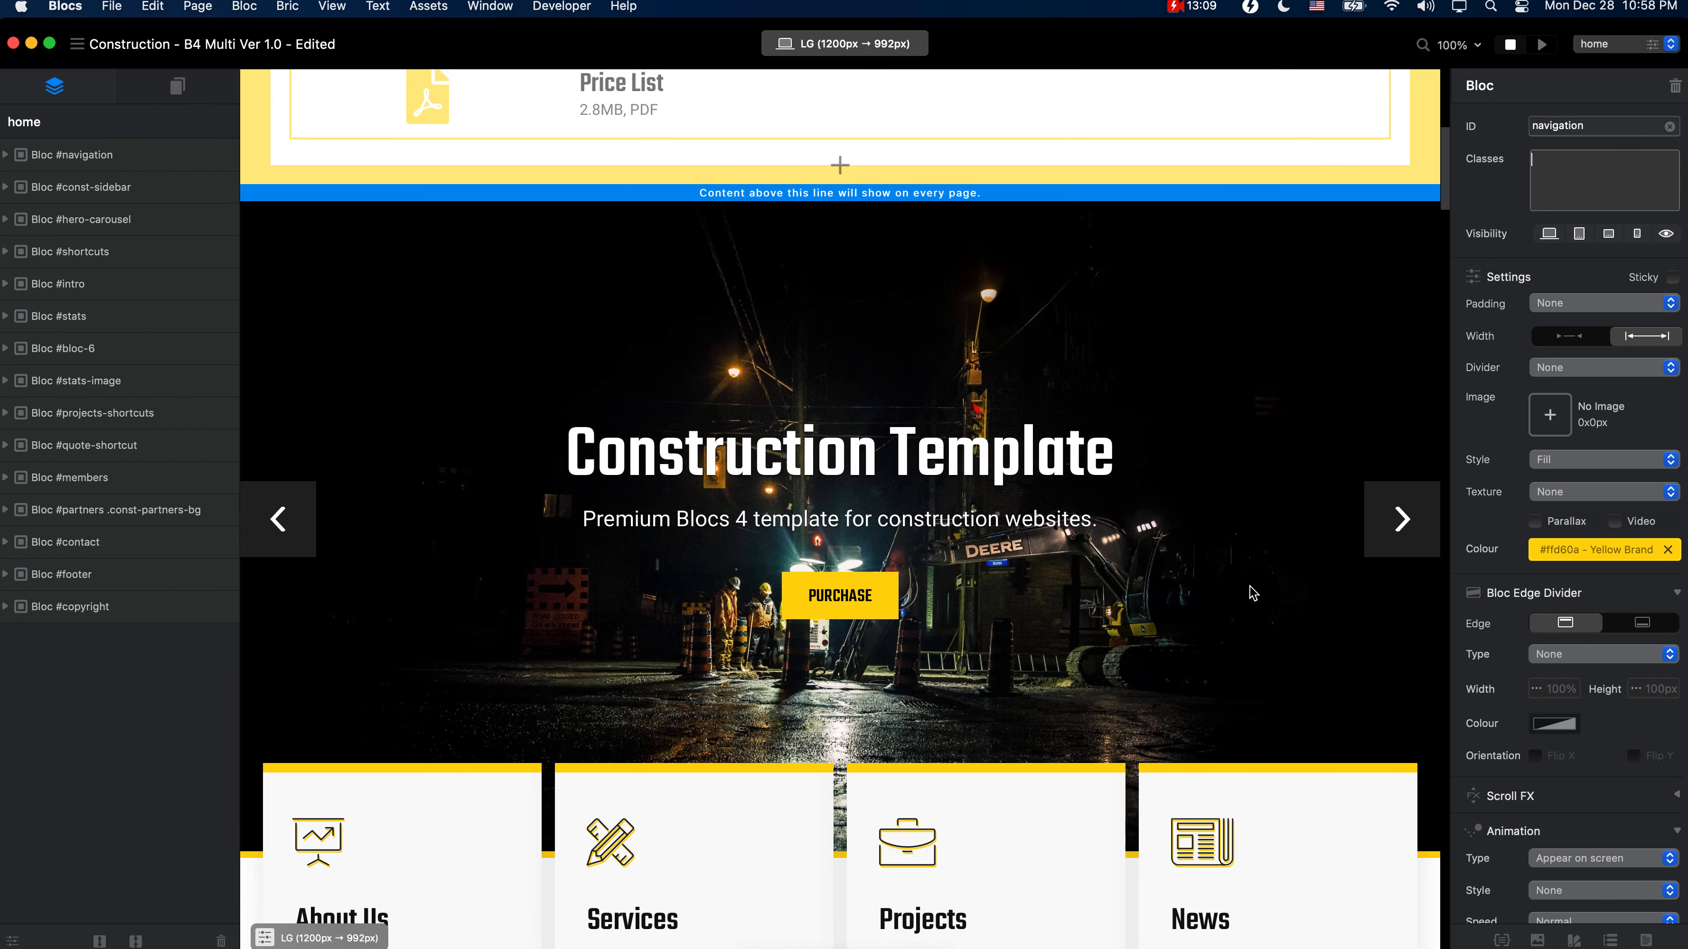
{"action": "scroll", "coordinate": [1249, 591], "scroll_direction": "down", "scroll_amount": 15}
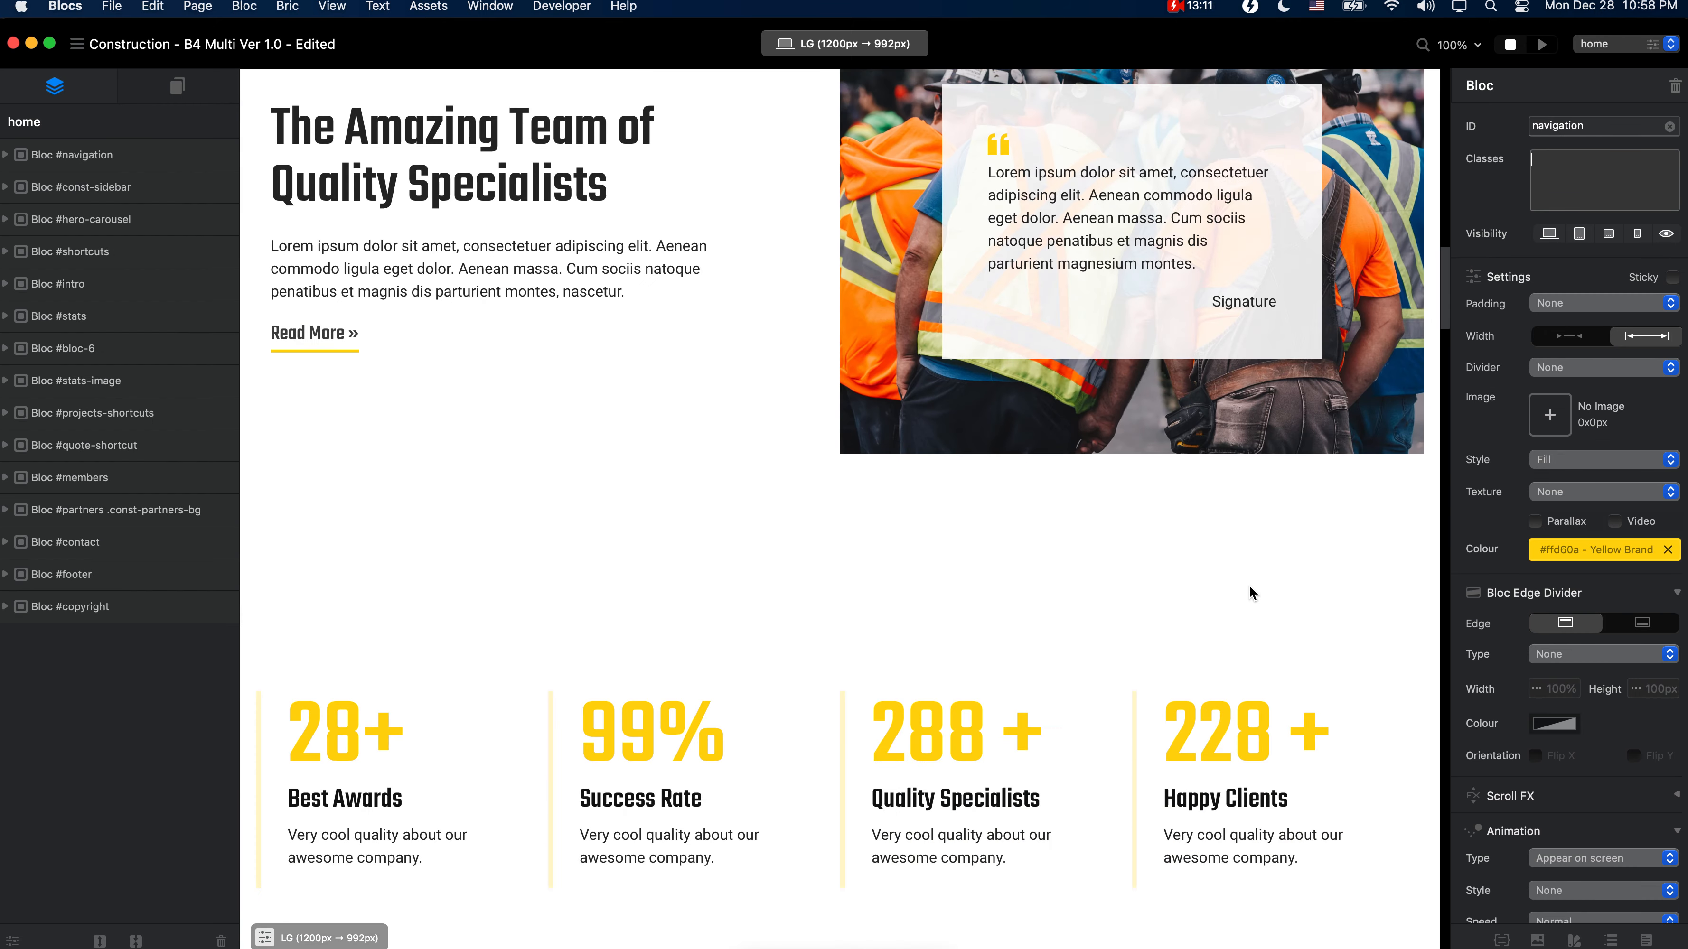
{"action": "scroll", "coordinate": [1250, 591], "scroll_direction": "down", "scroll_amount": 5}
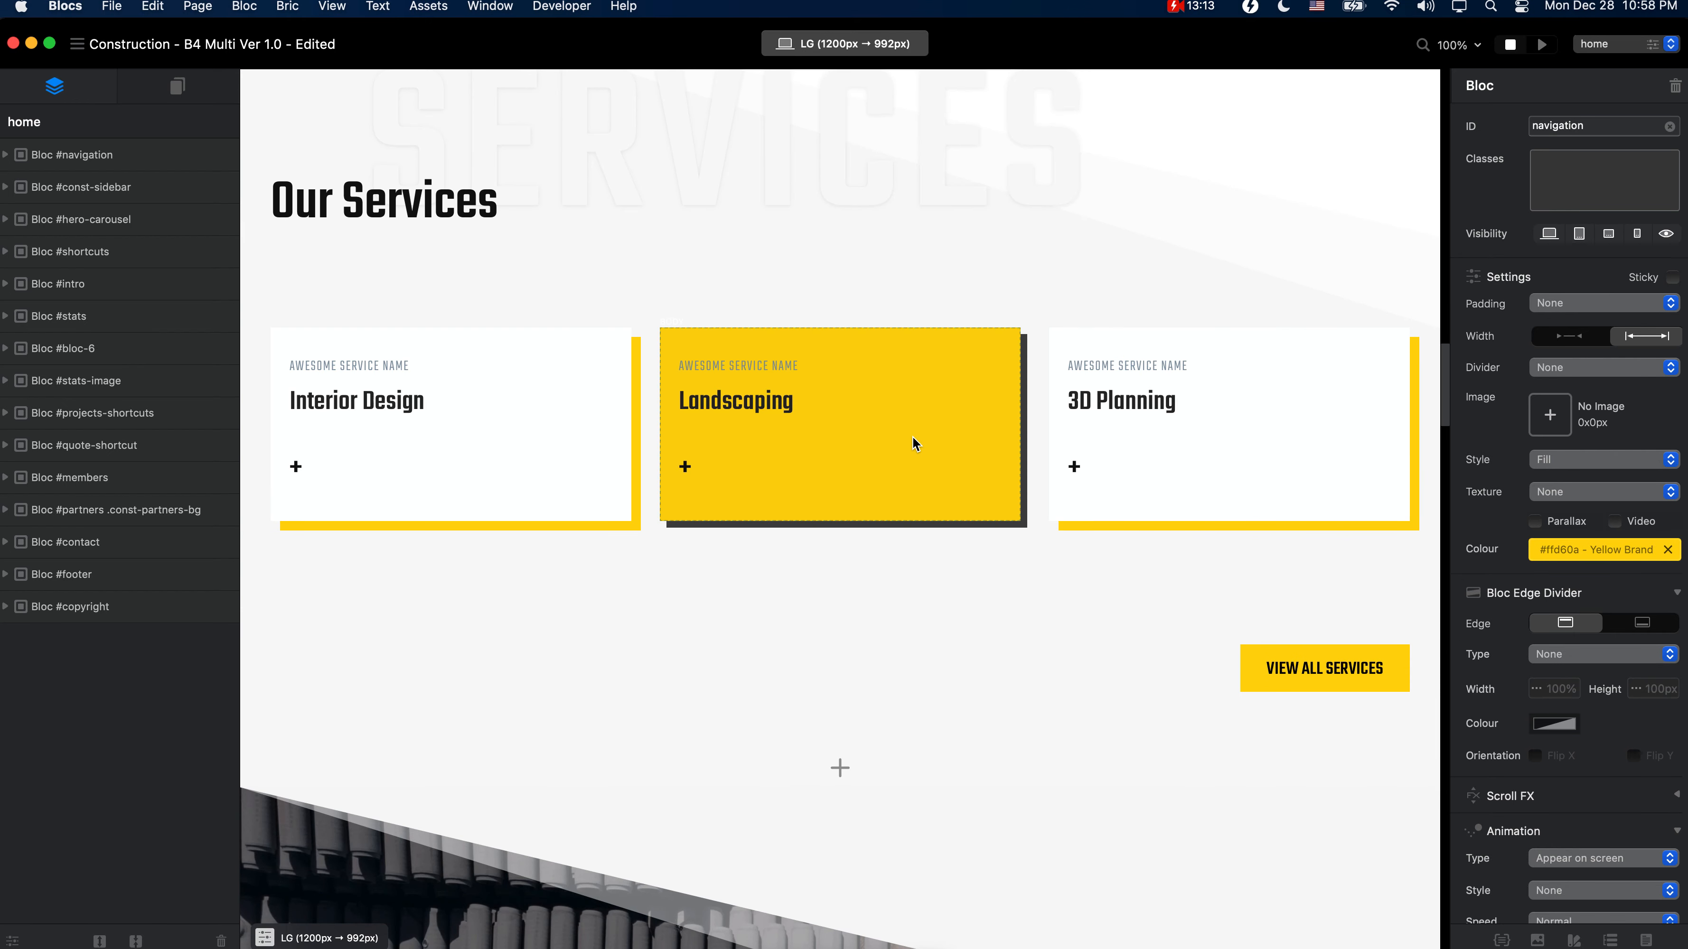
{"action": "left_click", "coordinate": [713, 470]}
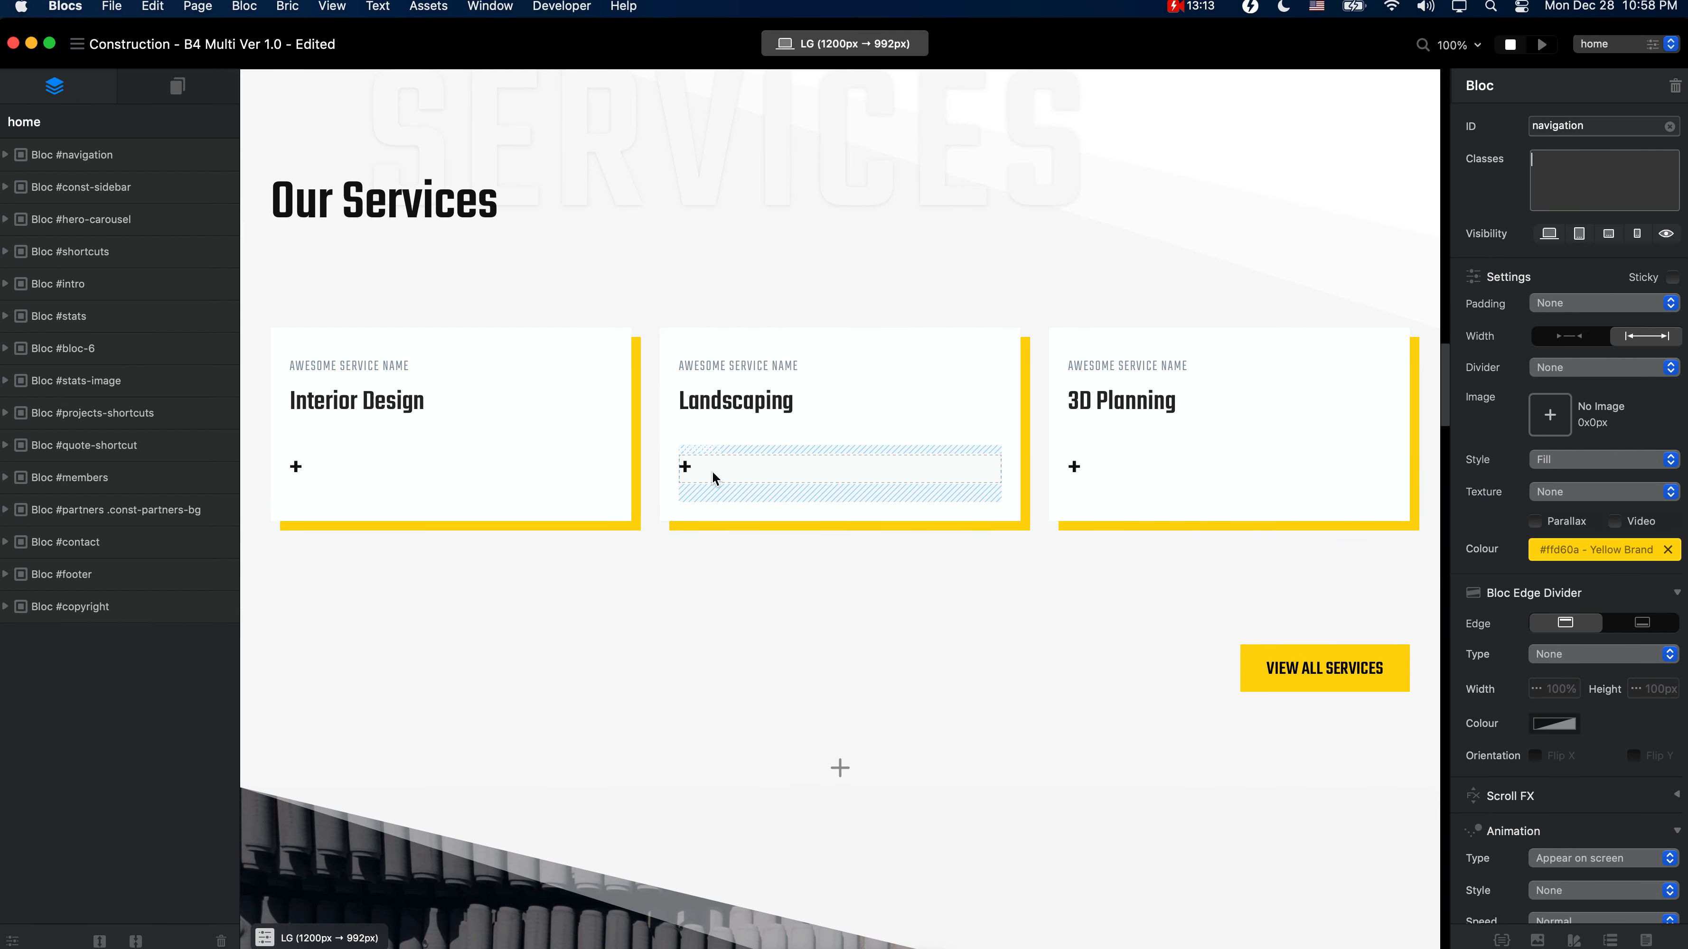
{"action": "left_click", "coordinate": [943, 332]}
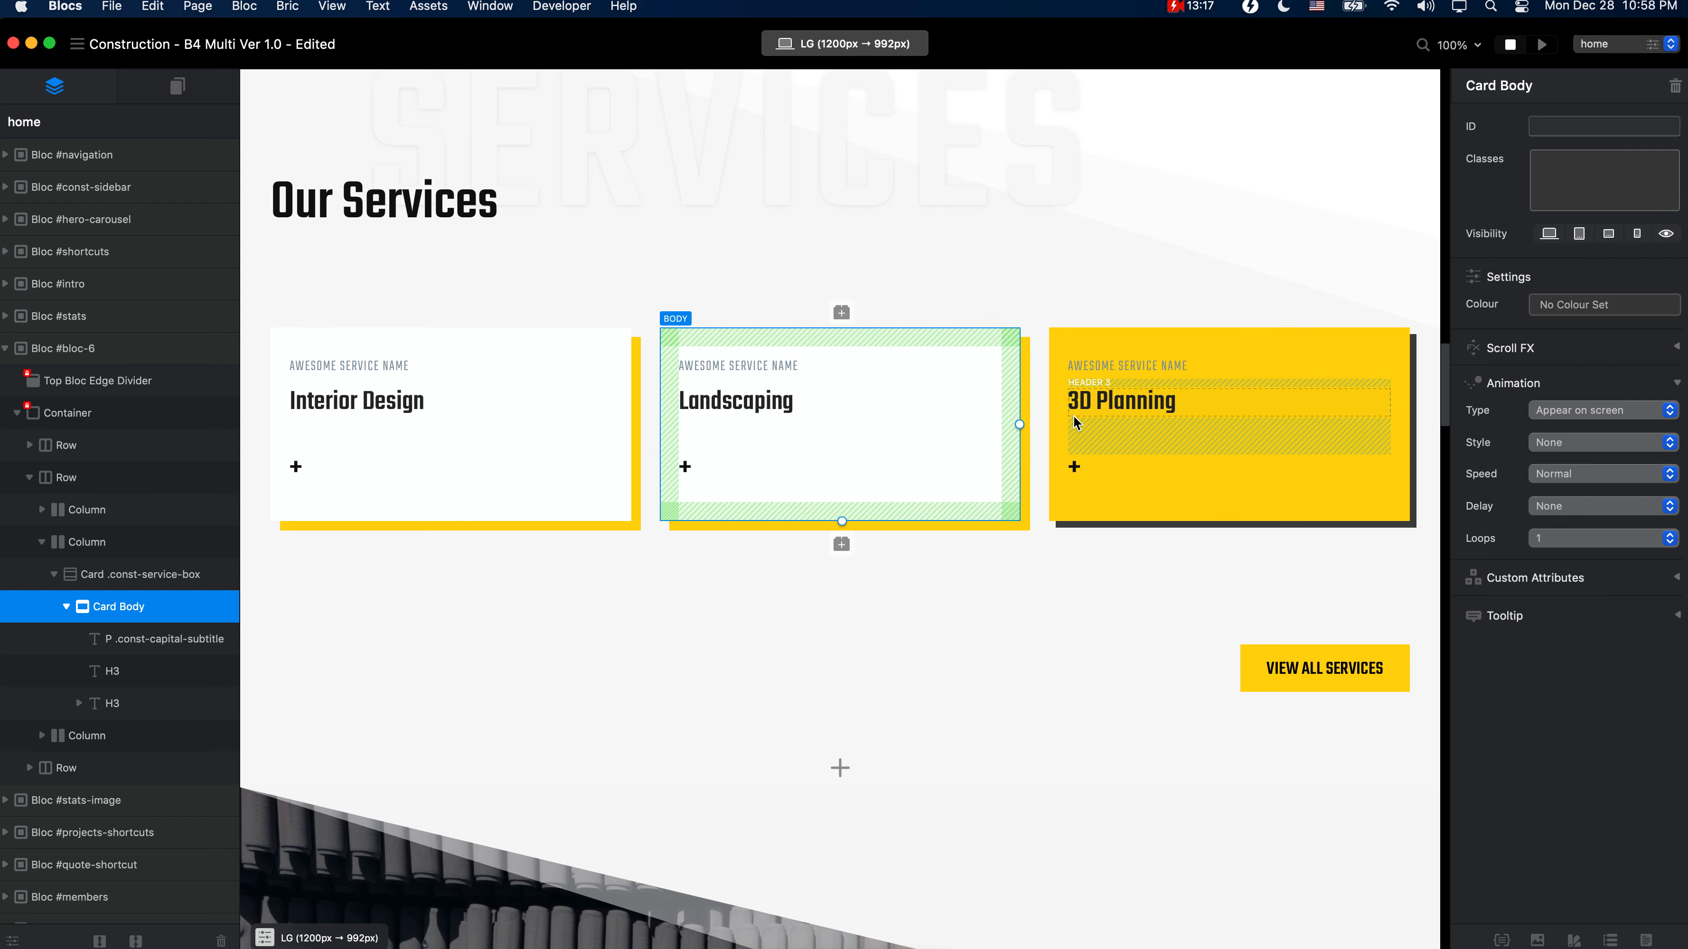
Step: Switch to the services page and inspect the plus links in the Landscaping, 3D Planning and Renovation cards of the services grid
{"action": "left_click", "coordinate": [1601, 45]}
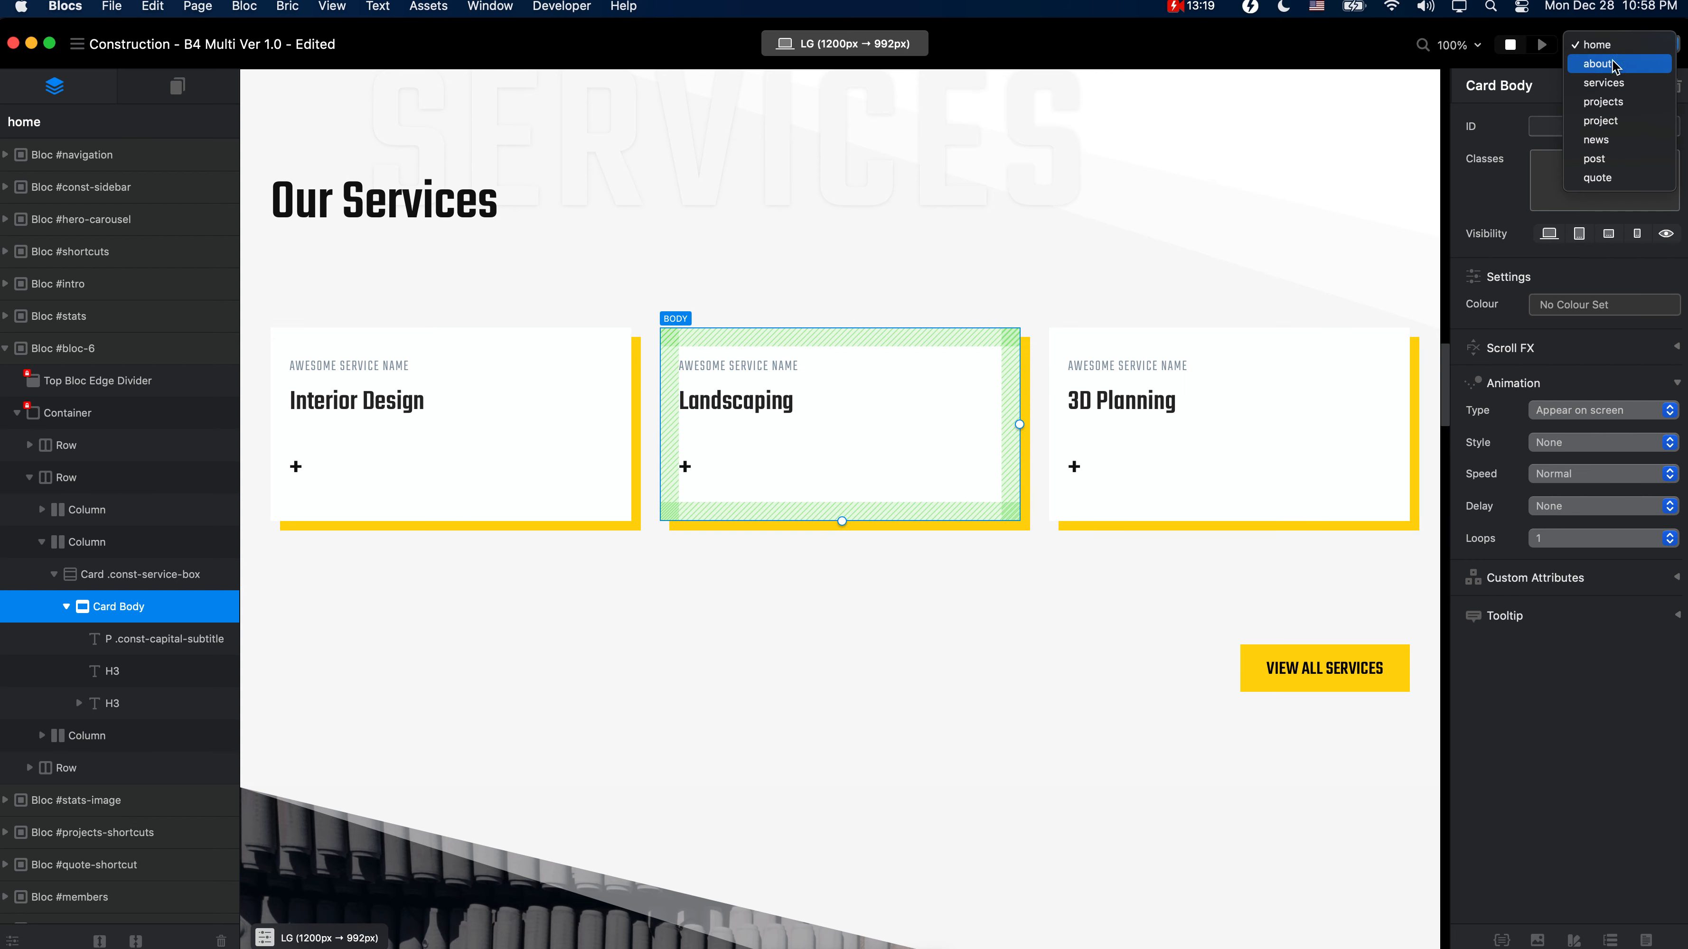
{"action": "left_click", "coordinate": [1604, 83]}
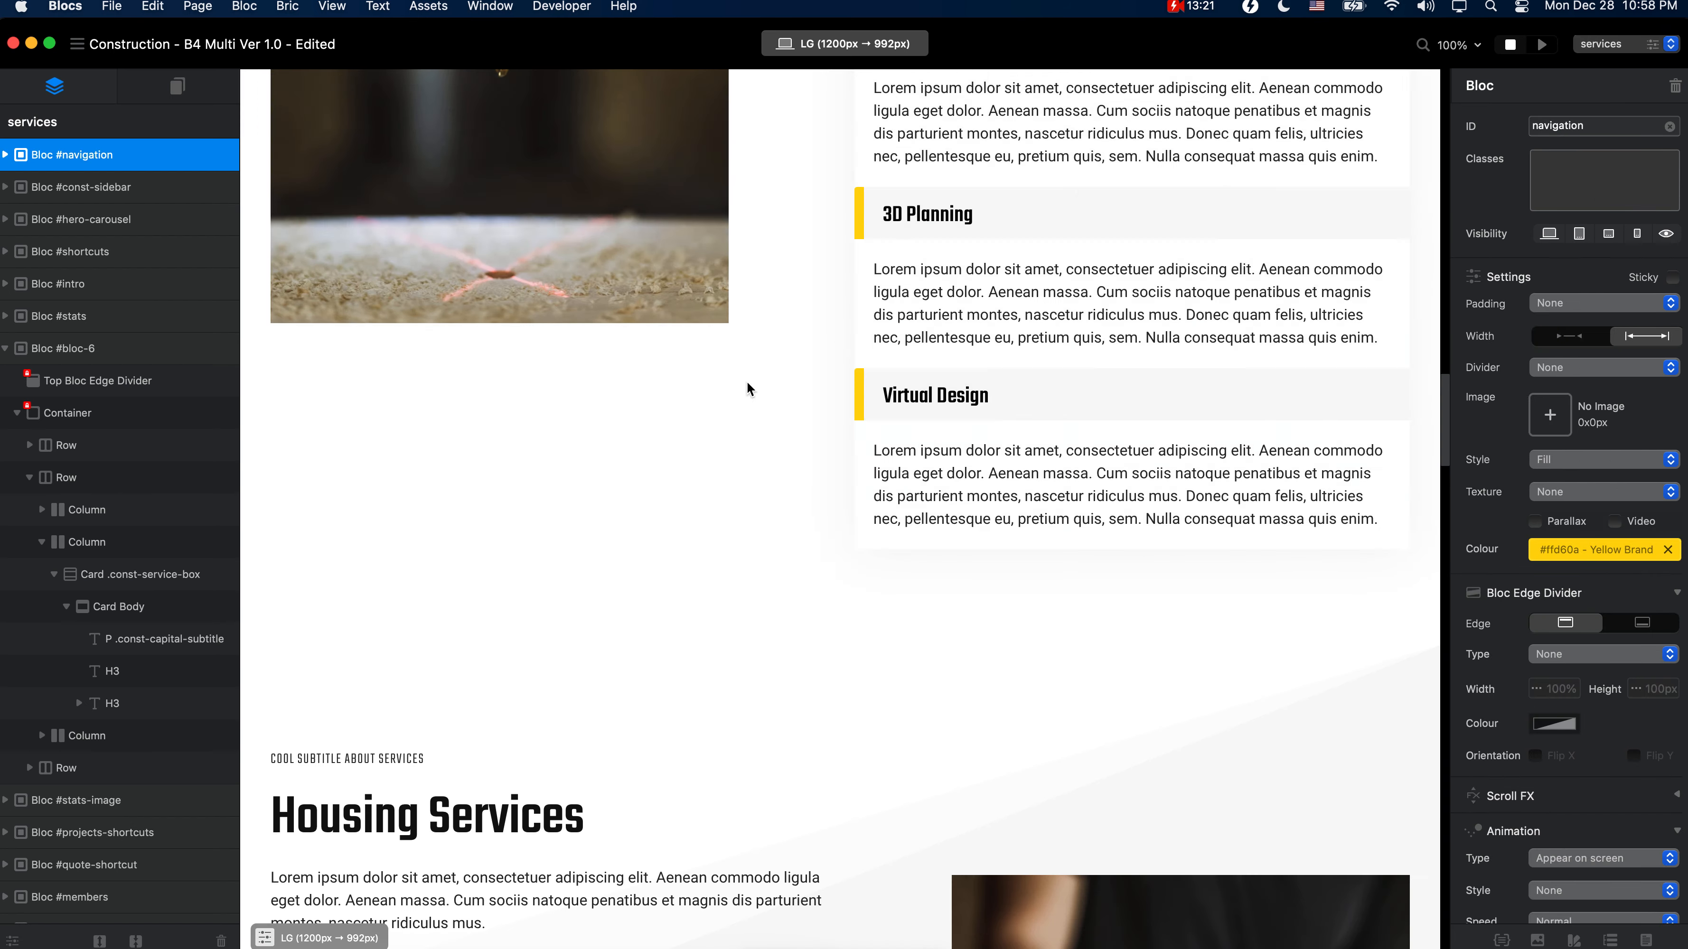
{"action": "scroll", "coordinate": [835, 549], "scroll_direction": "down", "scroll_amount": 15}
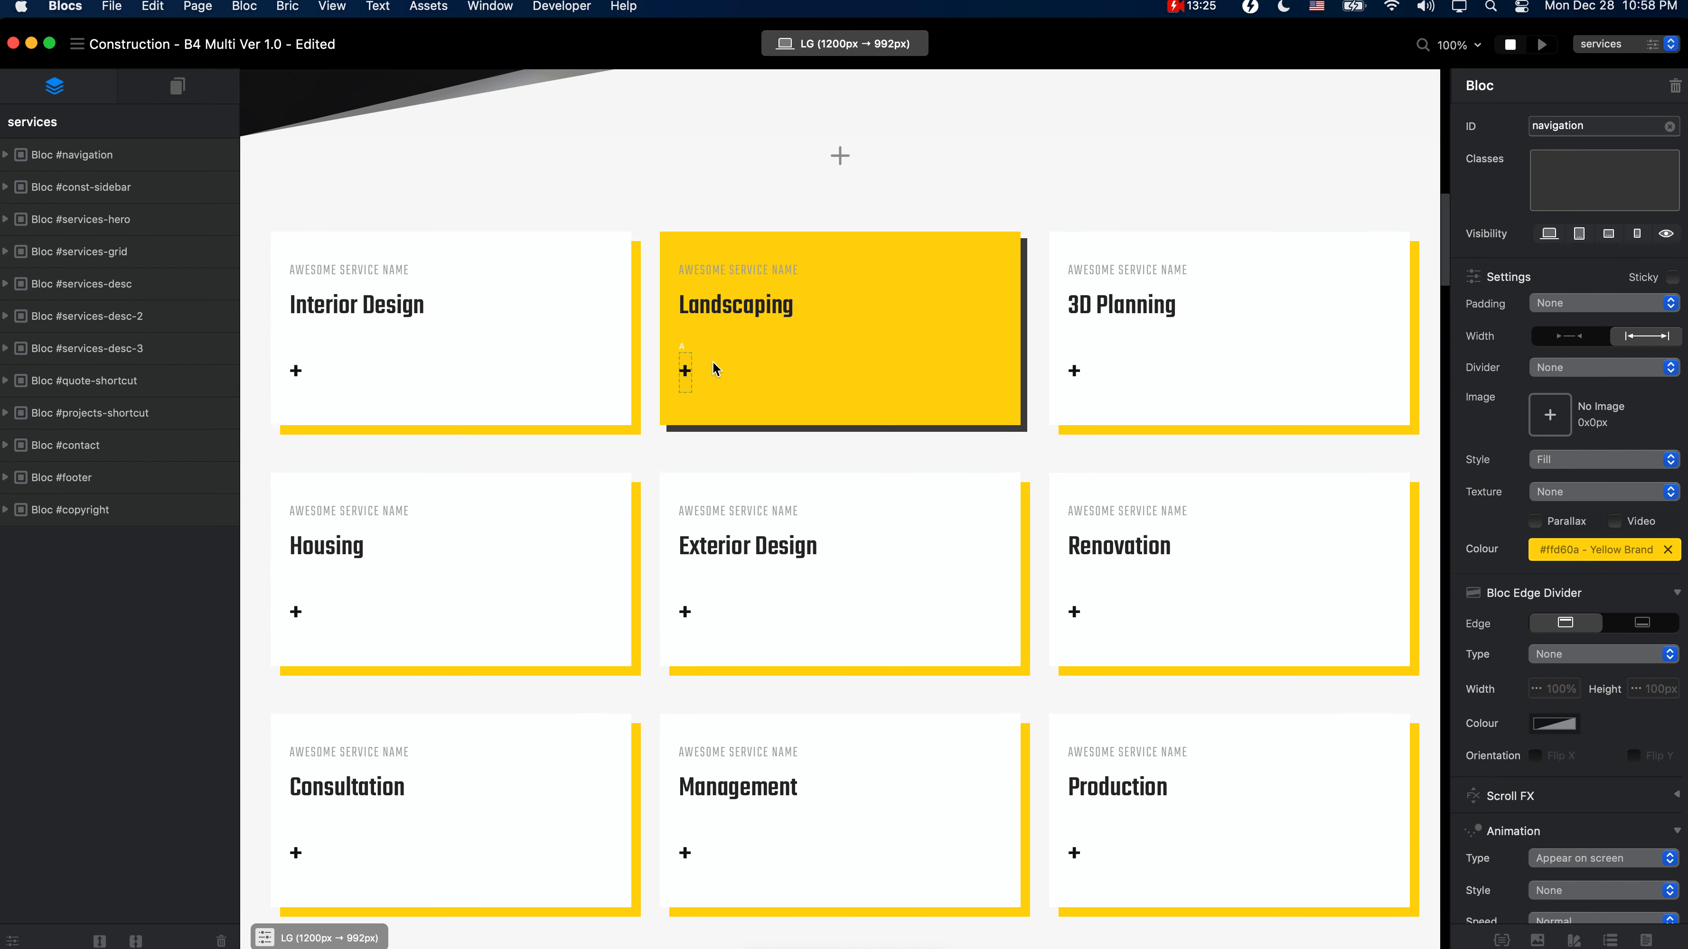
{"action": "left_click", "coordinate": [848, 353]}
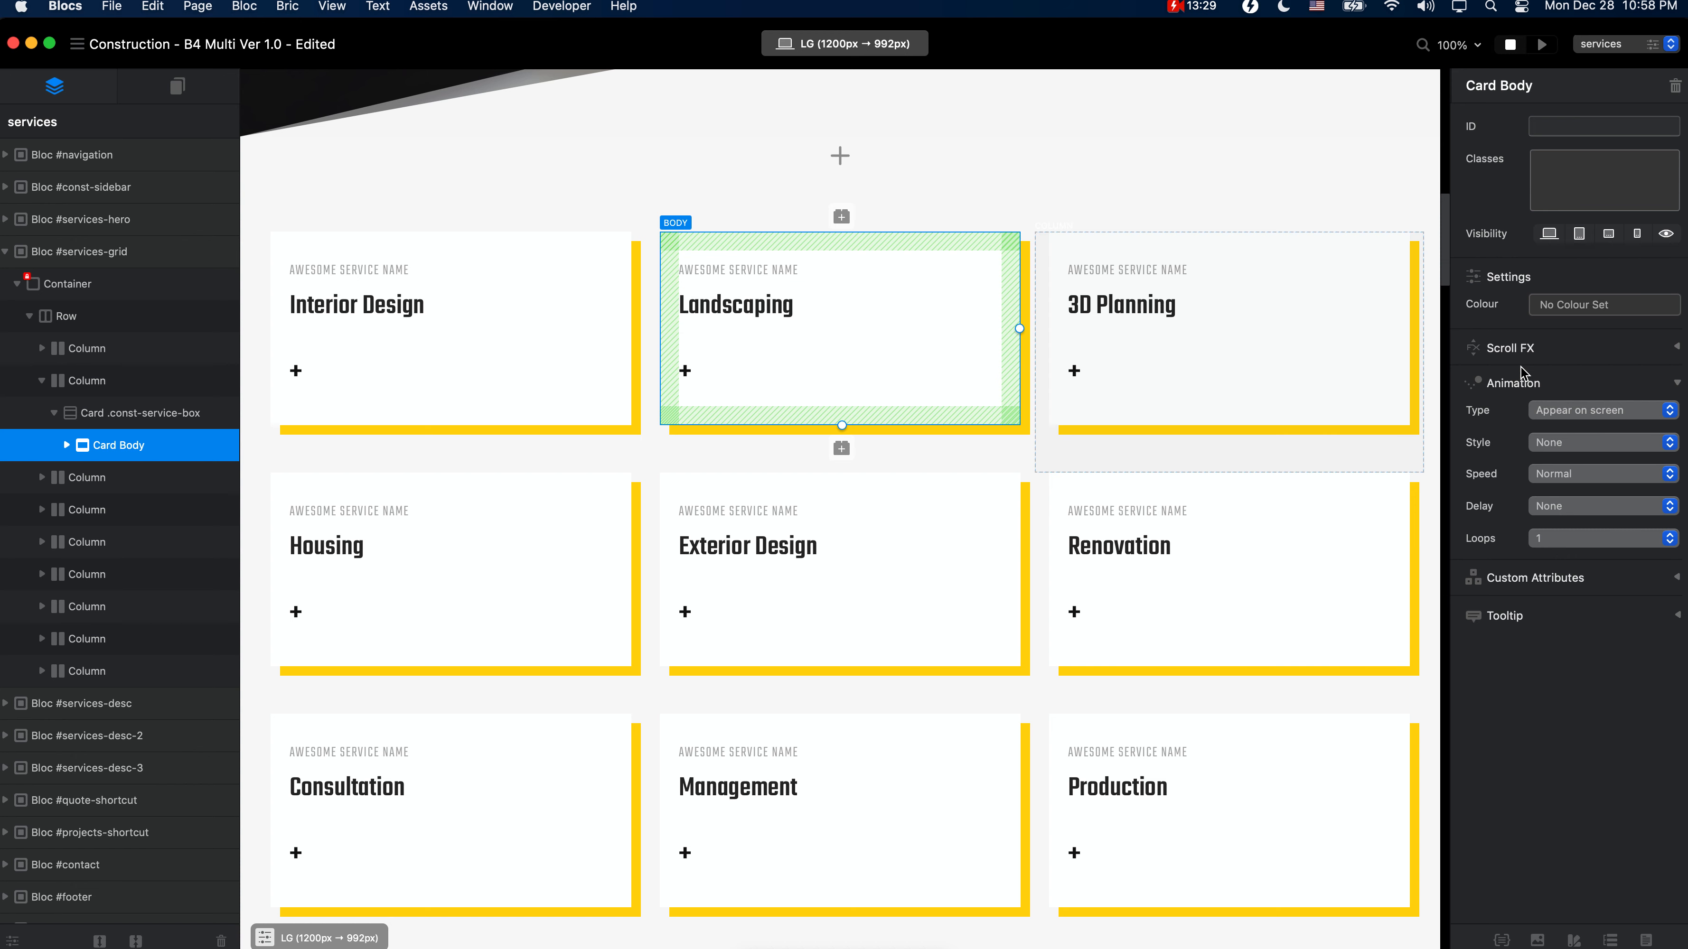
{"action": "left_click", "coordinate": [685, 373]}
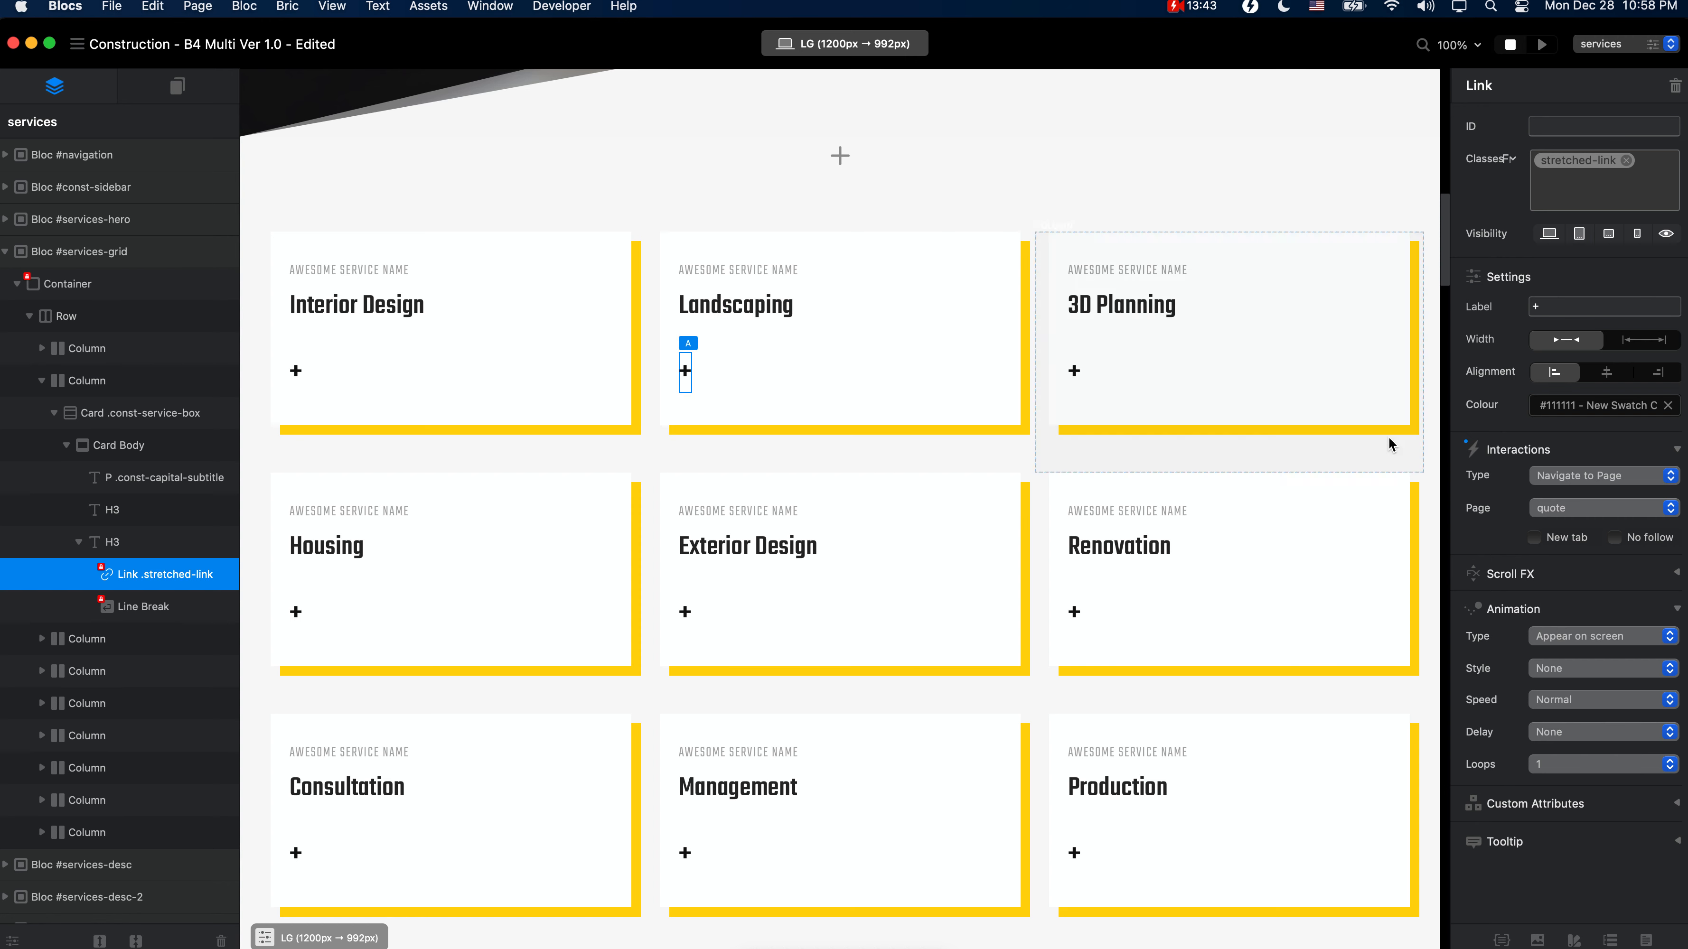
{"action": "left_click", "coordinate": [1075, 371]}
{"action": "left_click", "coordinate": [1076, 609]}
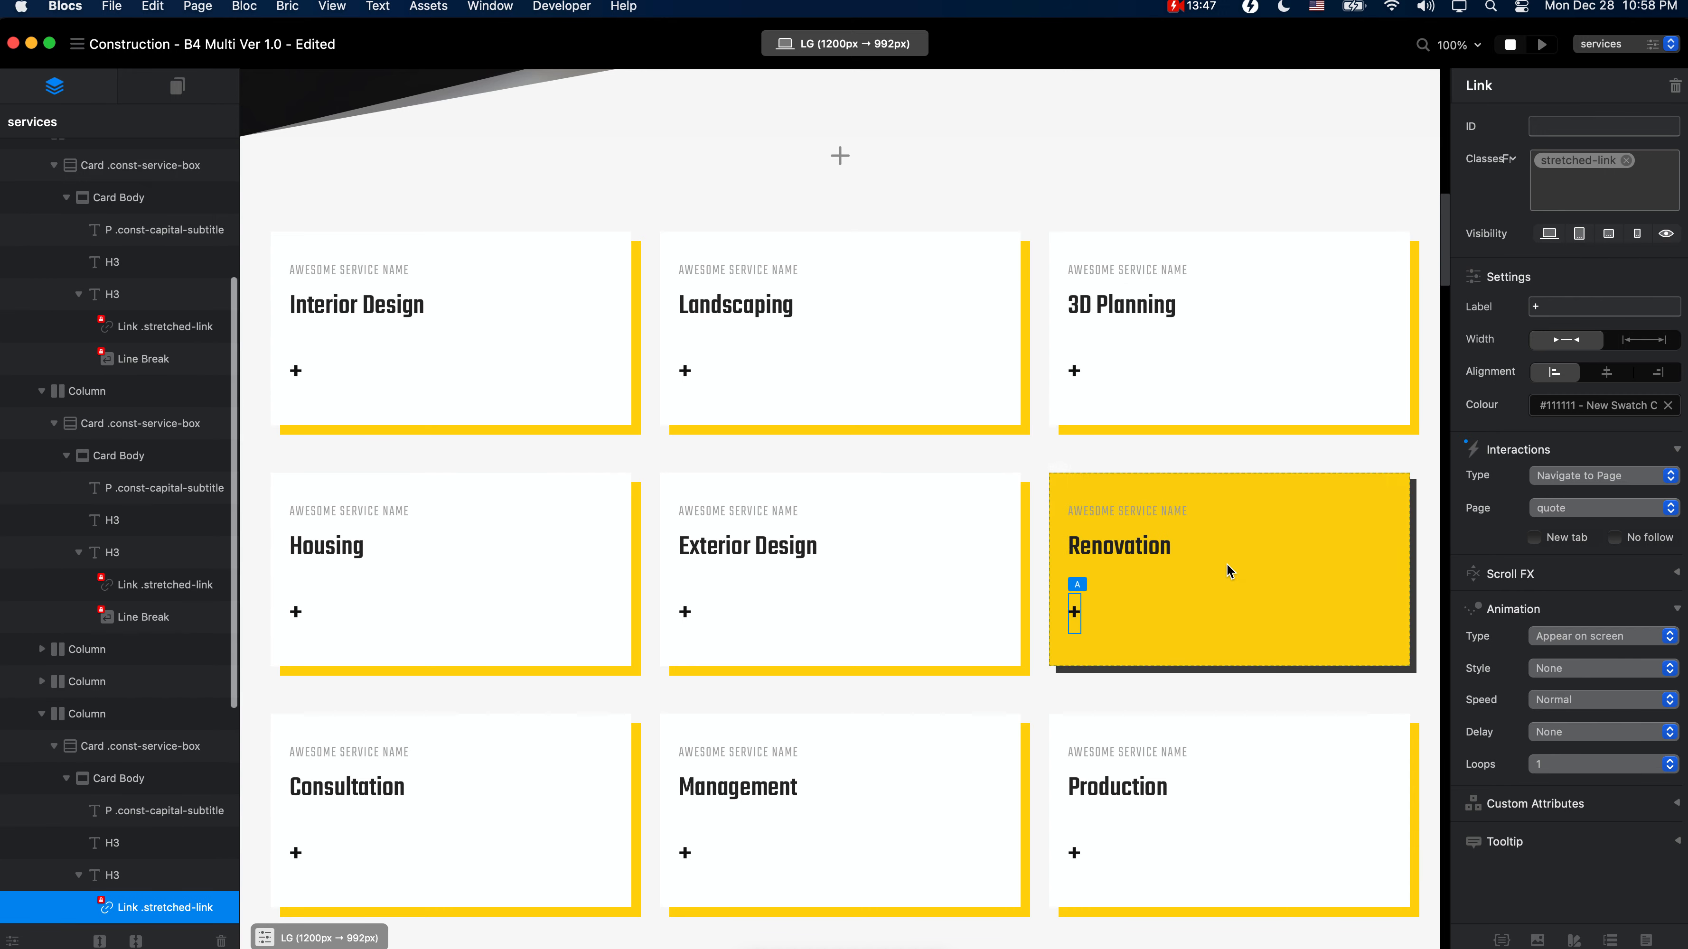
Step: Look through the rest of the services page down to the footer and return to the home page
{"action": "scroll", "coordinate": [1226, 563], "scroll_direction": "down", "scroll_amount": 10}
{"action": "scroll", "coordinate": [1226, 566], "scroll_direction": "down", "scroll_amount": 15}
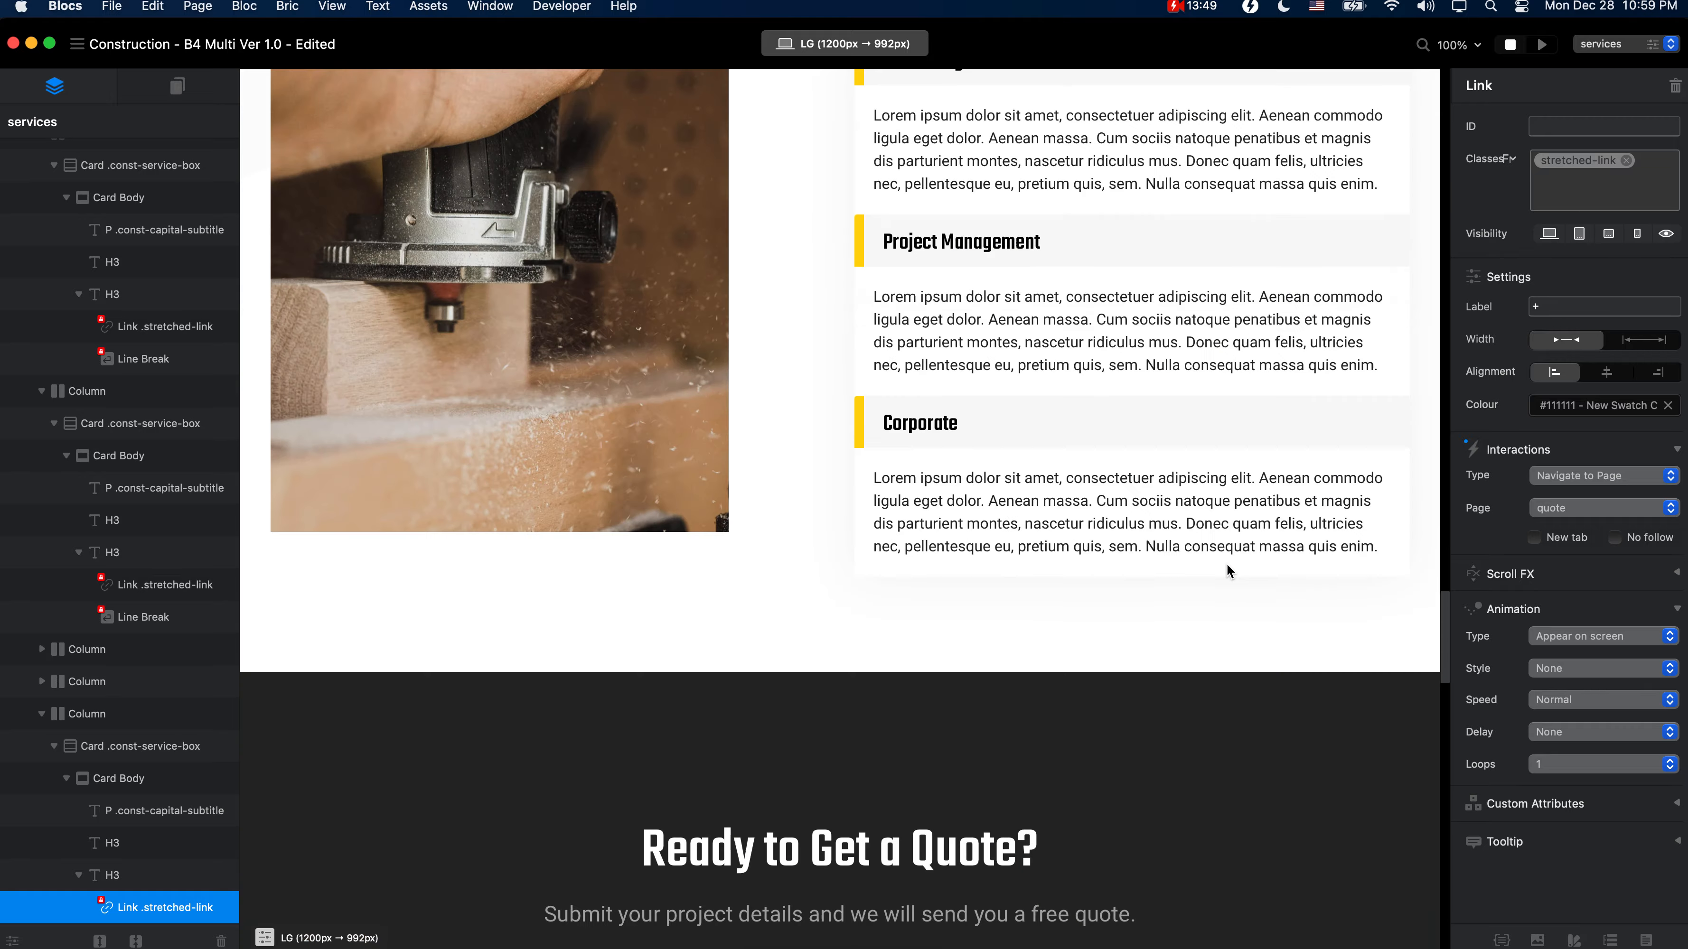
{"action": "scroll", "coordinate": [1227, 566], "scroll_direction": "down", "scroll_amount": 15}
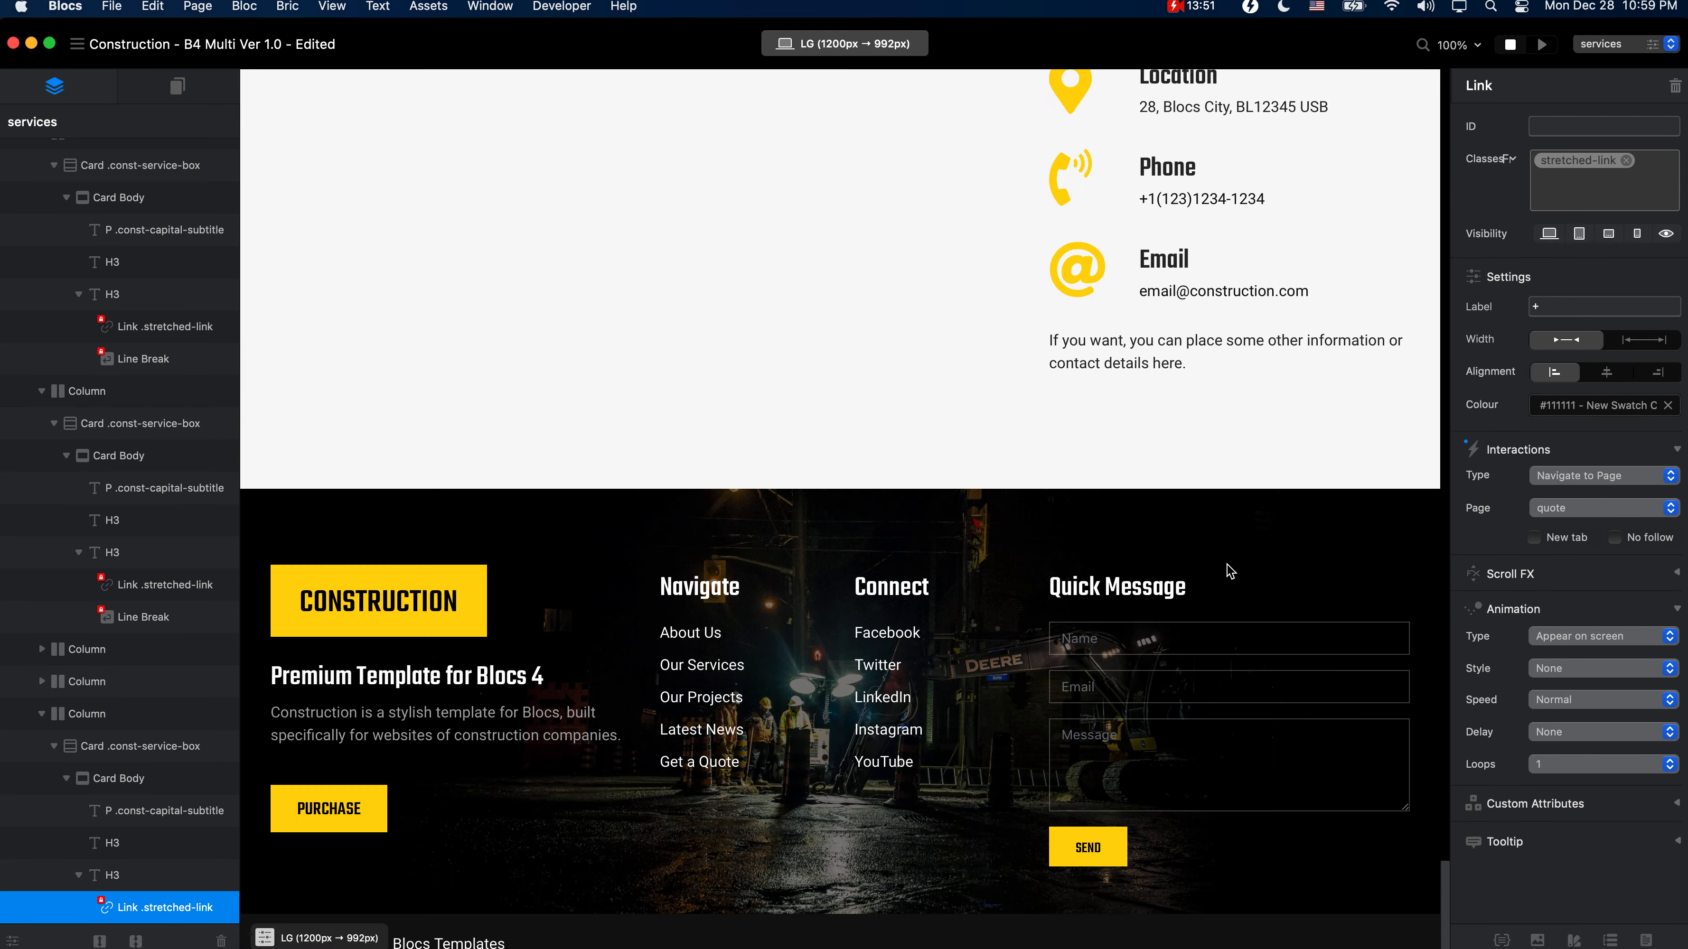
{"action": "scroll", "coordinate": [1230, 572], "scroll_direction": "up", "scroll_amount": 20}
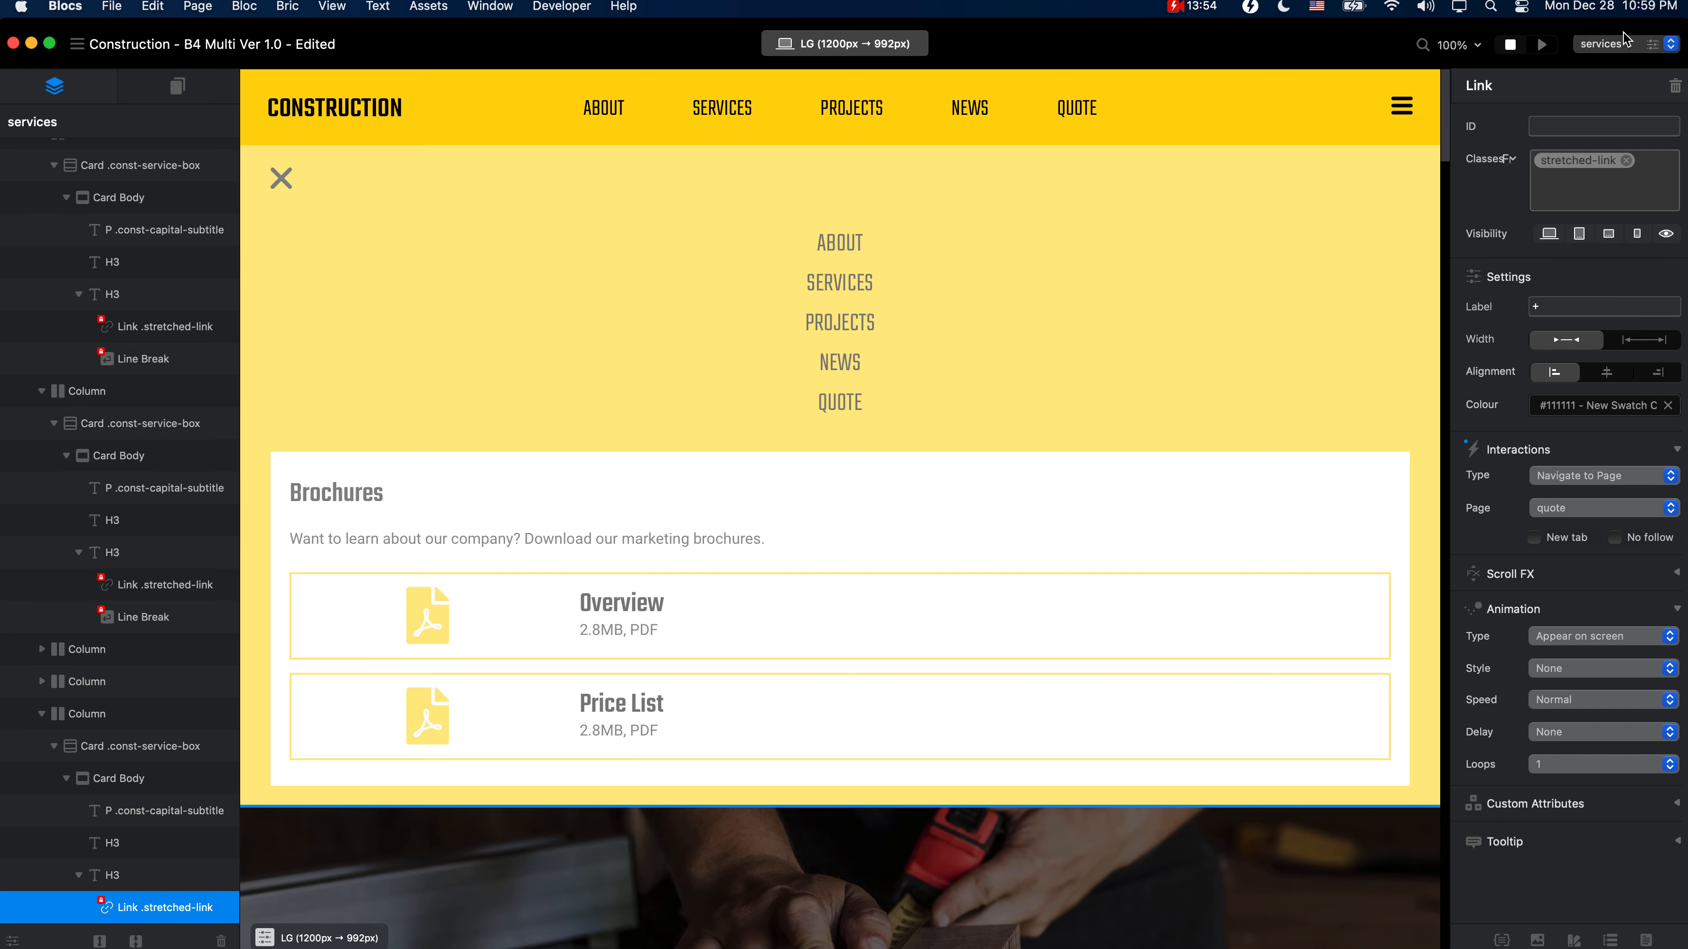
{"action": "left_click", "coordinate": [1624, 40]}
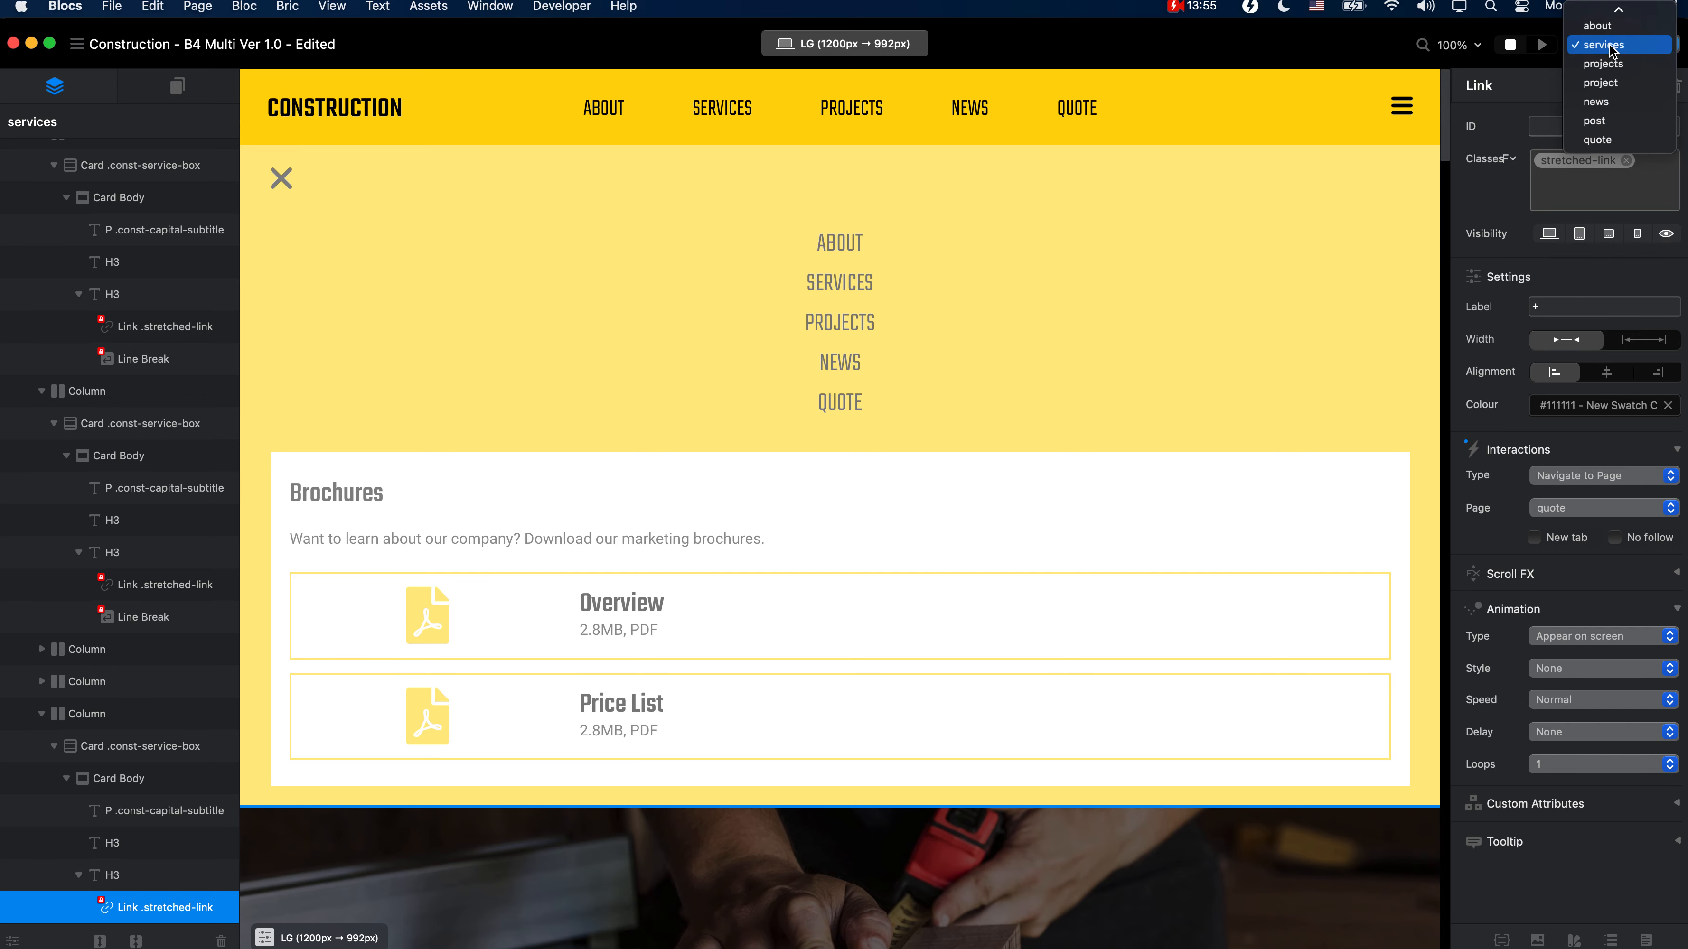
{"action": "left_click", "coordinate": [1603, 15]}
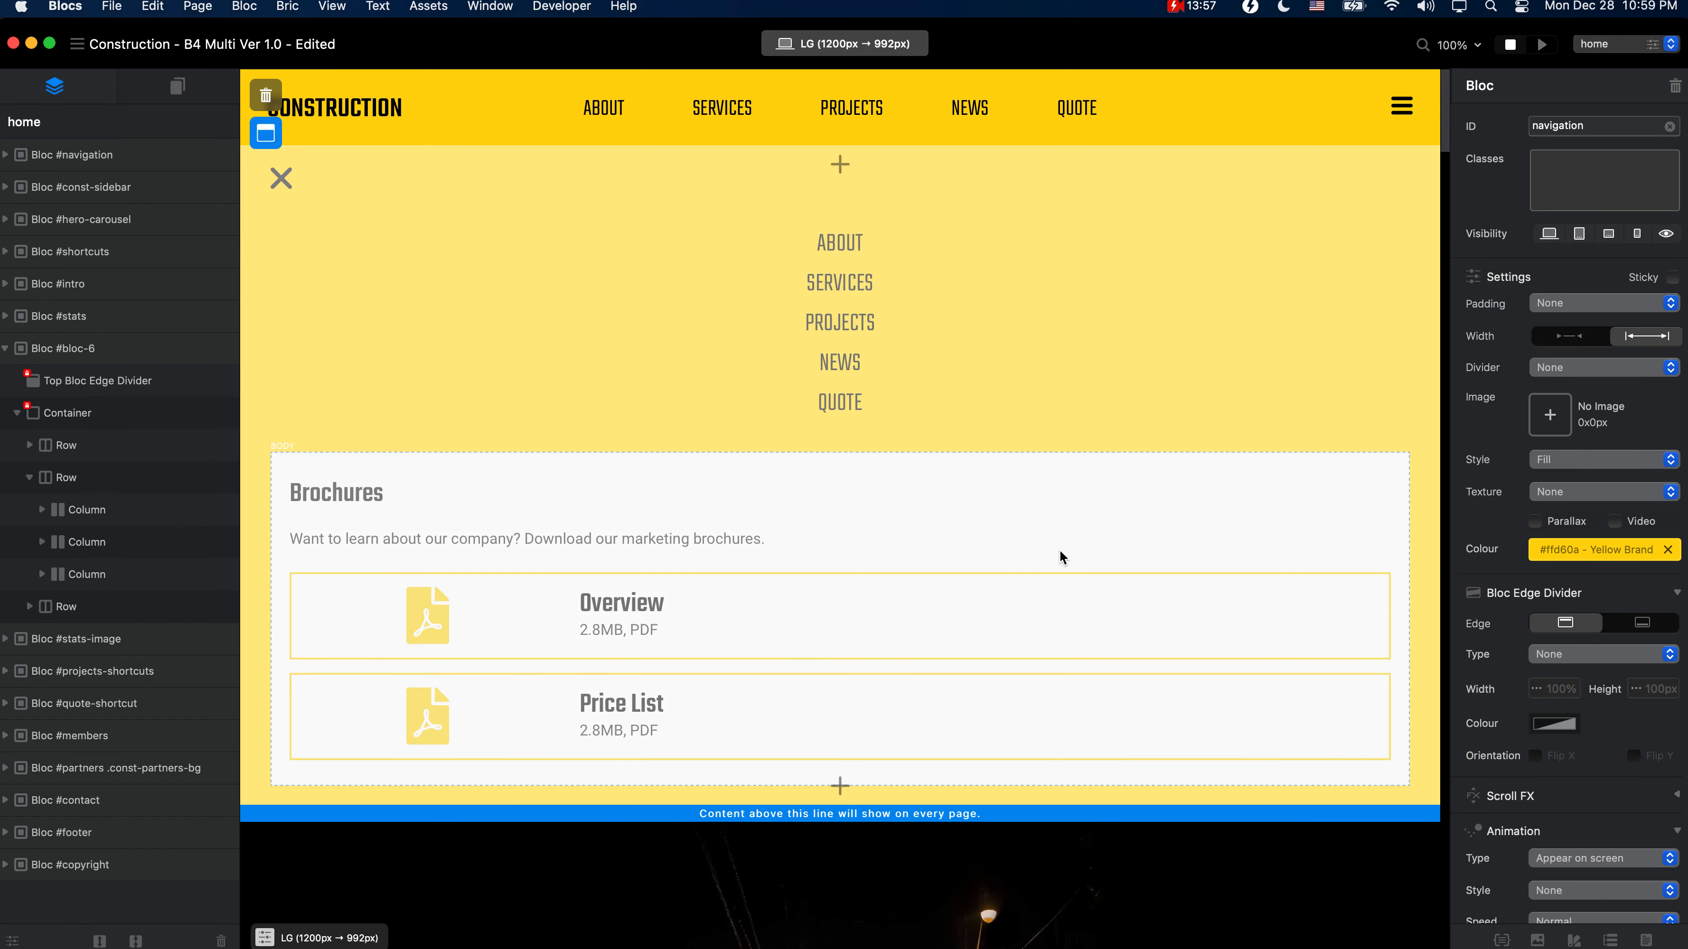
Step: Look over the home page down to Featured Projects, and select the stats-image bloc to inspect its settings
{"action": "scroll", "coordinate": [1058, 554], "scroll_direction": "down", "scroll_amount": 10}
{"action": "scroll", "coordinate": [1060, 556], "scroll_direction": "down", "scroll_amount": 10}
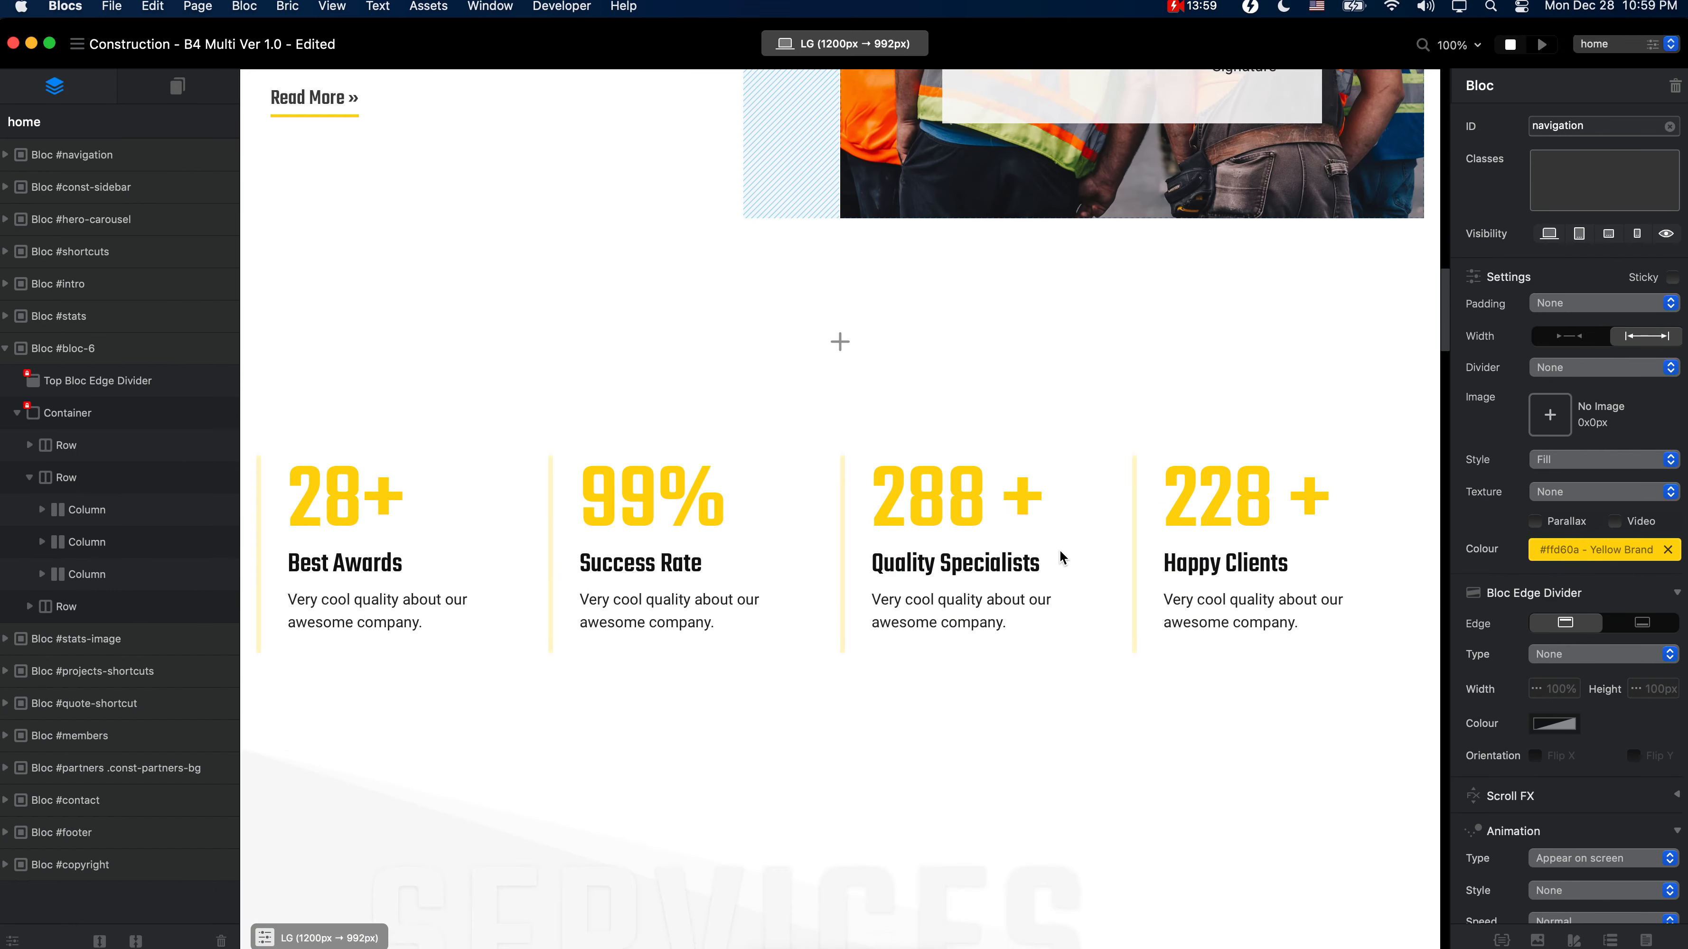
{"action": "scroll", "coordinate": [1060, 557], "scroll_direction": "down", "scroll_amount": 10}
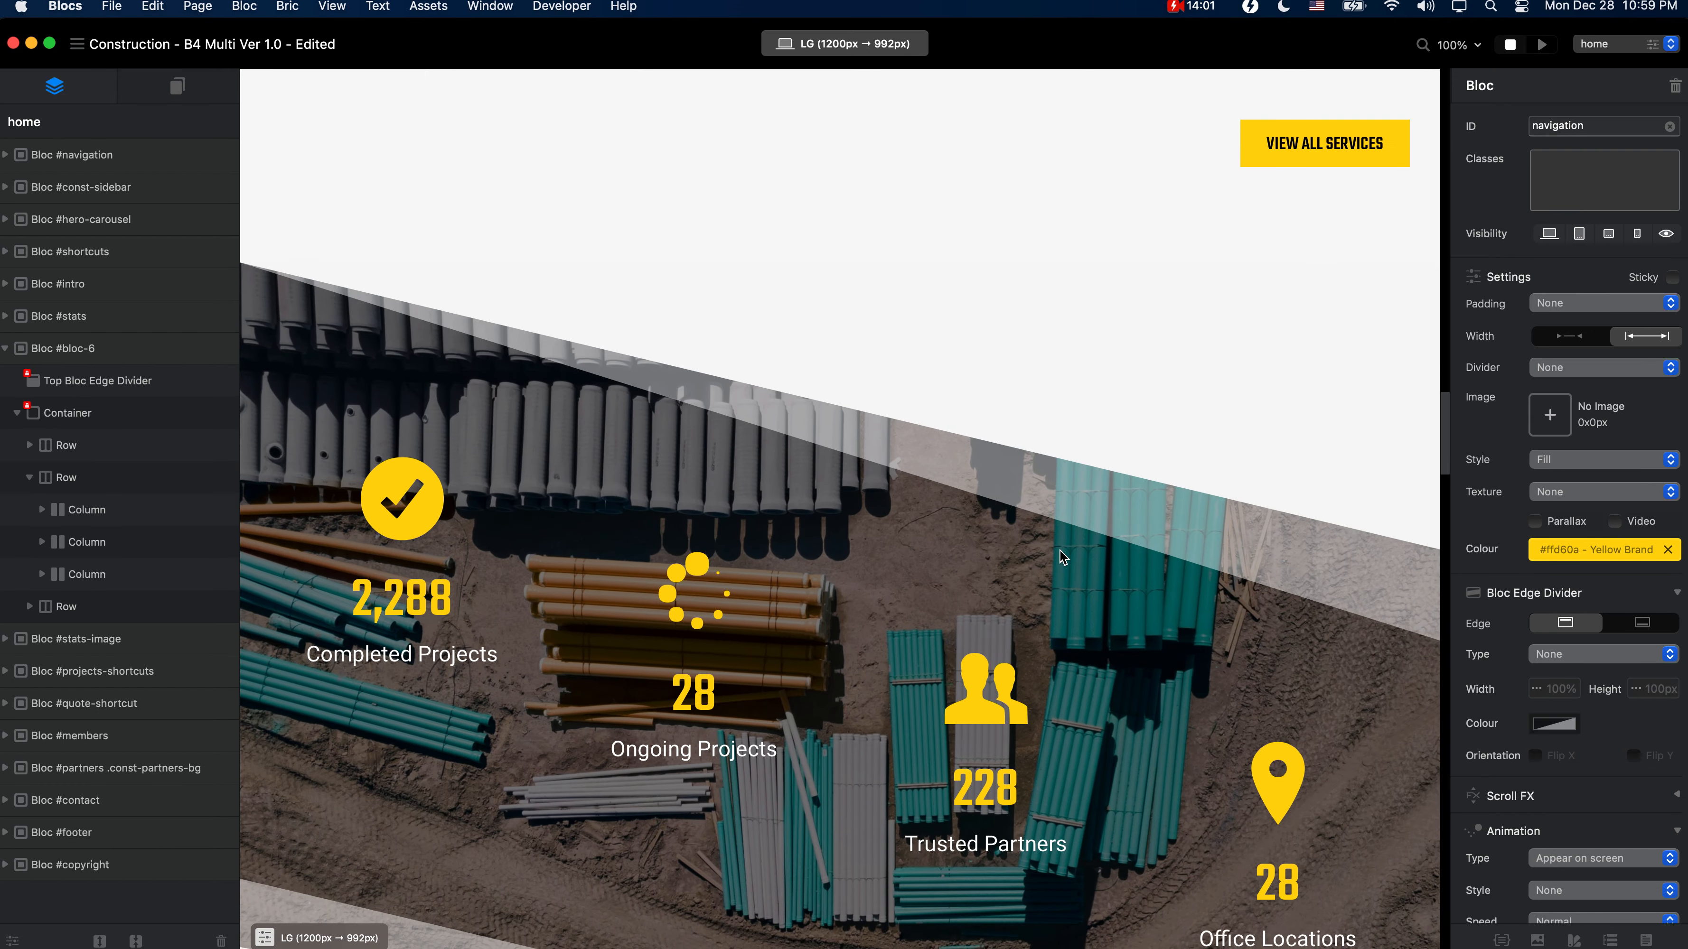
{"action": "scroll", "coordinate": [1060, 557], "scroll_direction": "down", "scroll_amount": 4}
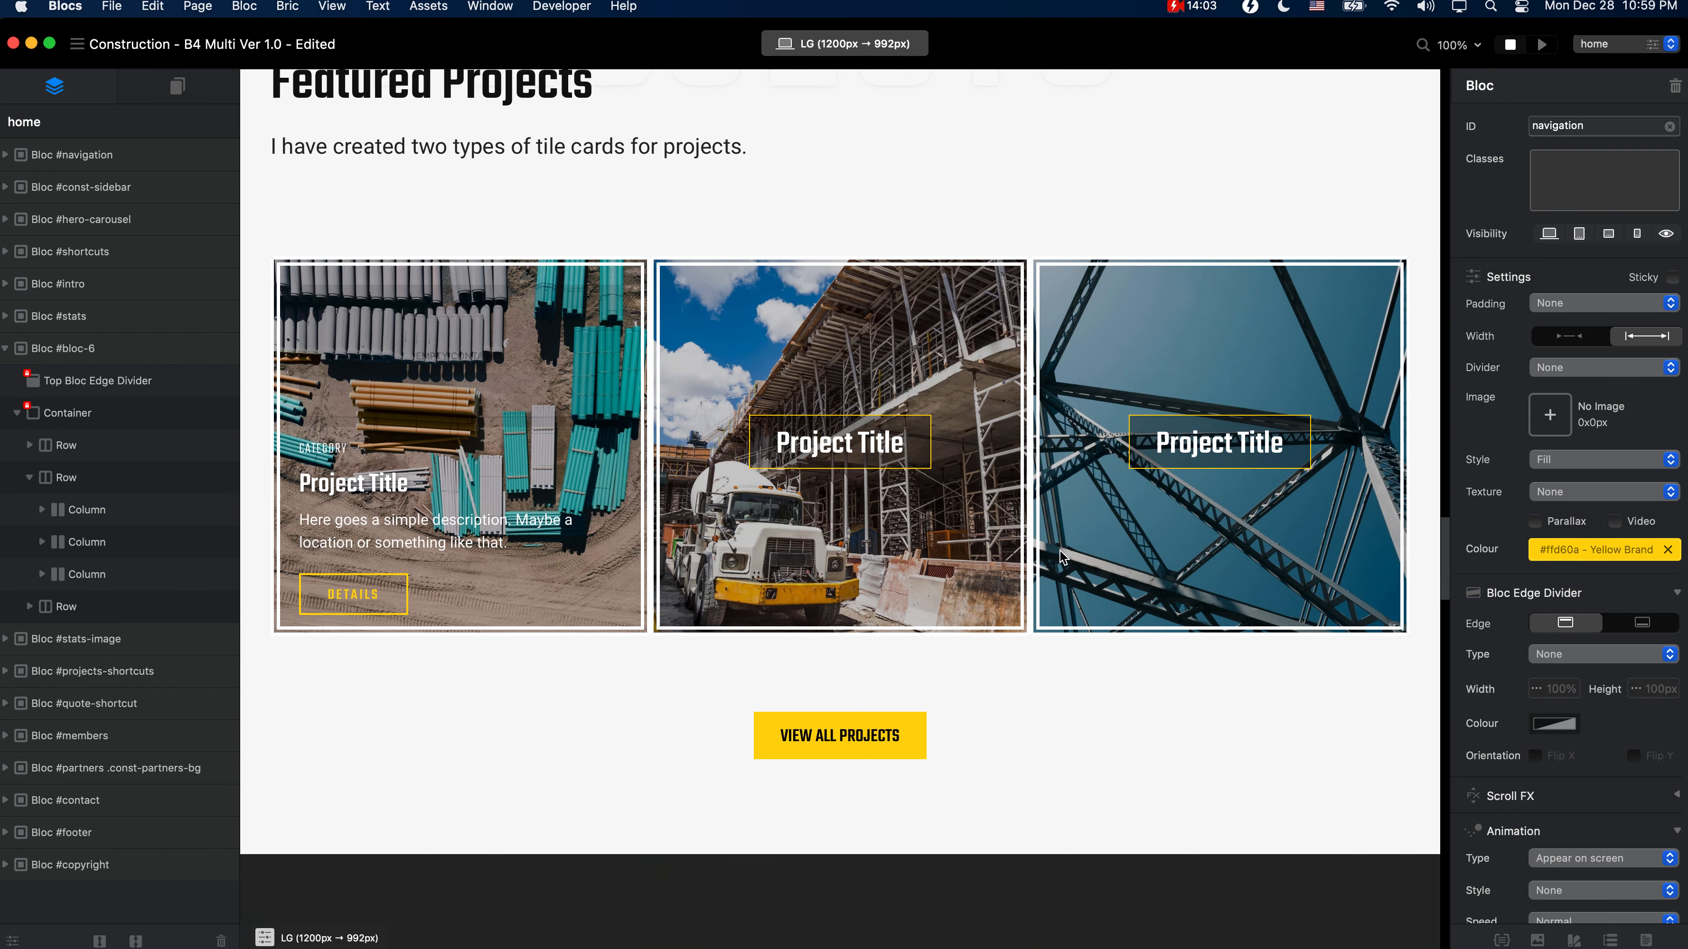
{"action": "scroll", "coordinate": [1197, 373], "scroll_direction": "up", "scroll_amount": 15}
{"action": "left_click", "coordinate": [1200, 374]}
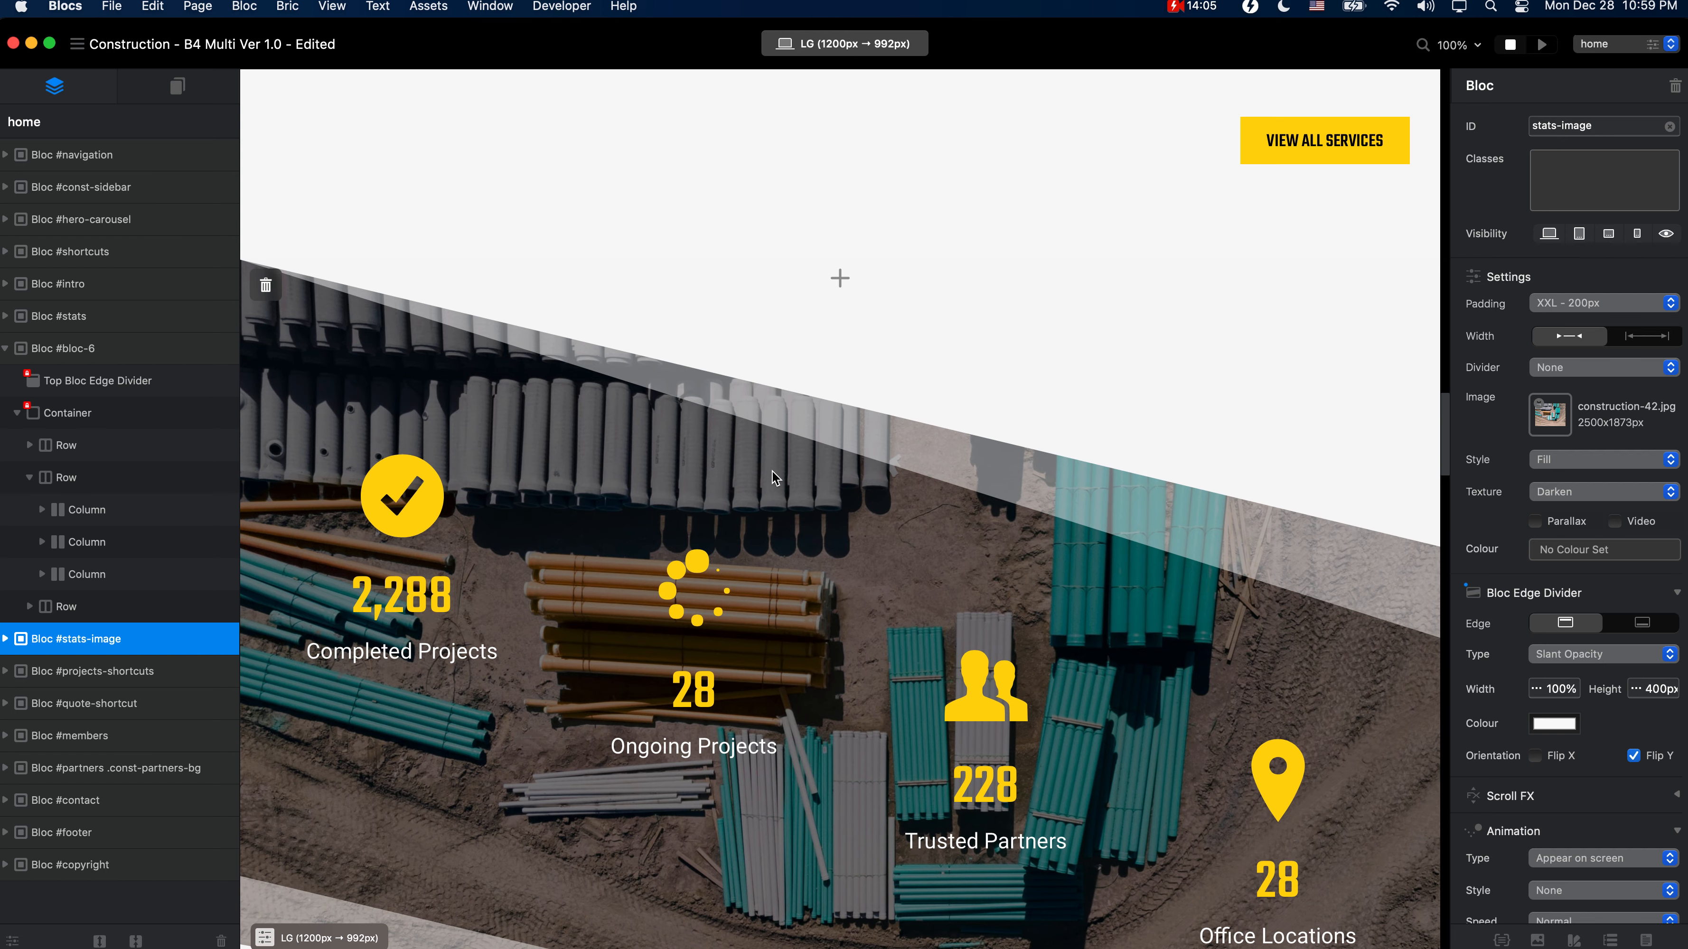
Step: Check the stats-image bloc's layout at the MD, SM and XS breakpoints and return to LG
{"action": "left_click", "coordinate": [879, 43]}
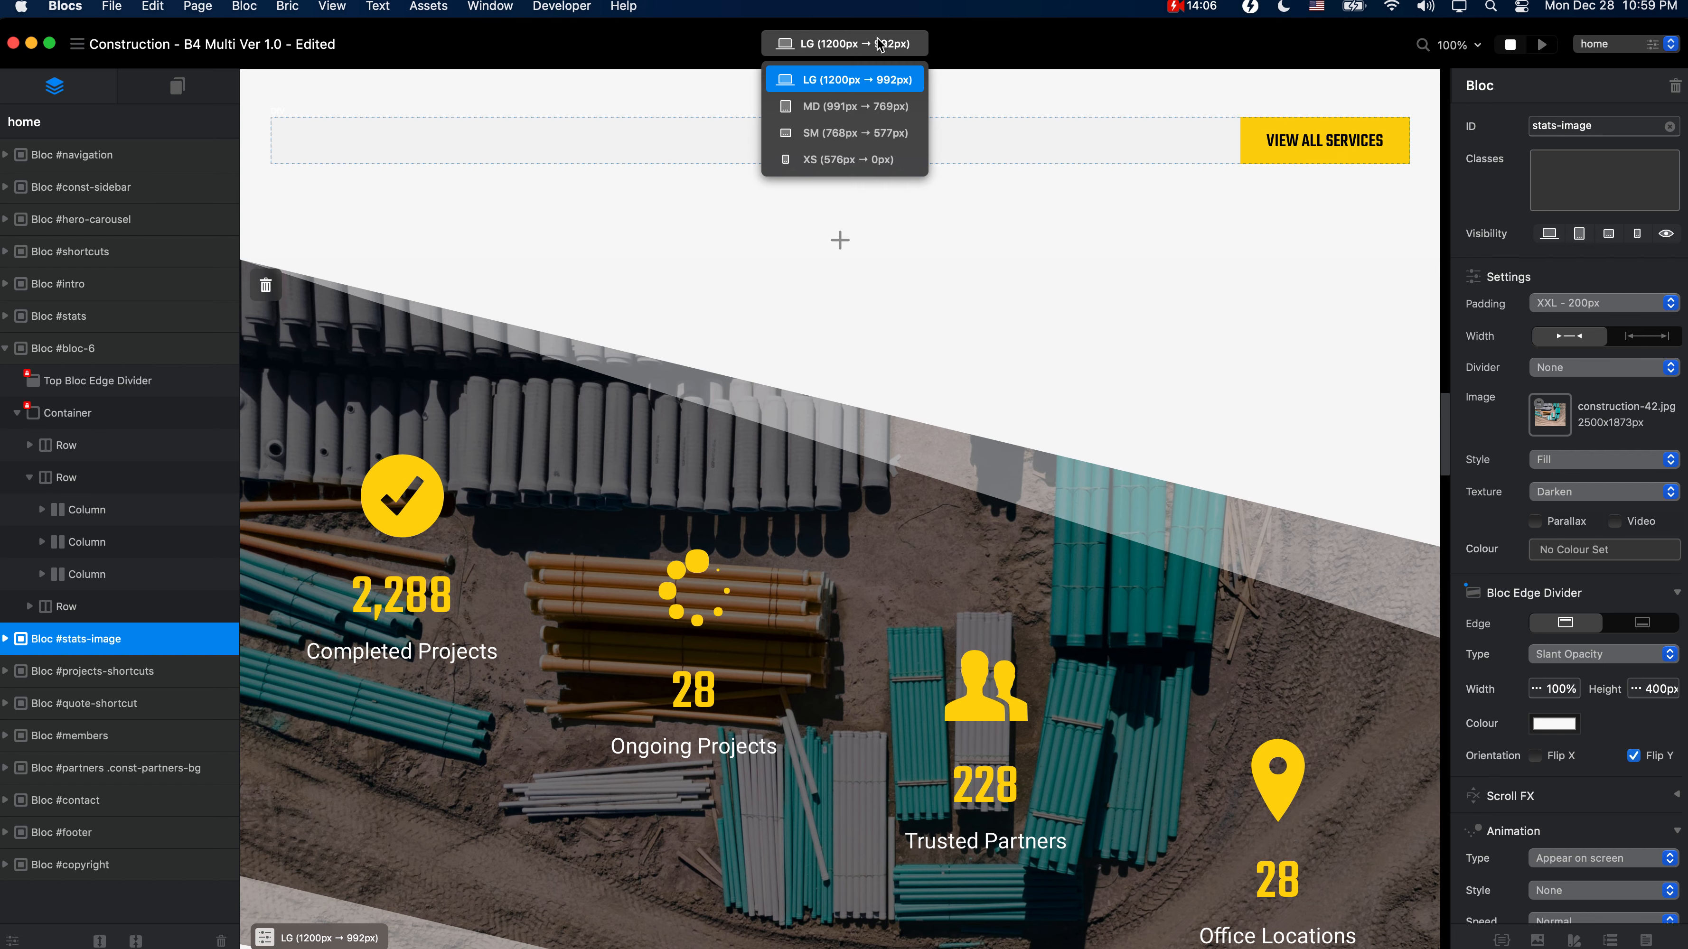
{"action": "left_click", "coordinate": [882, 108]}
{"action": "left_click", "coordinate": [884, 133]}
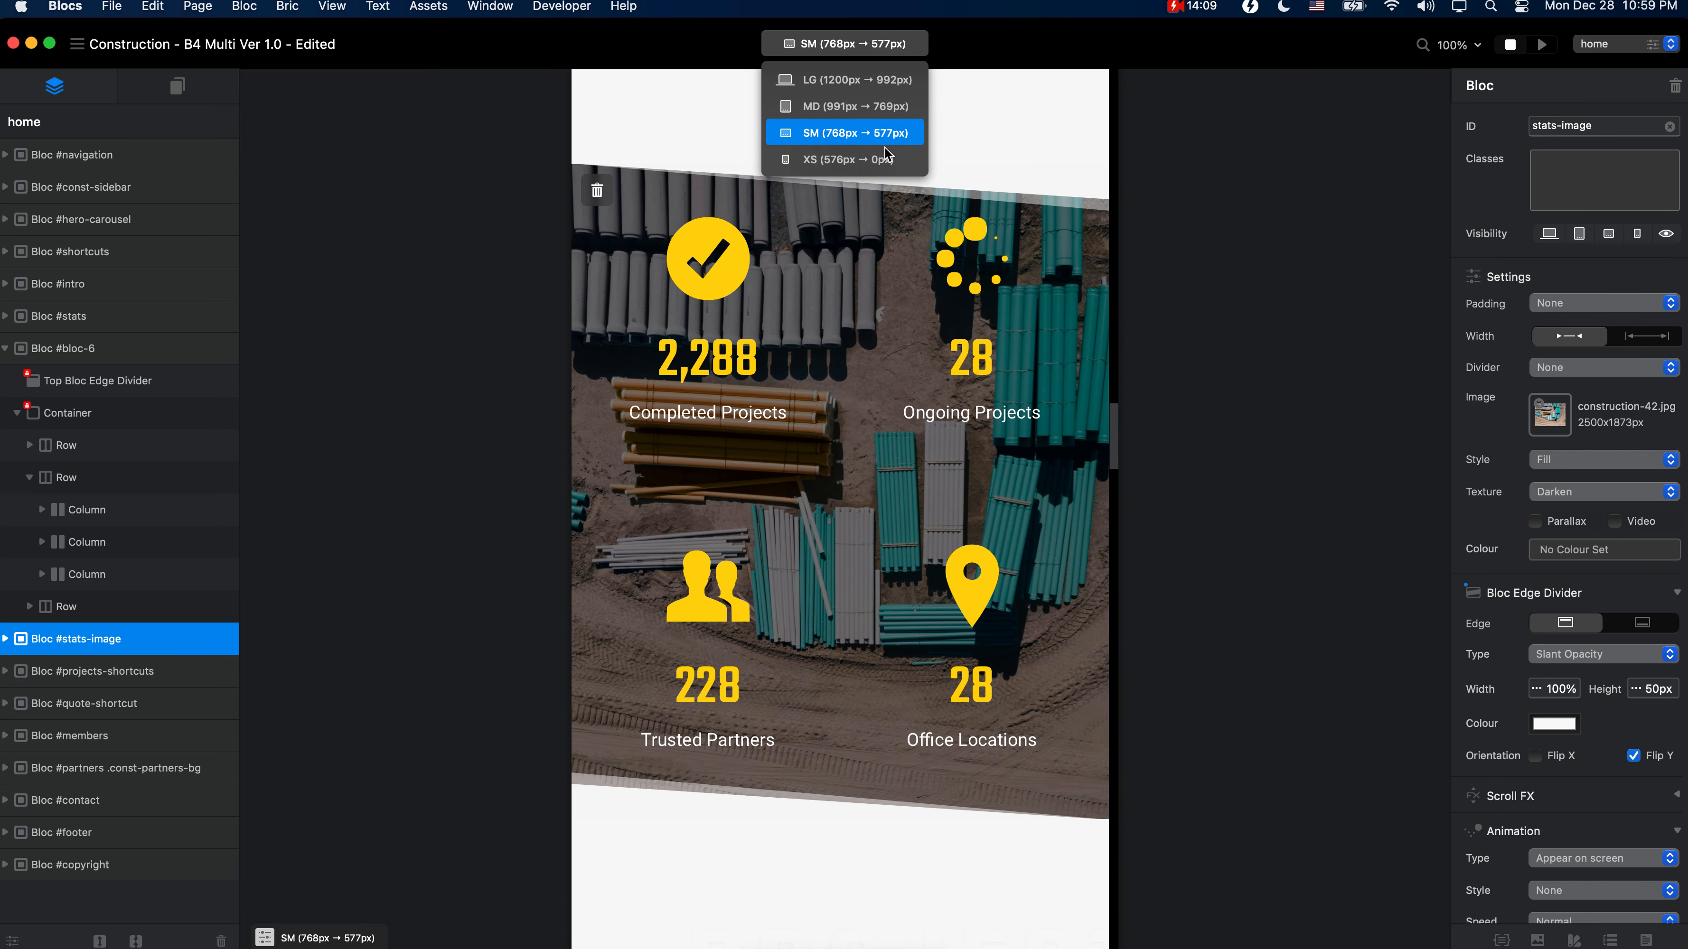
{"action": "left_click", "coordinate": [888, 158]}
{"action": "left_click", "coordinate": [884, 80]}
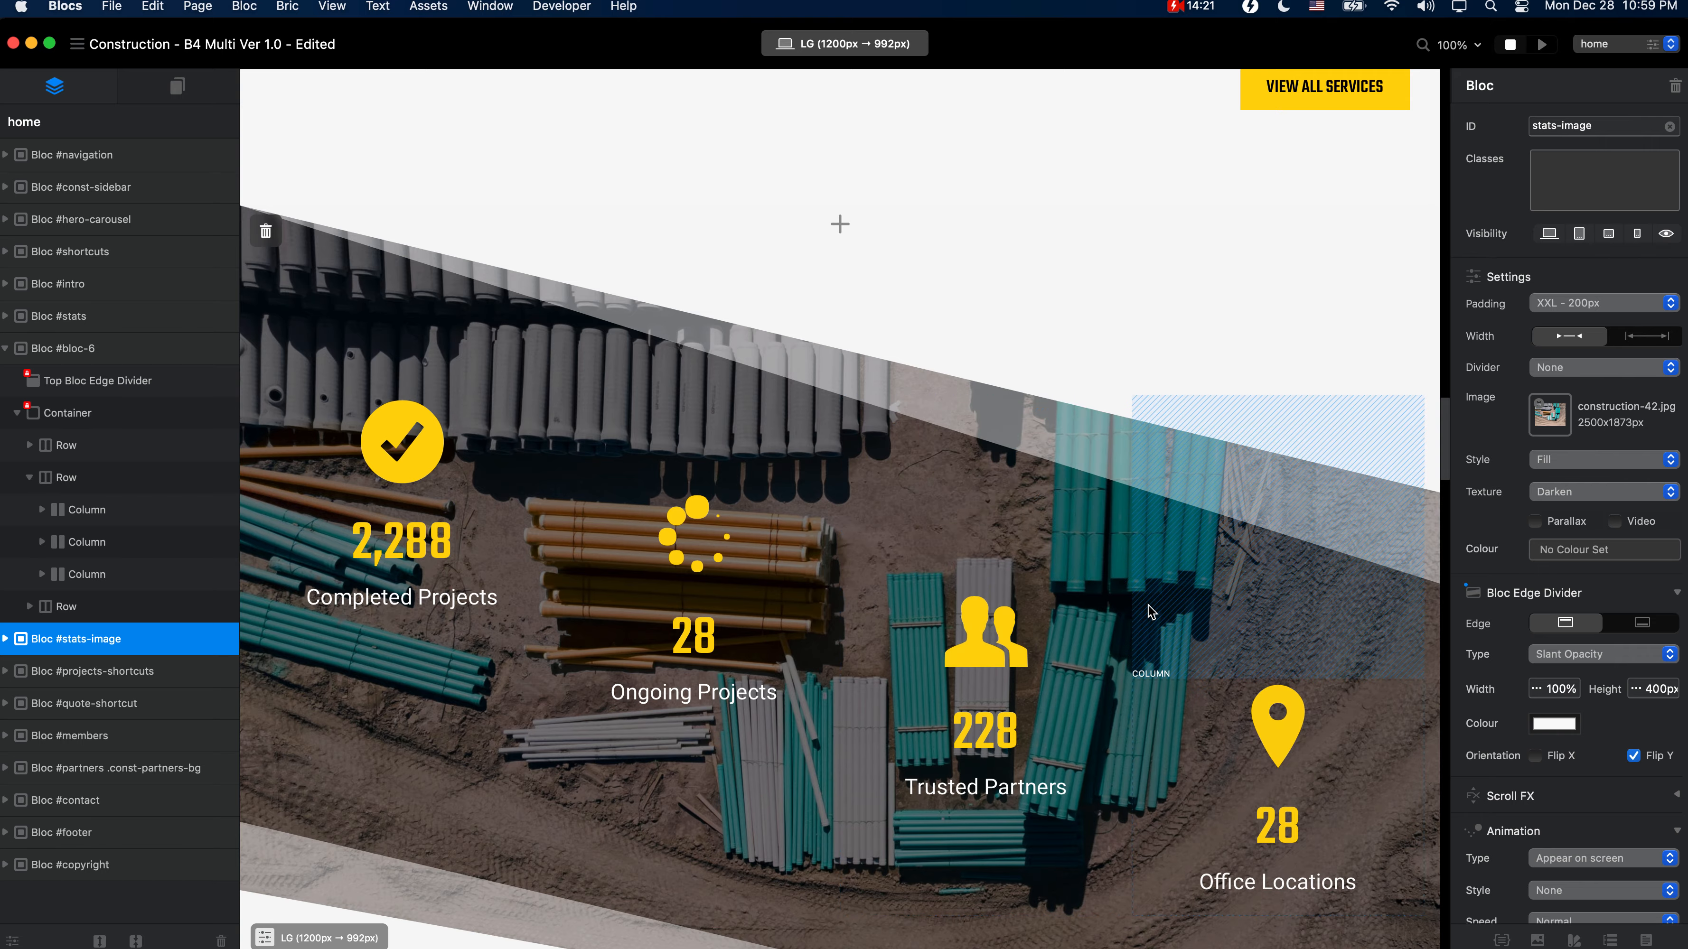
Step: Look over the Featured Projects and Amazing Global Partners sections of the home page on the design canvas
{"action": "scroll", "coordinate": [1148, 607], "scroll_direction": "down", "scroll_amount": 10}
{"action": "scroll", "coordinate": [1148, 606], "scroll_direction": "down", "scroll_amount": 10}
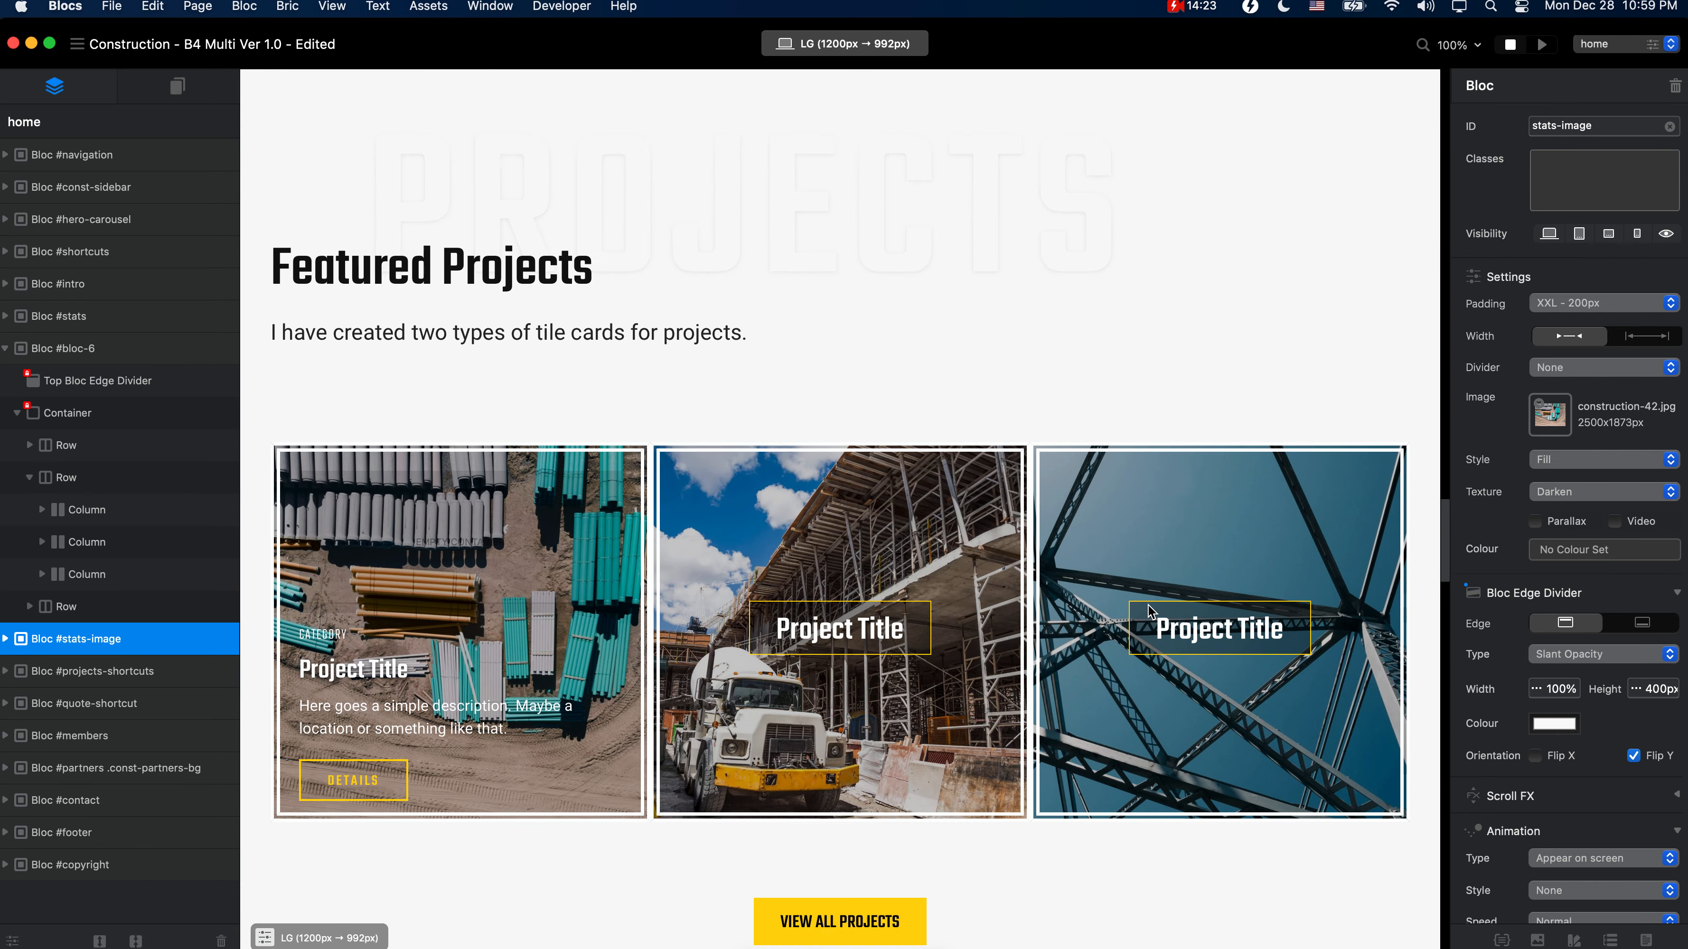
{"action": "scroll", "coordinate": [1148, 606], "scroll_direction": "down", "scroll_amount": 10}
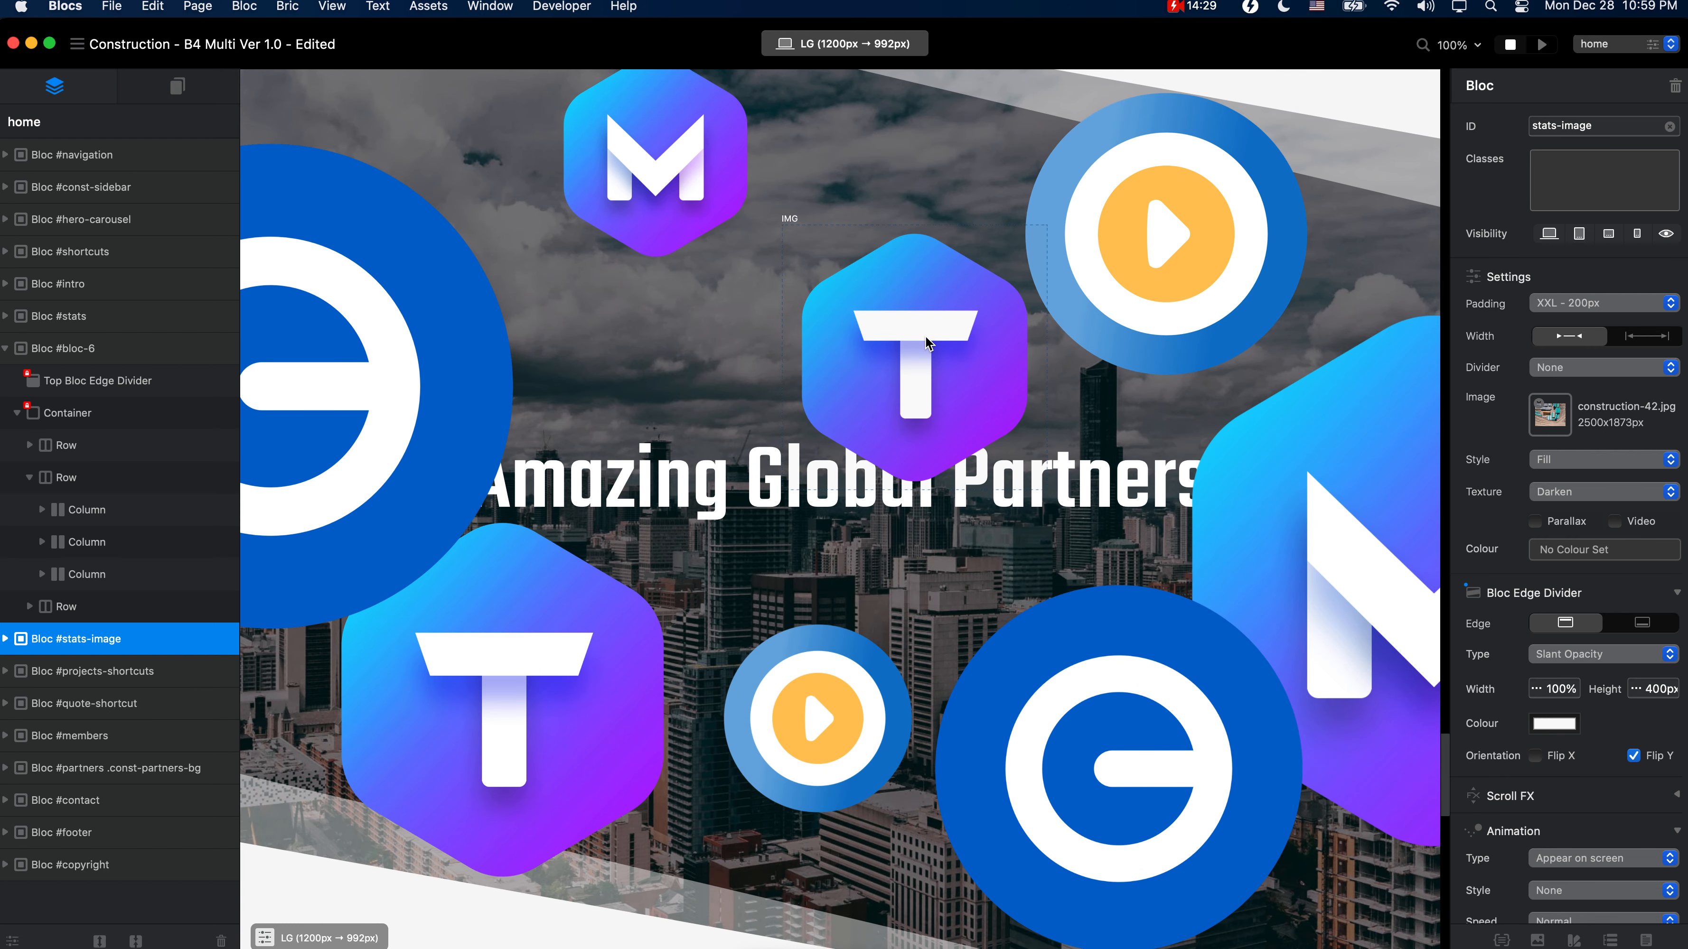
{"action": "scroll", "coordinate": [925, 335], "scroll_direction": "up", "scroll_amount": 2}
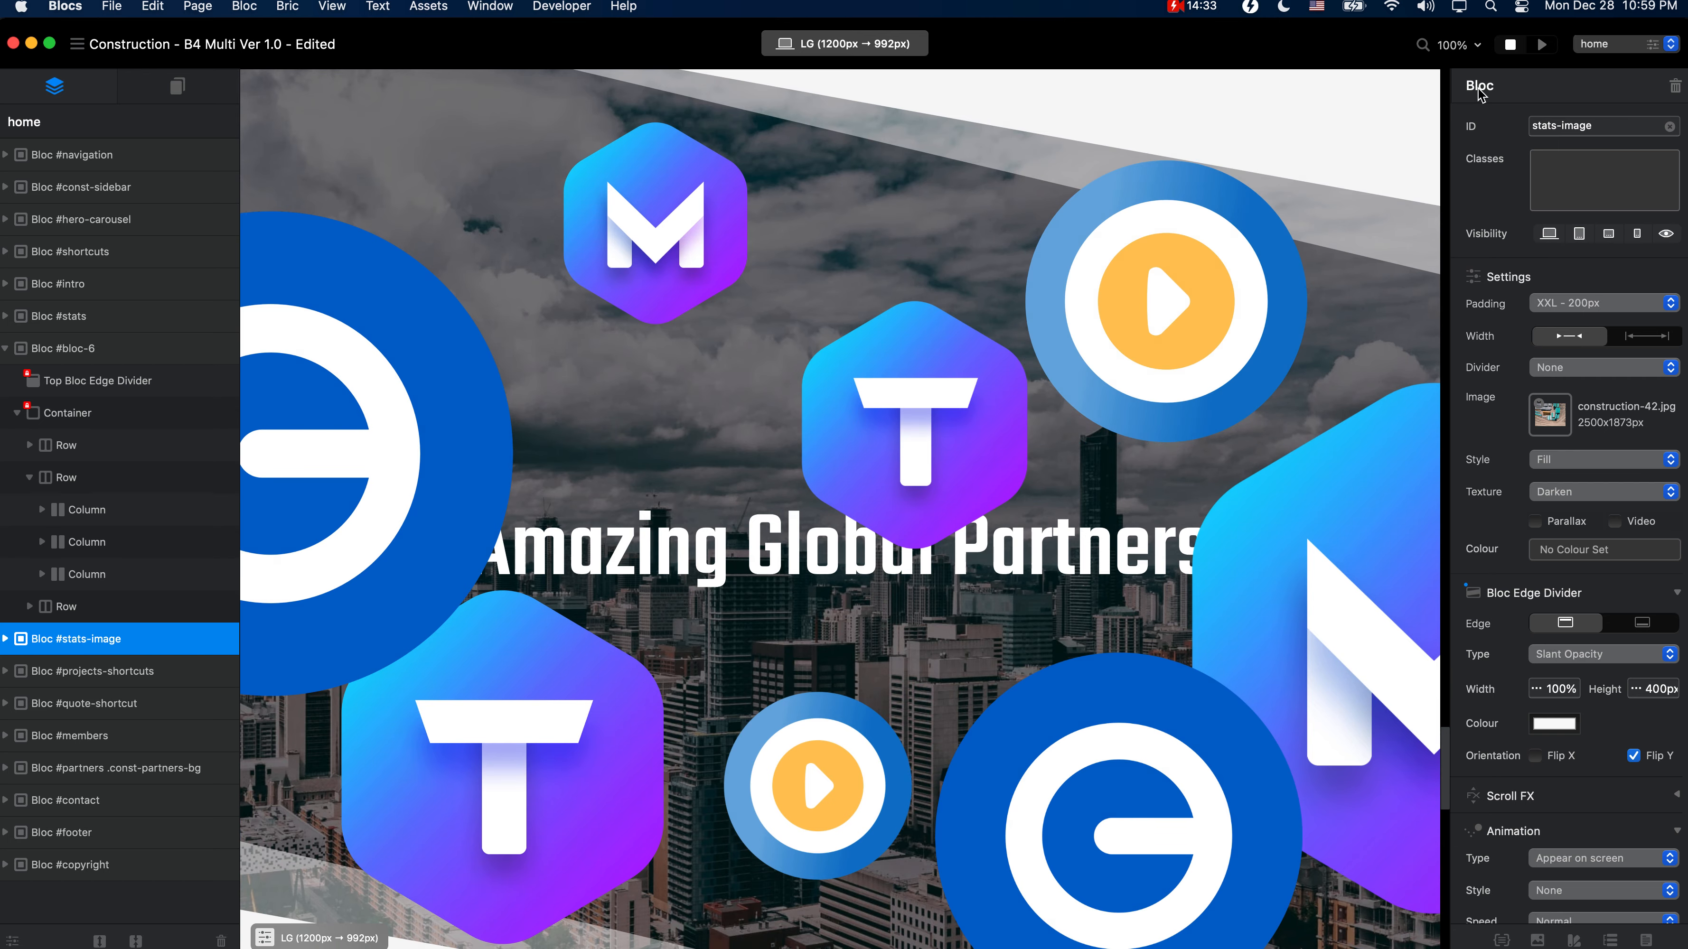
Step: Preview the home page and go to its Amazing Global Partners section
{"action": "left_click", "coordinate": [1542, 44]}
{"action": "scroll", "coordinate": [1307, 512], "scroll_direction": "down", "scroll_amount": 15}
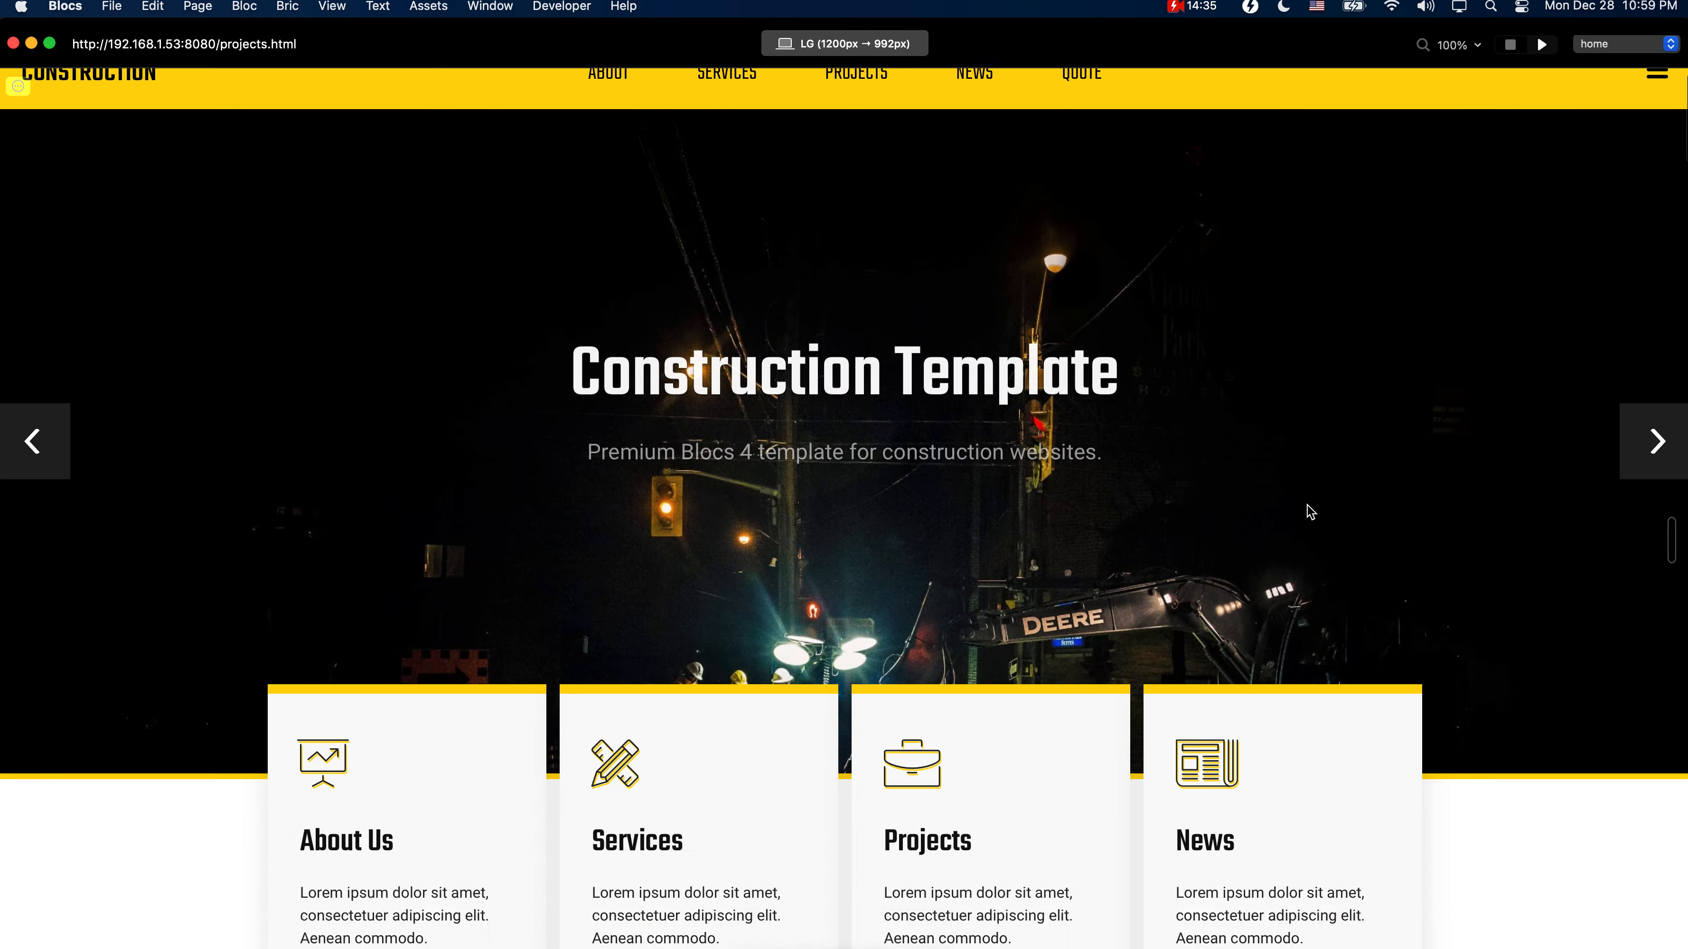
{"action": "scroll", "coordinate": [1307, 512], "scroll_direction": "down", "scroll_amount": 20}
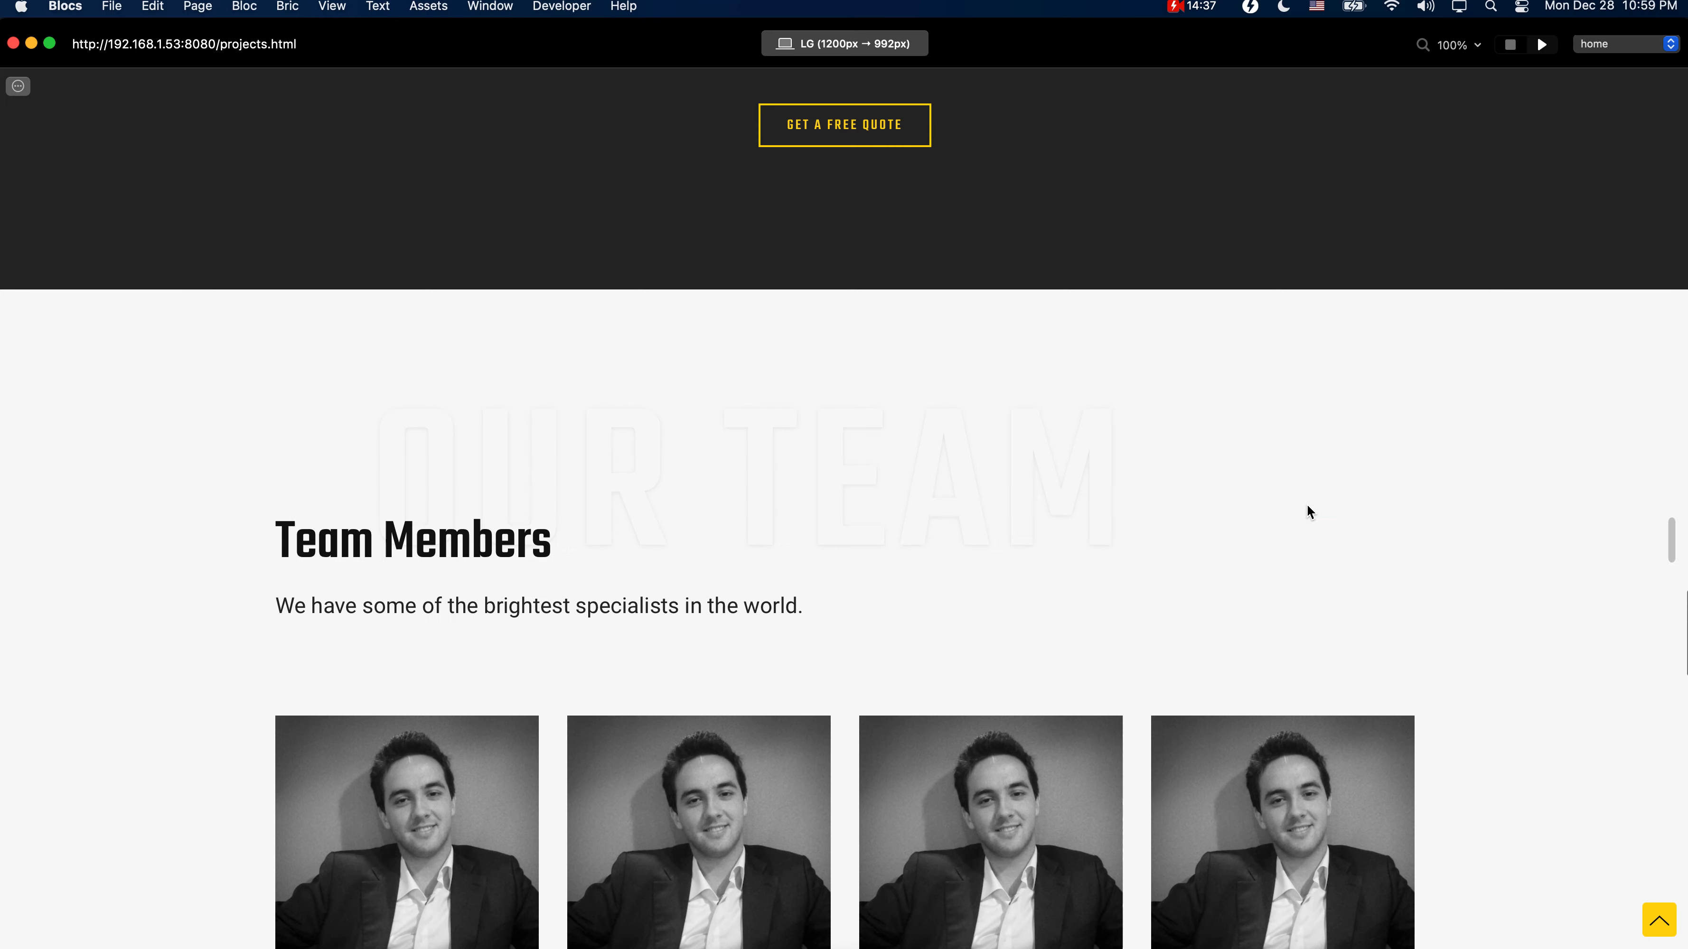
{"action": "scroll", "coordinate": [1309, 512], "scroll_direction": "down", "scroll_amount": 10}
{"action": "scroll", "coordinate": [1309, 511], "scroll_direction": "up", "scroll_amount": 4}
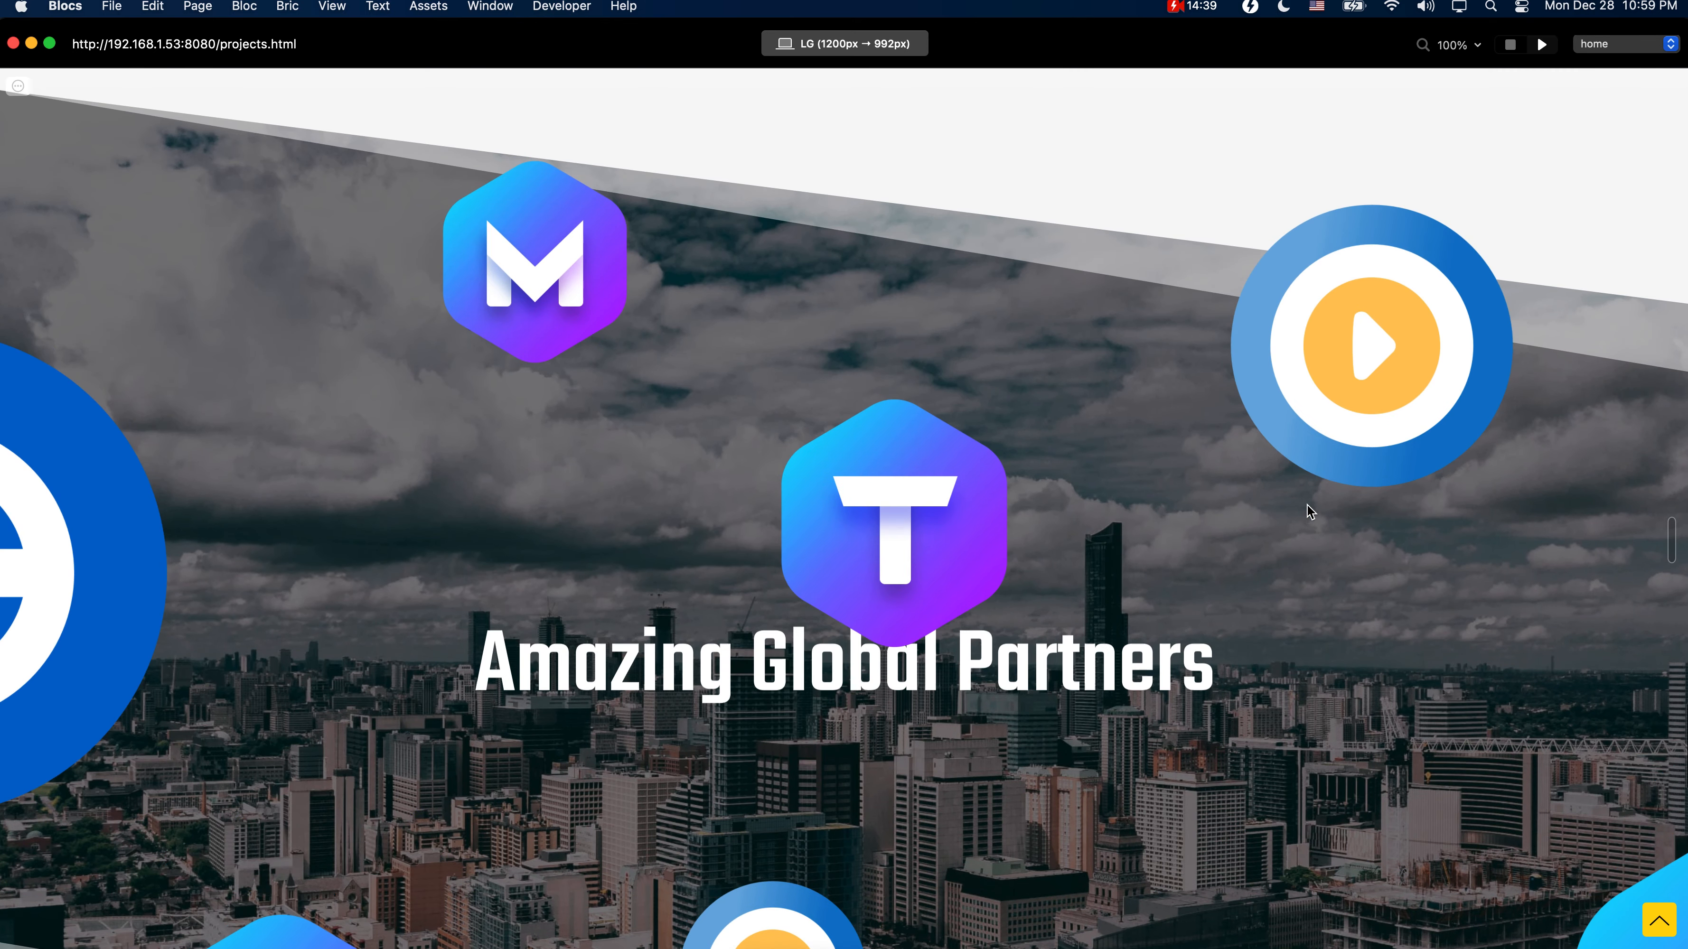
Step: Examine the partner logos in the preview, including their hover effects and placement over the city background
{"action": "scroll", "coordinate": [1307, 511], "scroll_direction": "down", "scroll_amount": 3}
{"action": "scroll", "coordinate": [1307, 511], "scroll_direction": "up", "scroll_amount": 6}
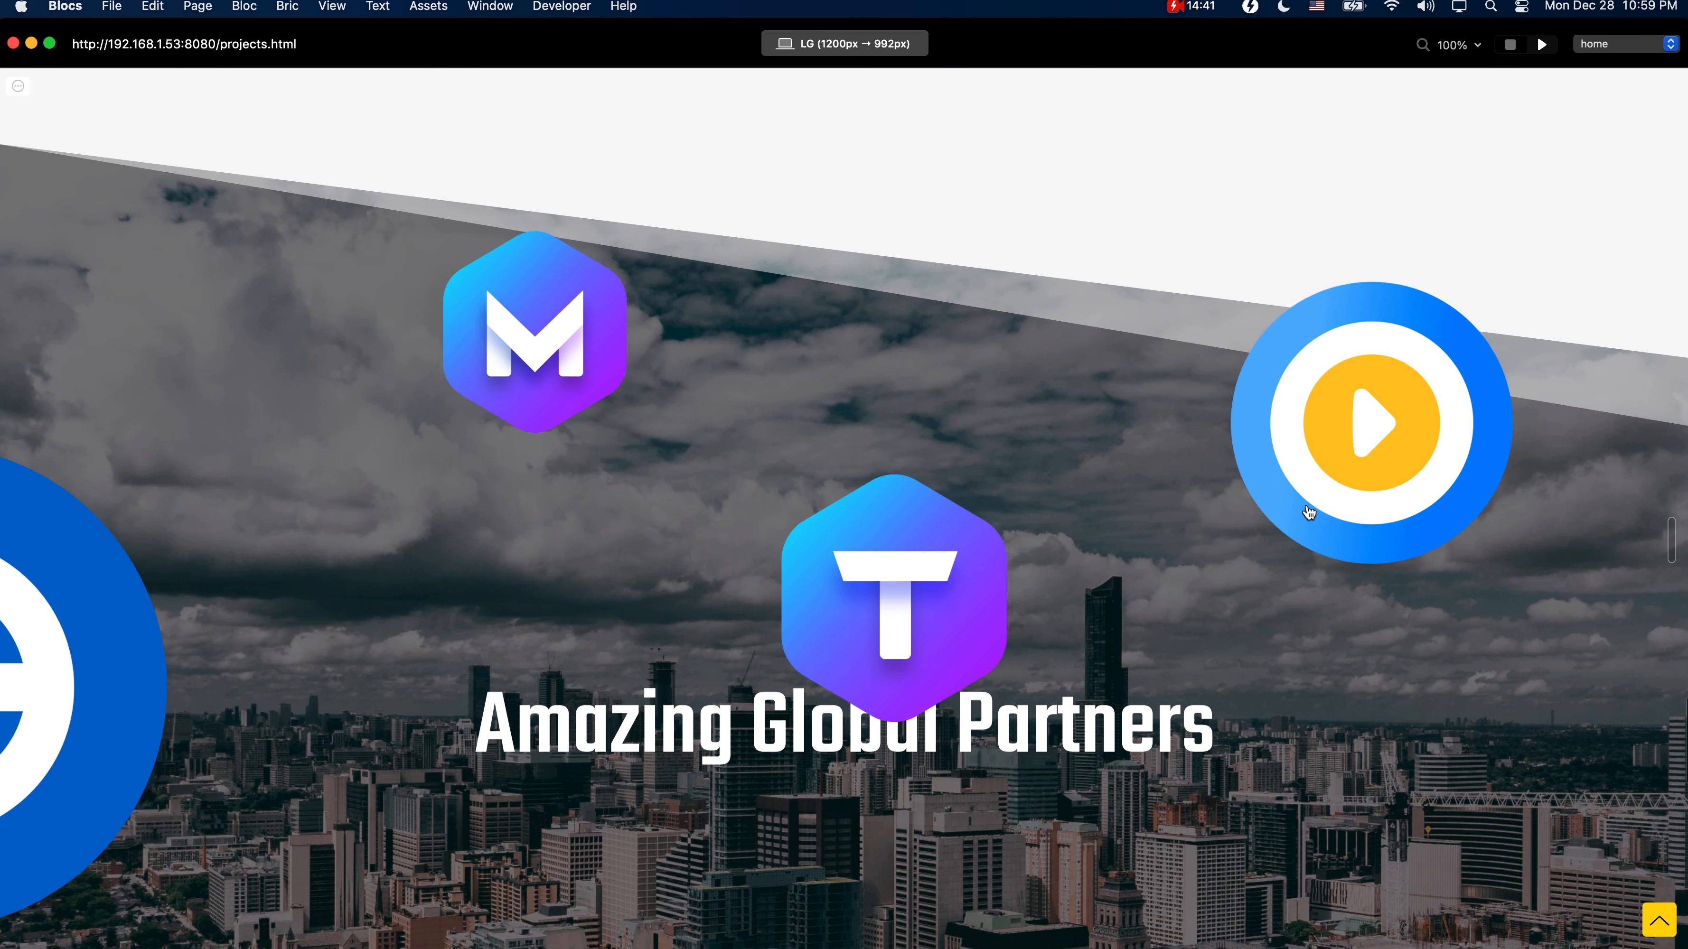
{"action": "scroll", "coordinate": [505, 682], "scroll_direction": "down", "scroll_amount": 2}
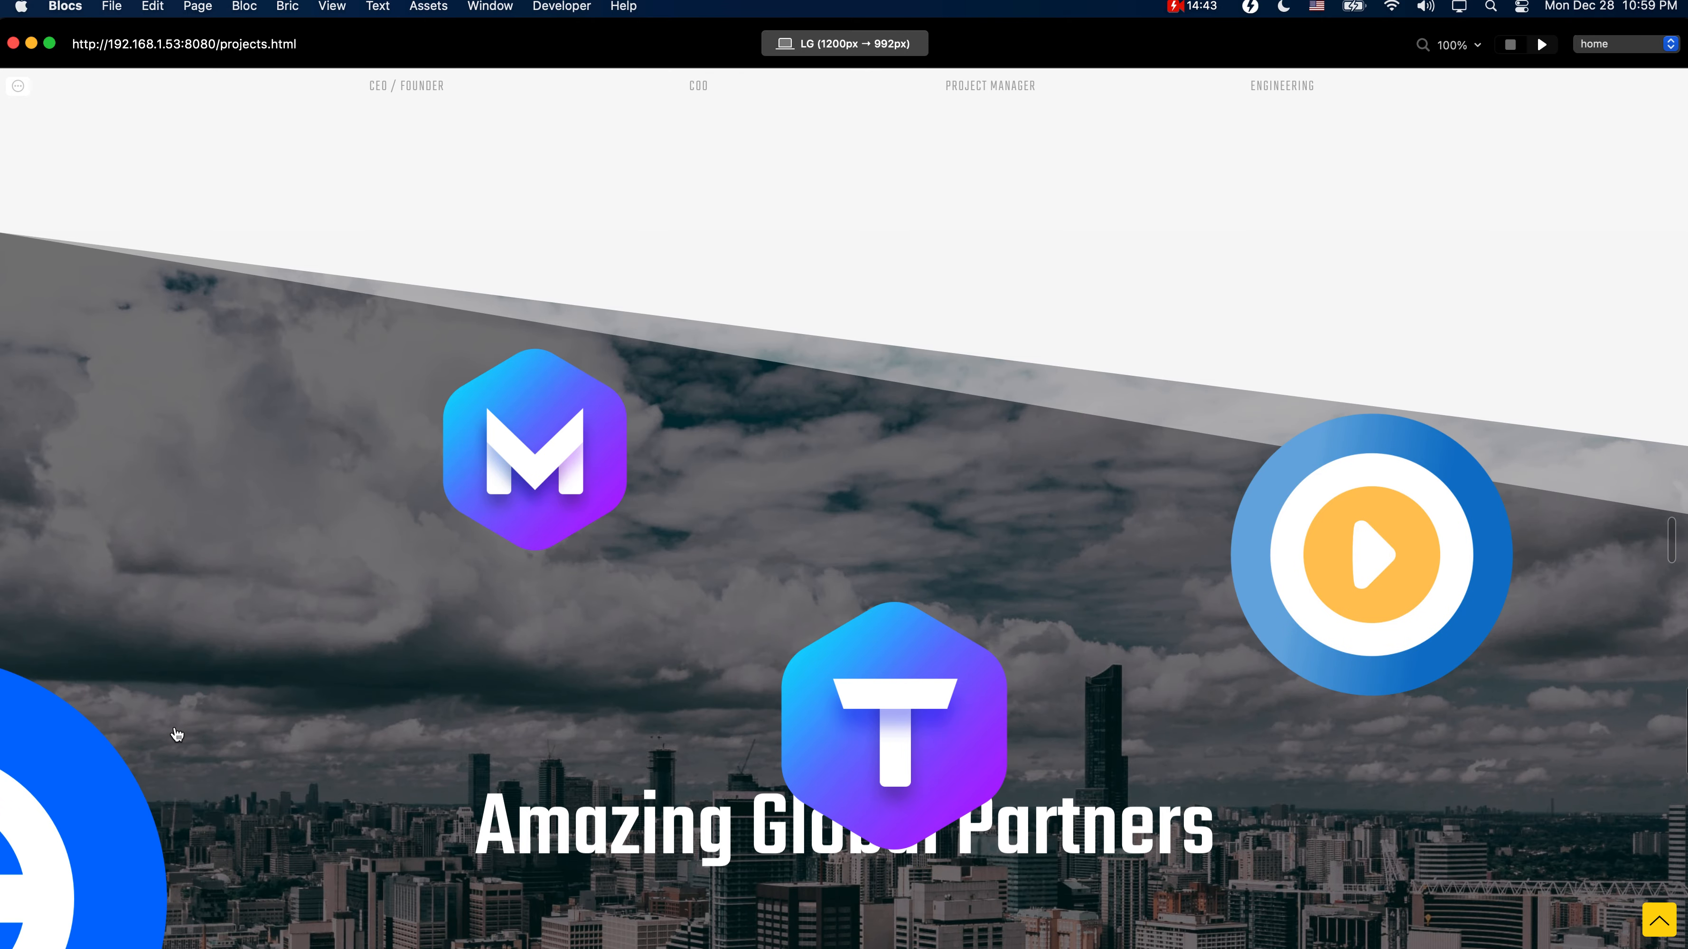
{"action": "scroll", "coordinate": [177, 733], "scroll_direction": "down", "scroll_amount": 3}
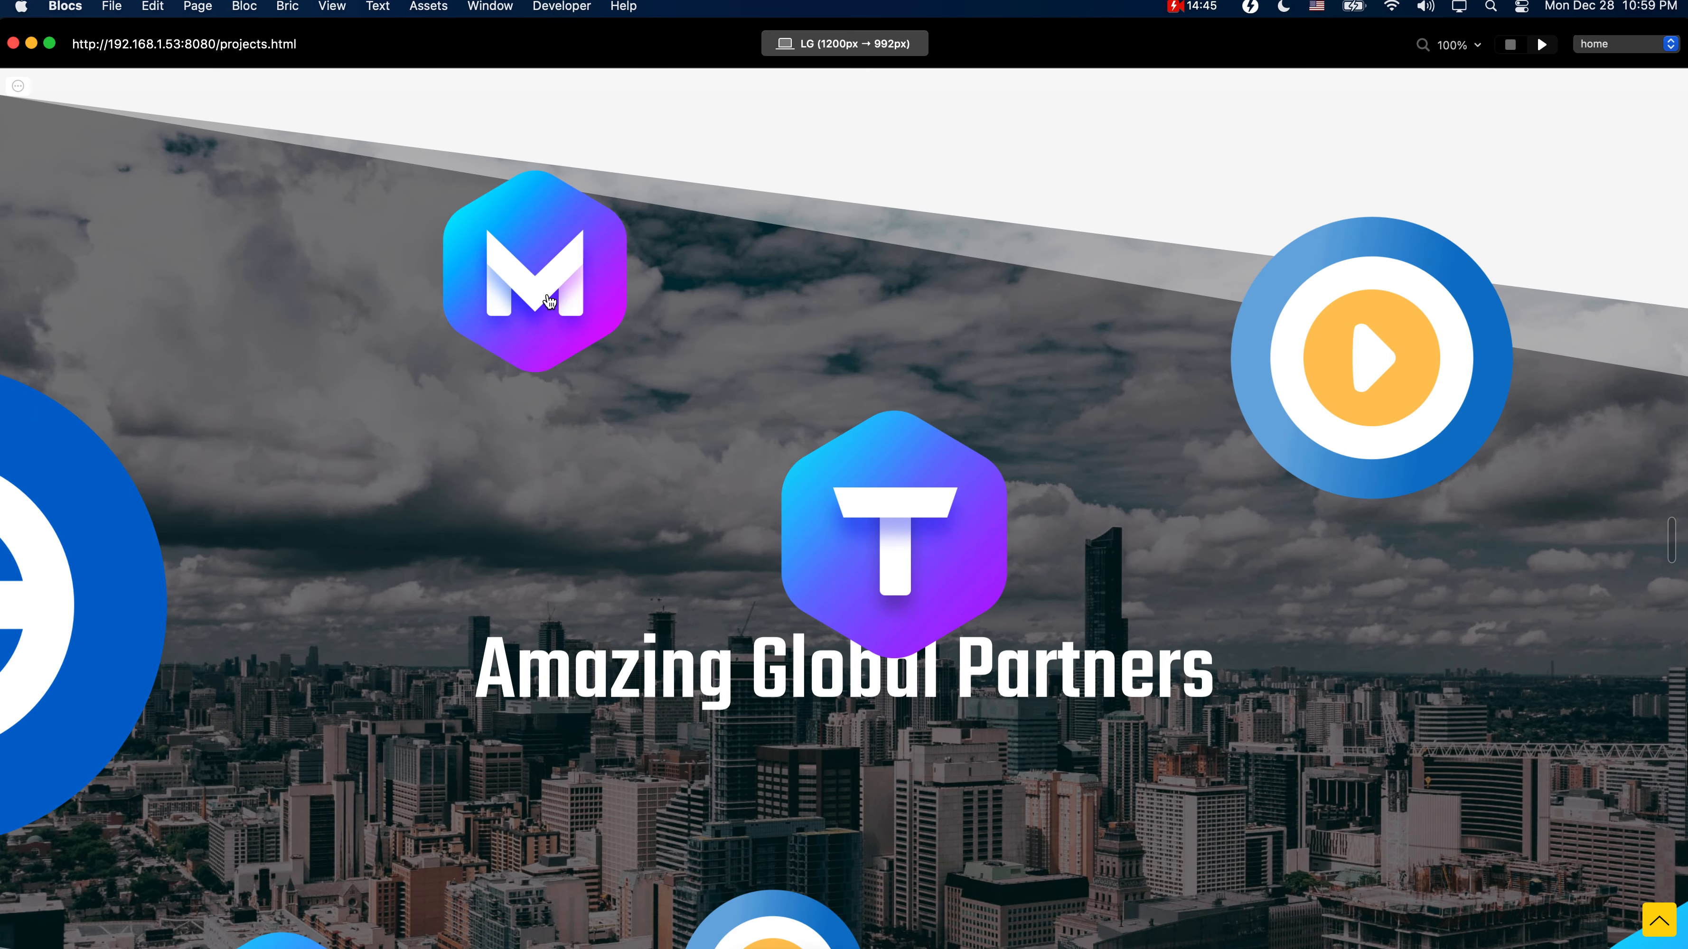
{"action": "scroll", "coordinate": [282, 599], "scroll_direction": "down", "scroll_amount": 4}
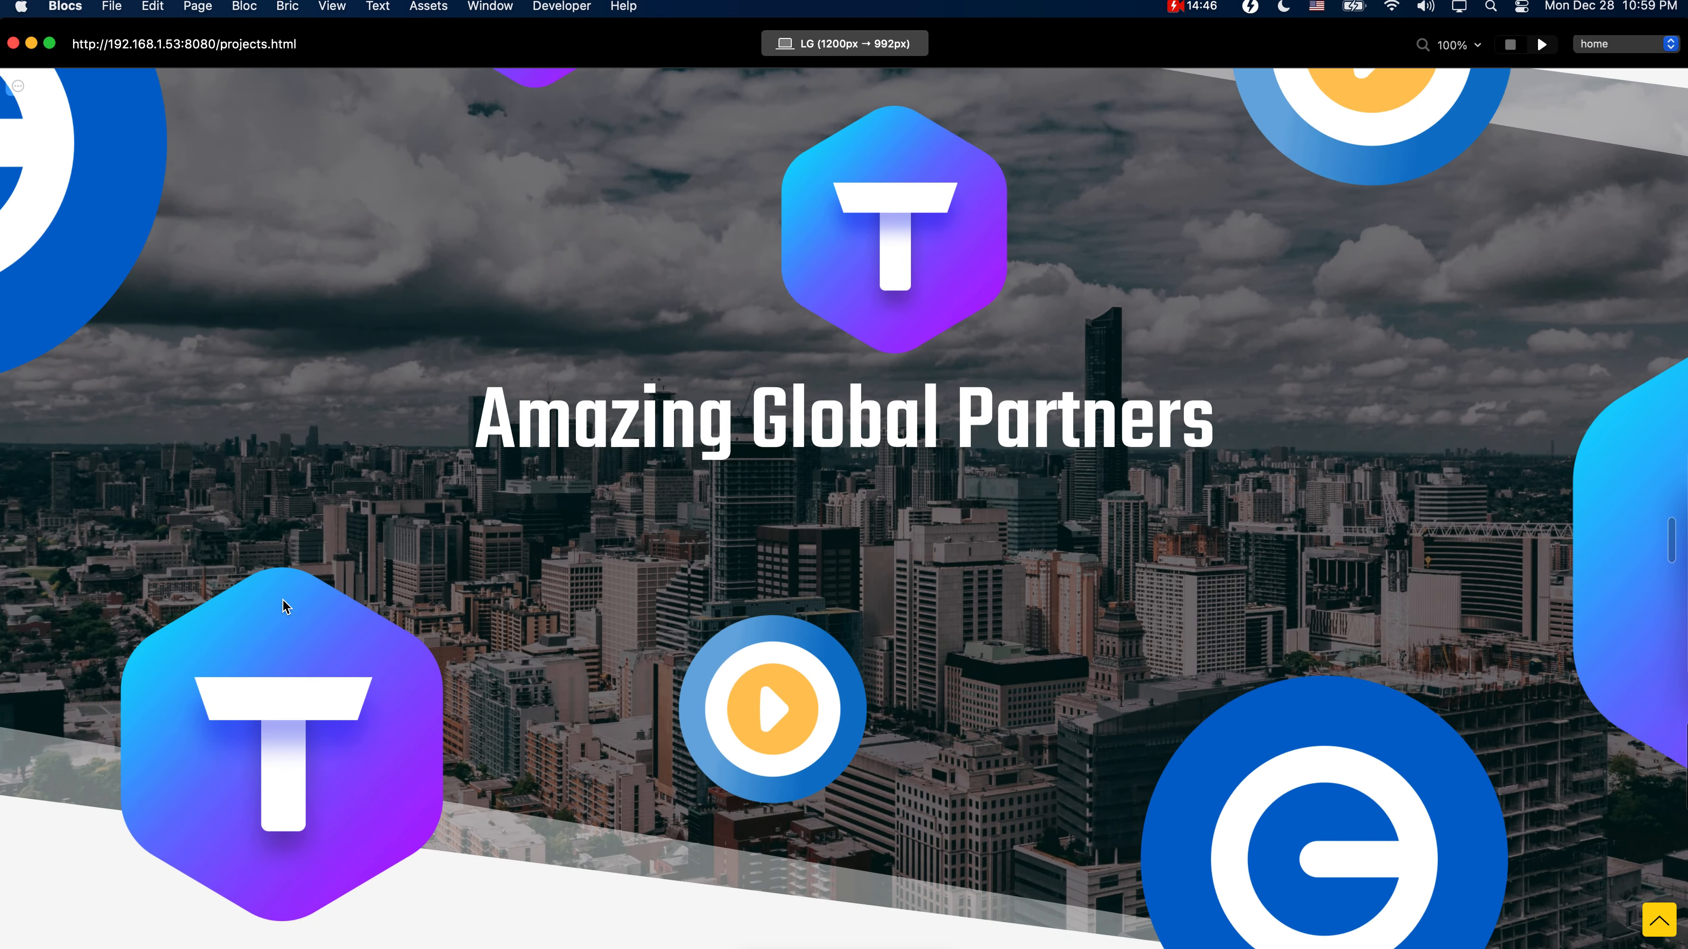
{"action": "scroll", "coordinate": [283, 599], "scroll_direction": "up", "scroll_amount": 3}
{"action": "scroll", "coordinate": [282, 602], "scroll_direction": "down", "scroll_amount": 2}
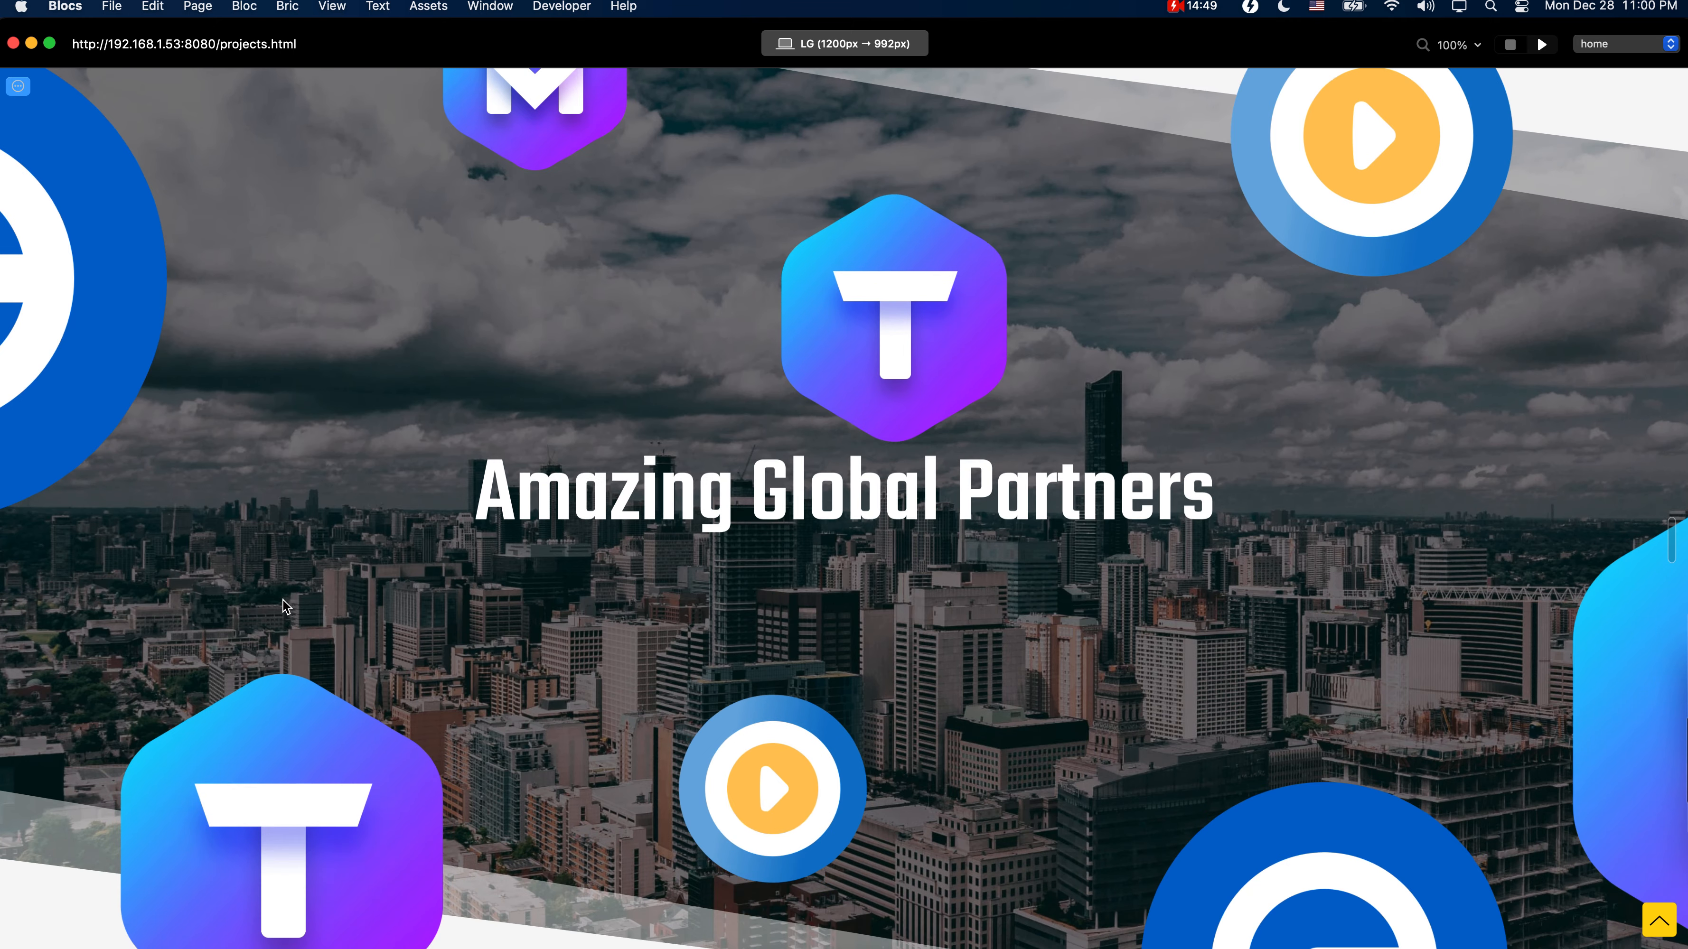
{"action": "scroll", "coordinate": [282, 602], "scroll_direction": "down", "scroll_amount": 1}
{"action": "scroll", "coordinate": [284, 607], "scroll_direction": "down", "scroll_amount": 3}
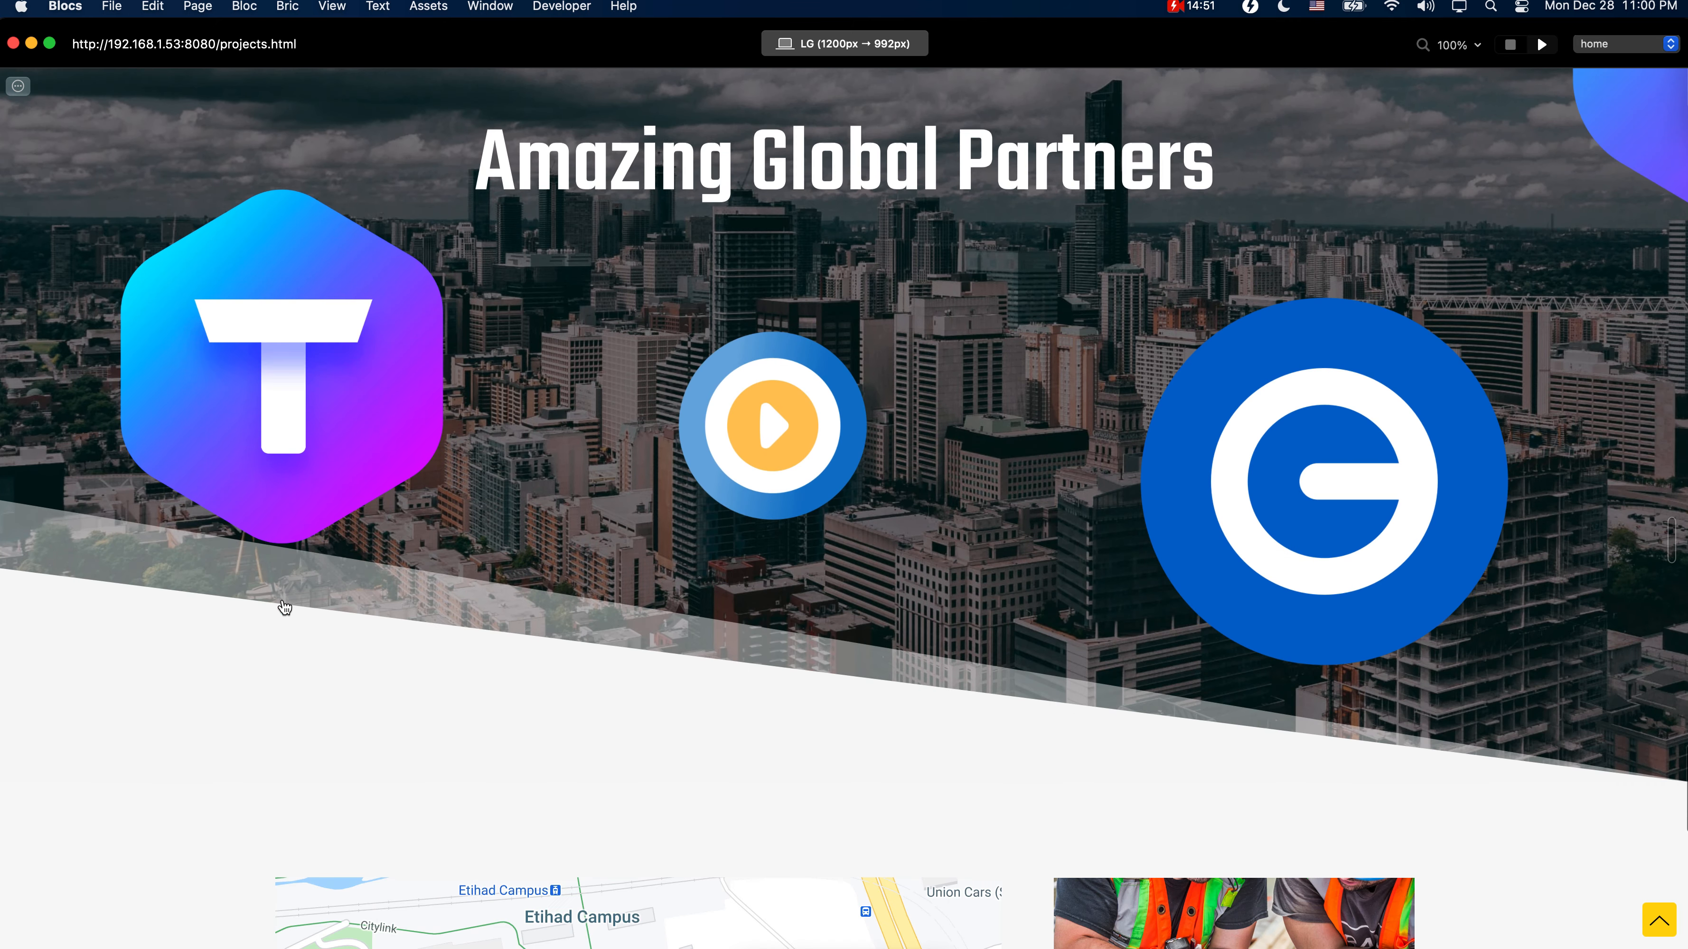
Step: Check the partners section and the hero carousel's next slide in the preview, and return to the design view
{"action": "scroll", "coordinate": [332, 620], "scroll_direction": "up", "scroll_amount": 3}
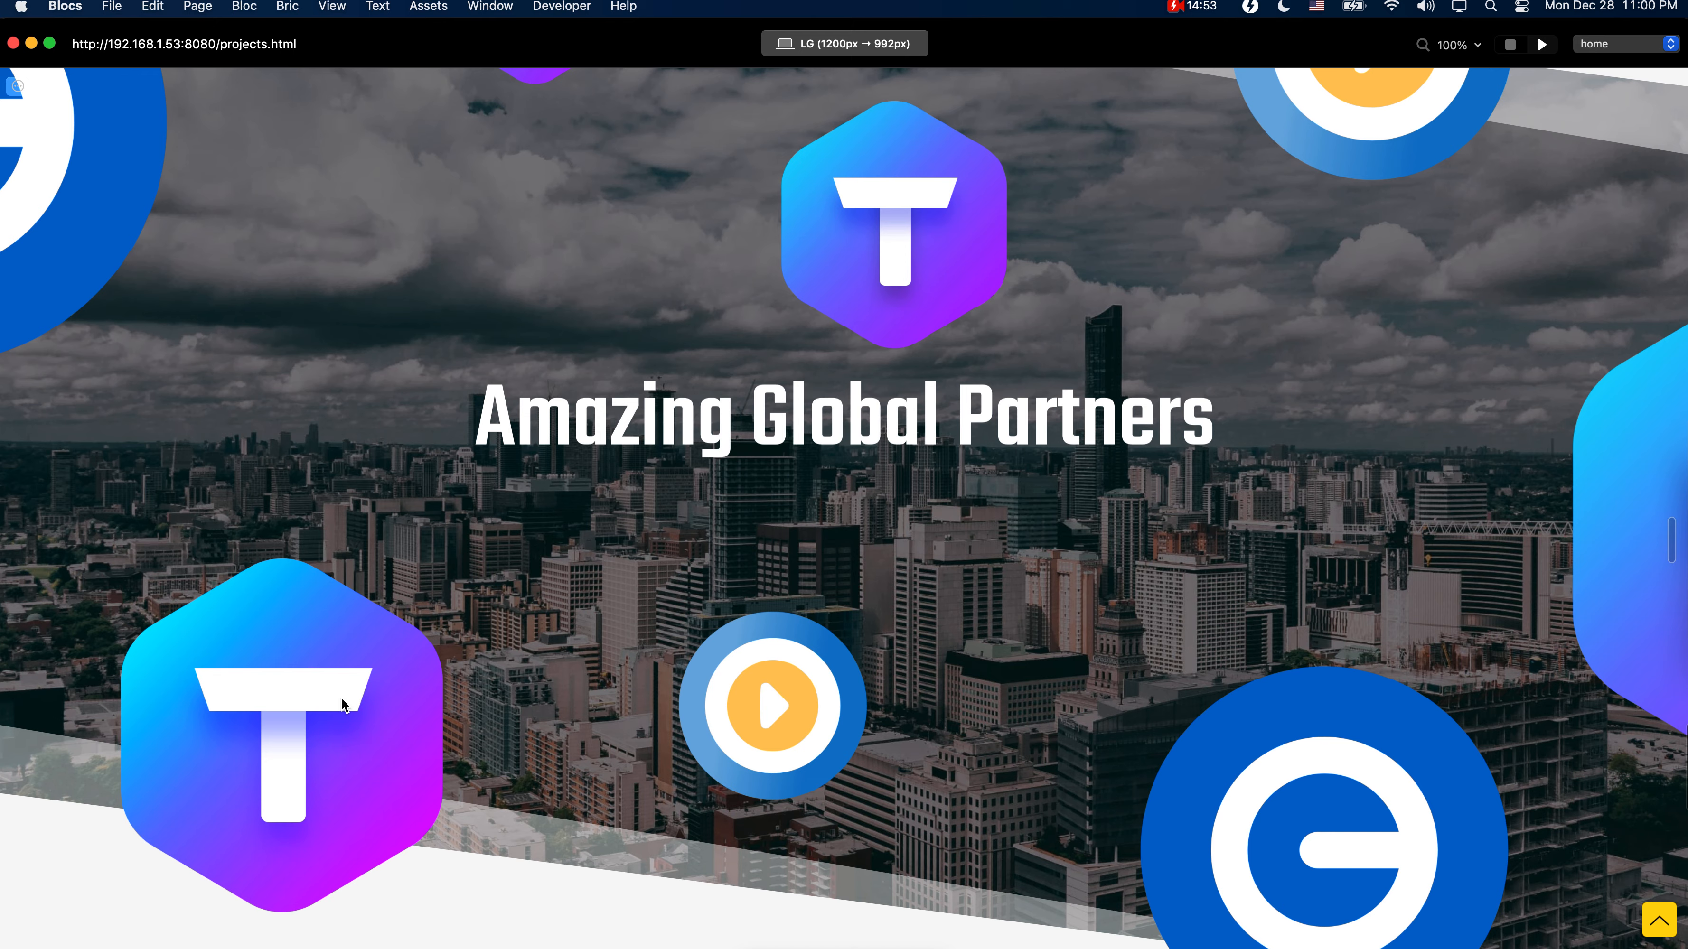
{"action": "scroll", "coordinate": [558, 718], "scroll_direction": "down", "scroll_amount": 5}
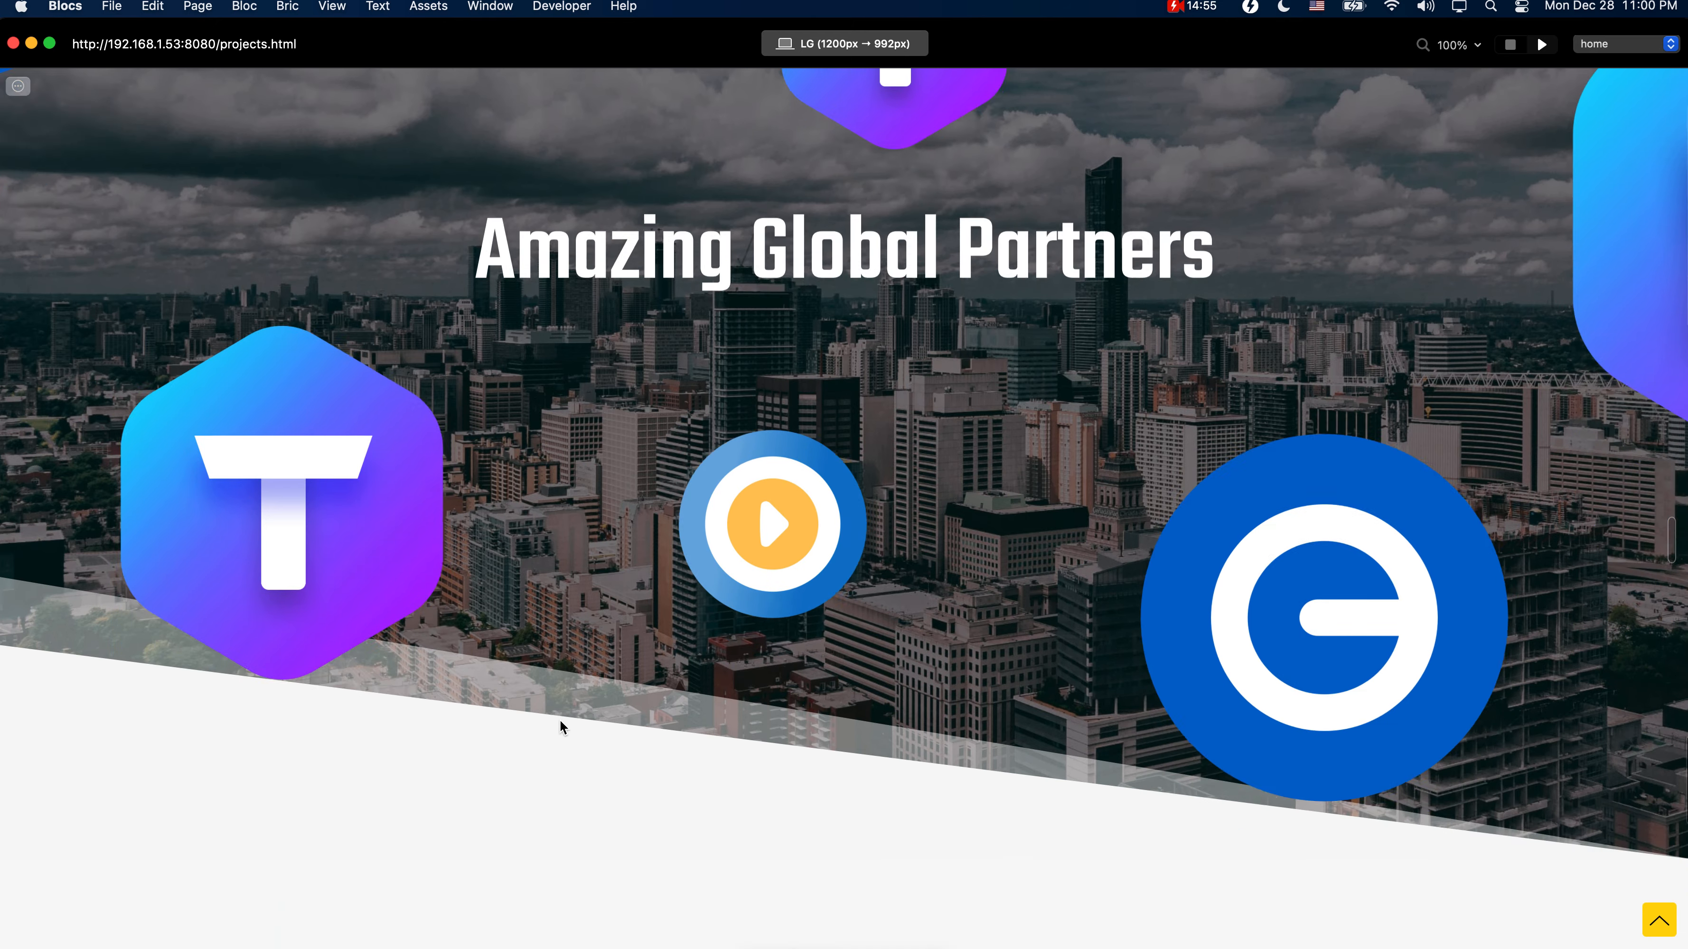
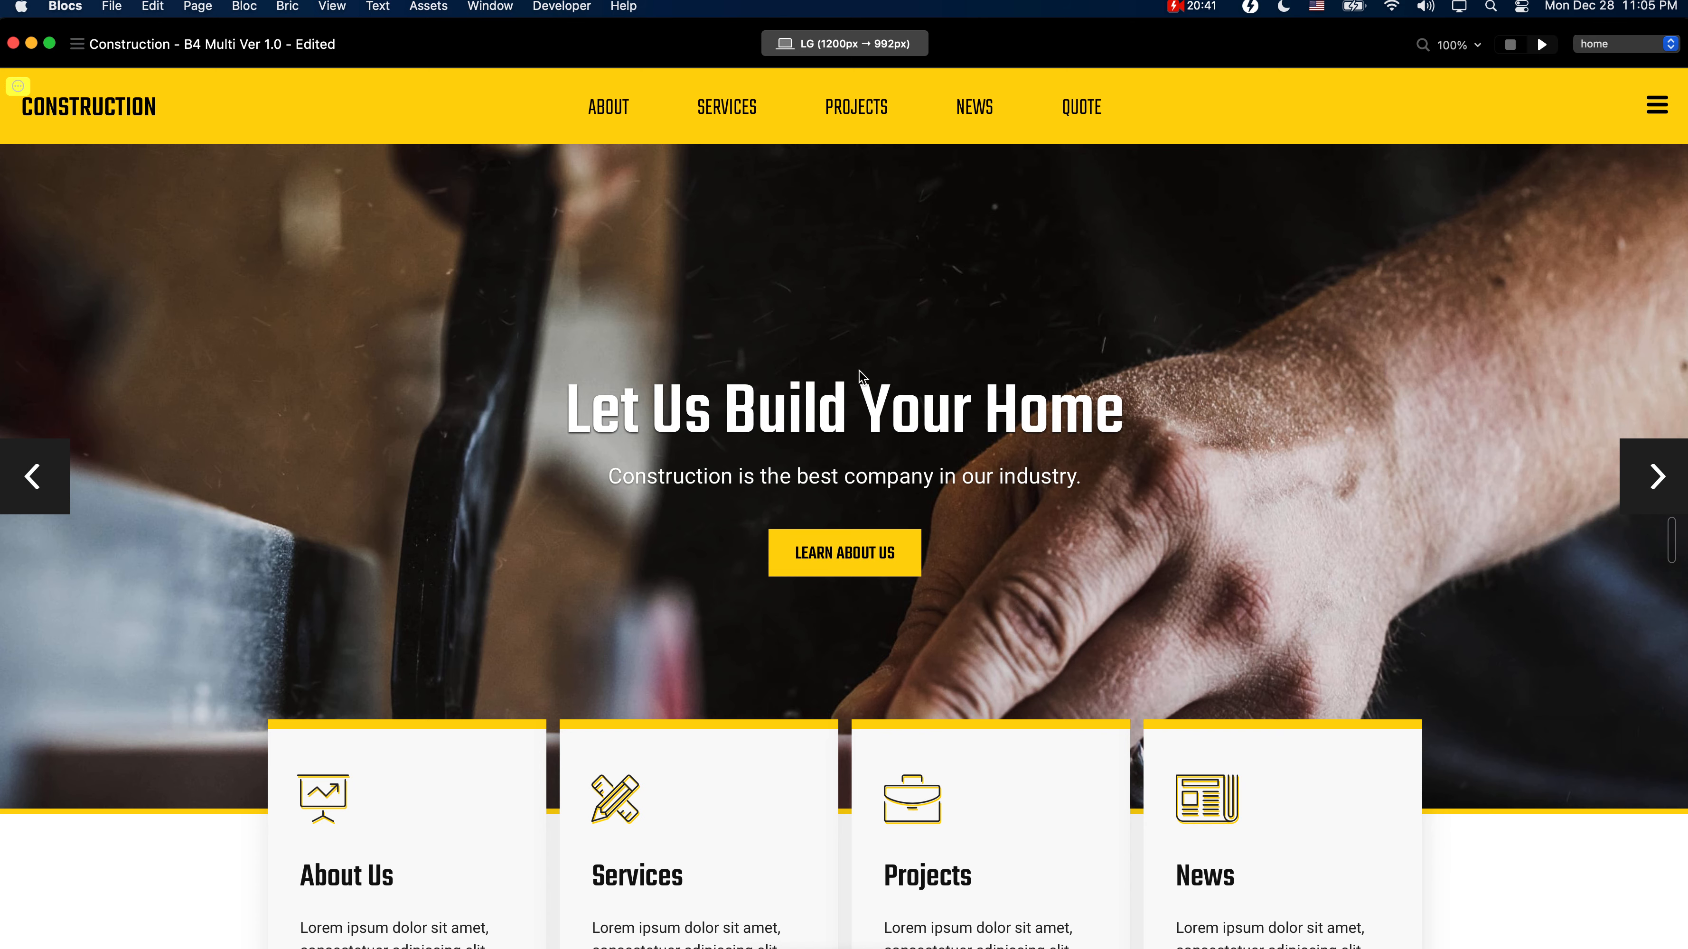
{"action": "left_click", "coordinate": [1658, 482]}
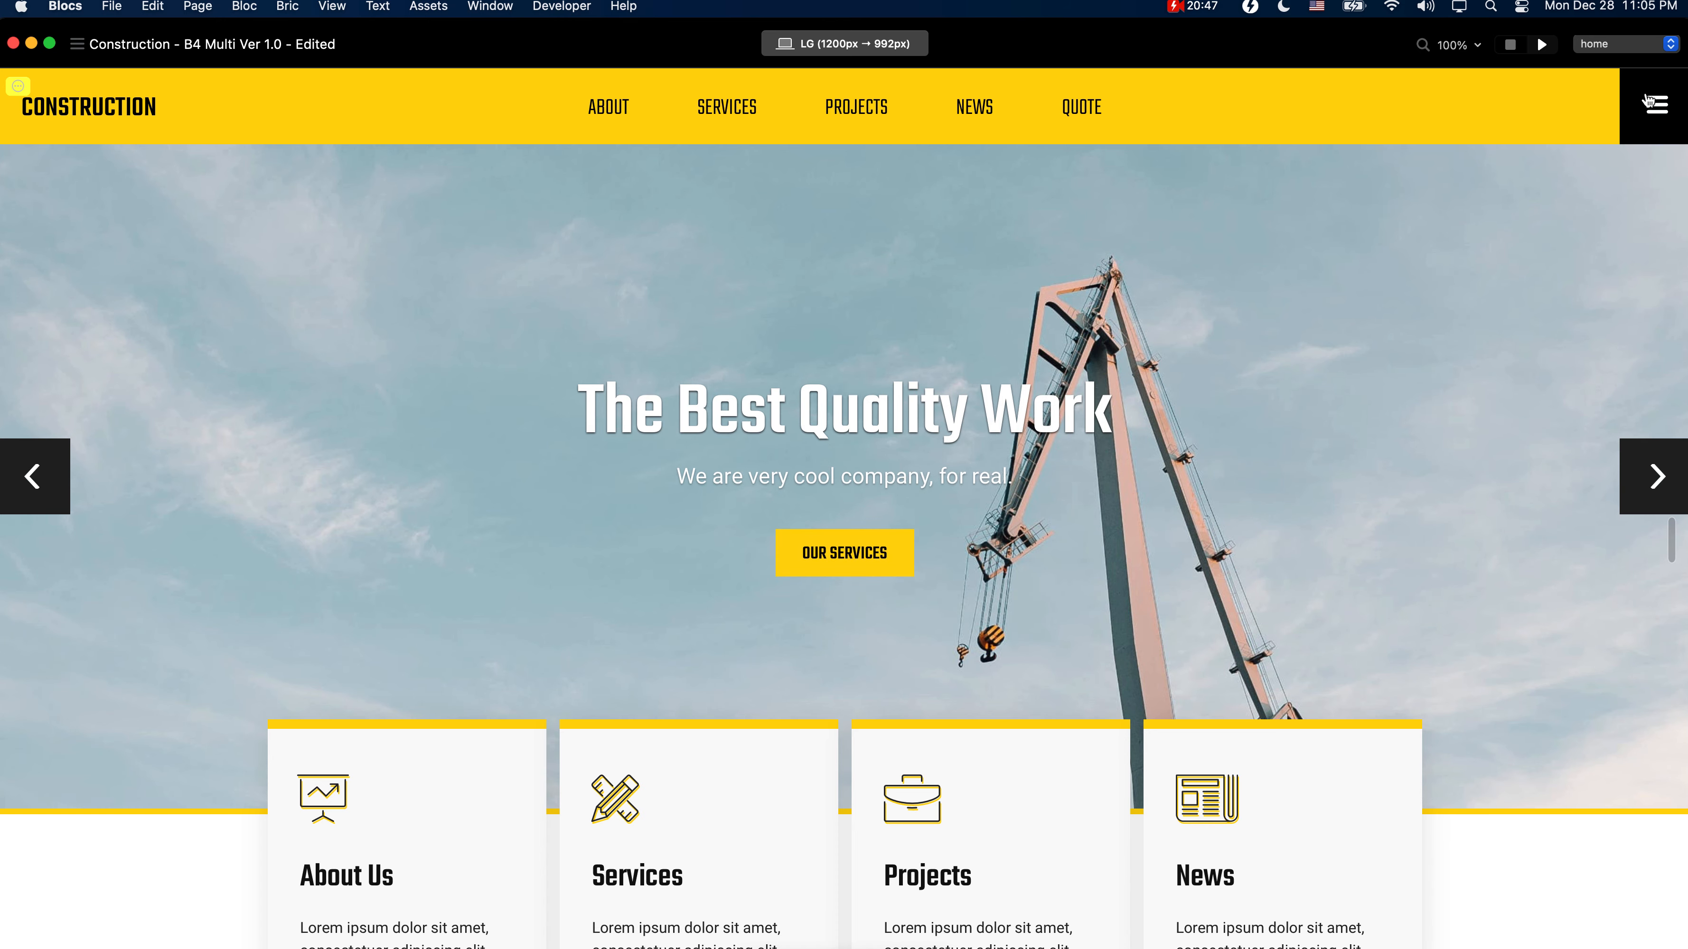
{"action": "left_click", "coordinate": [1510, 44]}
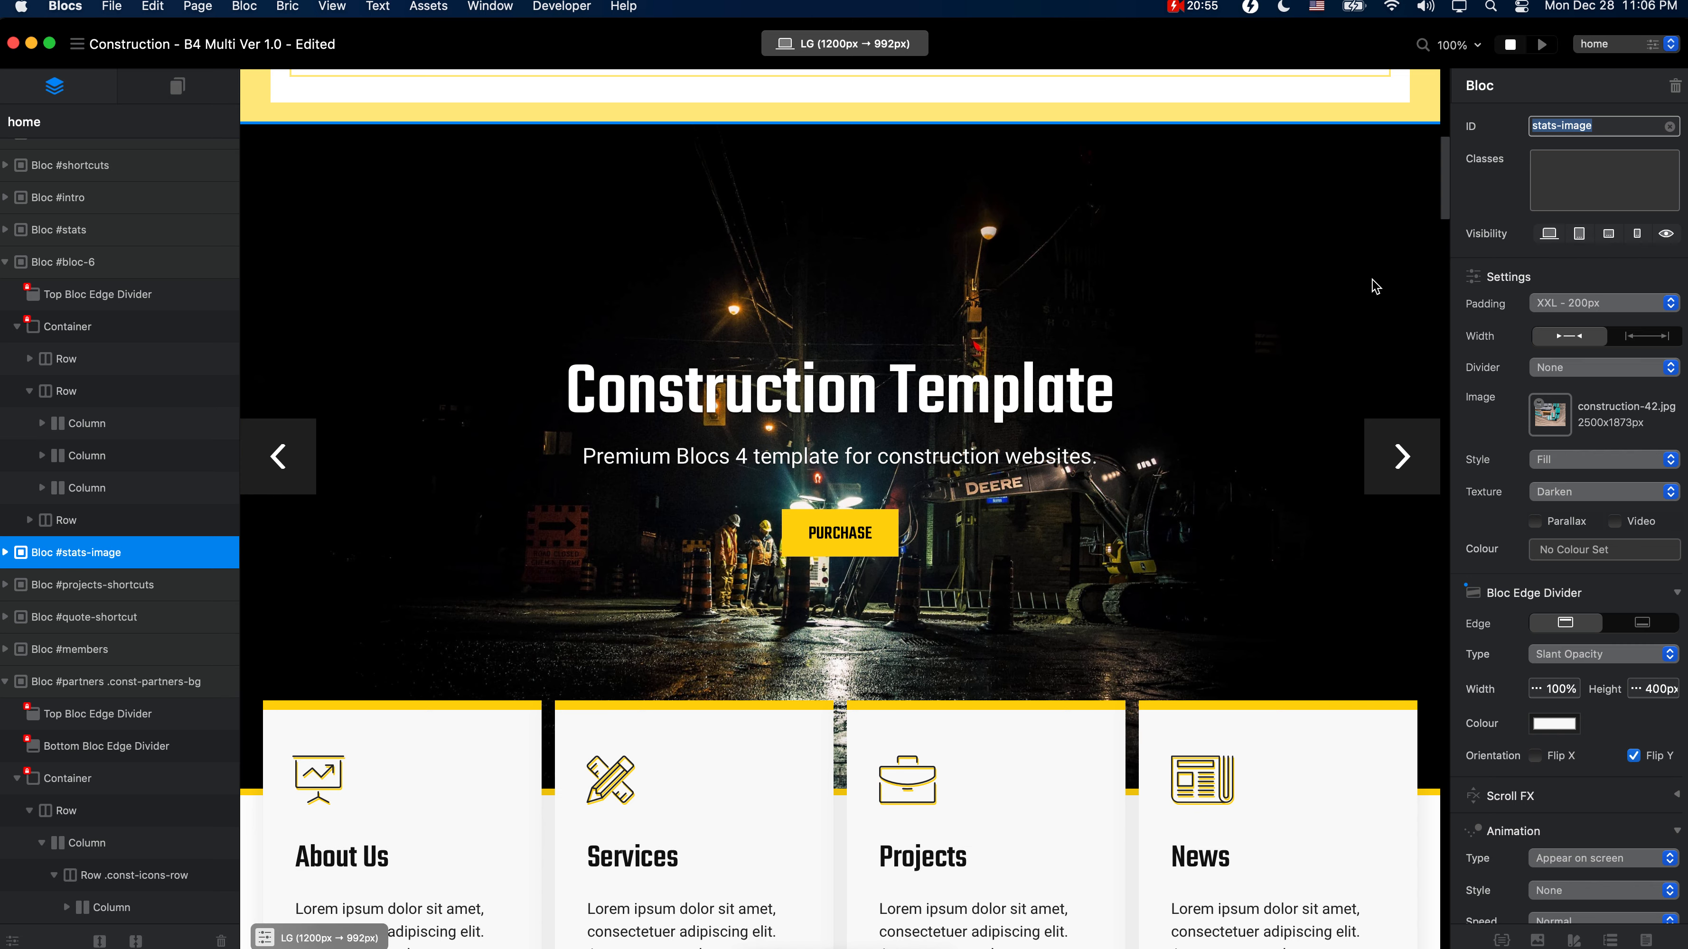
Step: Look over the home page's canvas from the brochures sidebar and hero carousel through the stats to Our Services
{"action": "scroll", "coordinate": [997, 528], "scroll_direction": "down", "scroll_amount": 2}
{"action": "scroll", "coordinate": [996, 528], "scroll_direction": "down", "scroll_amount": 10}
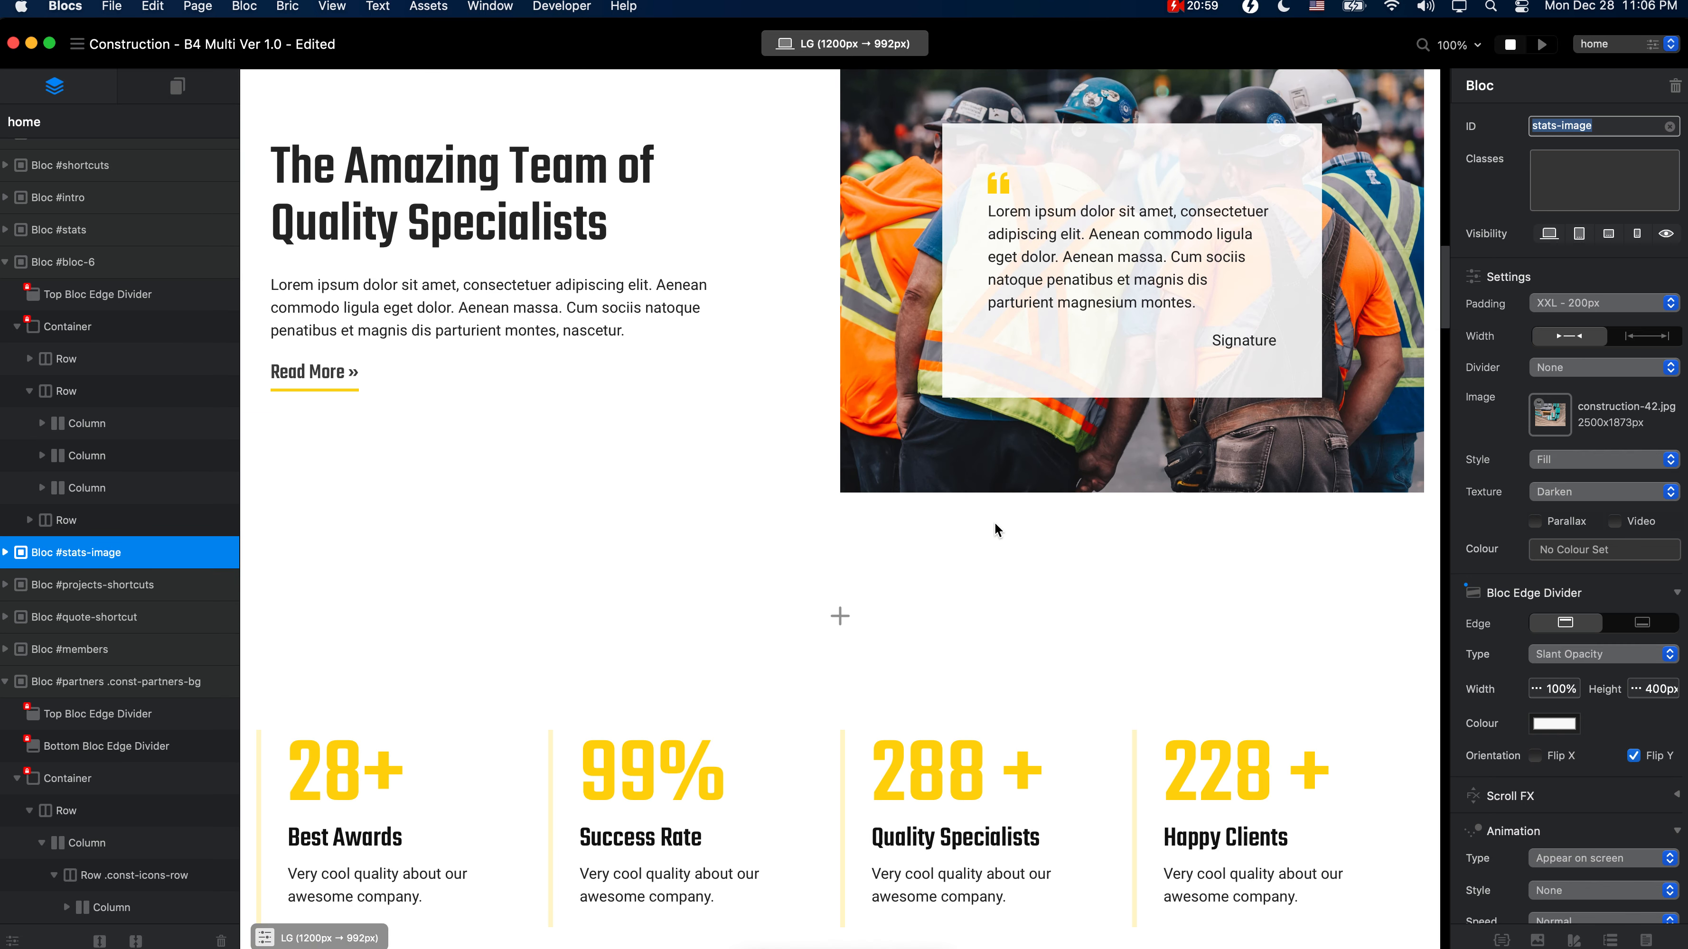
{"action": "scroll", "coordinate": [995, 524], "scroll_direction": "down", "scroll_amount": 10}
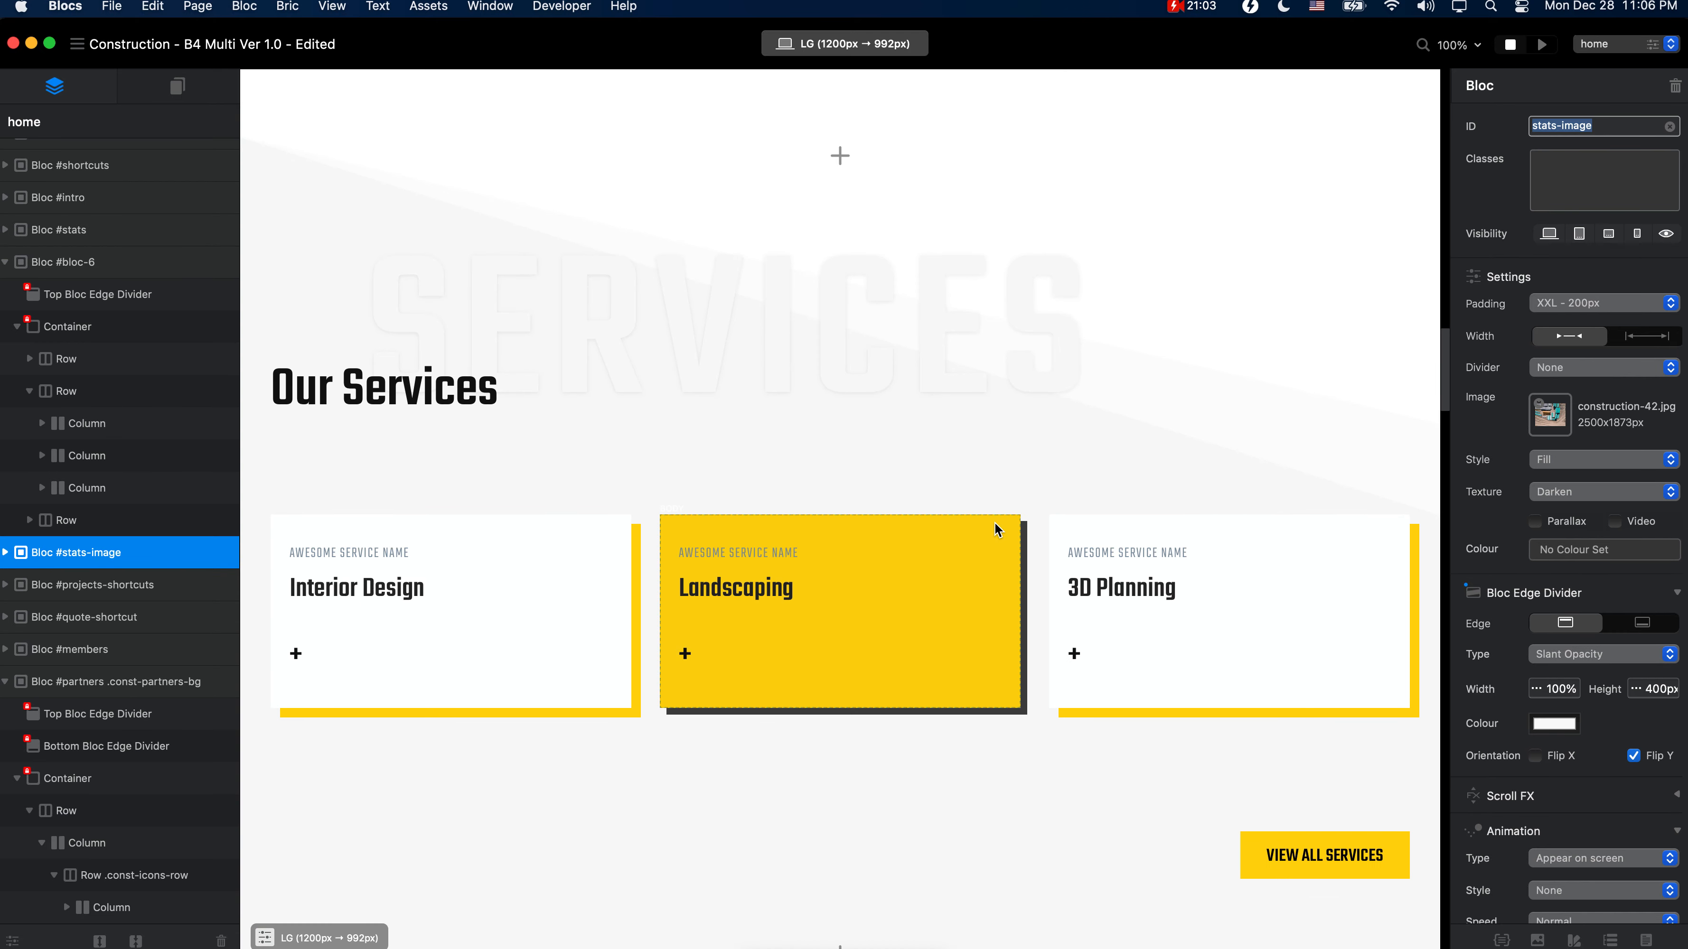
{"action": "scroll", "coordinate": [1302, 427], "scroll_direction": "up", "scroll_amount": 10}
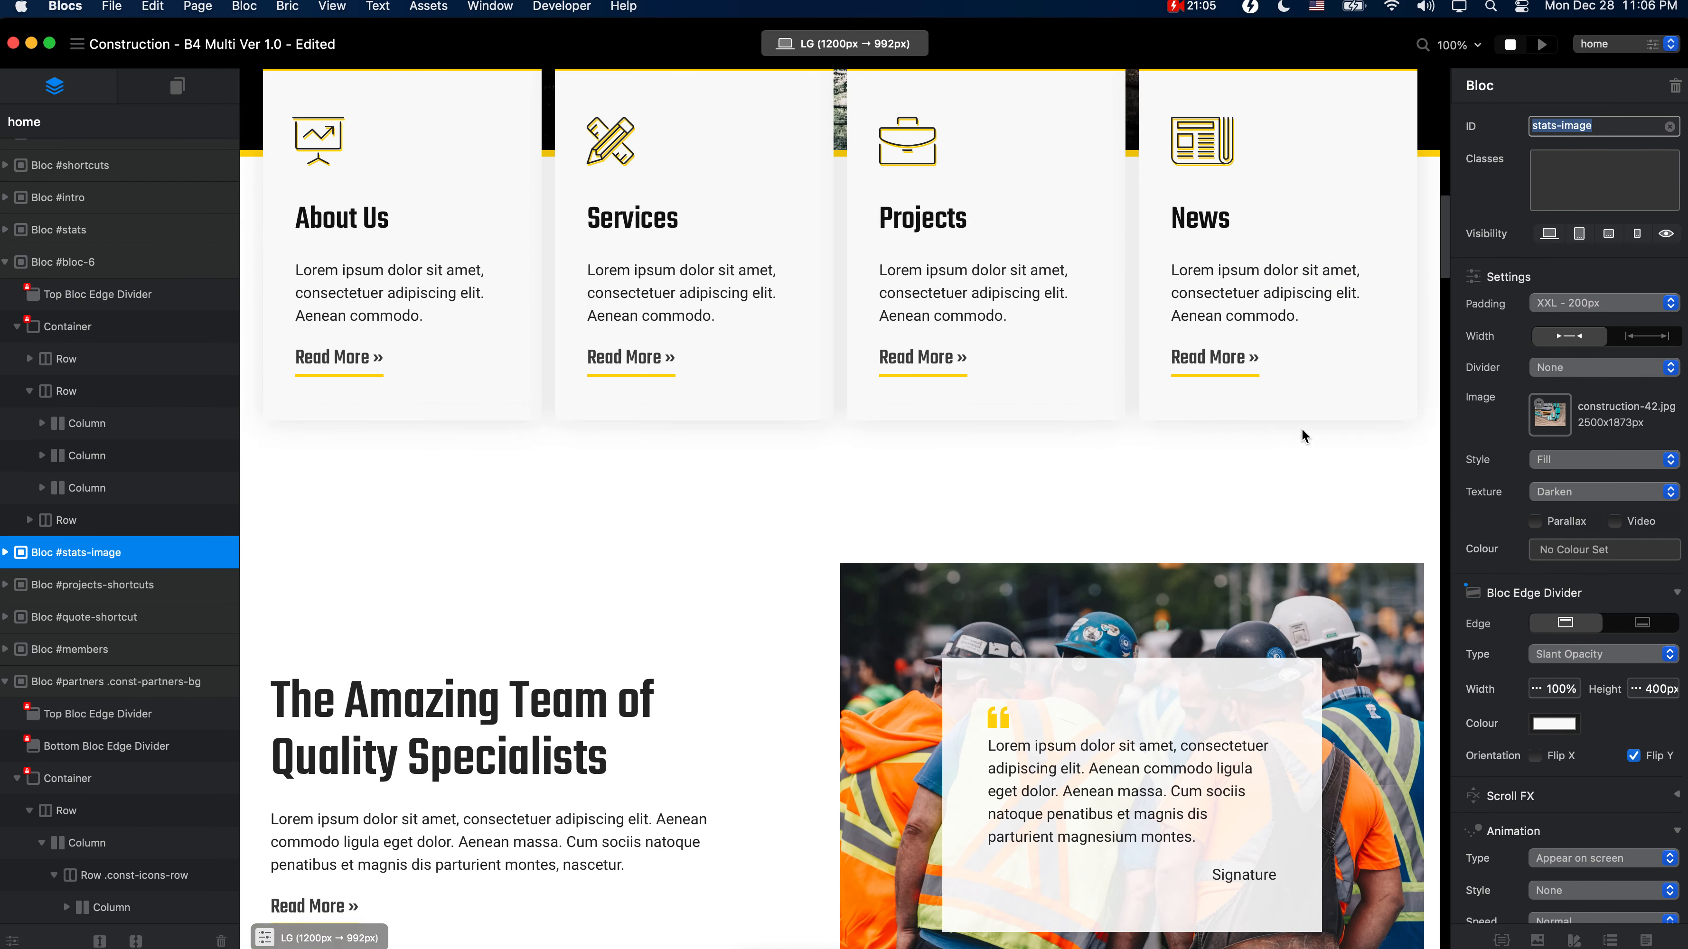
{"action": "scroll", "coordinate": [1302, 430], "scroll_direction": "up", "scroll_amount": 7}
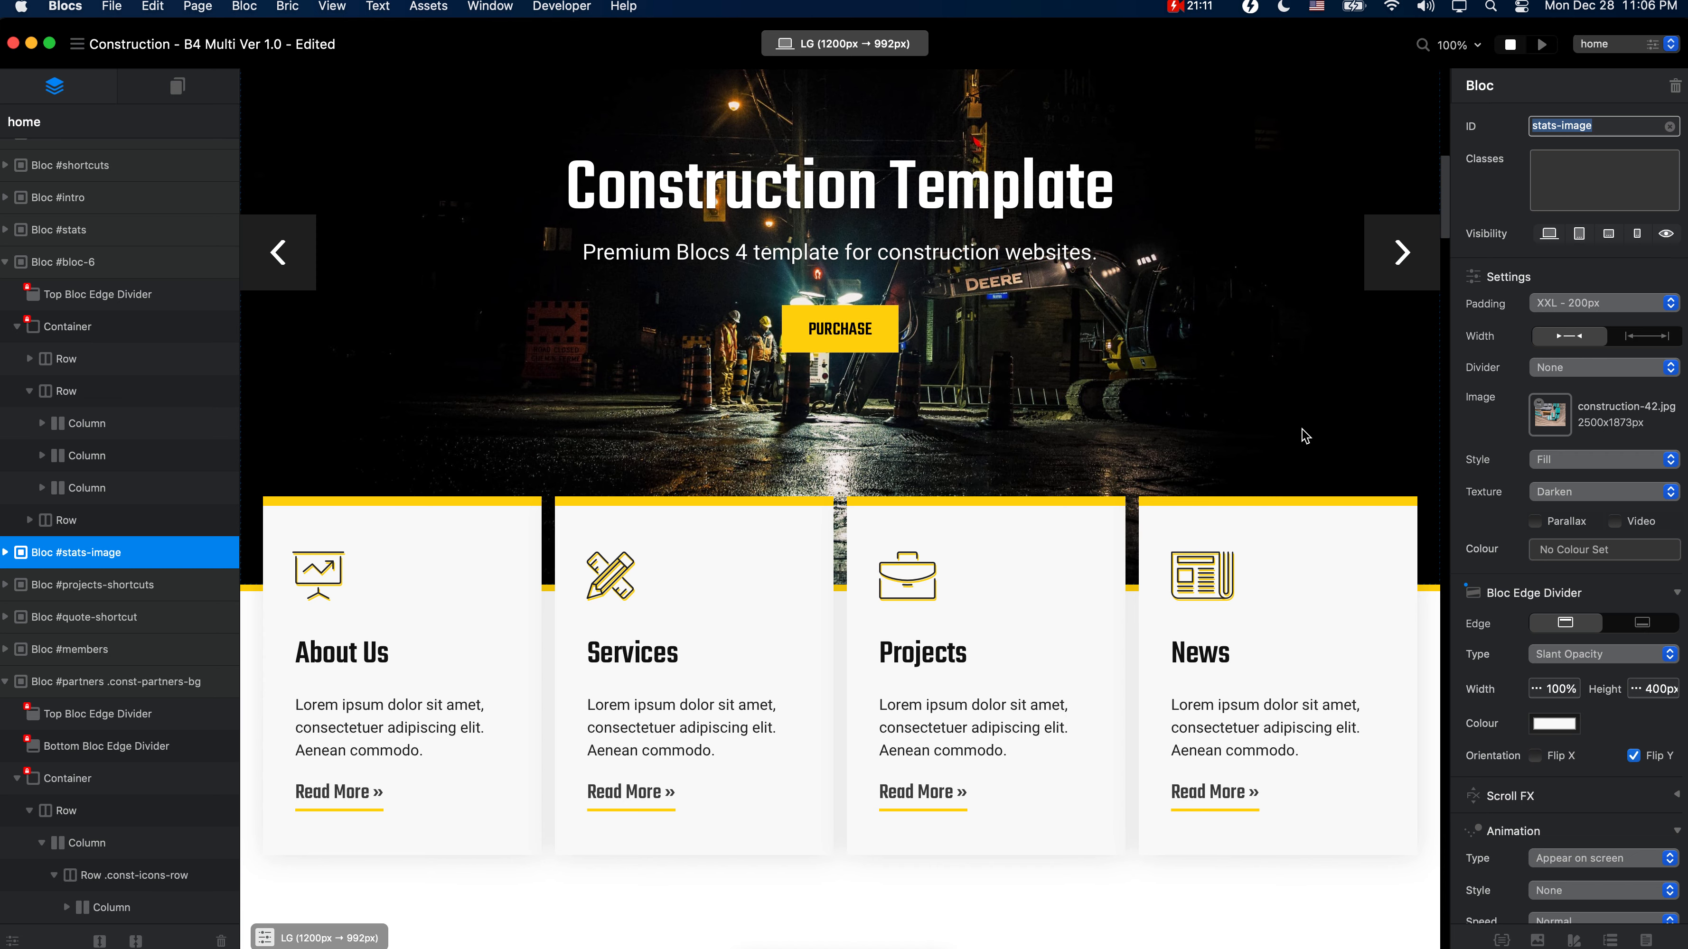
{"action": "scroll", "coordinate": [1306, 436], "scroll_direction": "up", "scroll_amount": 8}
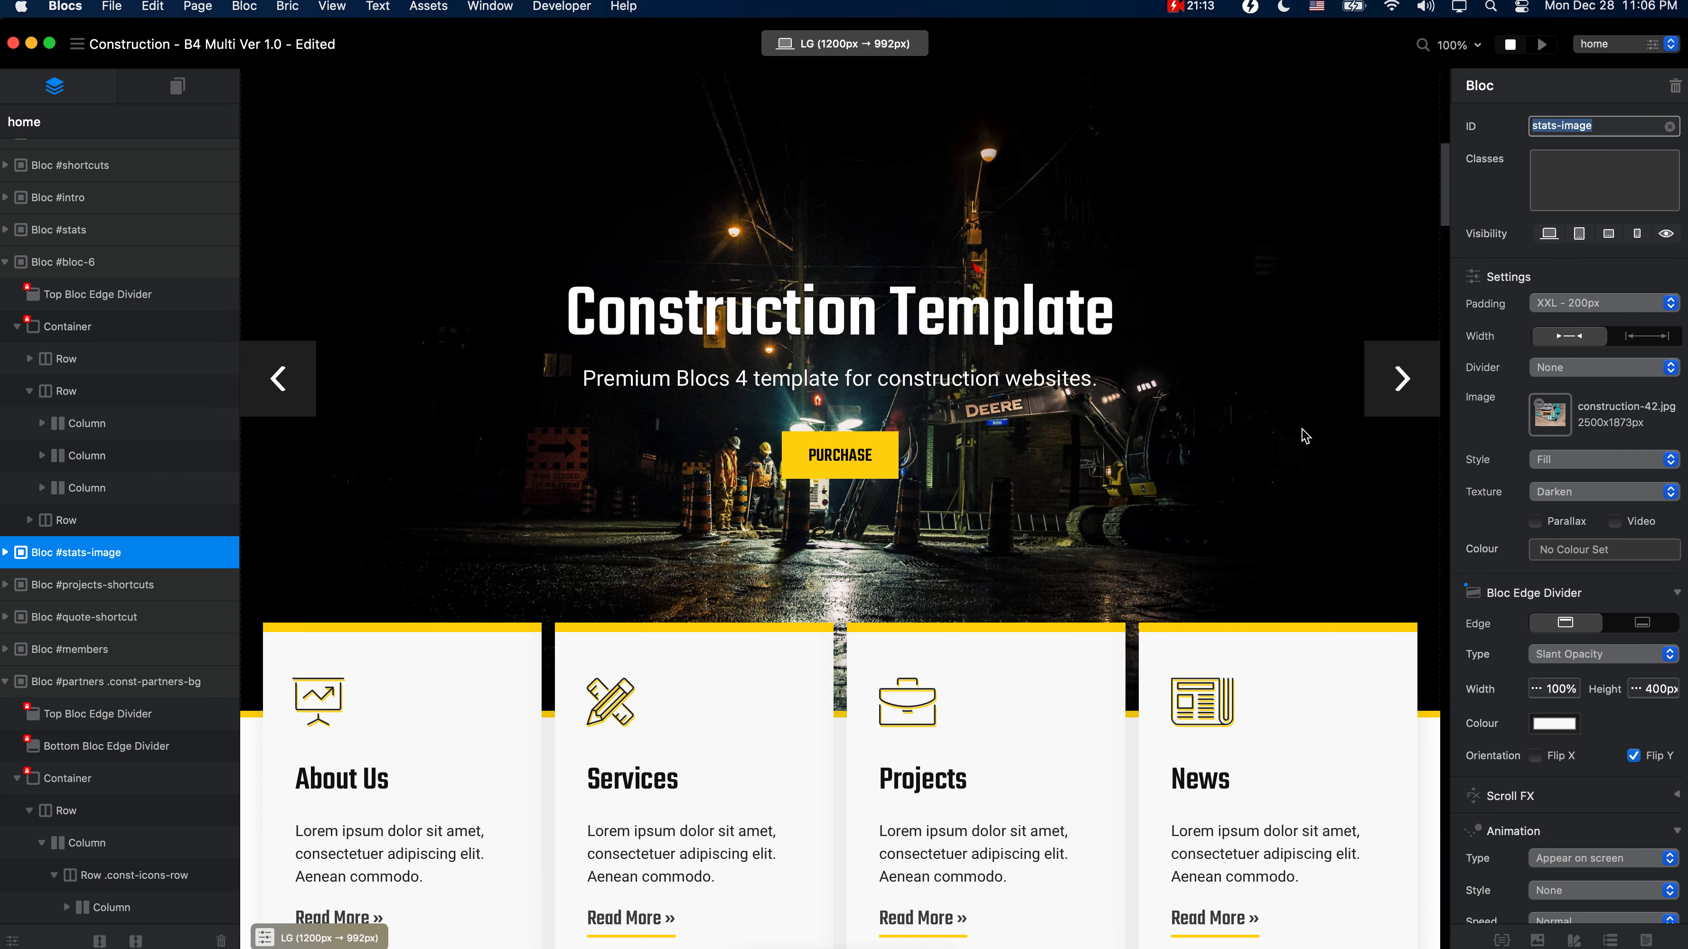
{"action": "scroll", "coordinate": [1302, 435], "scroll_direction": "up", "scroll_amount": 1}
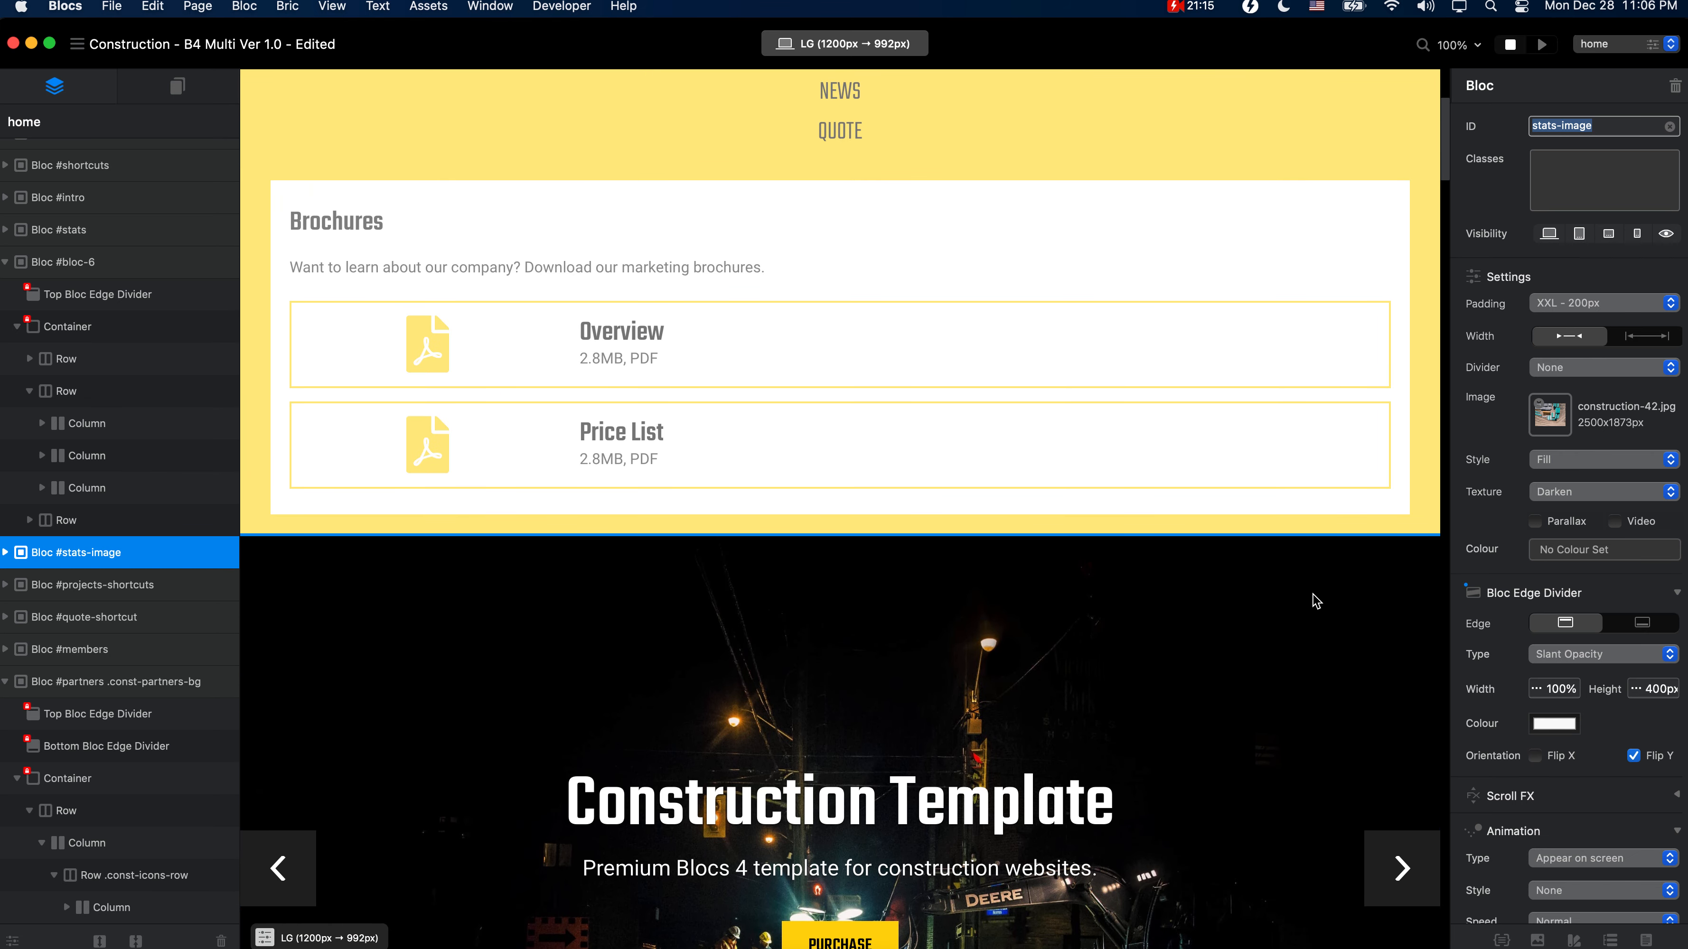
{"action": "scroll", "coordinate": [1320, 715], "scroll_direction": "down", "scroll_amount": 7}
{"action": "scroll", "coordinate": [1319, 715], "scroll_direction": "up", "scroll_amount": 12}
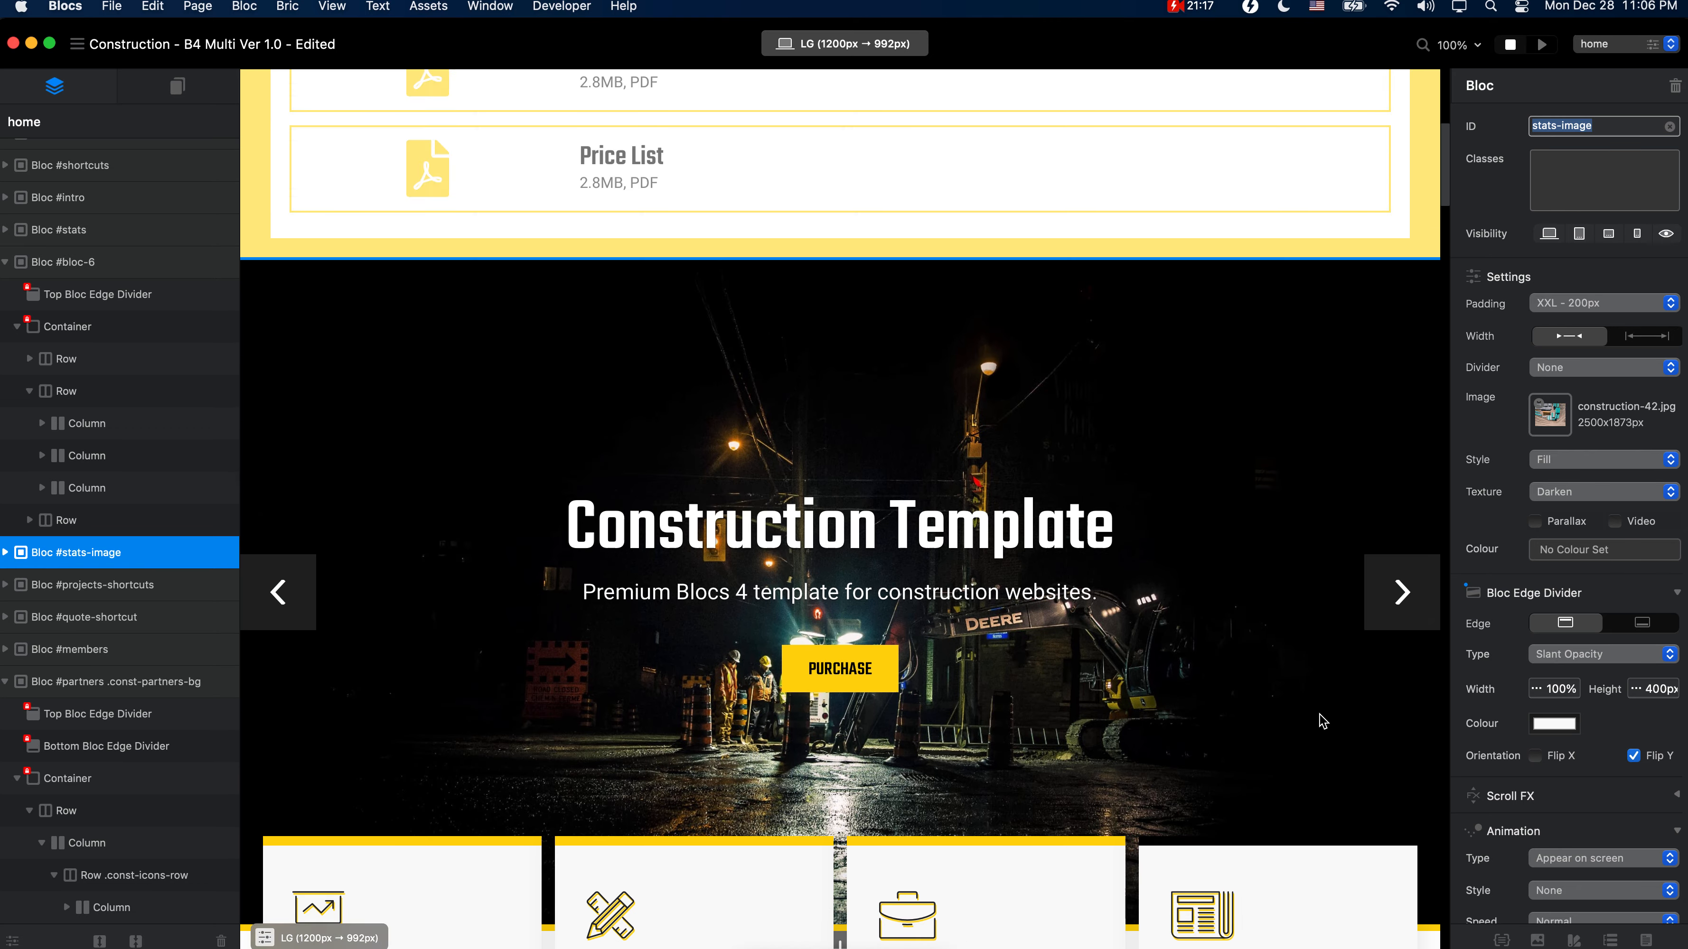
{"action": "scroll", "coordinate": [1318, 714], "scroll_direction": "down", "scroll_amount": 12}
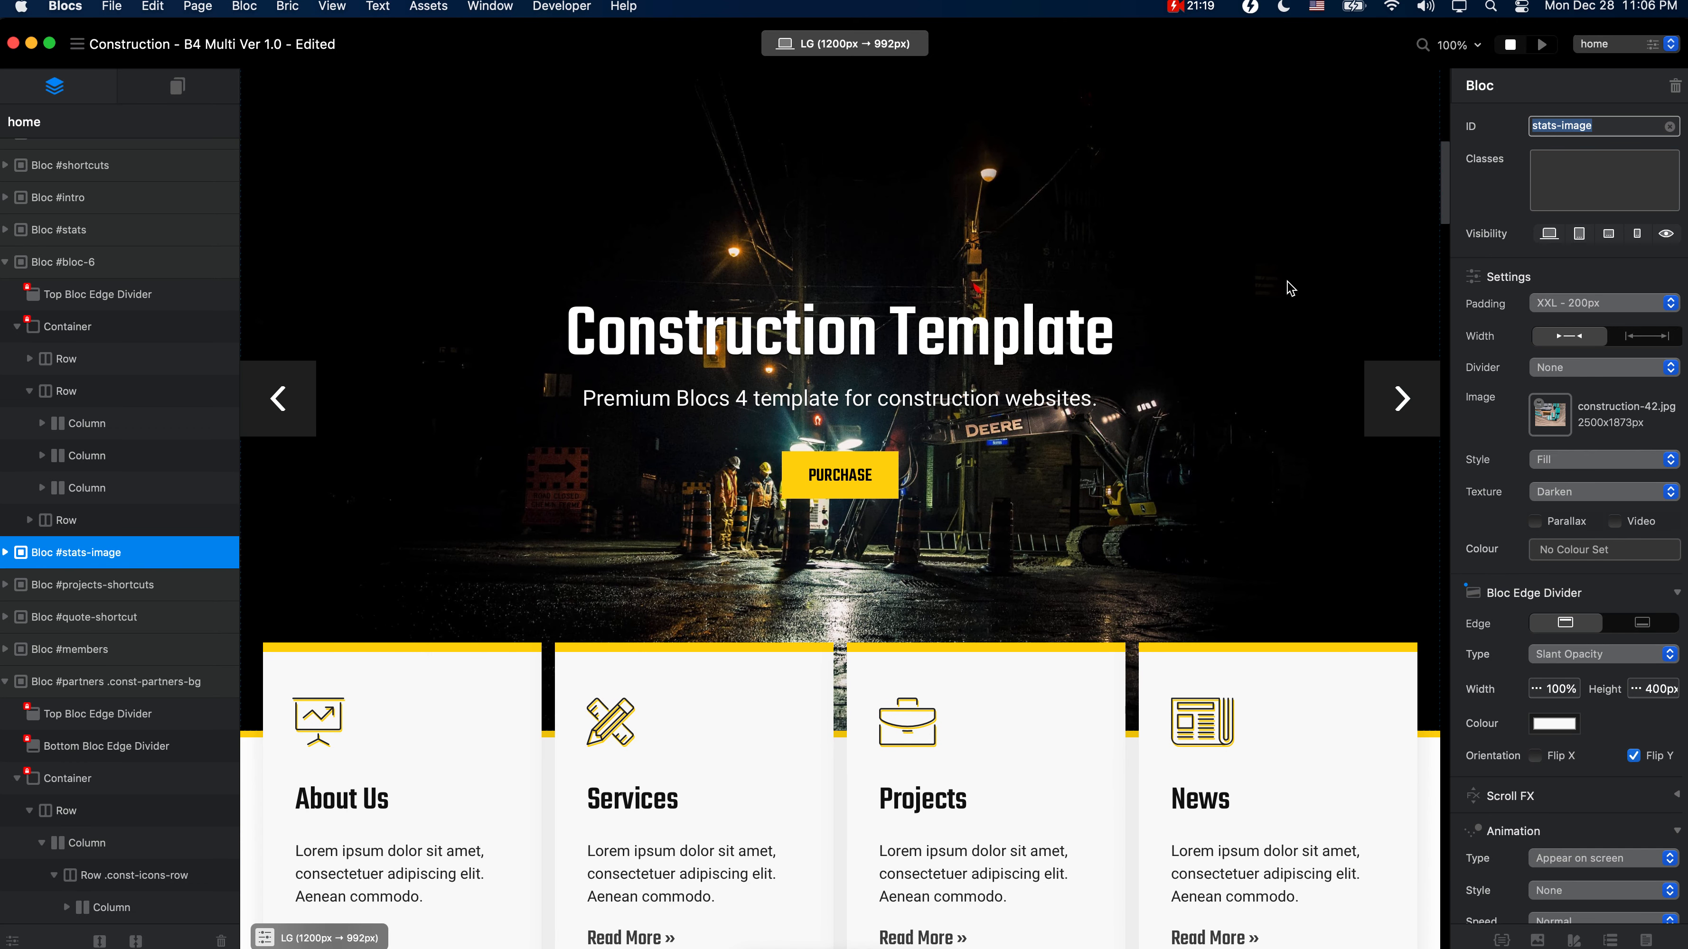
Step: Select the hero carousel and browse the Asset Manager's images for its first slide
{"action": "left_click", "coordinate": [1329, 168]}
{"action": "left_click", "coordinate": [1330, 168]}
{"action": "left_click", "coordinate": [1329, 167]}
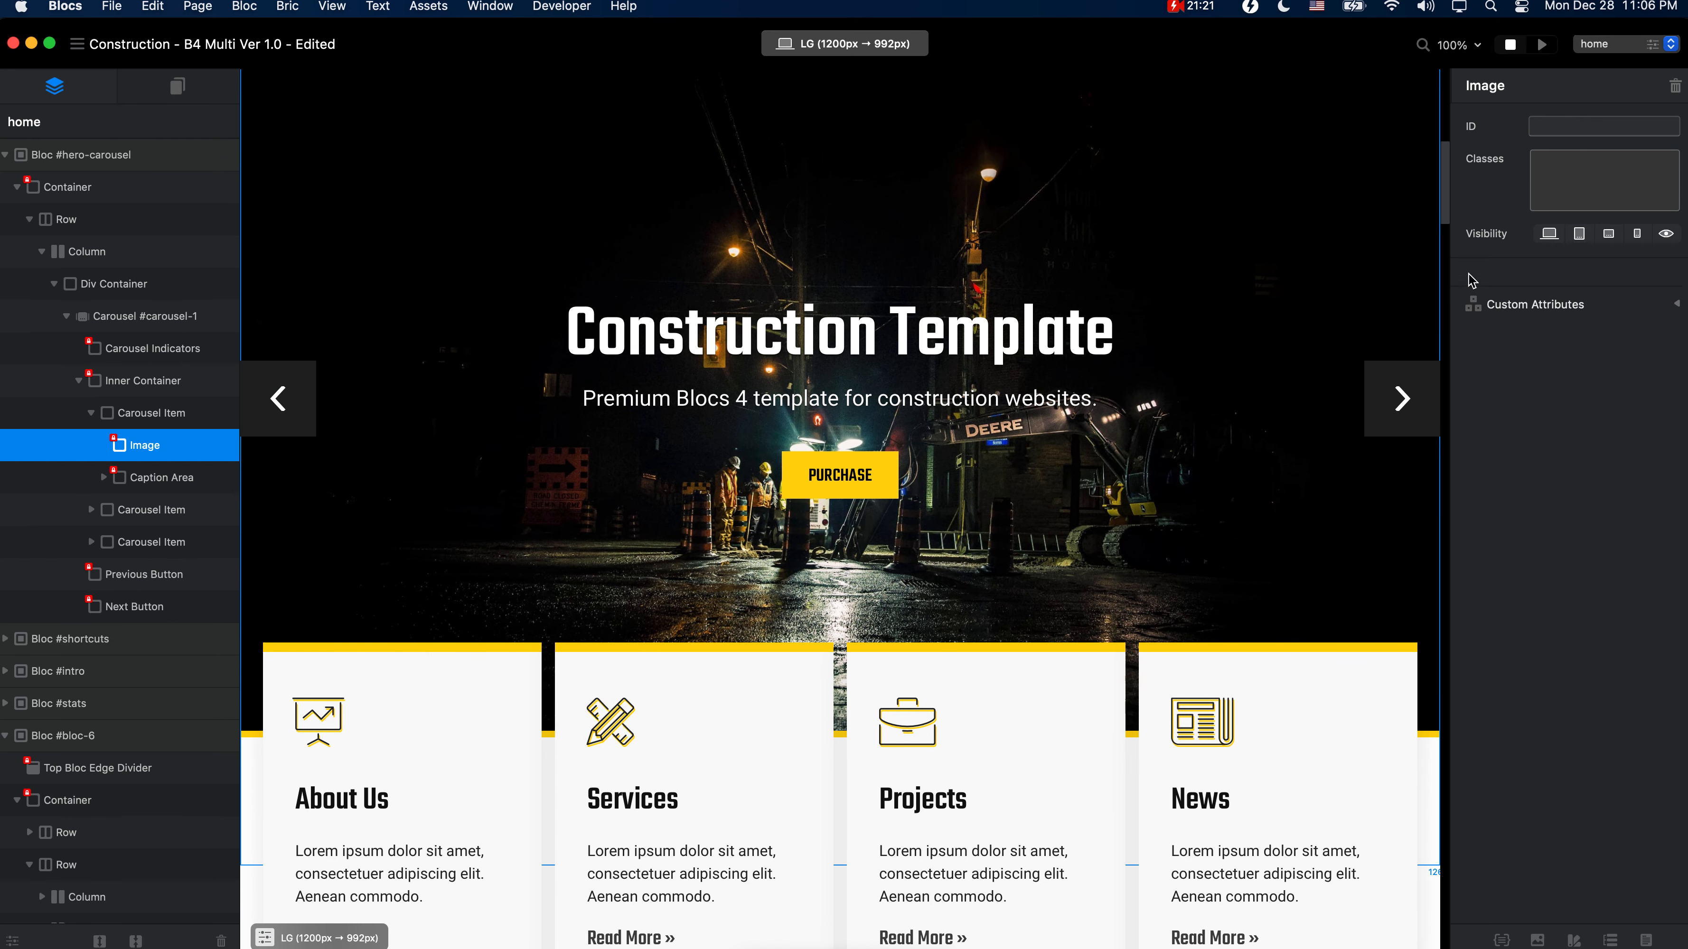
{"action": "left_click", "coordinate": [1305, 184]}
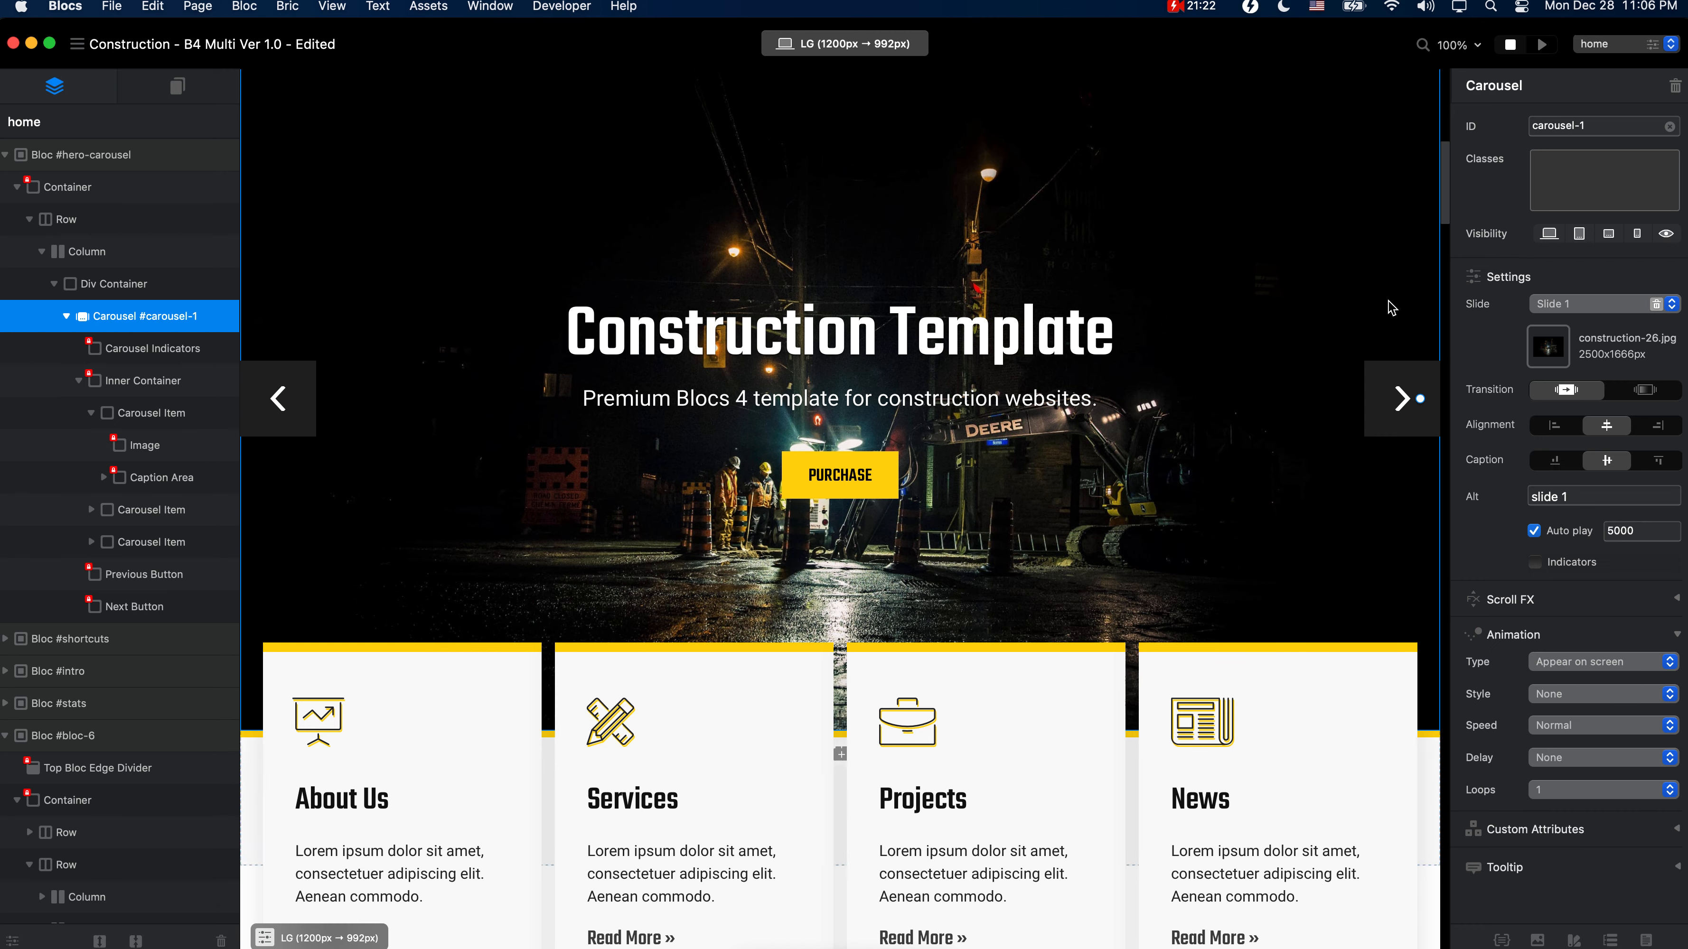
{"action": "left_click", "coordinate": [1549, 346]}
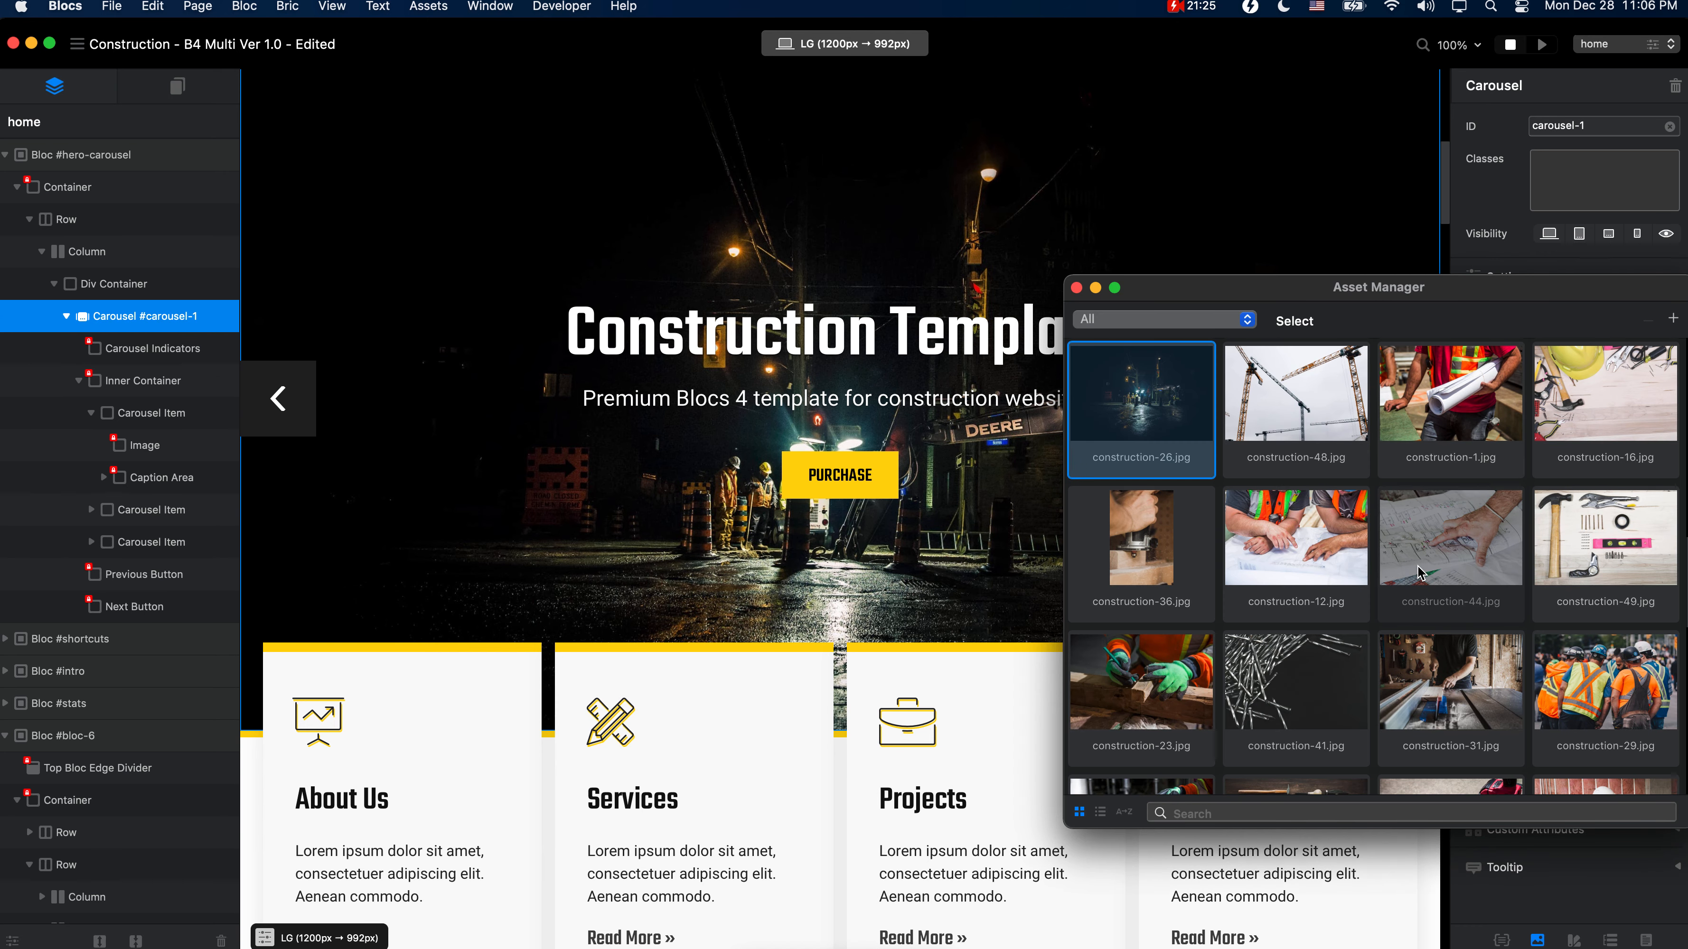
{"action": "scroll", "coordinate": [1414, 502], "scroll_direction": "down", "scroll_amount": 2}
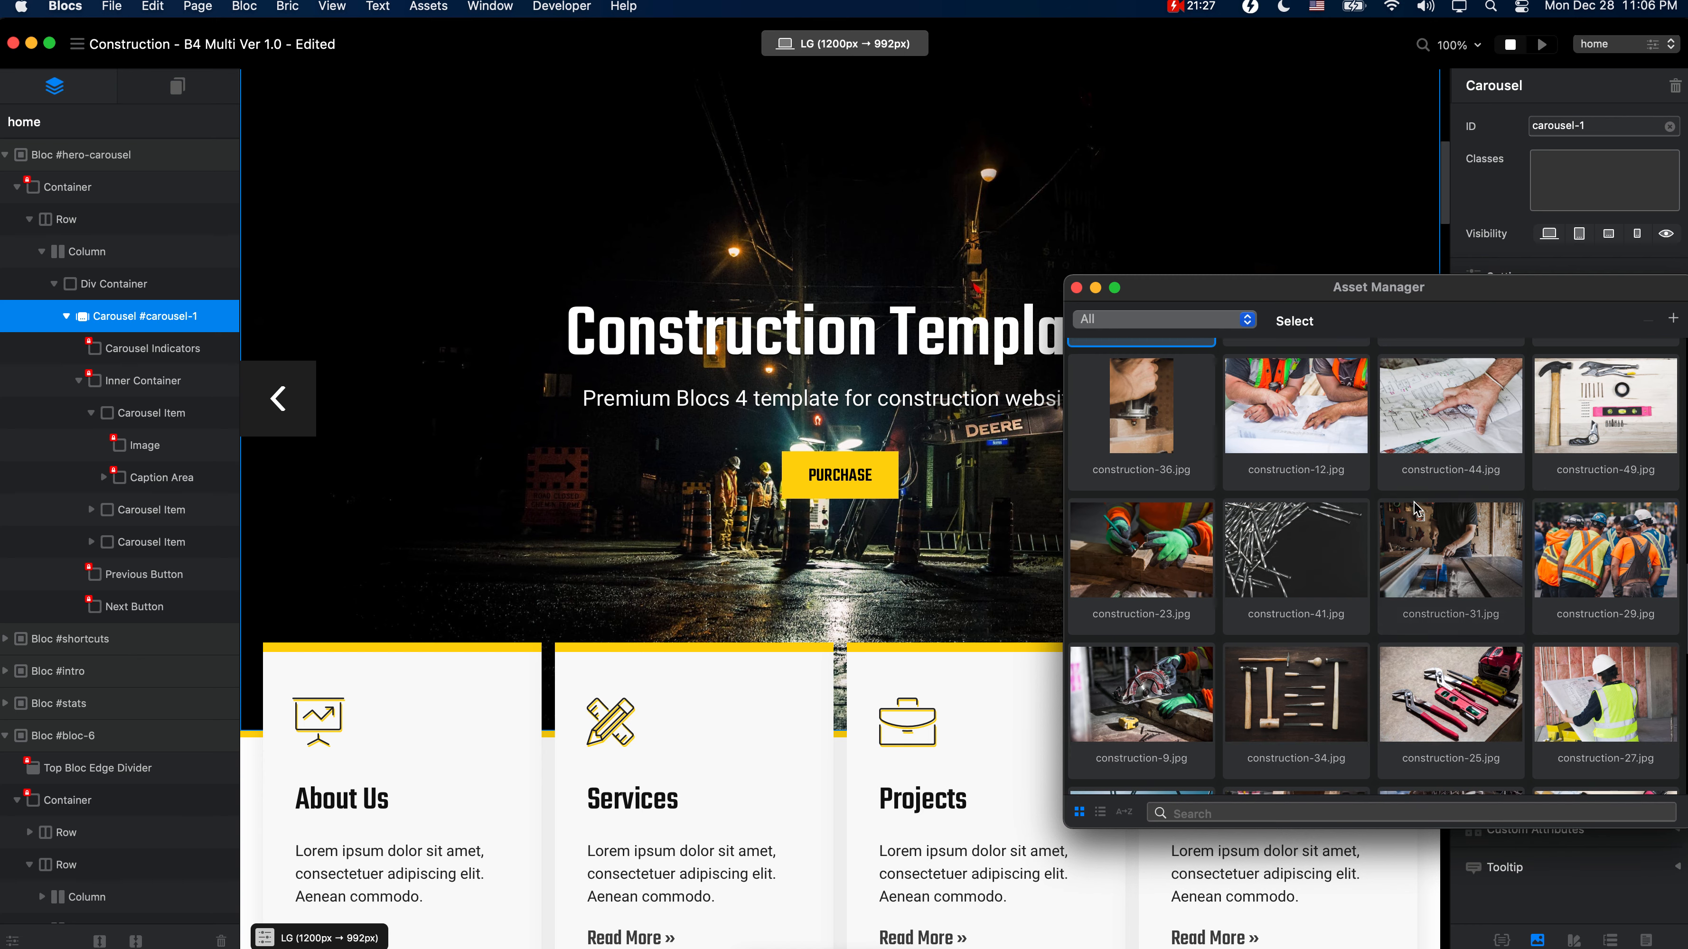
{"action": "scroll", "coordinate": [1296, 525], "scroll_direction": "down", "scroll_amount": 5}
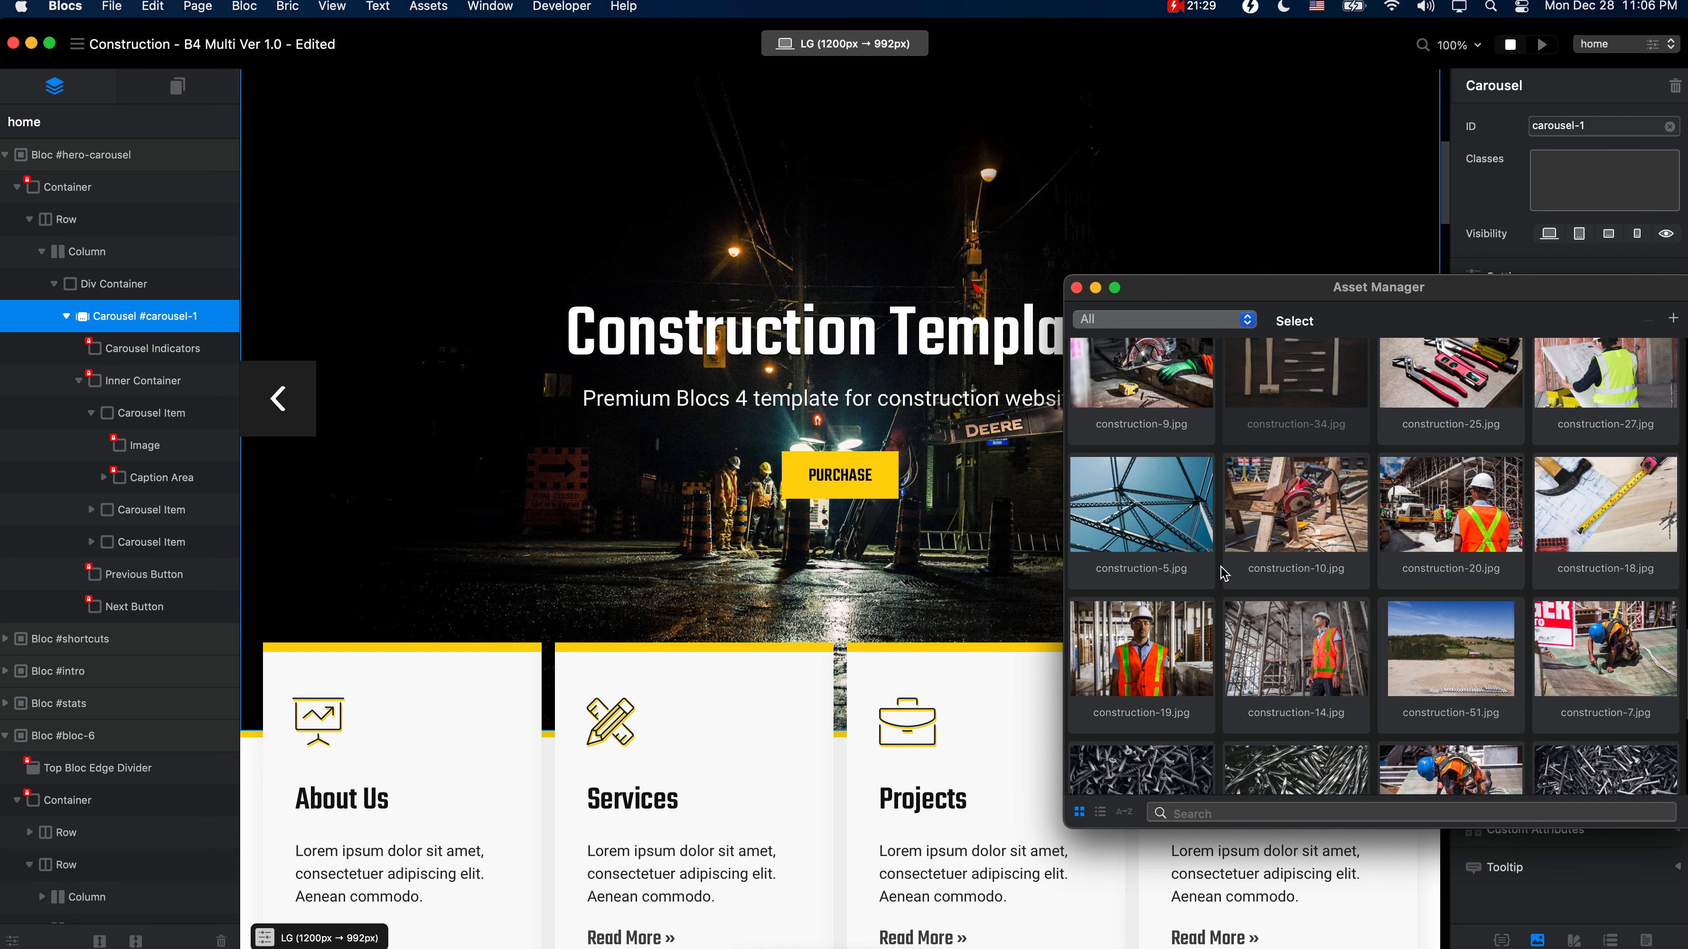
{"action": "scroll", "coordinate": [1322, 538], "scroll_direction": "down", "scroll_amount": 2}
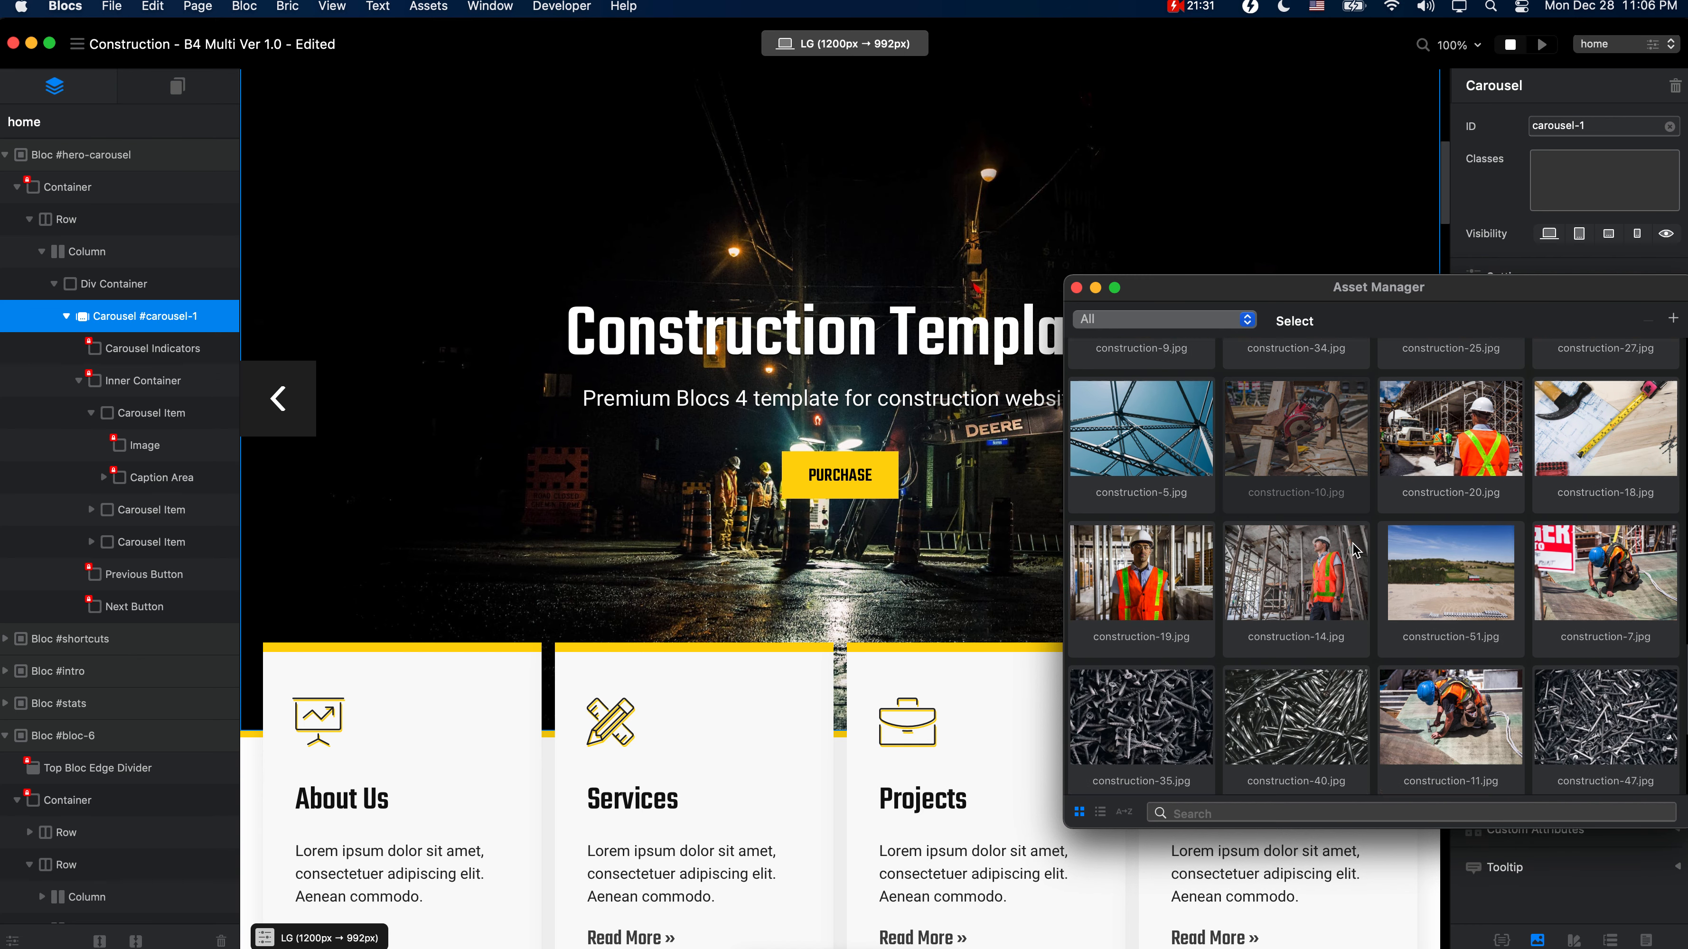
{"action": "scroll", "coordinate": [1356, 550], "scroll_direction": "down", "scroll_amount": 1}
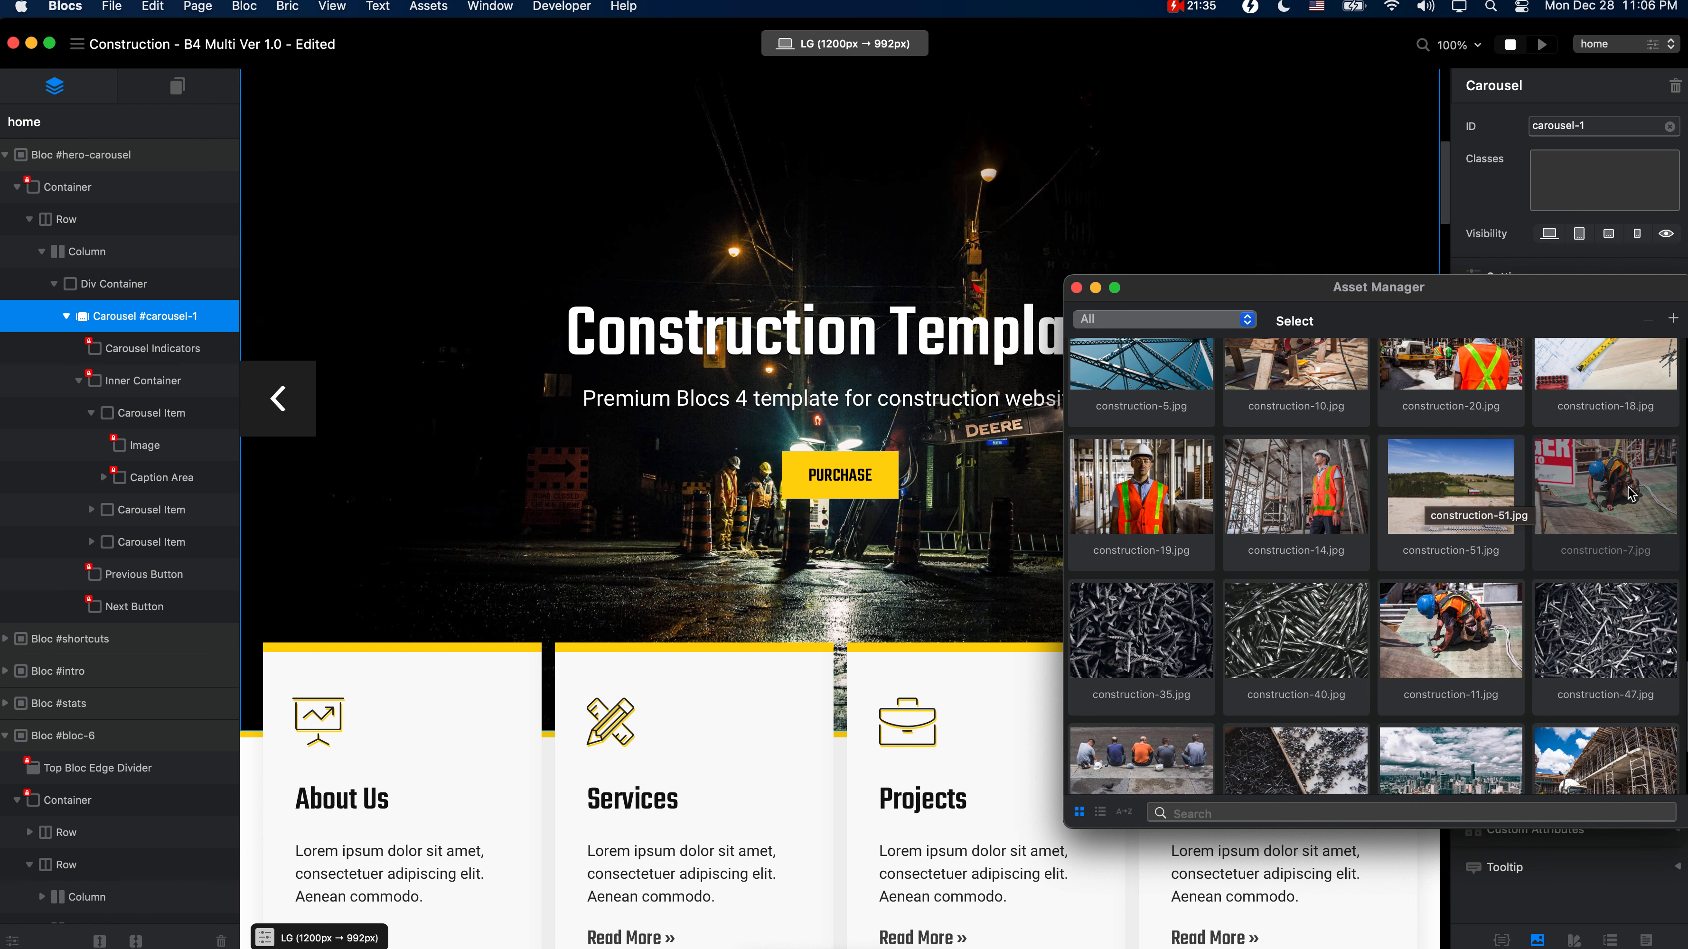
Step: Try out several images on the hero carousel's first slide, including construction-51.jpg, construction-14.jpg, construction-35.jpg and construction-42.jpg
{"action": "left_click", "coordinate": [1455, 480]}
{"action": "left_click", "coordinate": [1300, 485]}
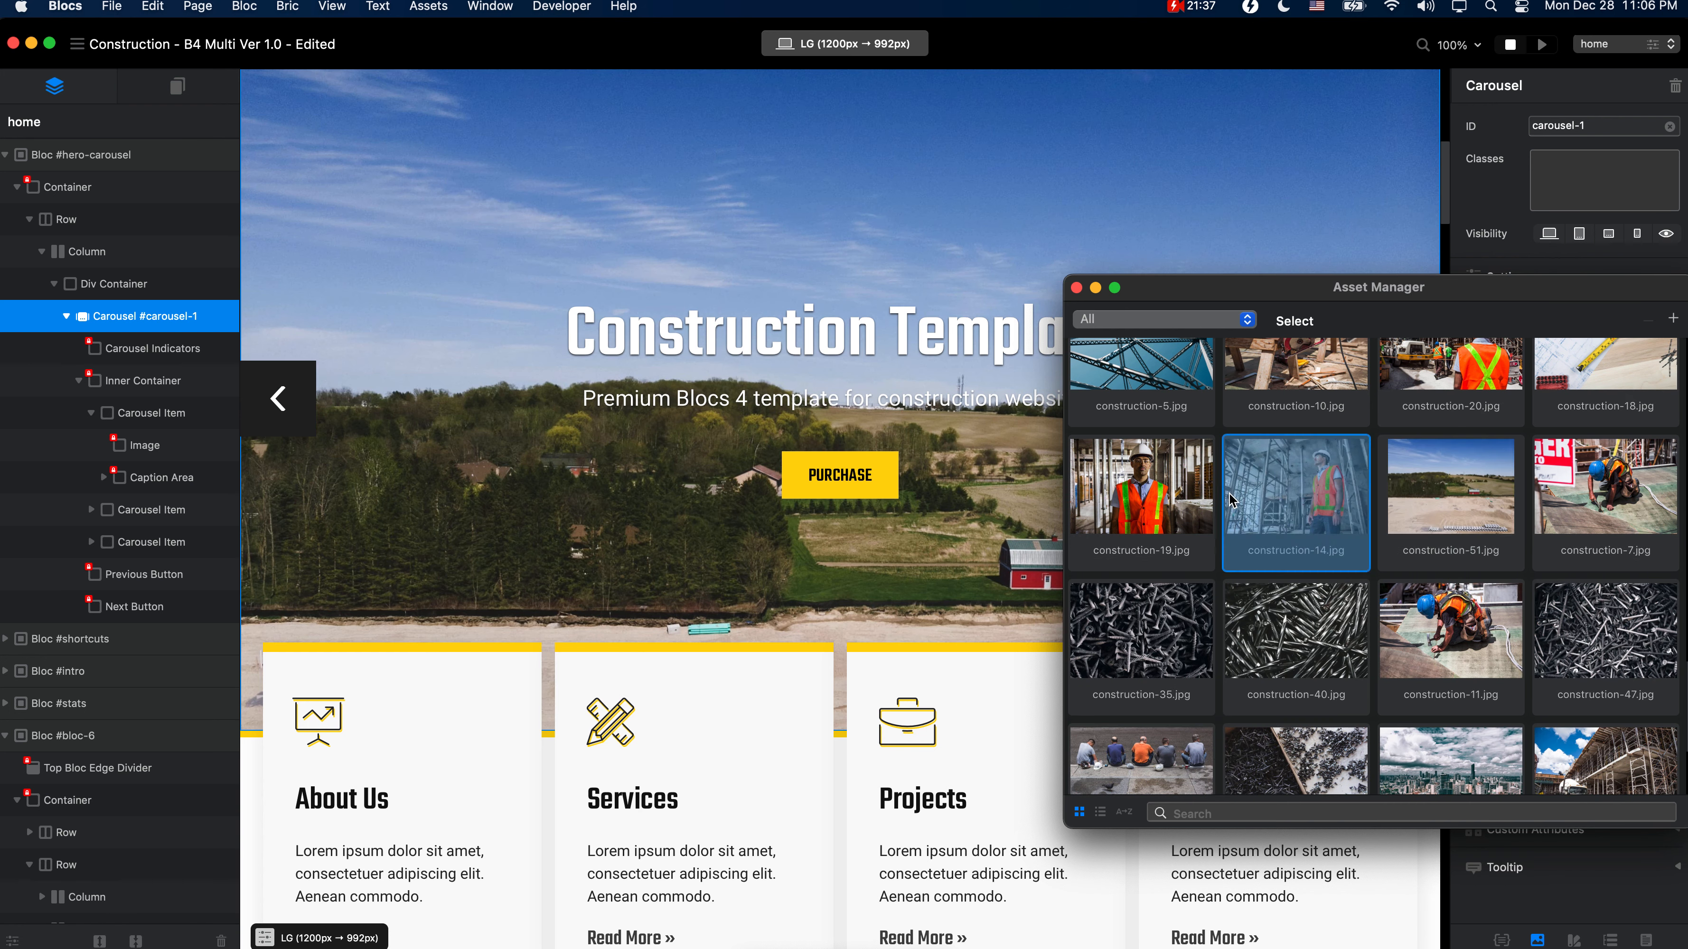
{"action": "left_click", "coordinate": [1312, 632]}
{"action": "left_click", "coordinate": [1142, 631]}
{"action": "scroll", "coordinate": [1142, 632], "scroll_direction": "down", "scroll_amount": 4}
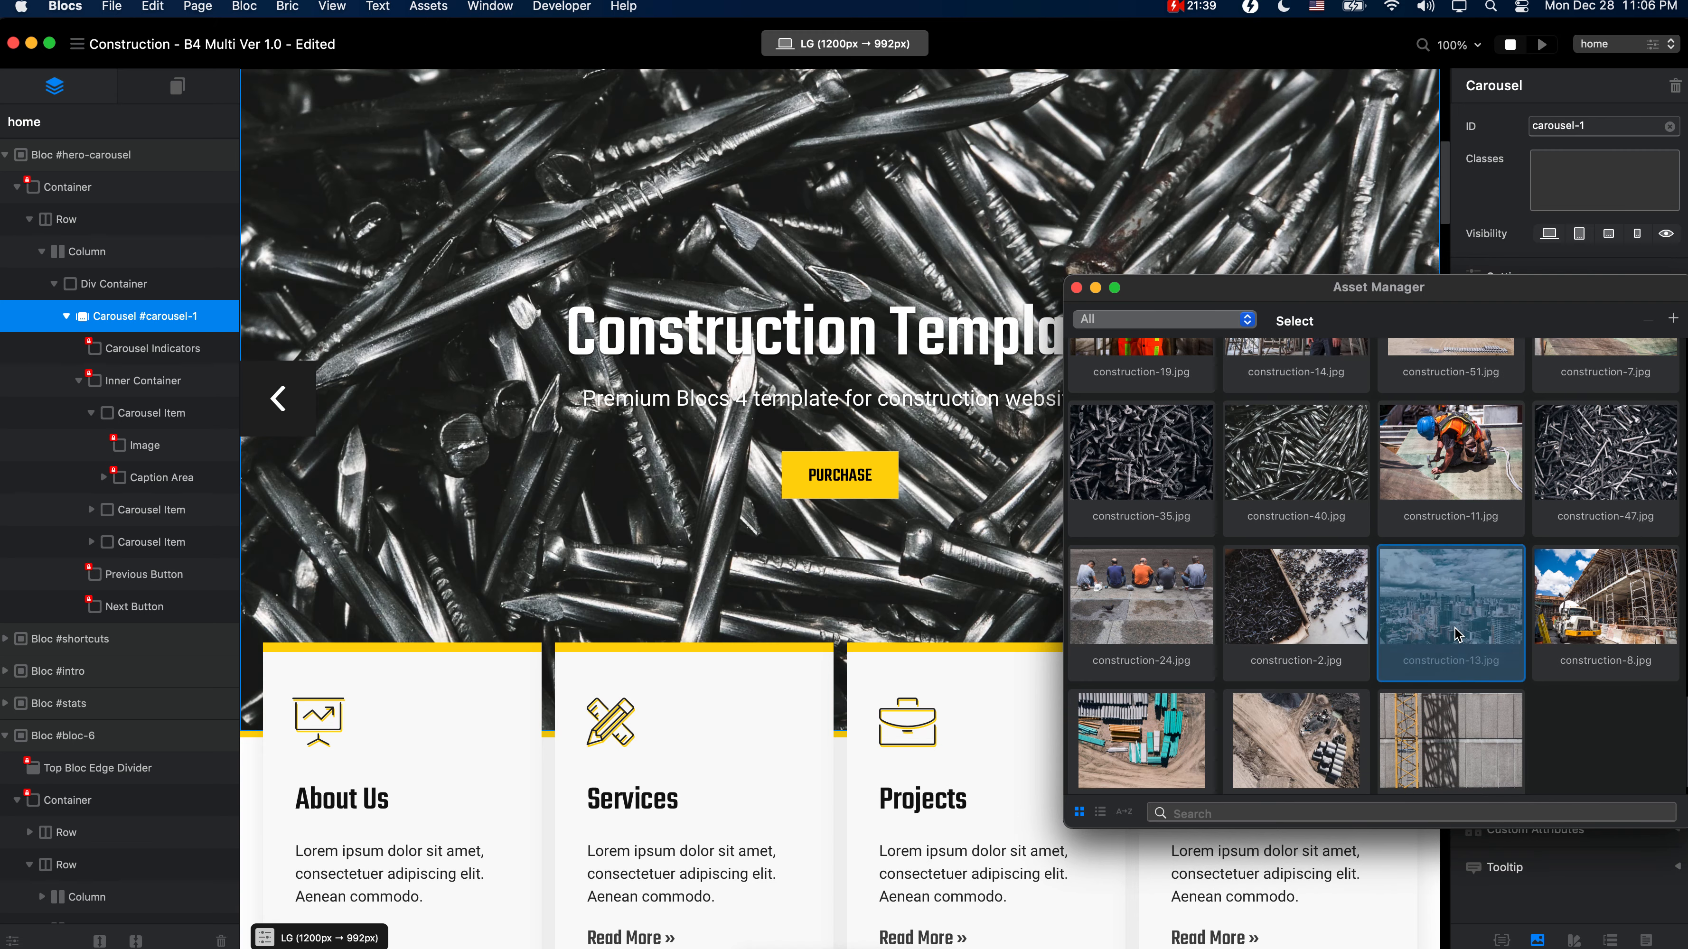
{"action": "left_click", "coordinate": [1450, 565]}
{"action": "left_click", "coordinate": [1153, 606]}
{"action": "left_click", "coordinate": [1161, 718]}
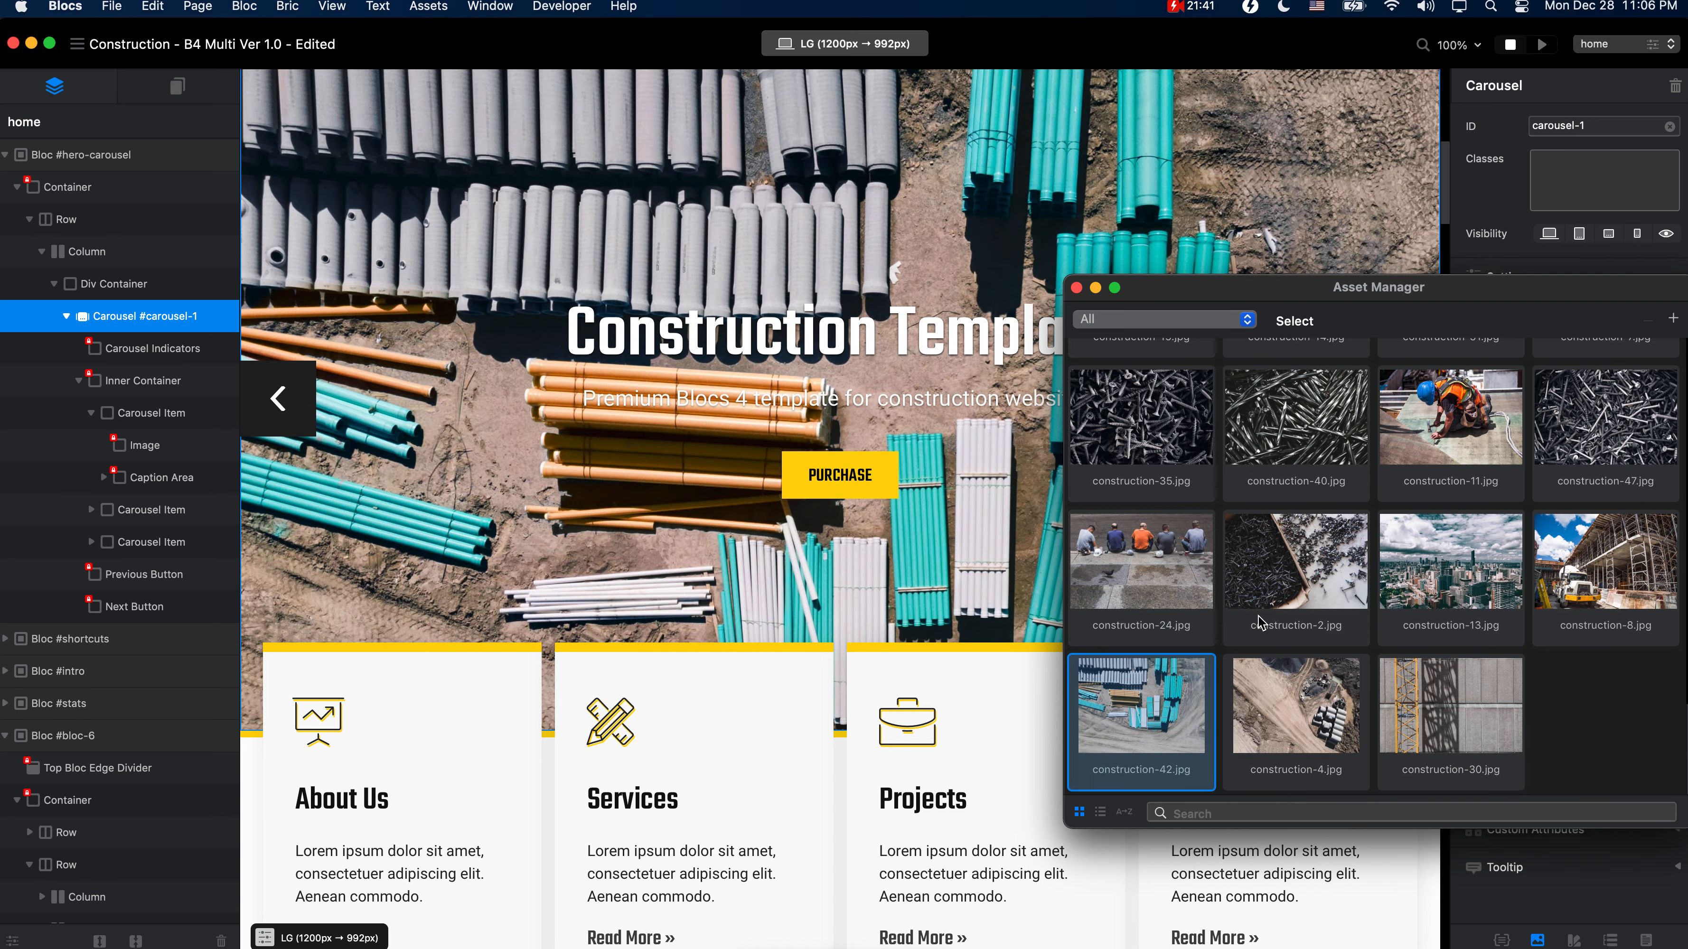
Step: Try the portrait photo, construction-project-3.jpg and construction-project-4.jpg as the carousel's first slide image
{"action": "scroll", "coordinate": [1258, 615], "scroll_direction": "up", "scroll_amount": 5}
{"action": "scroll", "coordinate": [1259, 621], "scroll_direction": "up", "scroll_amount": 2}
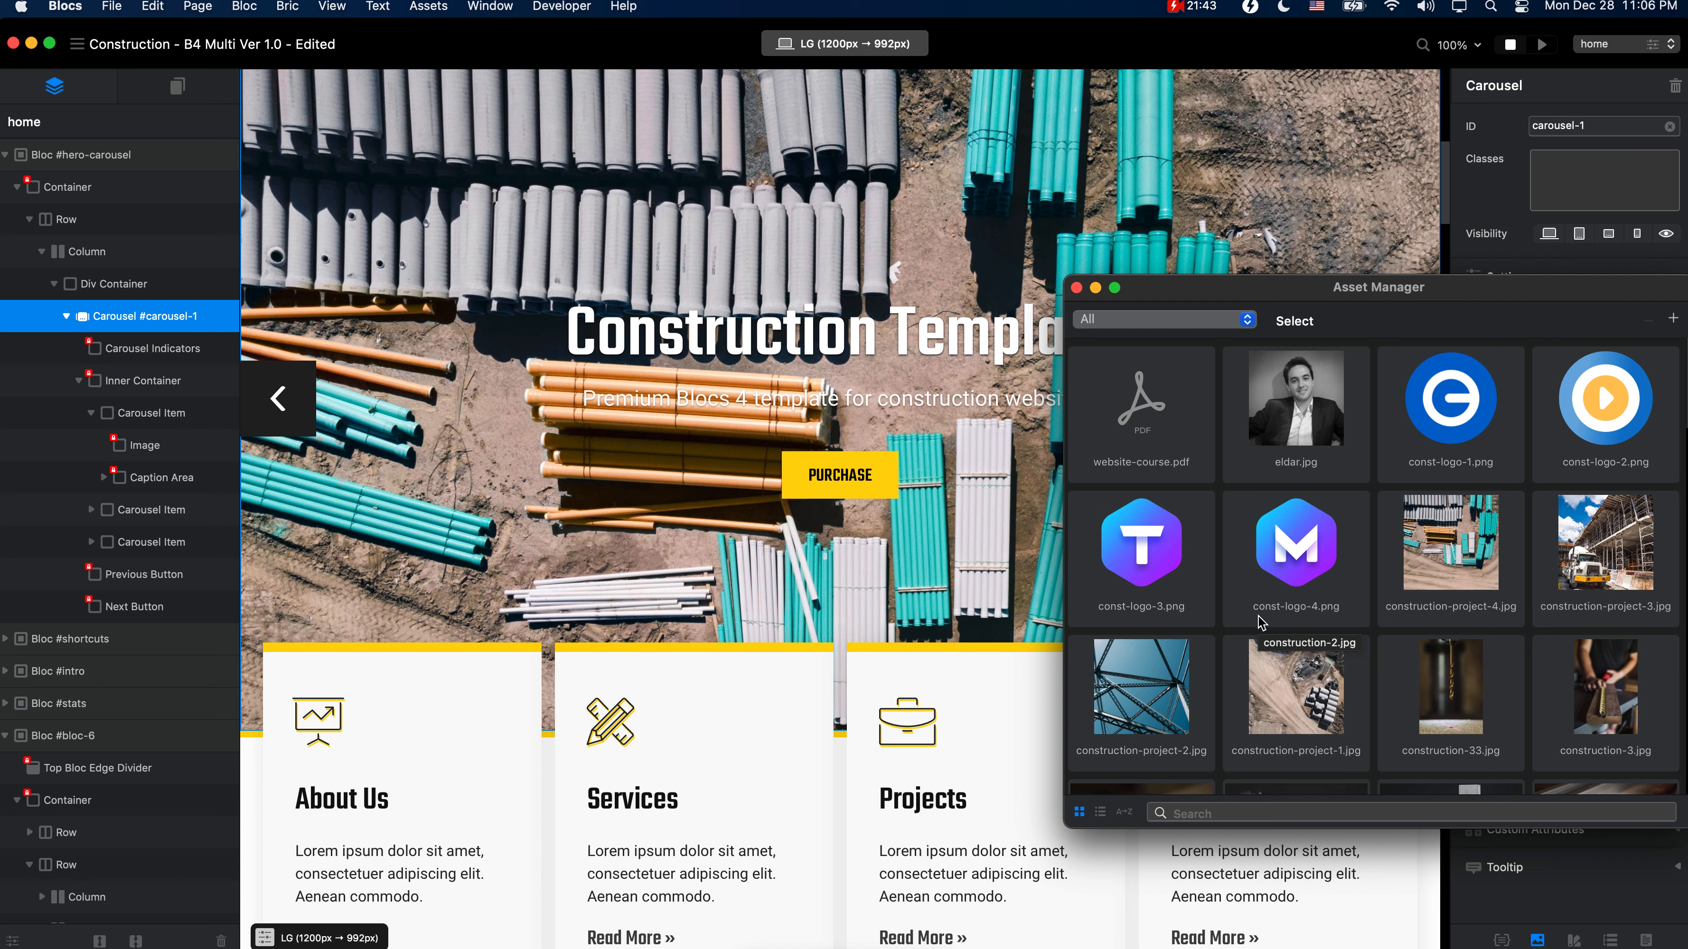
{"action": "left_click", "coordinate": [1305, 392]}
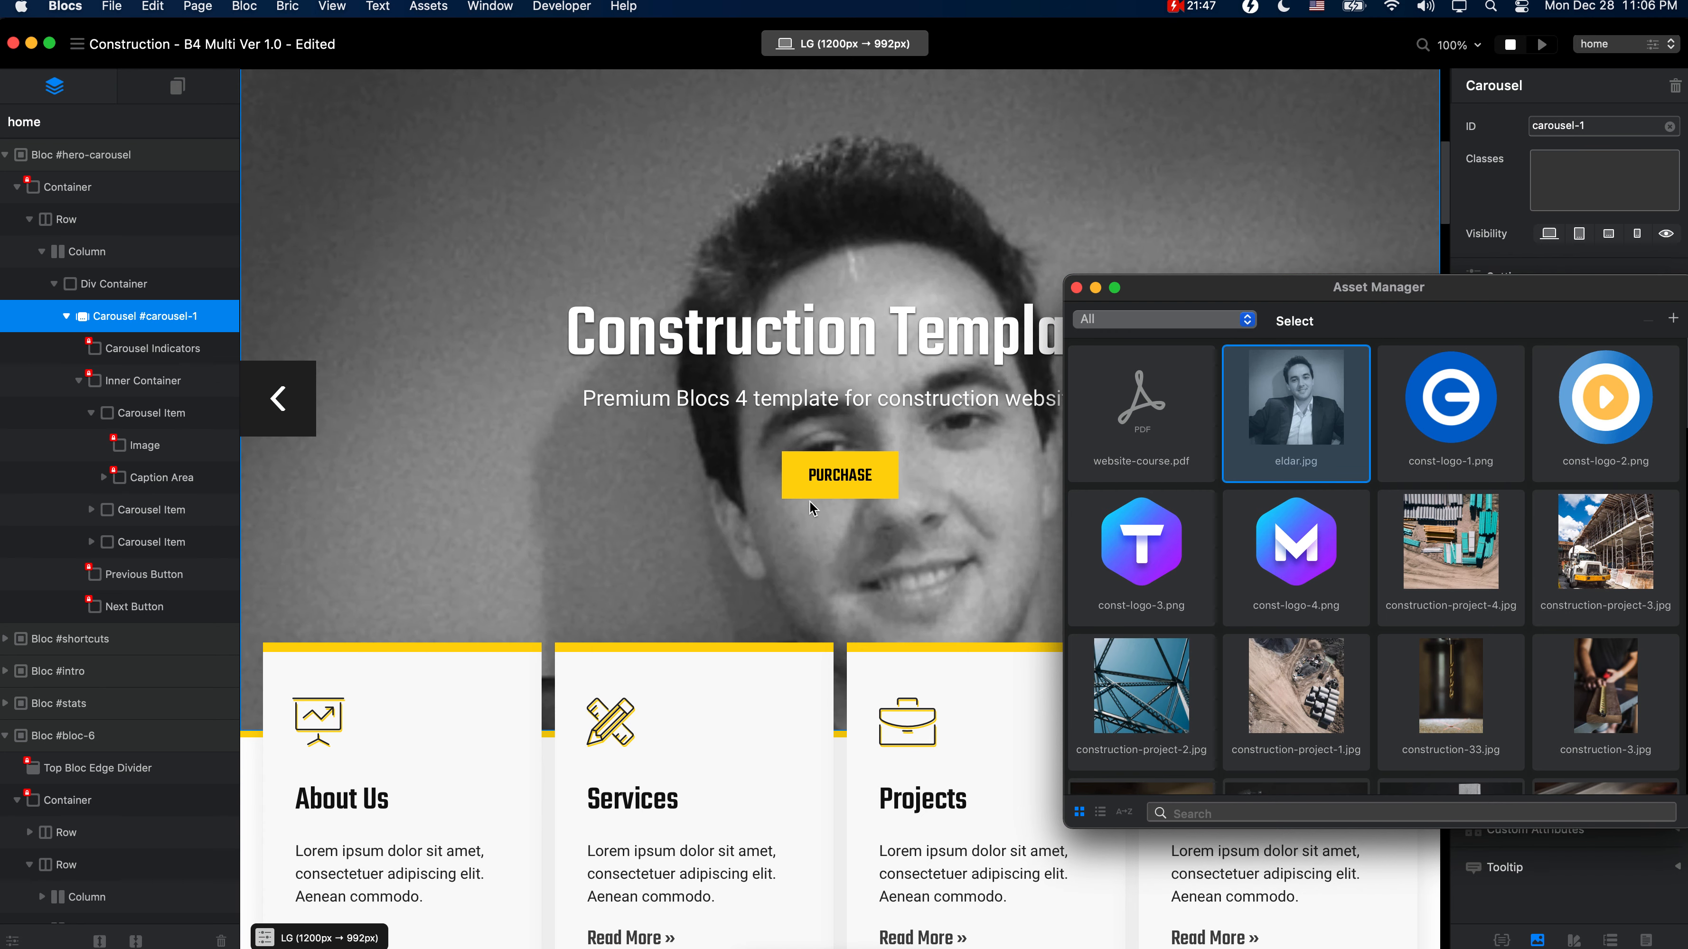
{"action": "scroll", "coordinate": [812, 508], "scroll_direction": "up", "scroll_amount": 5}
{"action": "scroll", "coordinate": [812, 508], "scroll_direction": "down", "scroll_amount": 6}
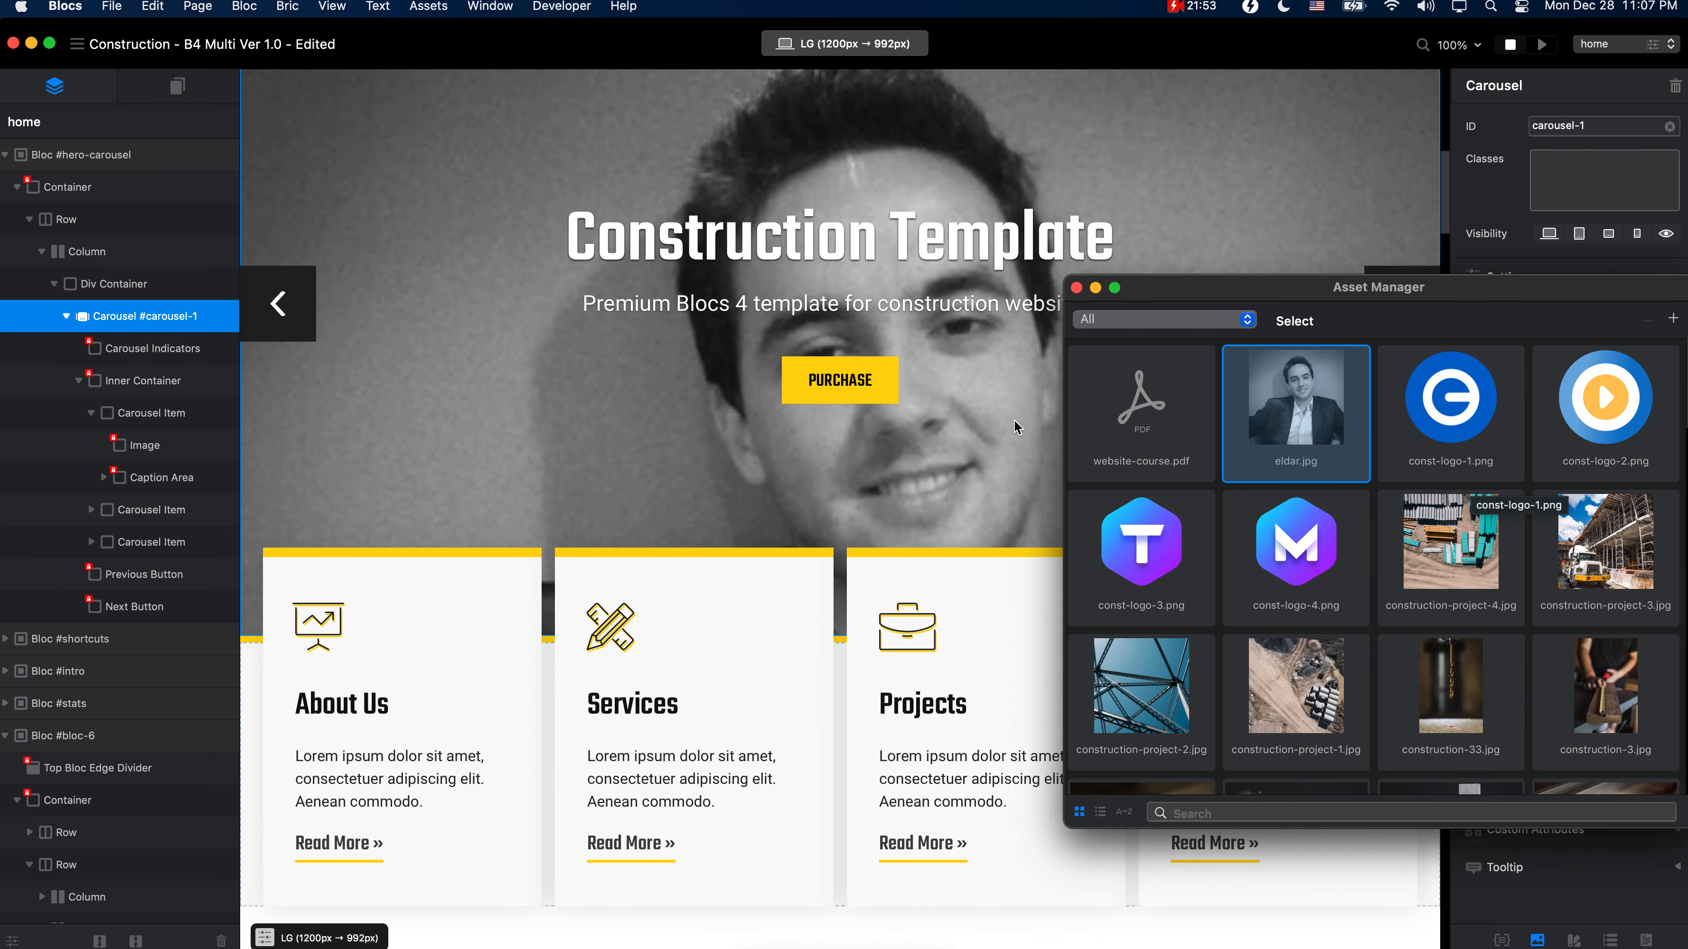
{"action": "scroll", "coordinate": [1014, 420], "scroll_direction": "up", "scroll_amount": 6}
{"action": "scroll", "coordinate": [1014, 419], "scroll_direction": "down", "scroll_amount": 4}
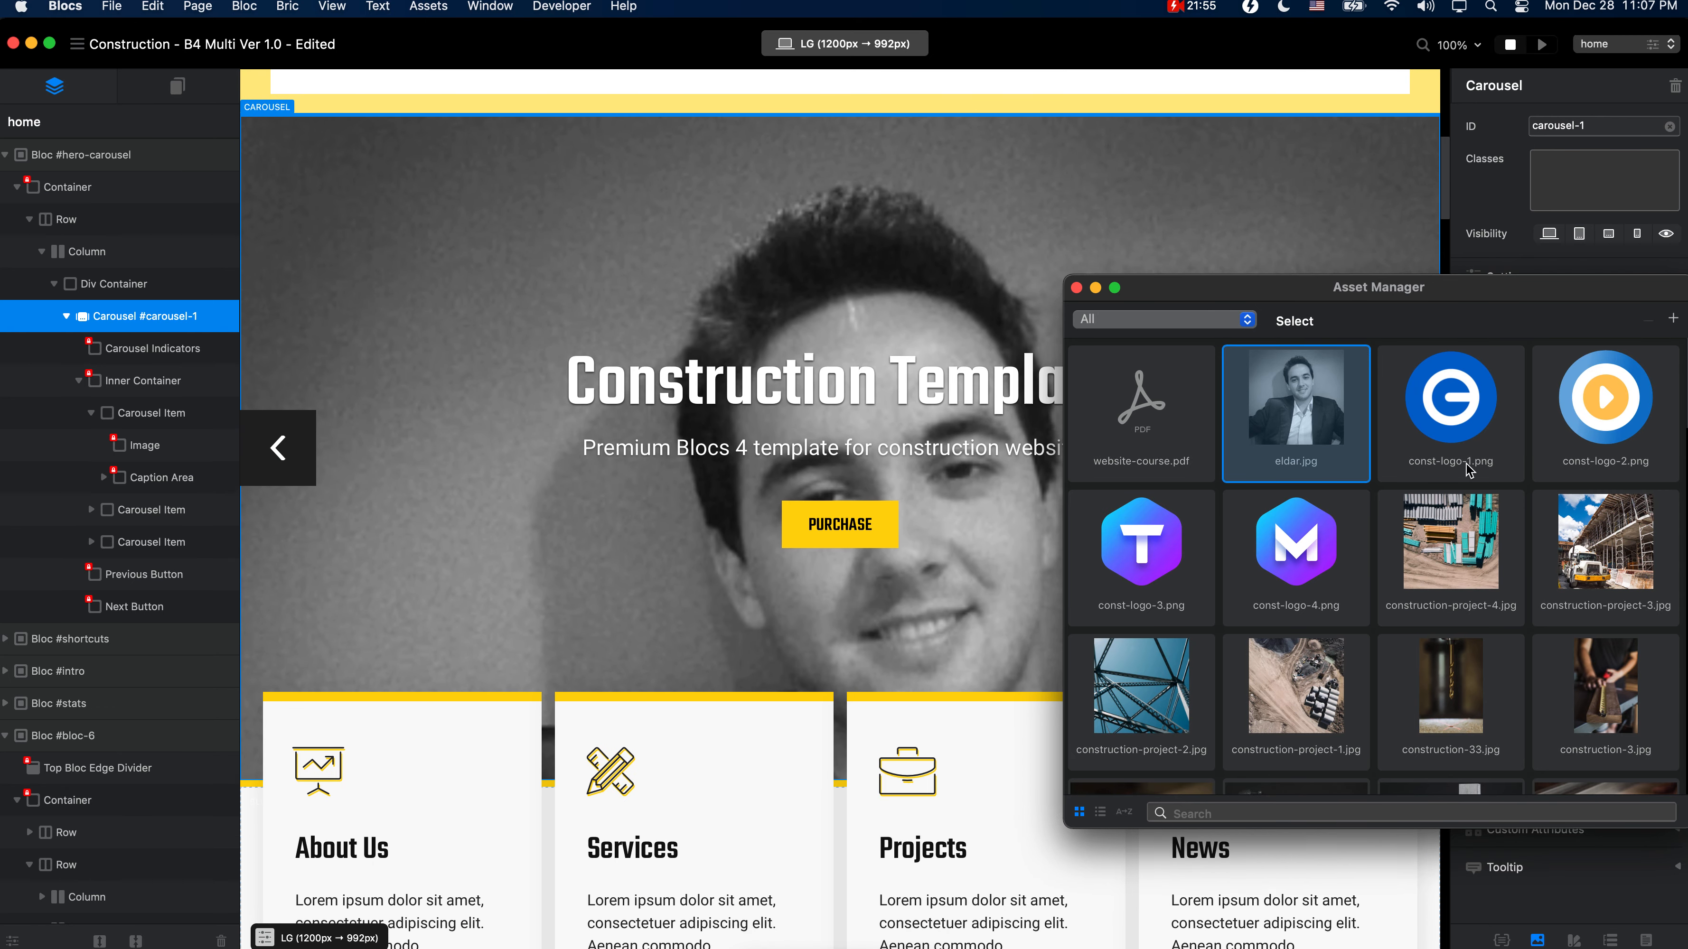
{"action": "left_click", "coordinate": [1540, 542]}
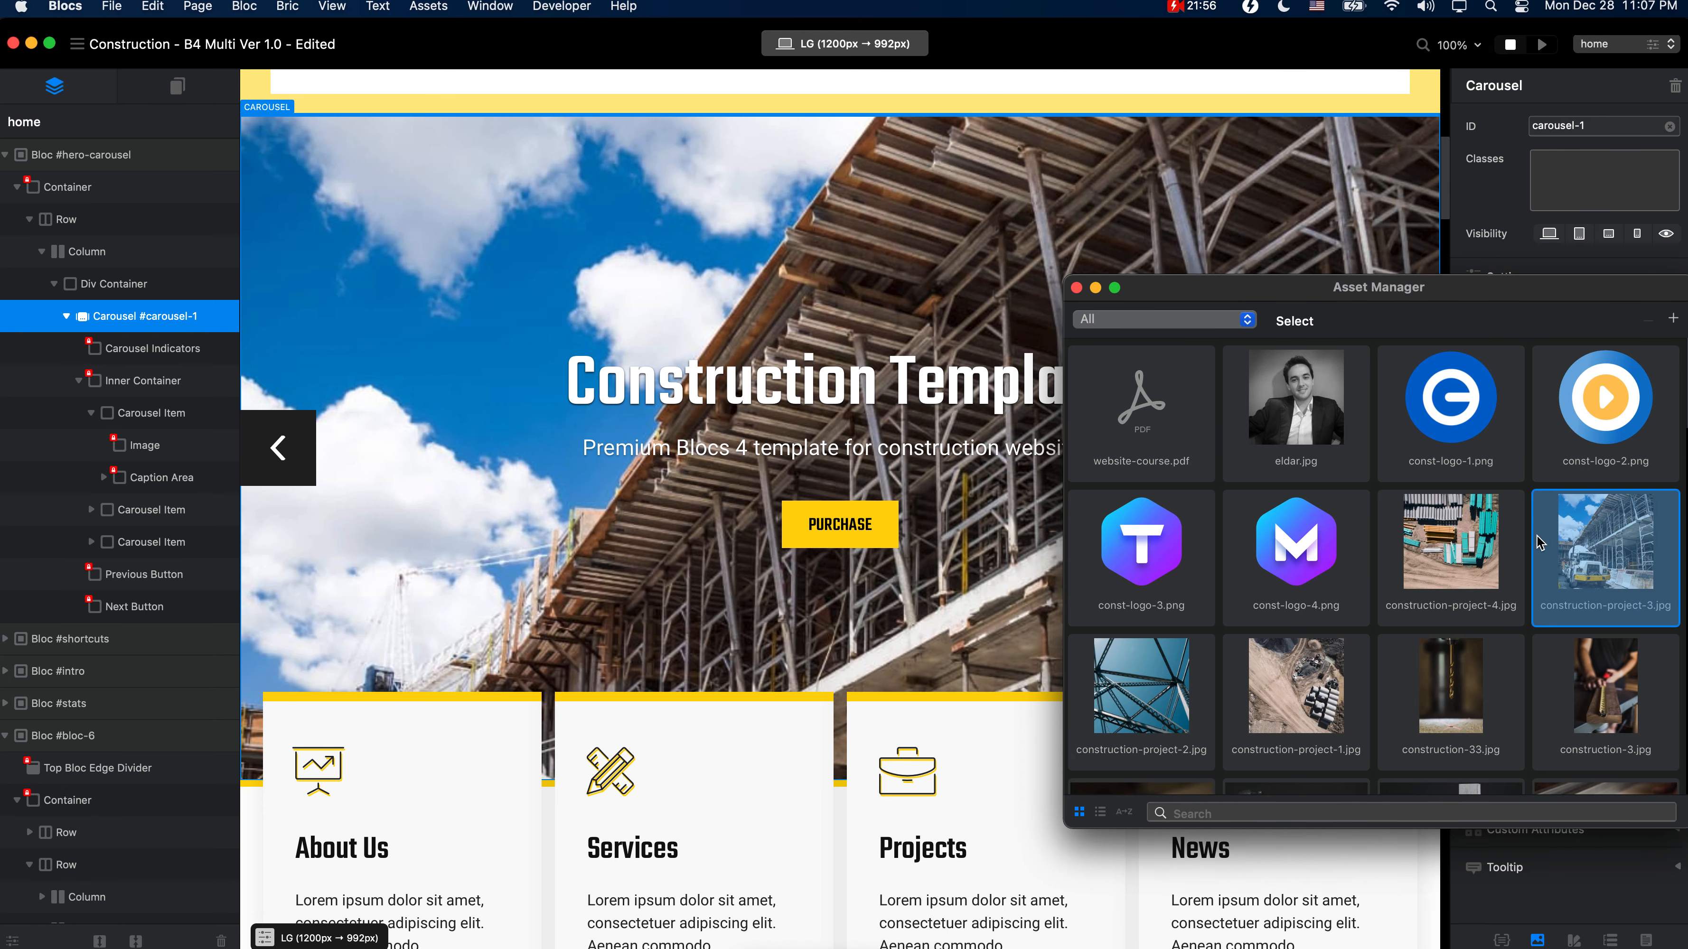
{"action": "left_click", "coordinate": [1469, 551]}
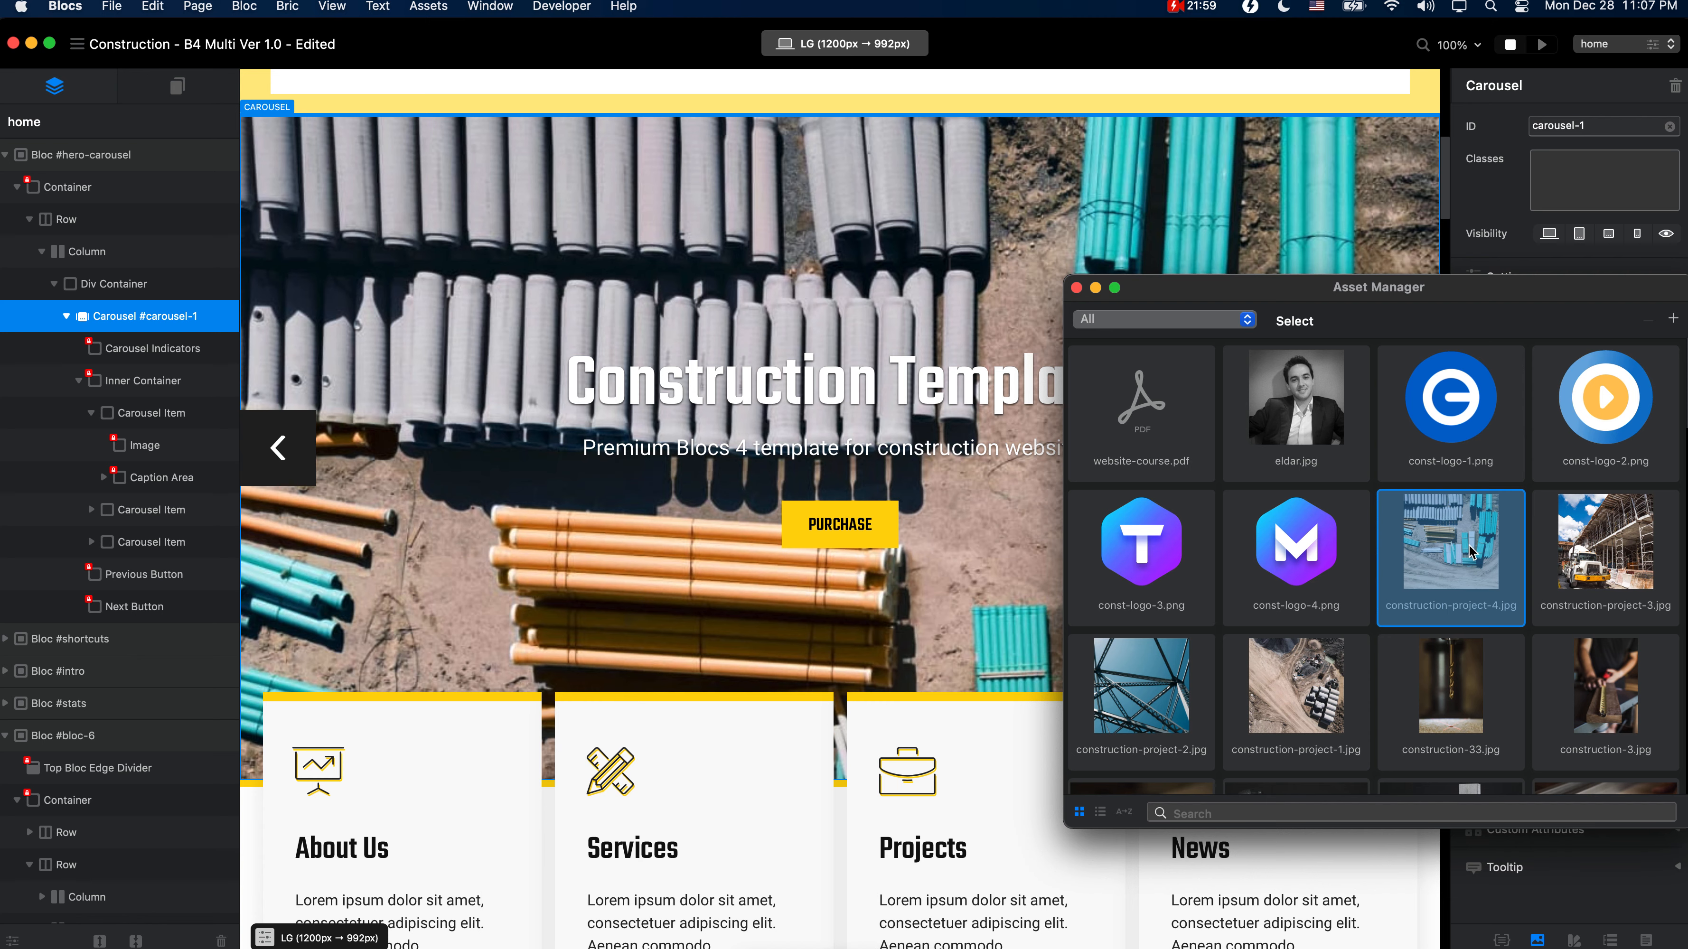
Step: Set the carousel's first slide image back to construction-26.jpg and close the Asset Manager
{"action": "scroll", "coordinate": [1469, 545], "scroll_direction": "down", "scroll_amount": 5}
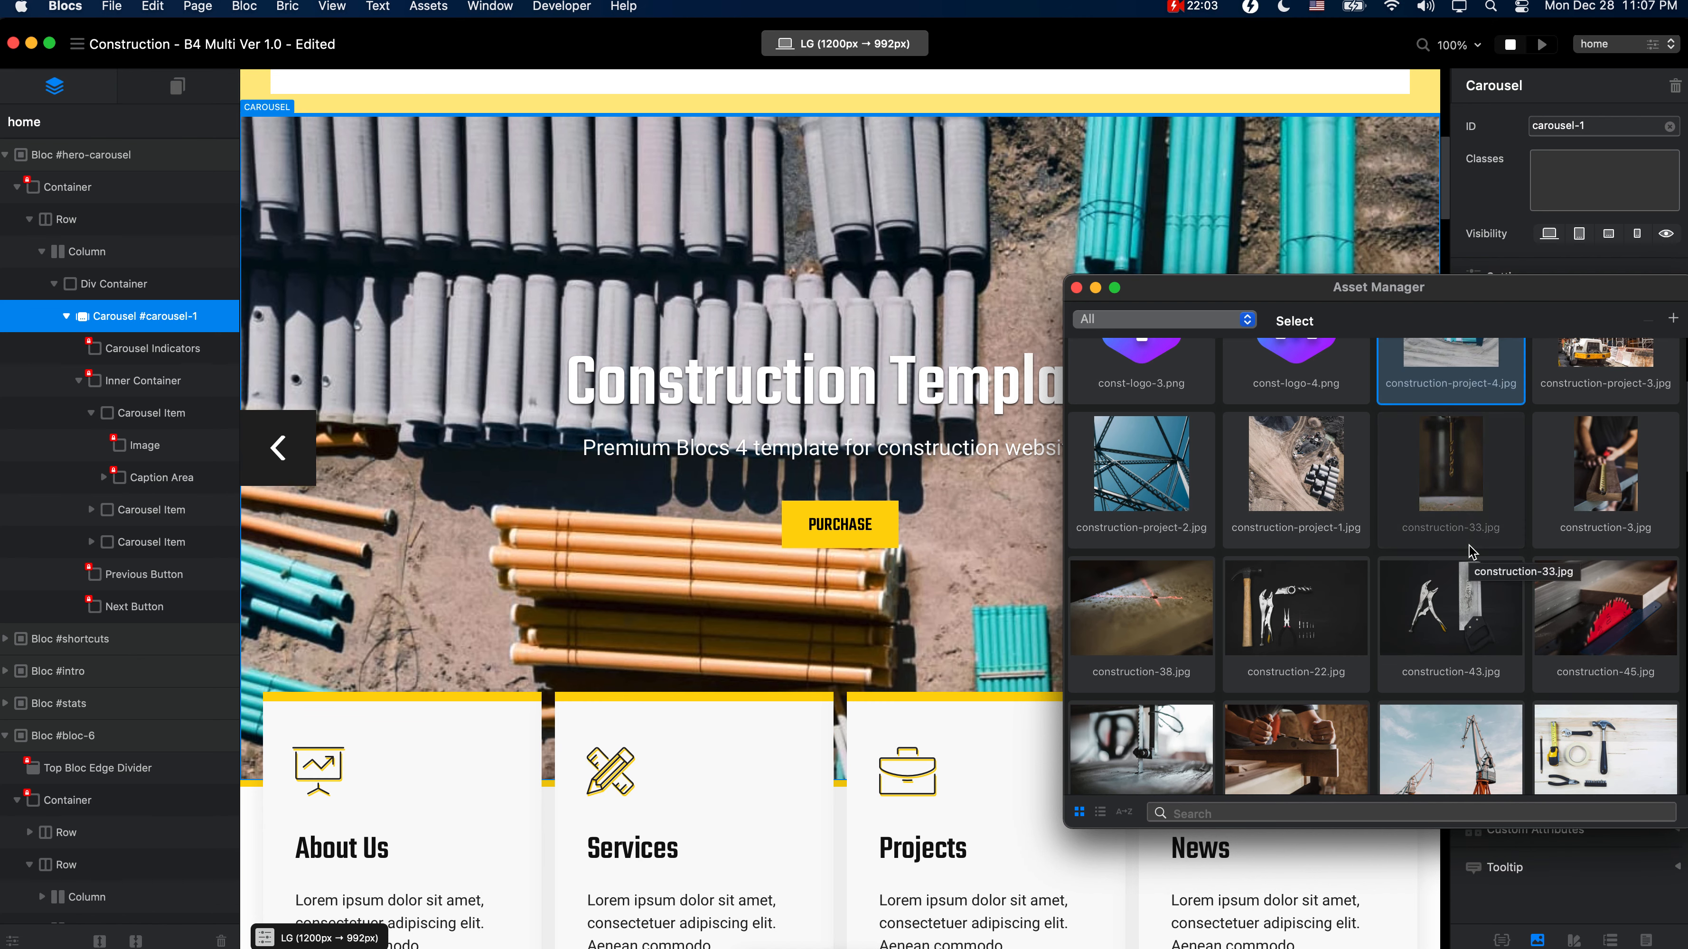
{"action": "scroll", "coordinate": [1428, 564], "scroll_direction": "down", "scroll_amount": 8}
{"action": "scroll", "coordinate": [1405, 572], "scroll_direction": "down", "scroll_amount": 6}
{"action": "left_click", "coordinate": [1142, 522]}
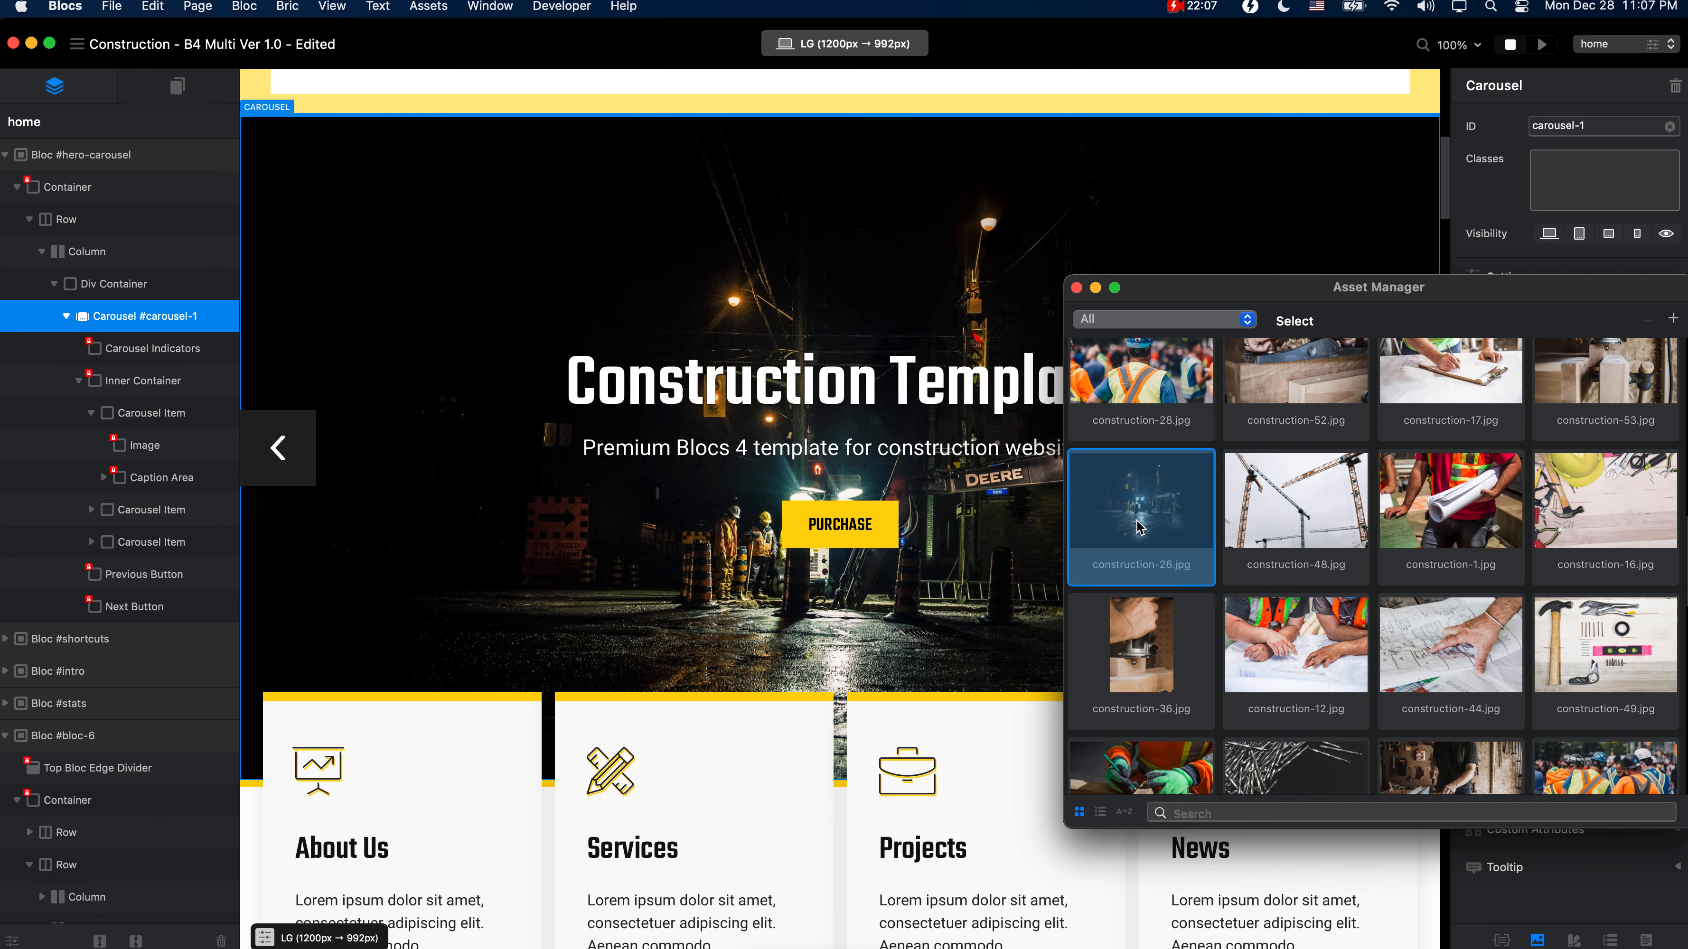
{"action": "left_click", "coordinate": [1076, 287]}
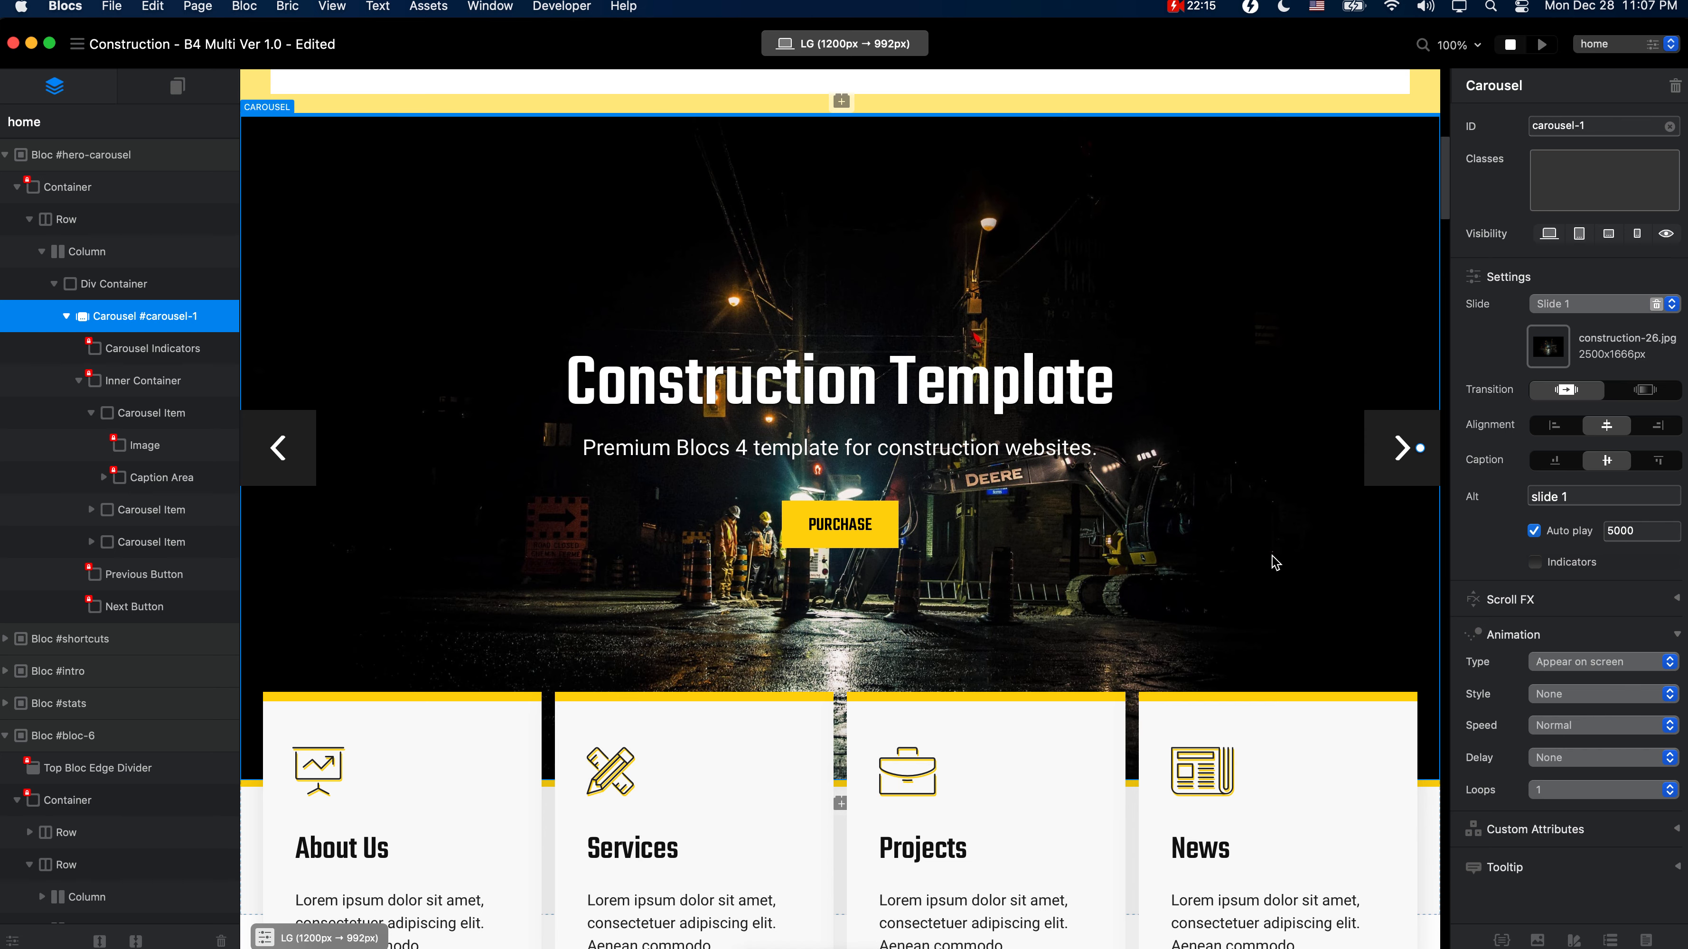
Step: Open the Class Manager and look through the template's custom classes for the carousel, shortcuts and navigation
{"action": "left_click", "coordinate": [1505, 940]}
{"action": "left_click_drag", "start_coordinate": [804, 249], "coordinate": [824, 167]}
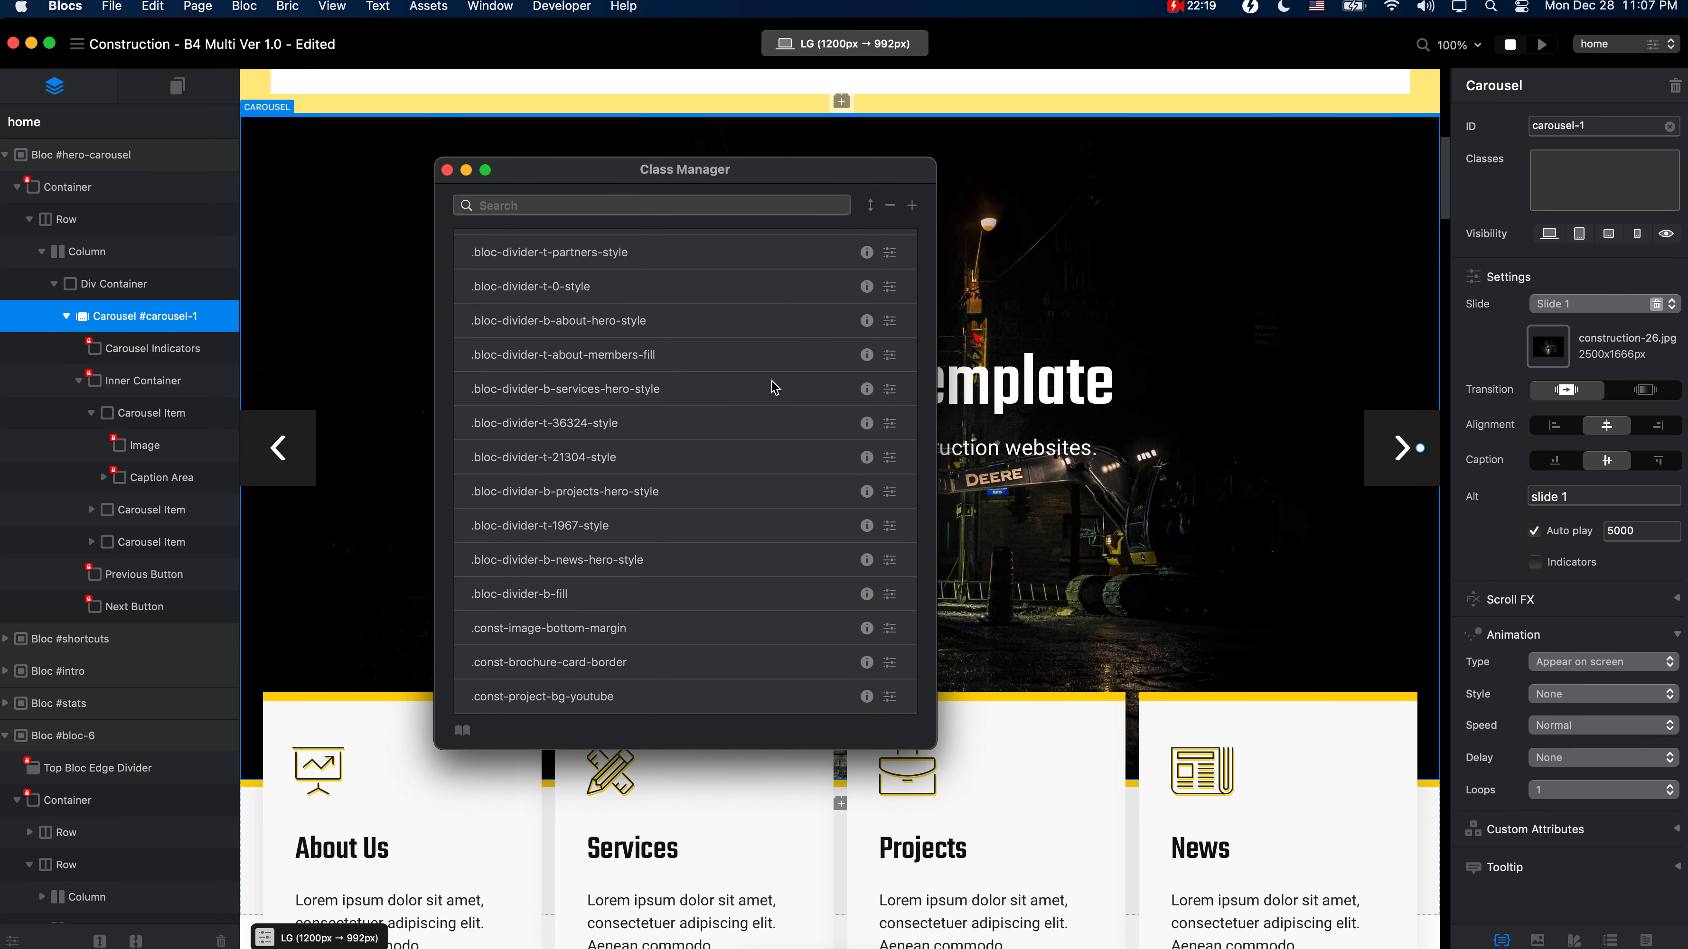
{"action": "scroll", "coordinate": [767, 425], "scroll_direction": "down", "scroll_amount": 15}
{"action": "scroll", "coordinate": [764, 435], "scroll_direction": "up", "scroll_amount": 10}
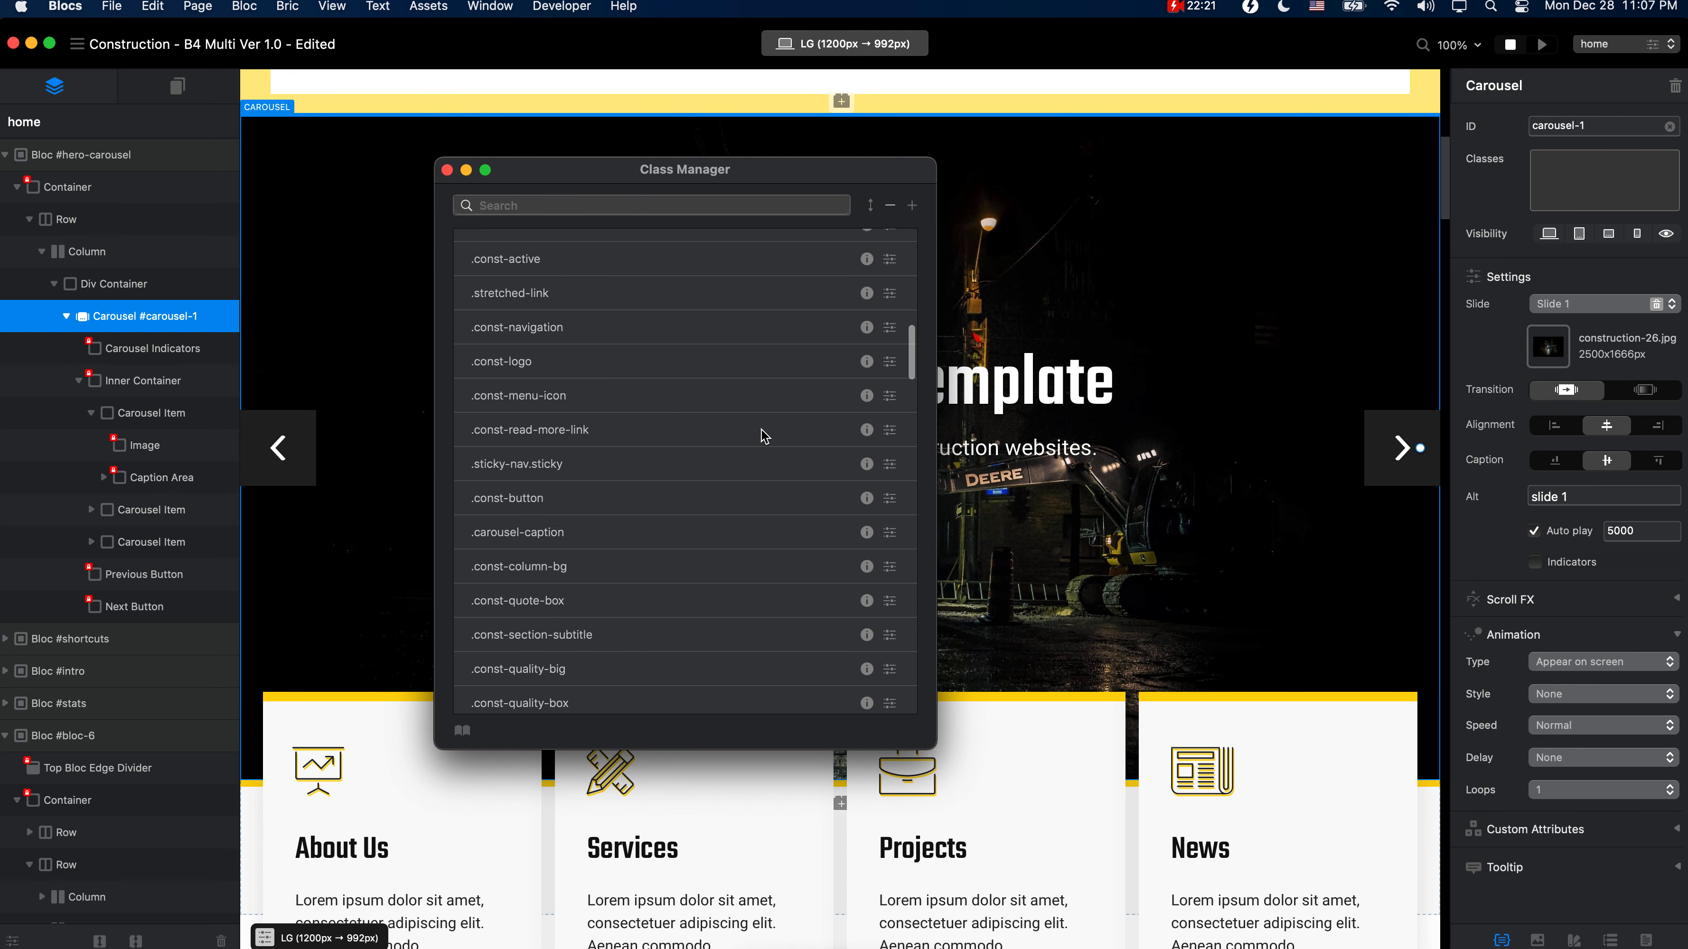
{"action": "scroll", "coordinate": [764, 435], "scroll_direction": "down", "scroll_amount": 20}
{"action": "scroll", "coordinate": [765, 435], "scroll_direction": "up", "scroll_amount": 20}
{"action": "scroll", "coordinate": [764, 437], "scroll_direction": "down", "scroll_amount": 6}
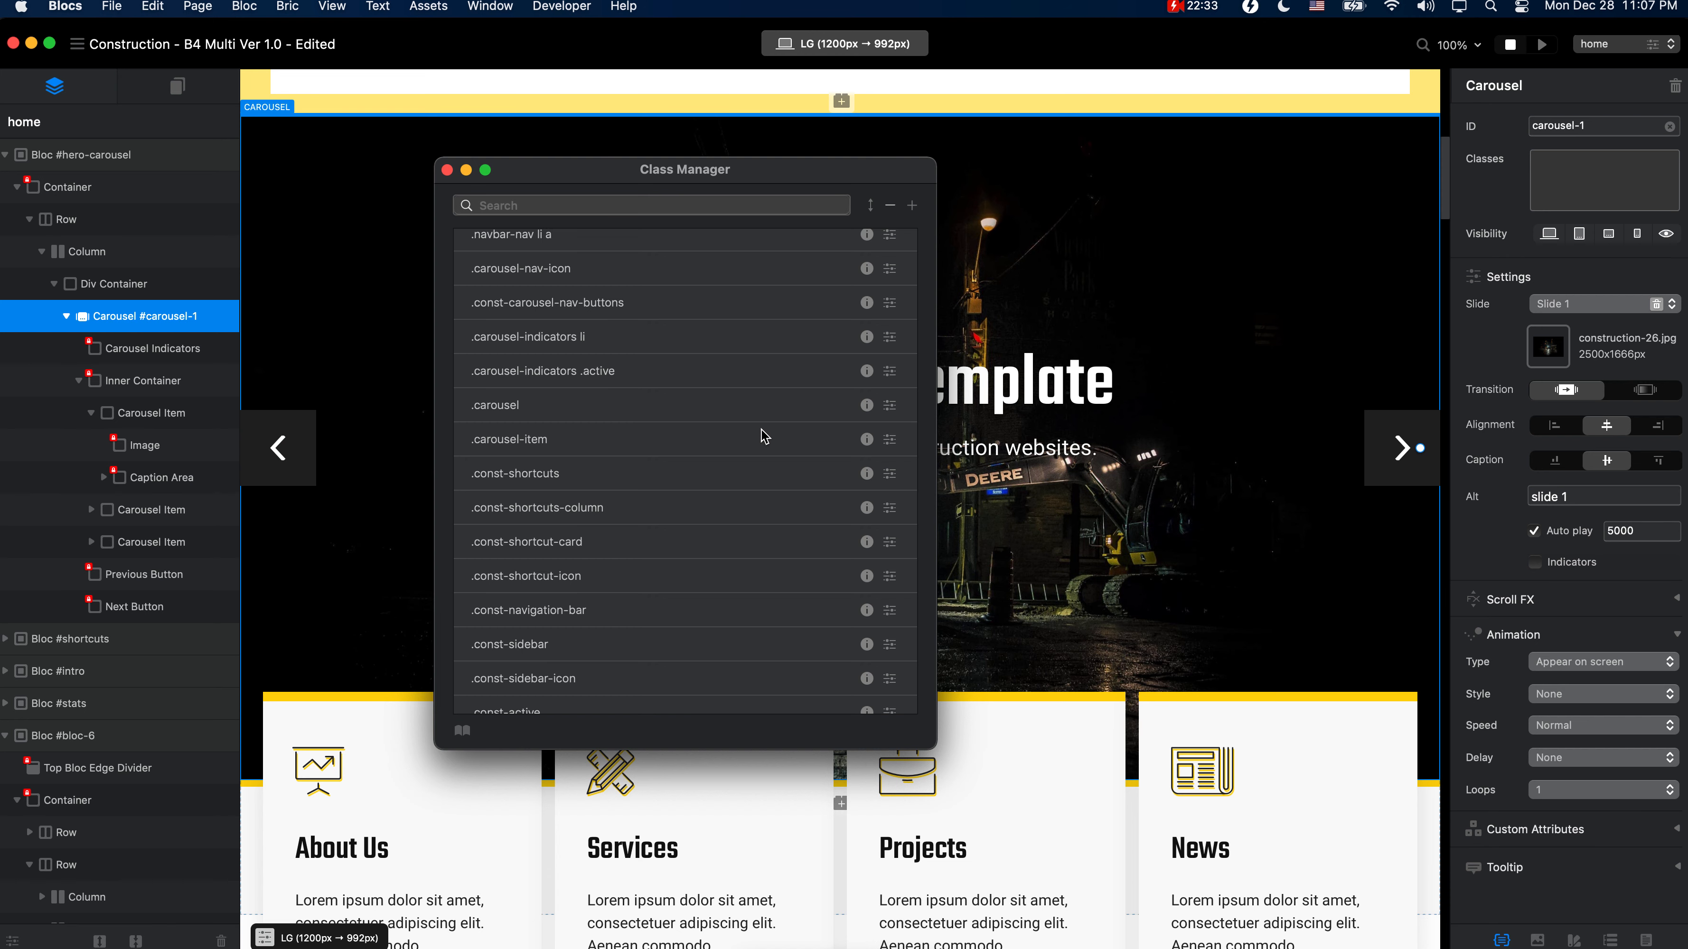
Step: Examine the maximum height setting of the .carousel-item class, leaving it as is, and close the Class Manager
{"action": "scroll", "coordinate": [626, 460], "scroll_direction": "up", "scroll_amount": 1}
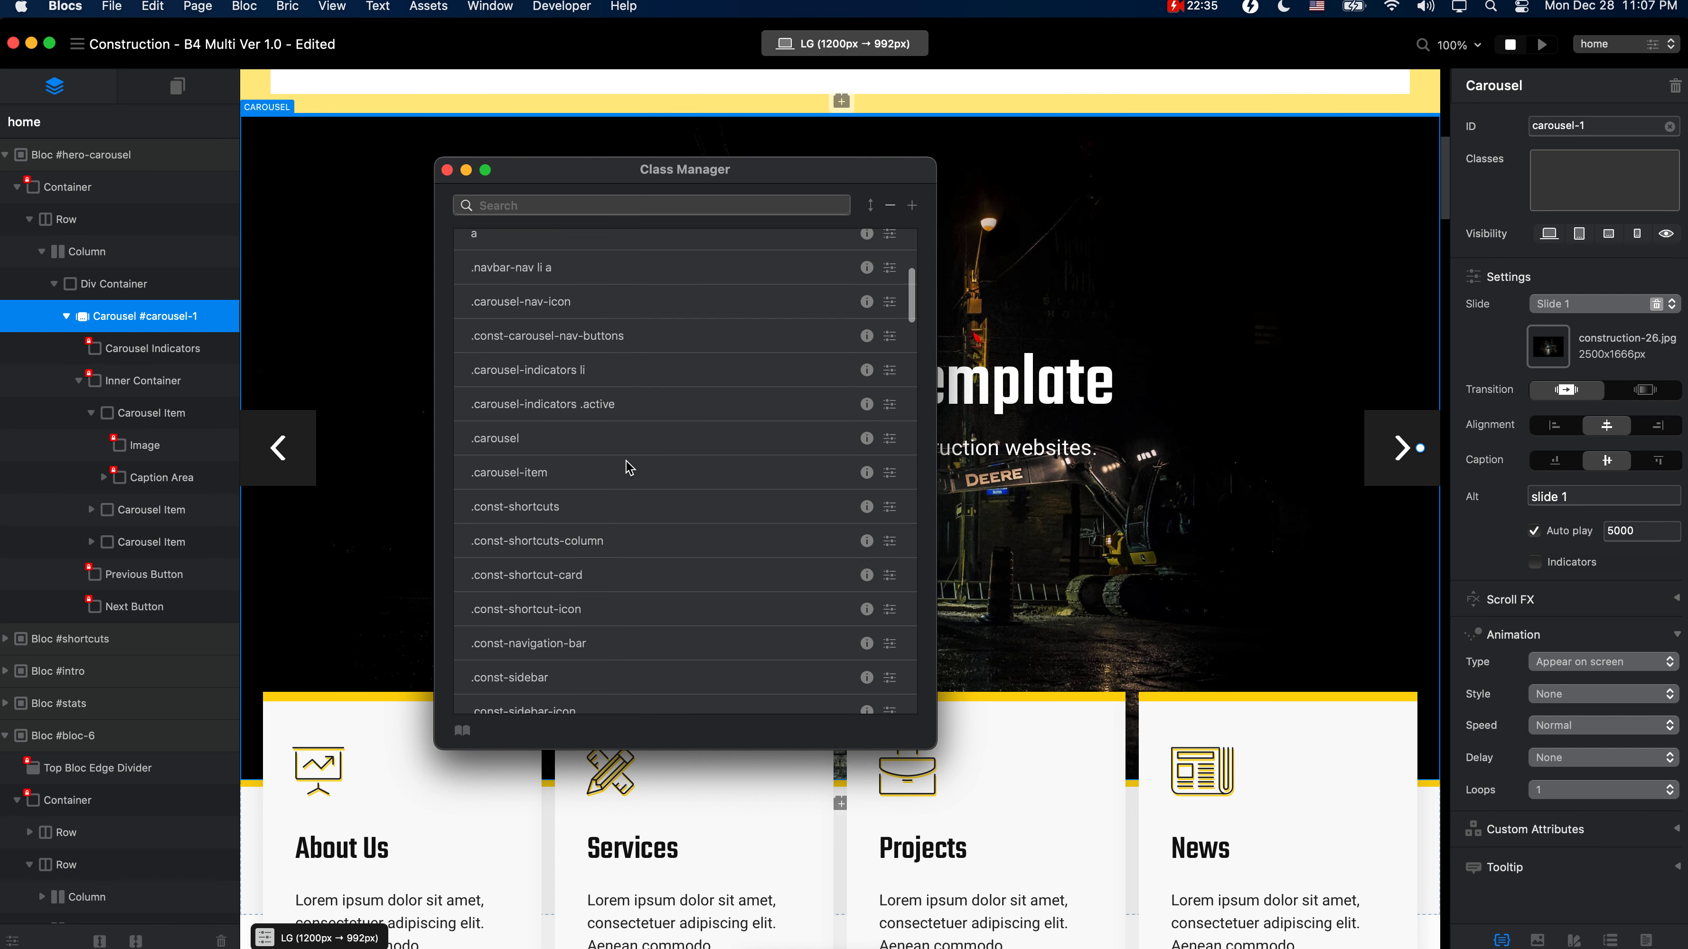
{"action": "left_click", "coordinate": [567, 442]}
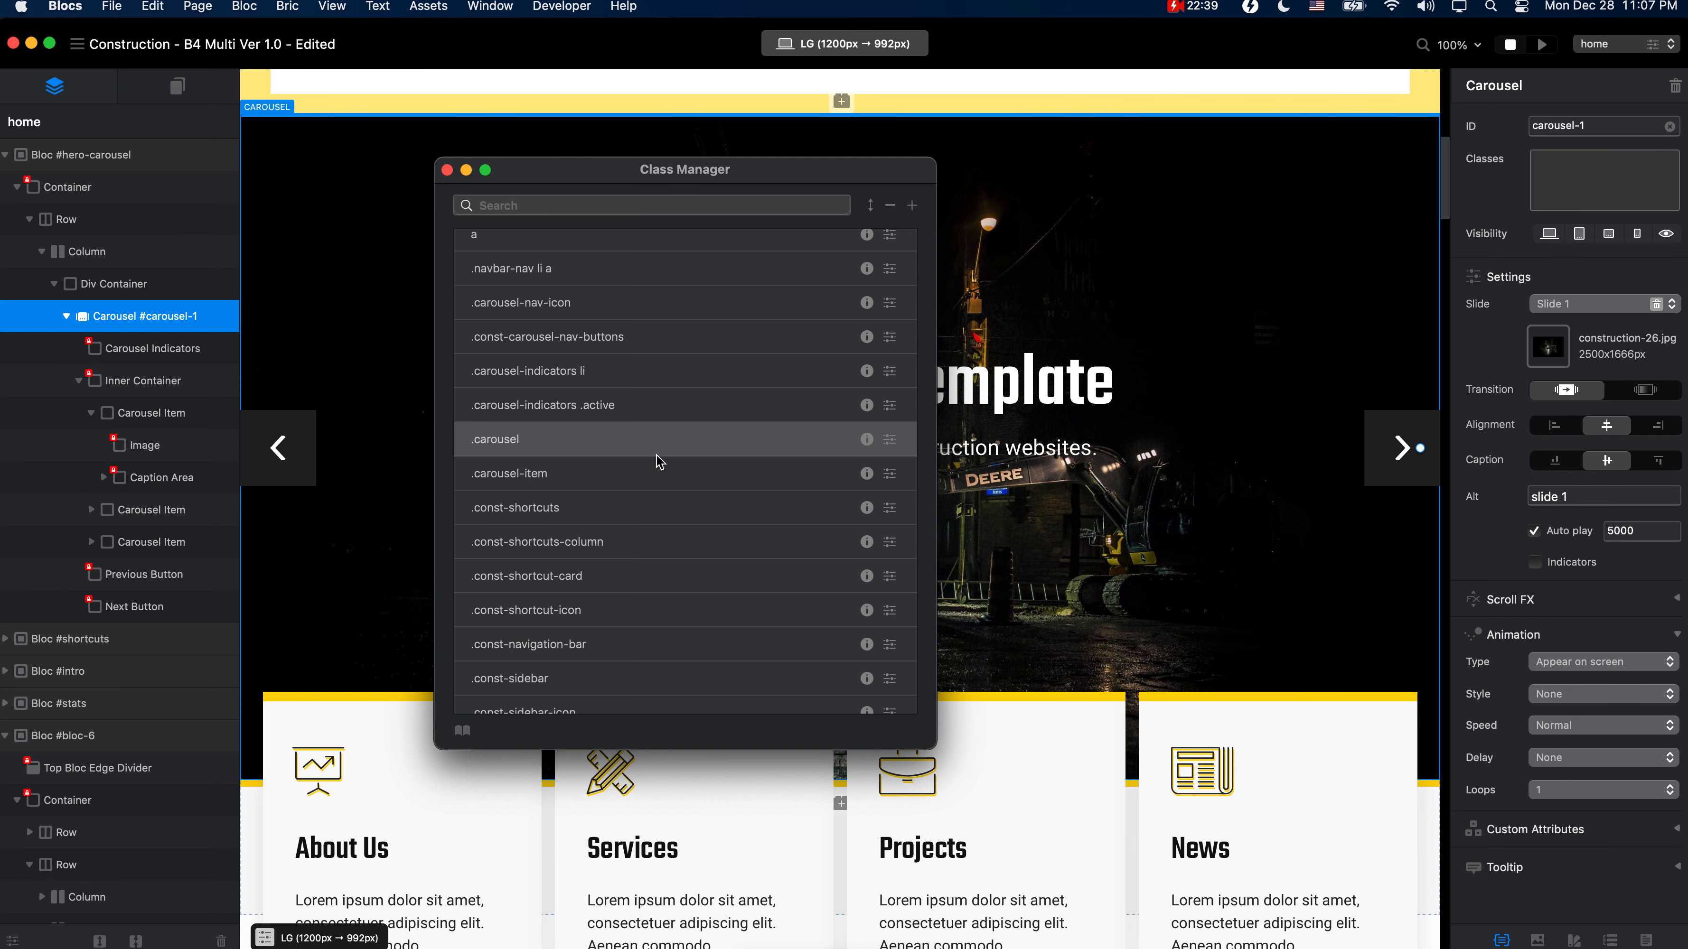
{"action": "left_click", "coordinate": [600, 475]}
{"action": "double_click", "coordinate": [600, 474]}
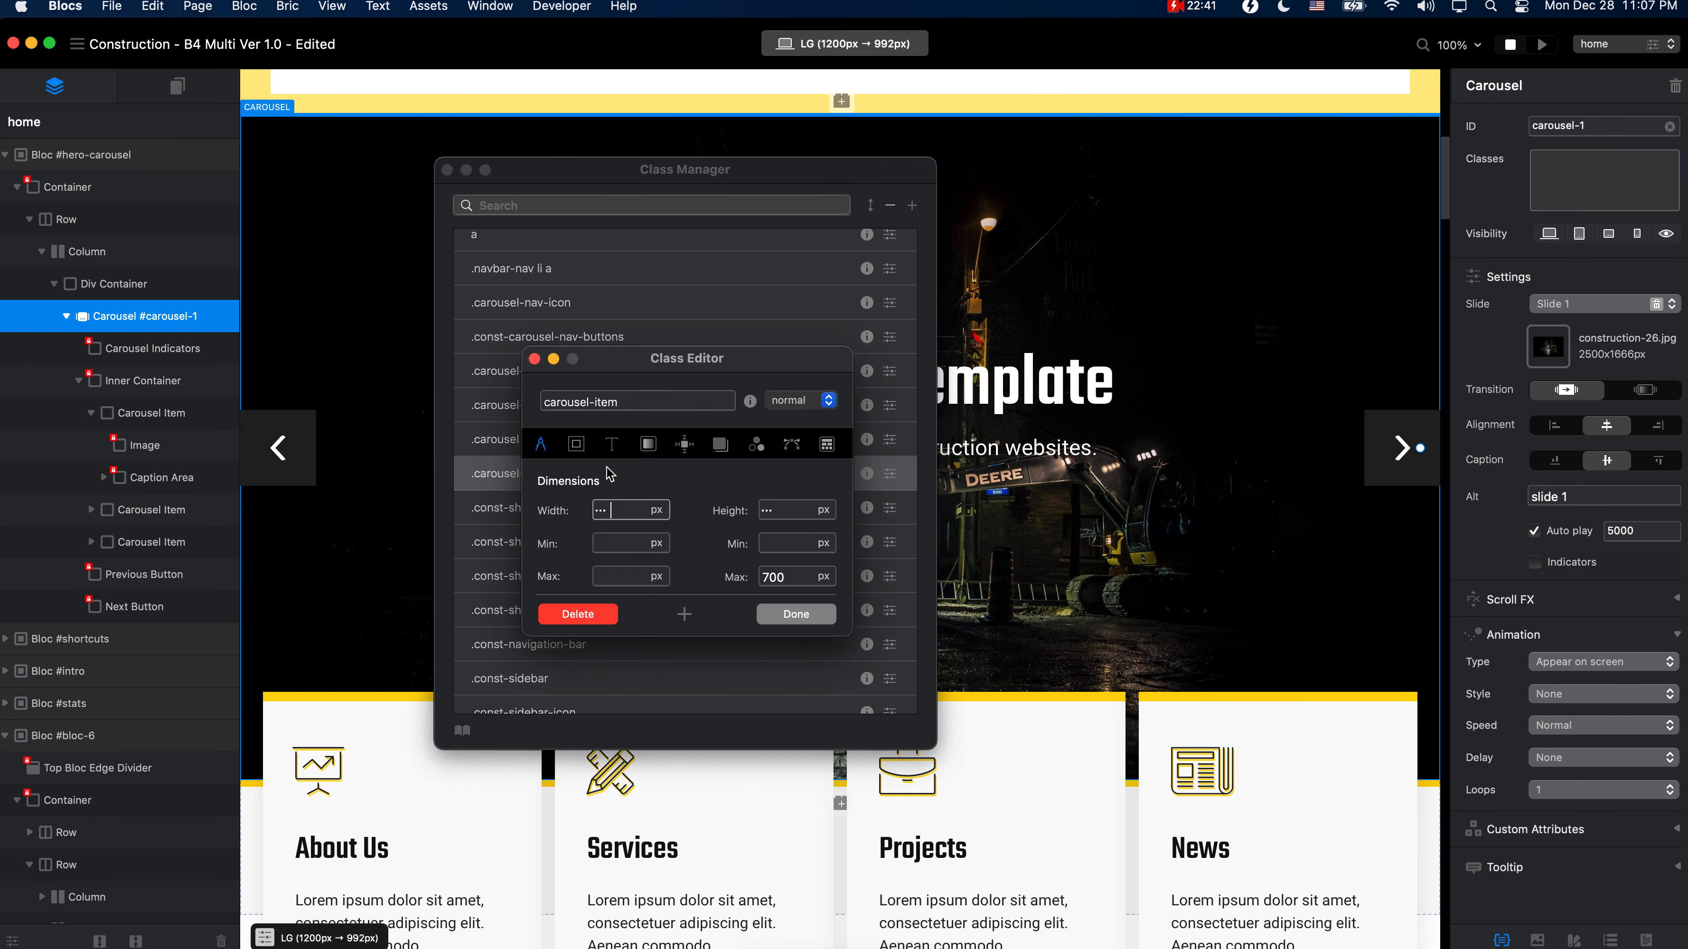
{"action": "double_click", "coordinate": [790, 577]}
{"action": "left_click", "coordinate": [800, 617]}
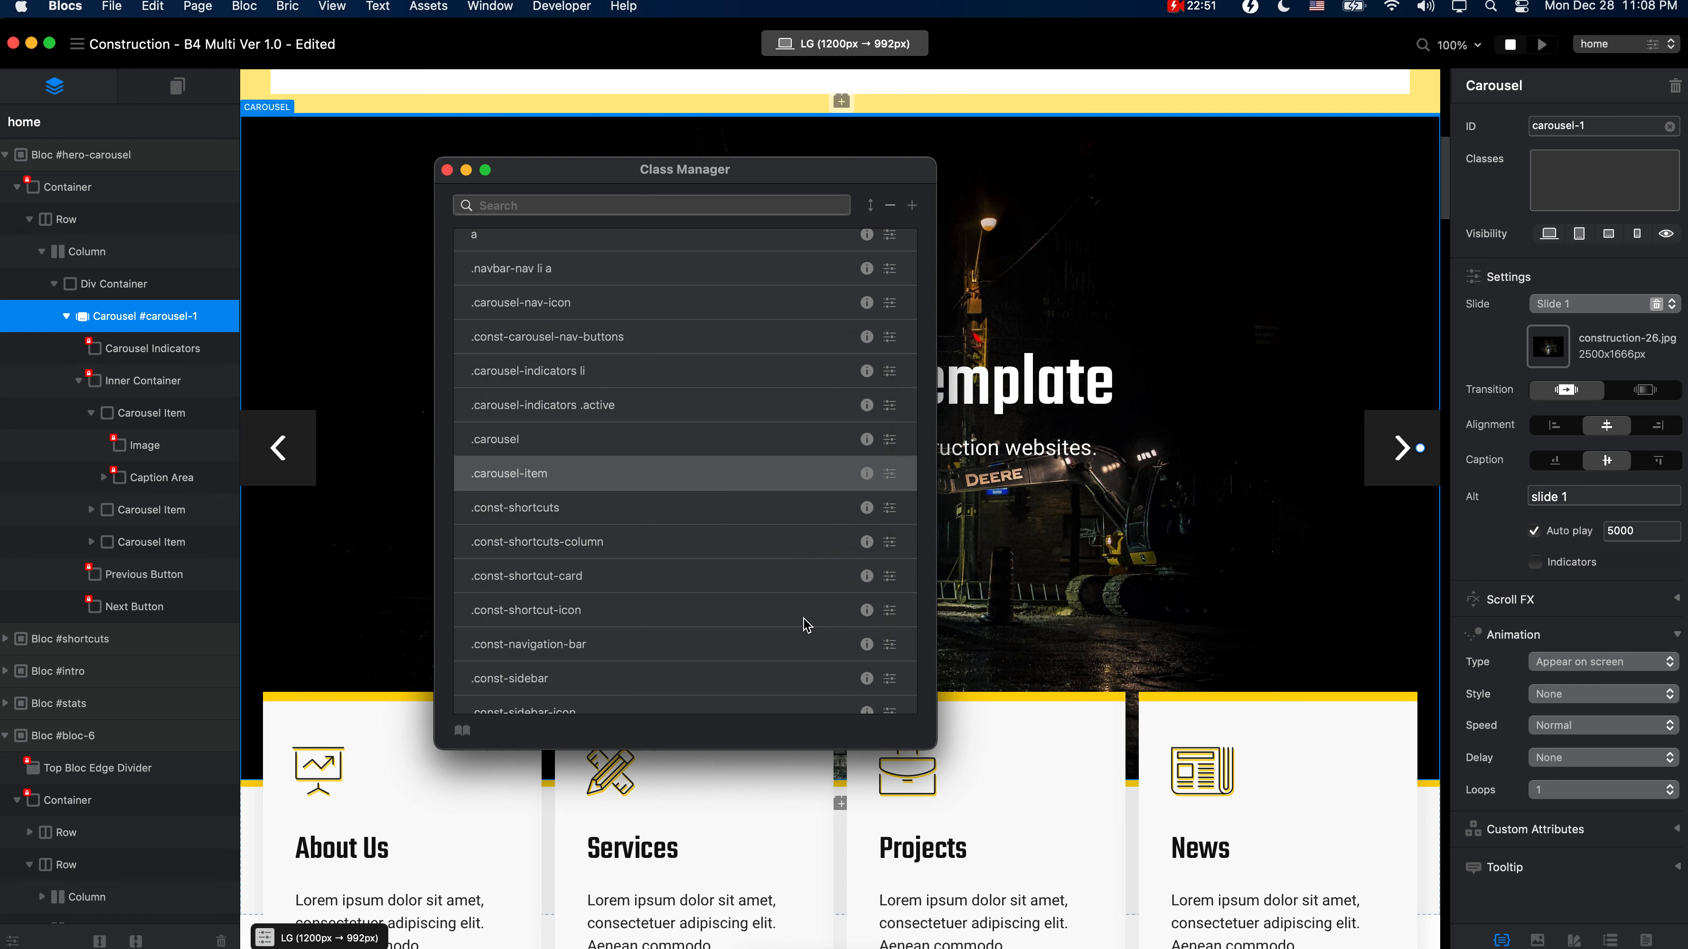
{"action": "left_click", "coordinate": [447, 171]}
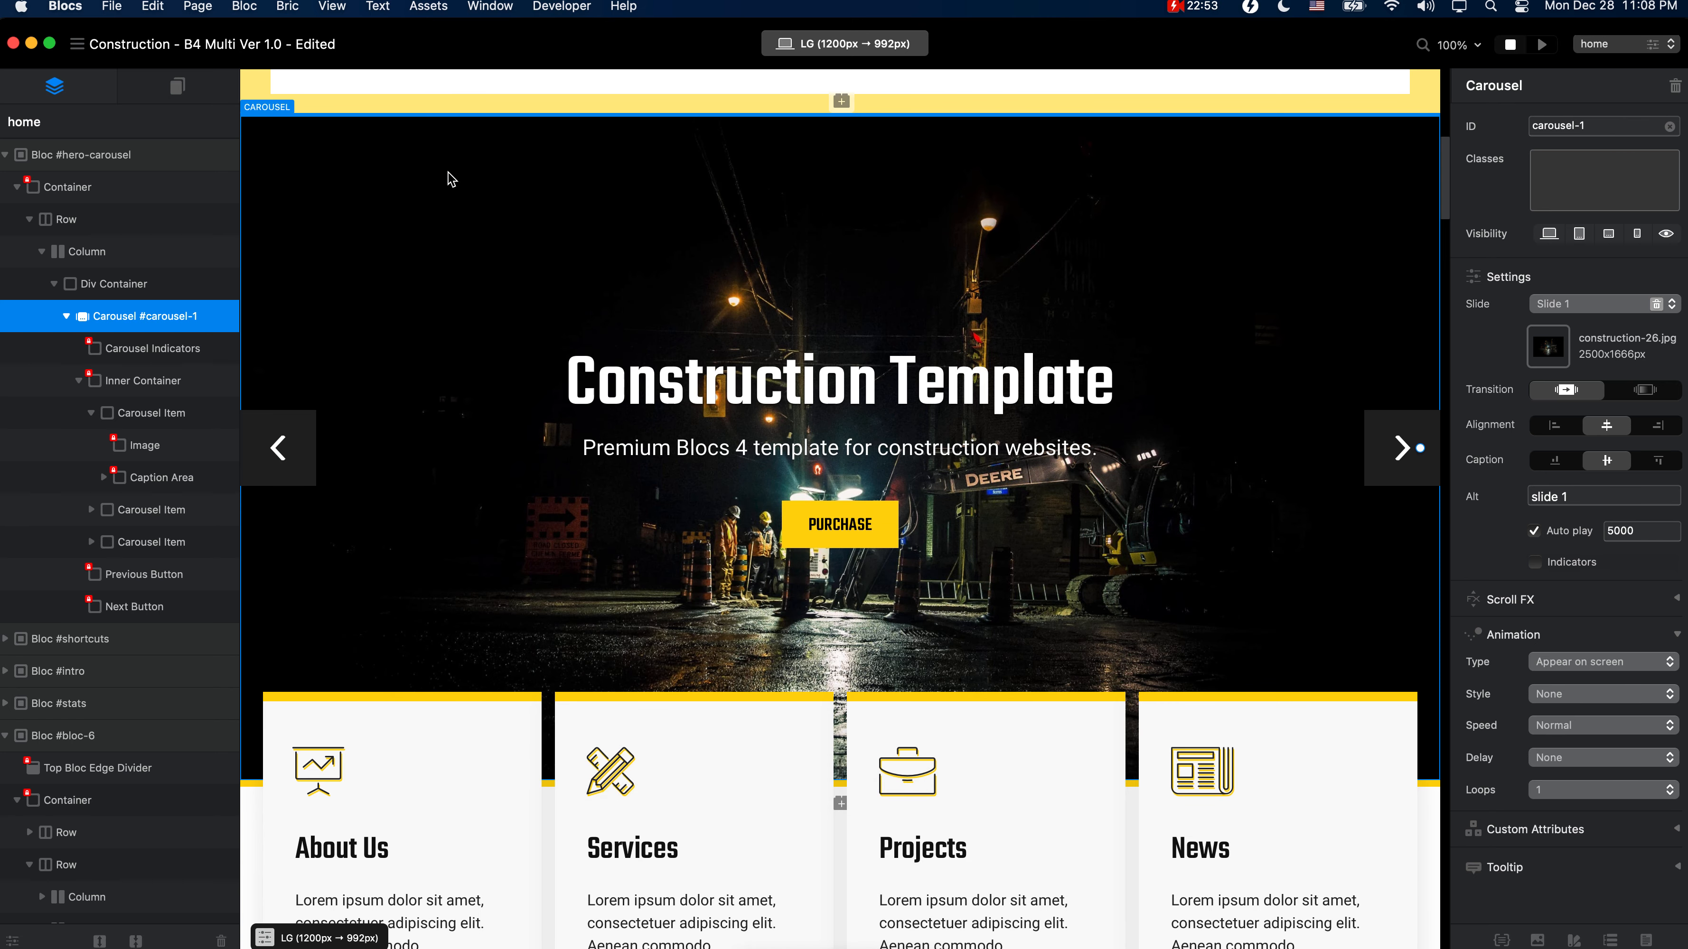
Step: Look over the home page from the shared navigation and brochures area through the services and stats sections, returning to the hero carousel
{"action": "scroll", "coordinate": [447, 171], "scroll_direction": "up", "scroll_amount": 11}
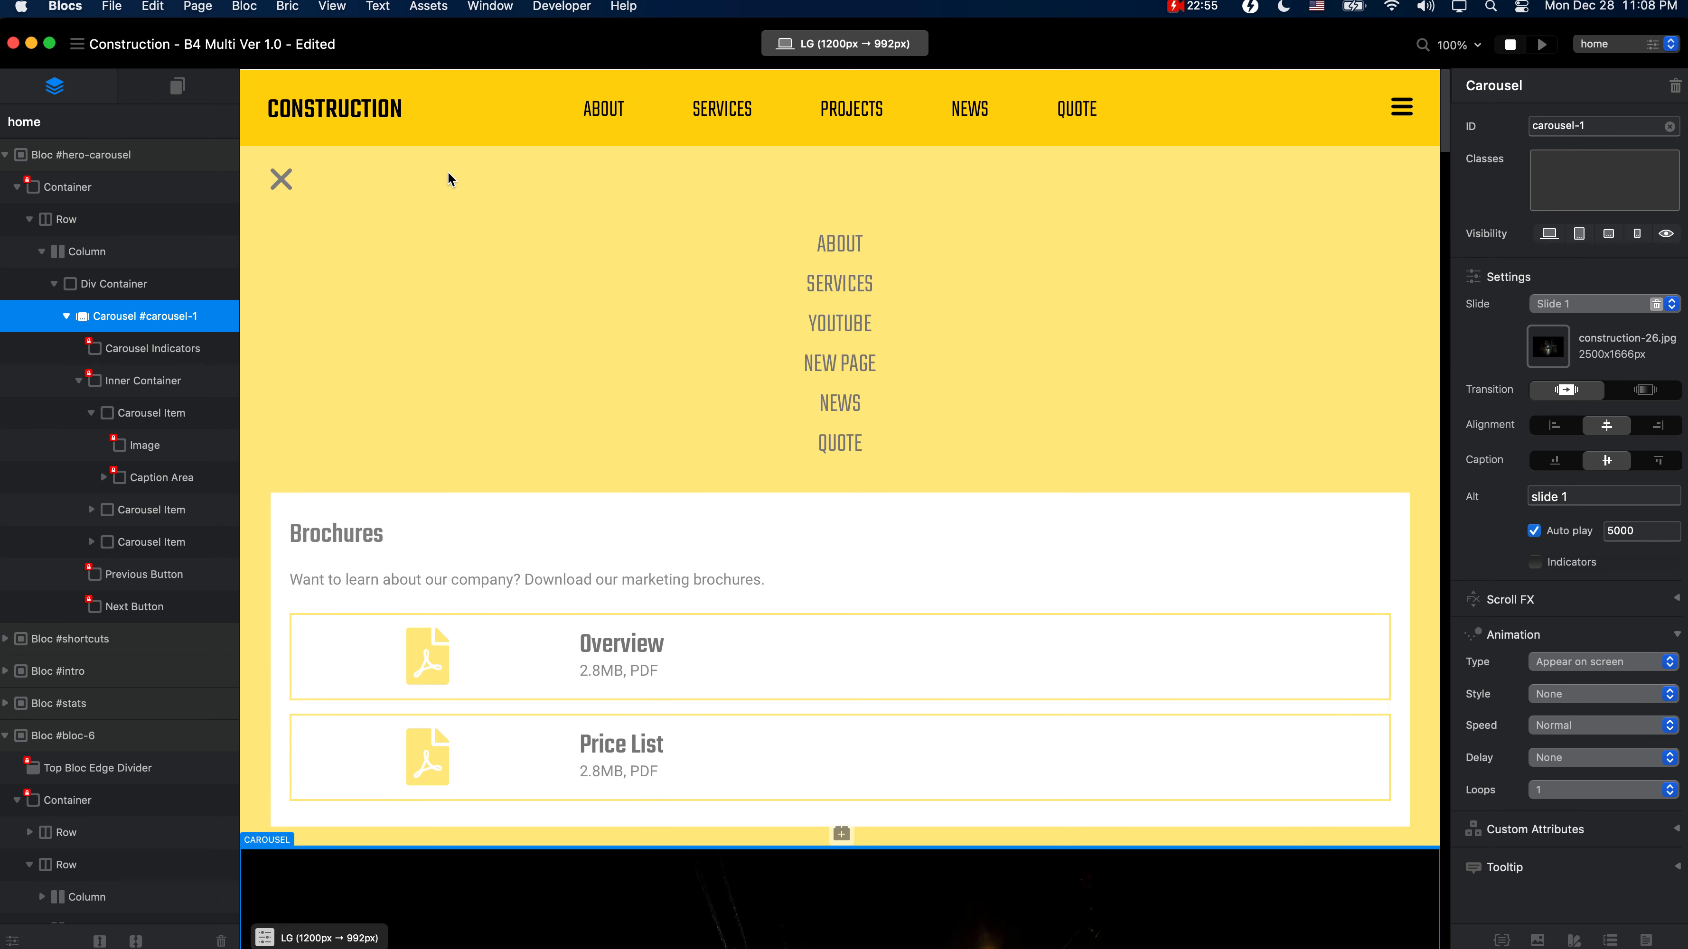
{"action": "scroll", "coordinate": [447, 172], "scroll_direction": "down", "scroll_amount": 3}
{"action": "scroll", "coordinate": [447, 171], "scroll_direction": "down", "scroll_amount": 2}
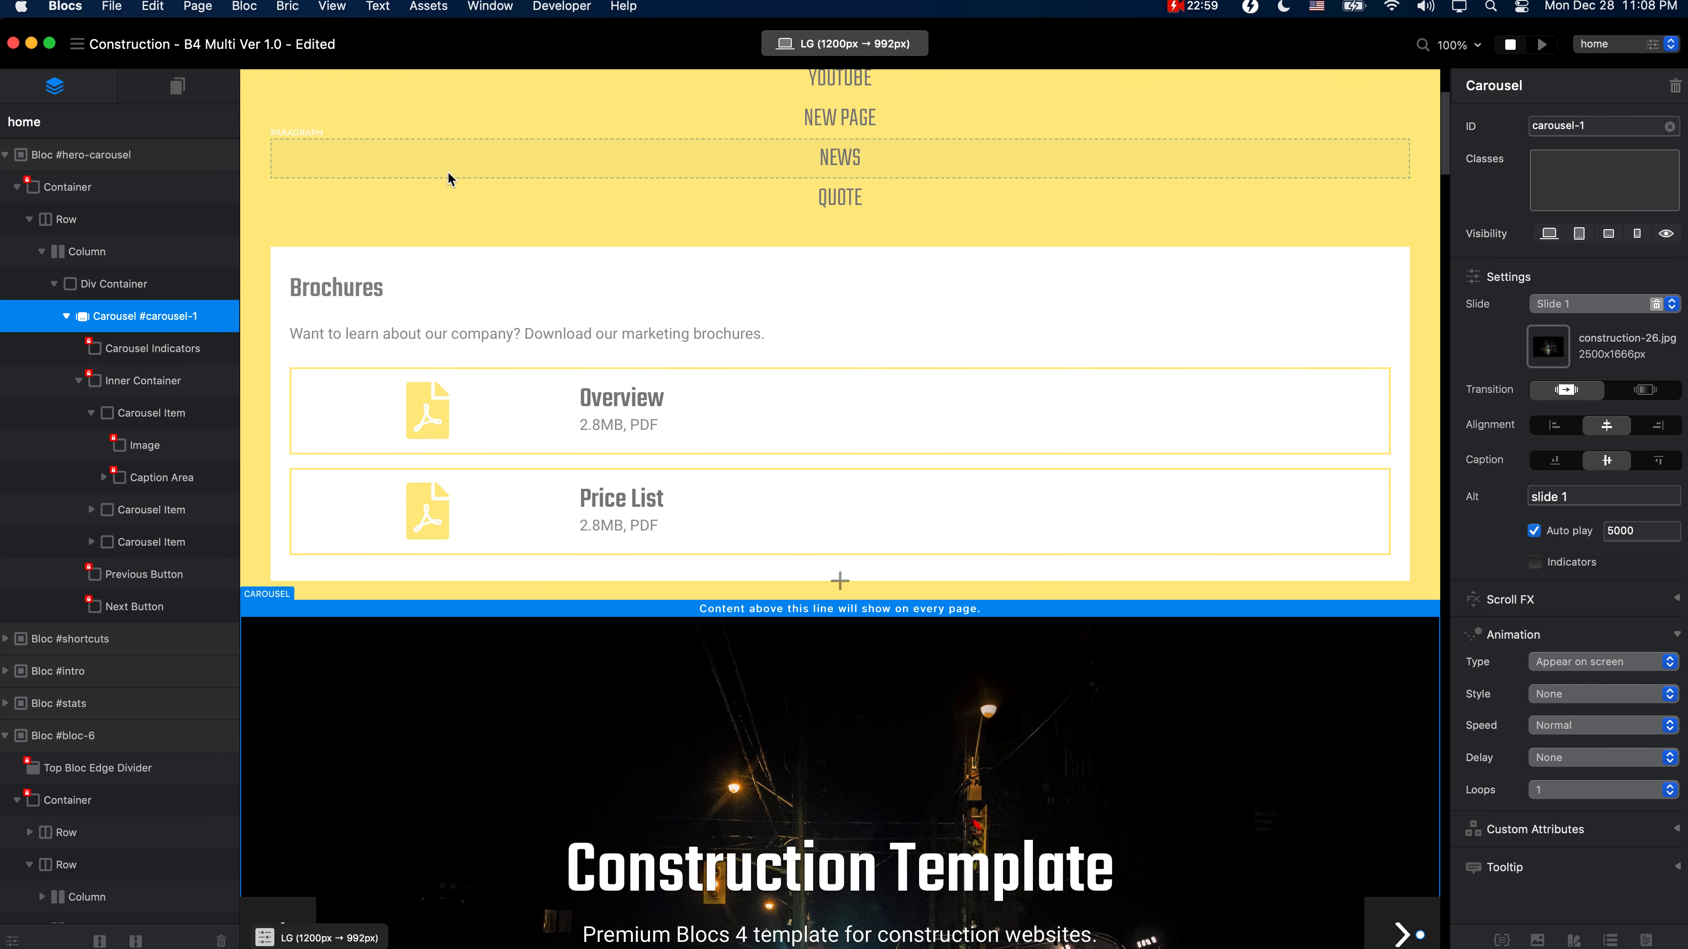
{"action": "scroll", "coordinate": [447, 176], "scroll_direction": "down", "scroll_amount": 8}
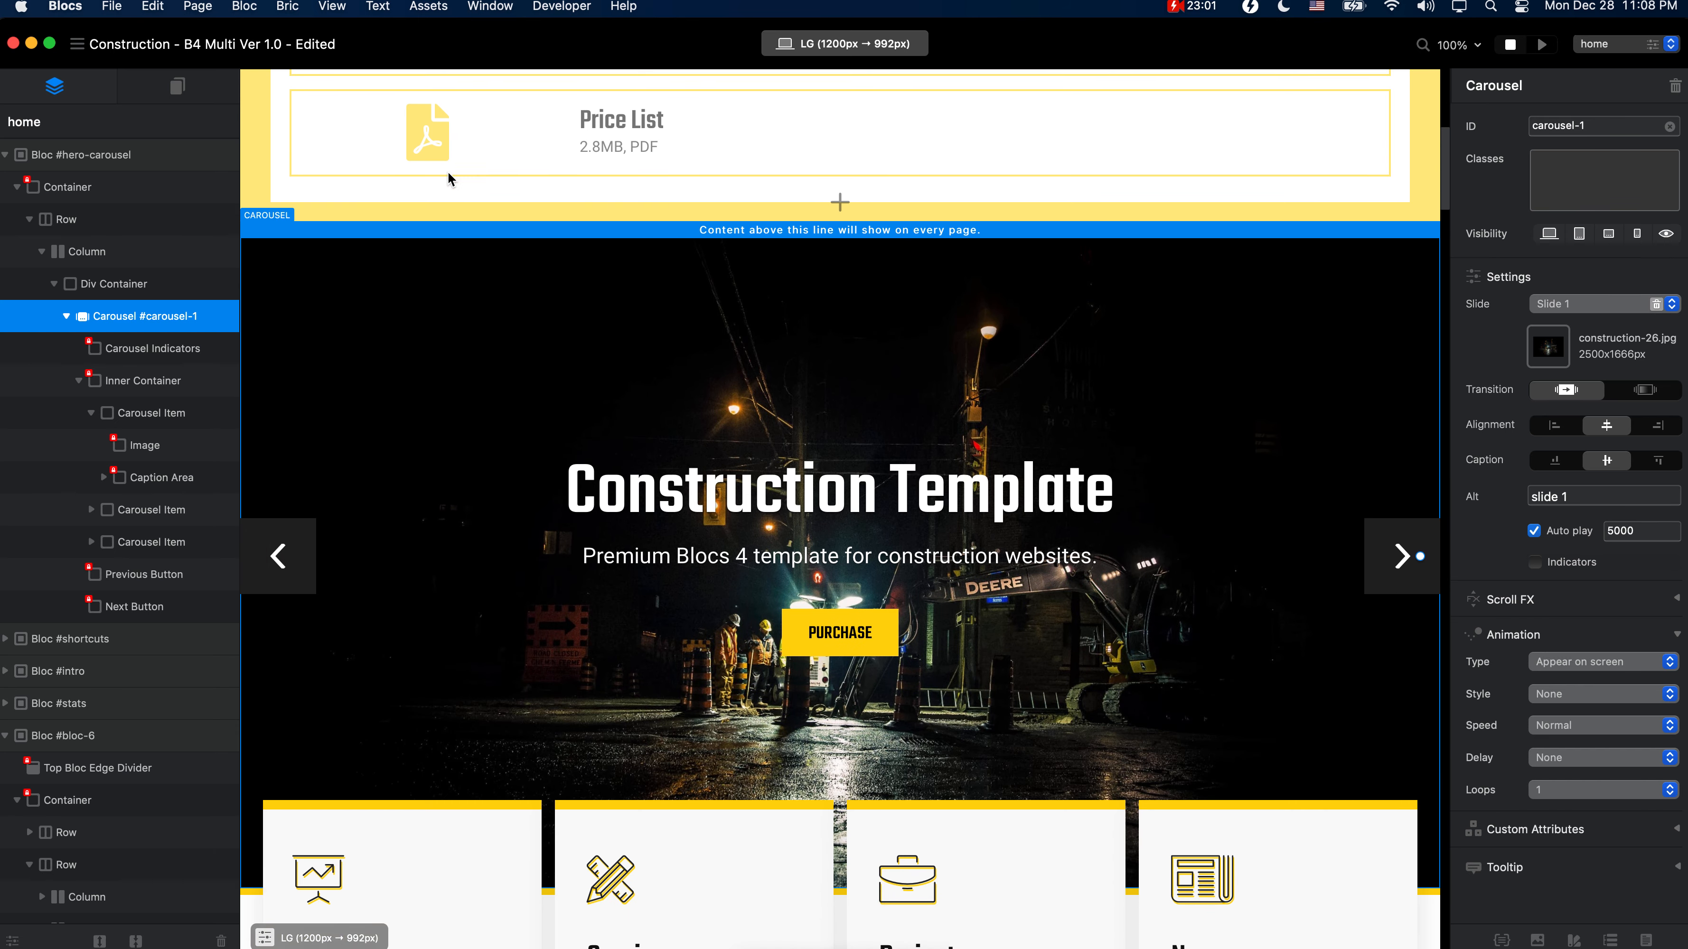
{"action": "scroll", "coordinate": [448, 174], "scroll_direction": "down", "scroll_amount": 2}
{"action": "scroll", "coordinate": [923, 321], "scroll_direction": "down", "scroll_amount": 20}
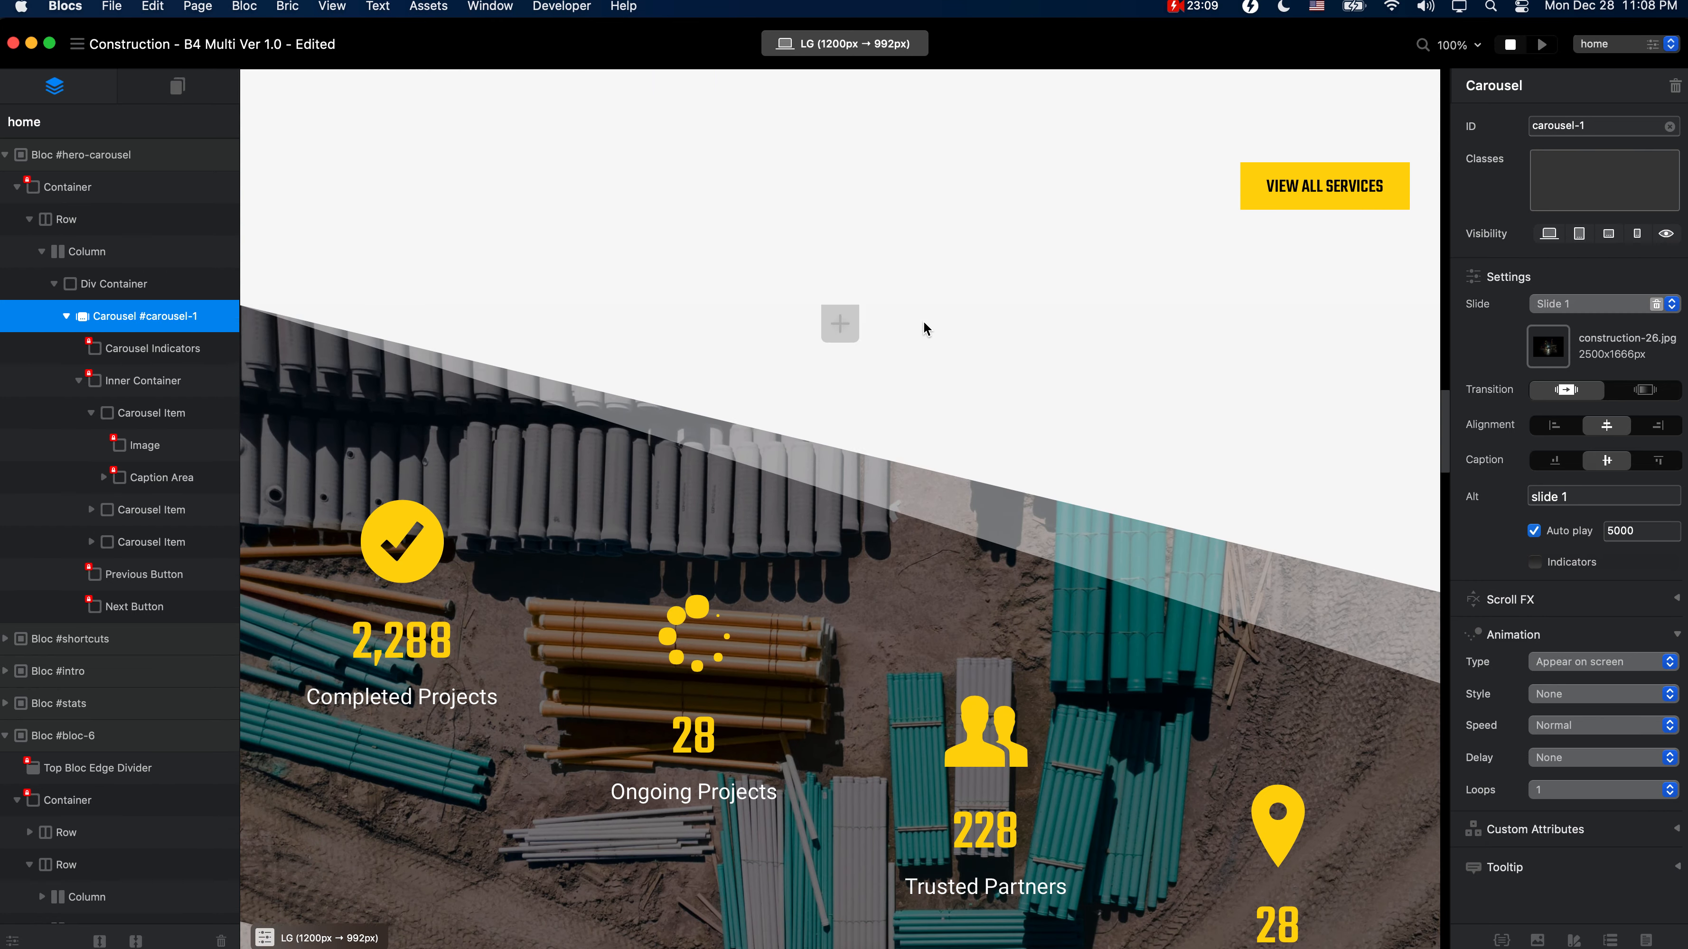
{"action": "scroll", "coordinate": [923, 321], "scroll_direction": "down", "scroll_amount": 2}
{"action": "scroll", "coordinate": [923, 320], "scroll_direction": "up", "scroll_amount": 20}
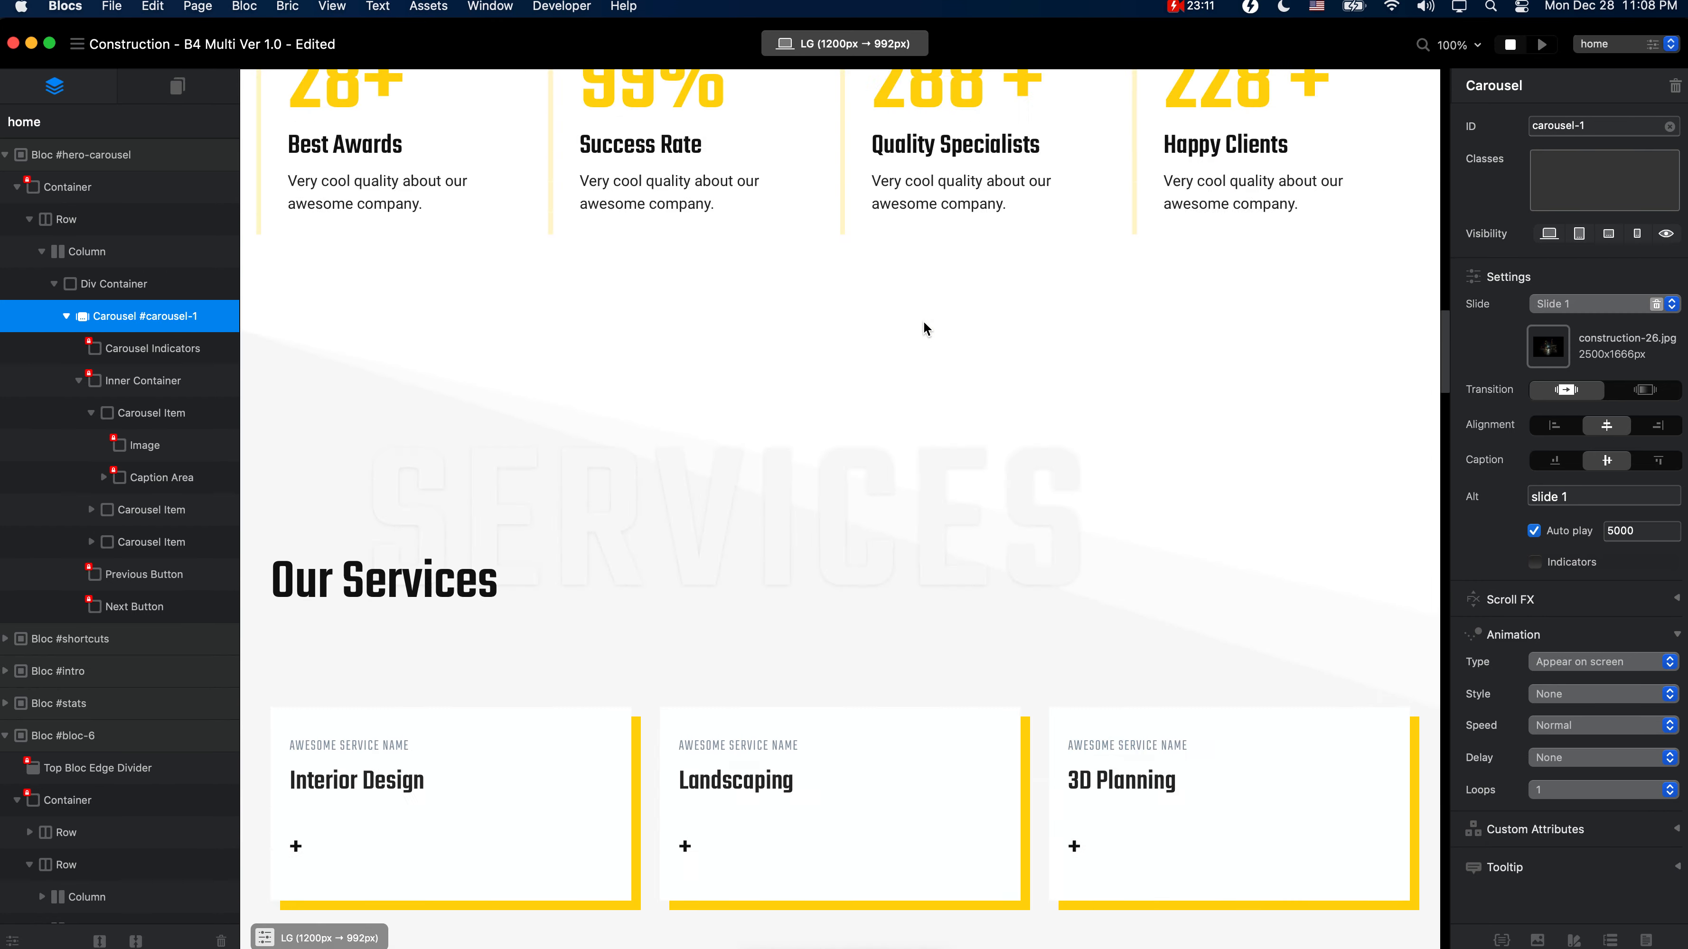
{"action": "scroll", "coordinate": [924, 326], "scroll_direction": "up", "scroll_amount": 10}
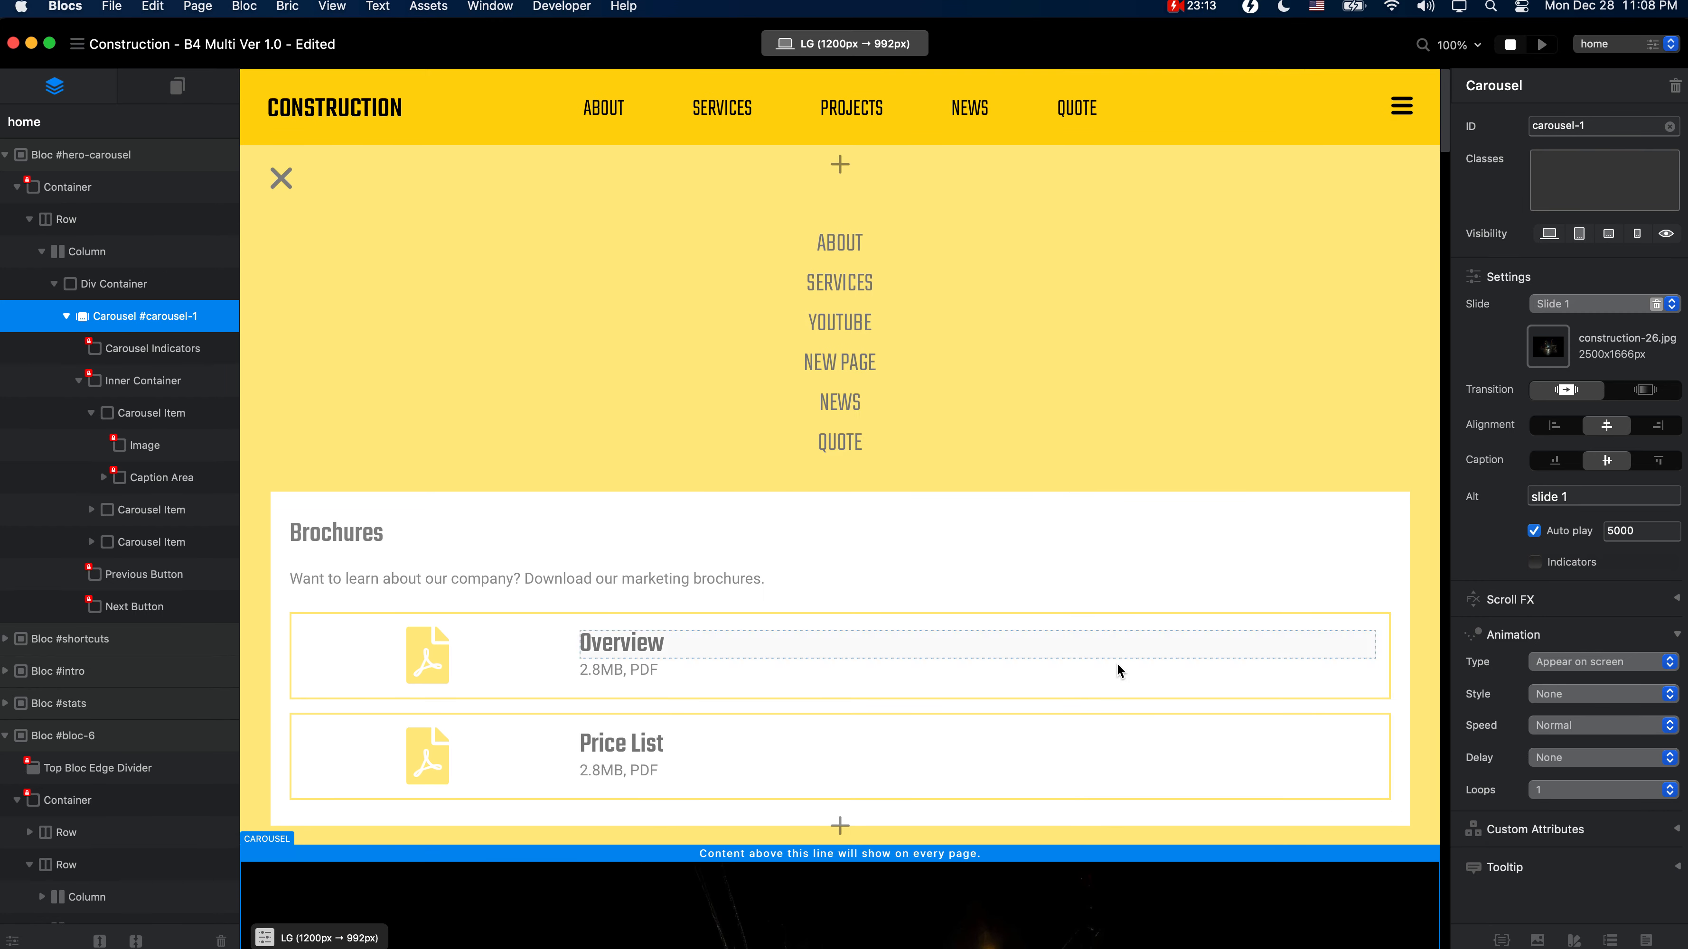
{"action": "scroll", "coordinate": [1119, 667], "scroll_direction": "down", "scroll_amount": 3}
{"action": "scroll", "coordinate": [1119, 669], "scroll_direction": "down", "scroll_amount": 7}
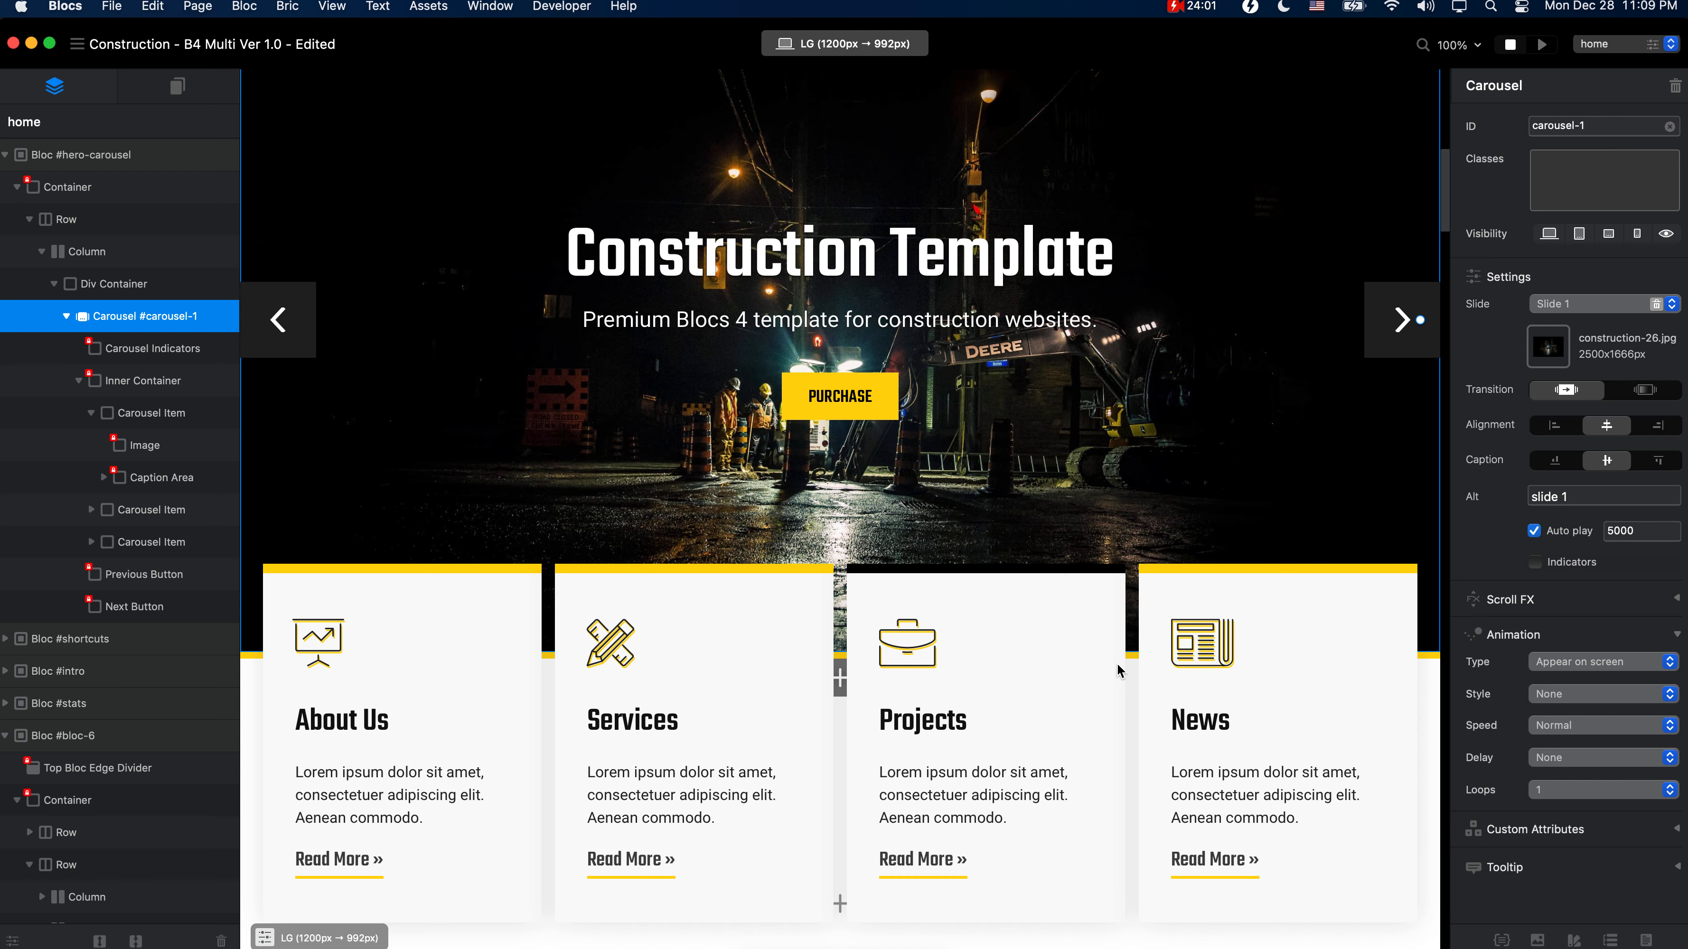
Step: Switch to the Safari preview of the home page, view its footer and open the Blocs Templates link in the copyright line
{"action": "left_click", "coordinate": [824, 942]}
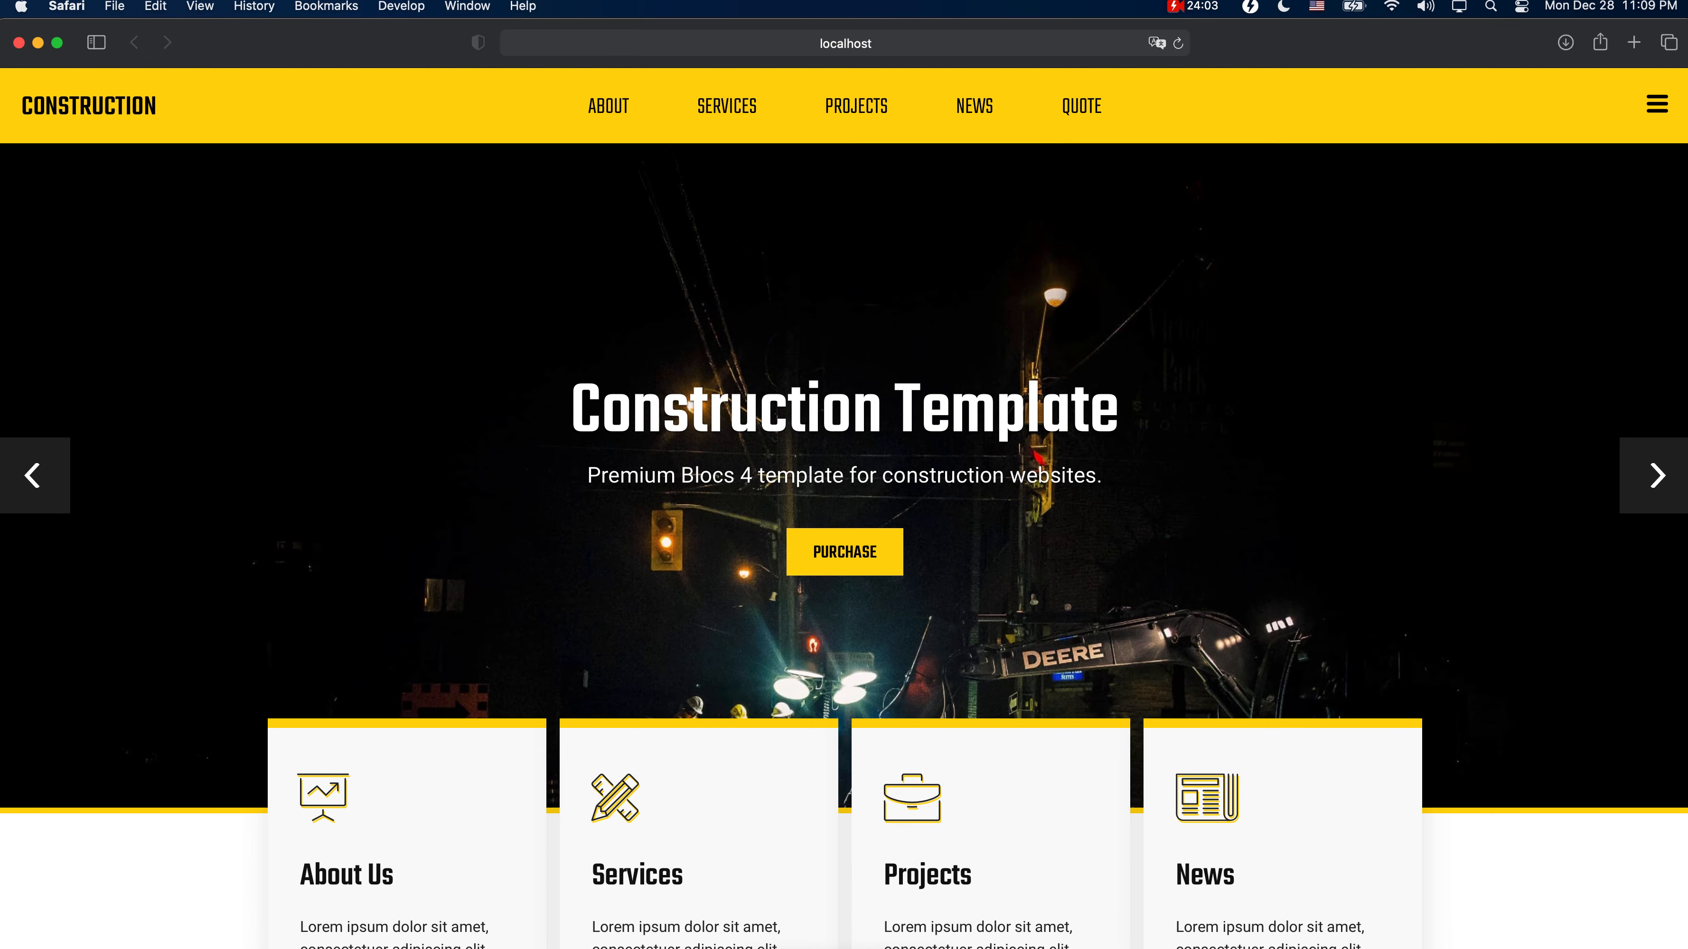
{"action": "scroll", "coordinate": [831, 621], "scroll_direction": "down", "scroll_amount": 20}
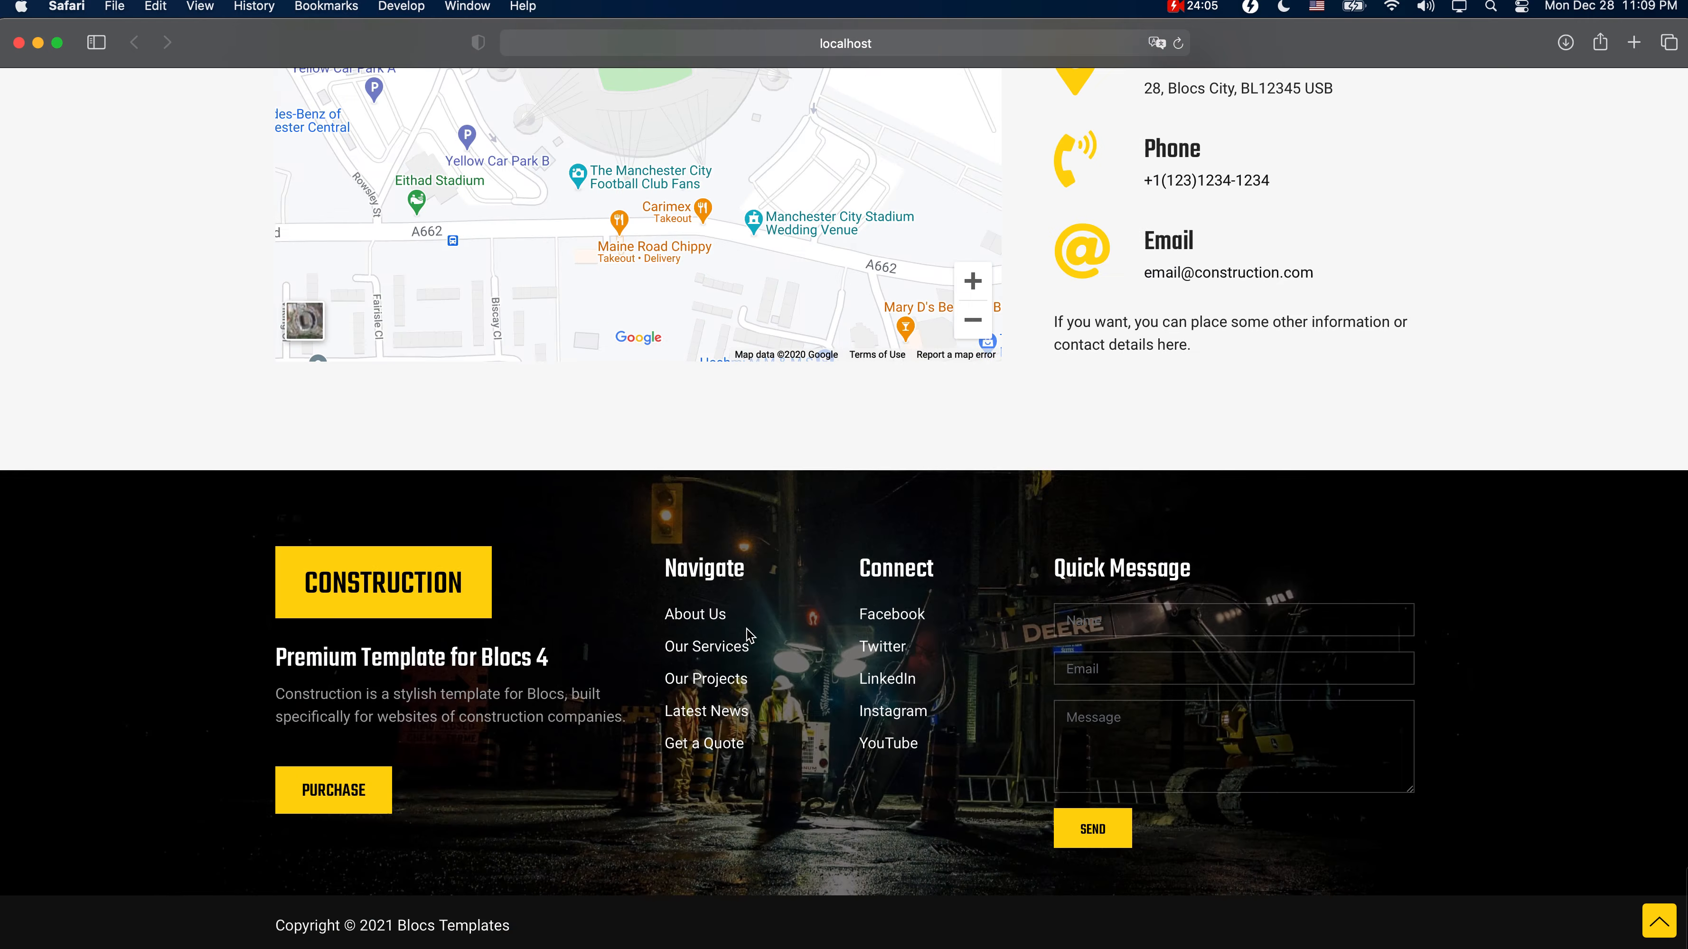
{"action": "left_click", "coordinate": [452, 923]}
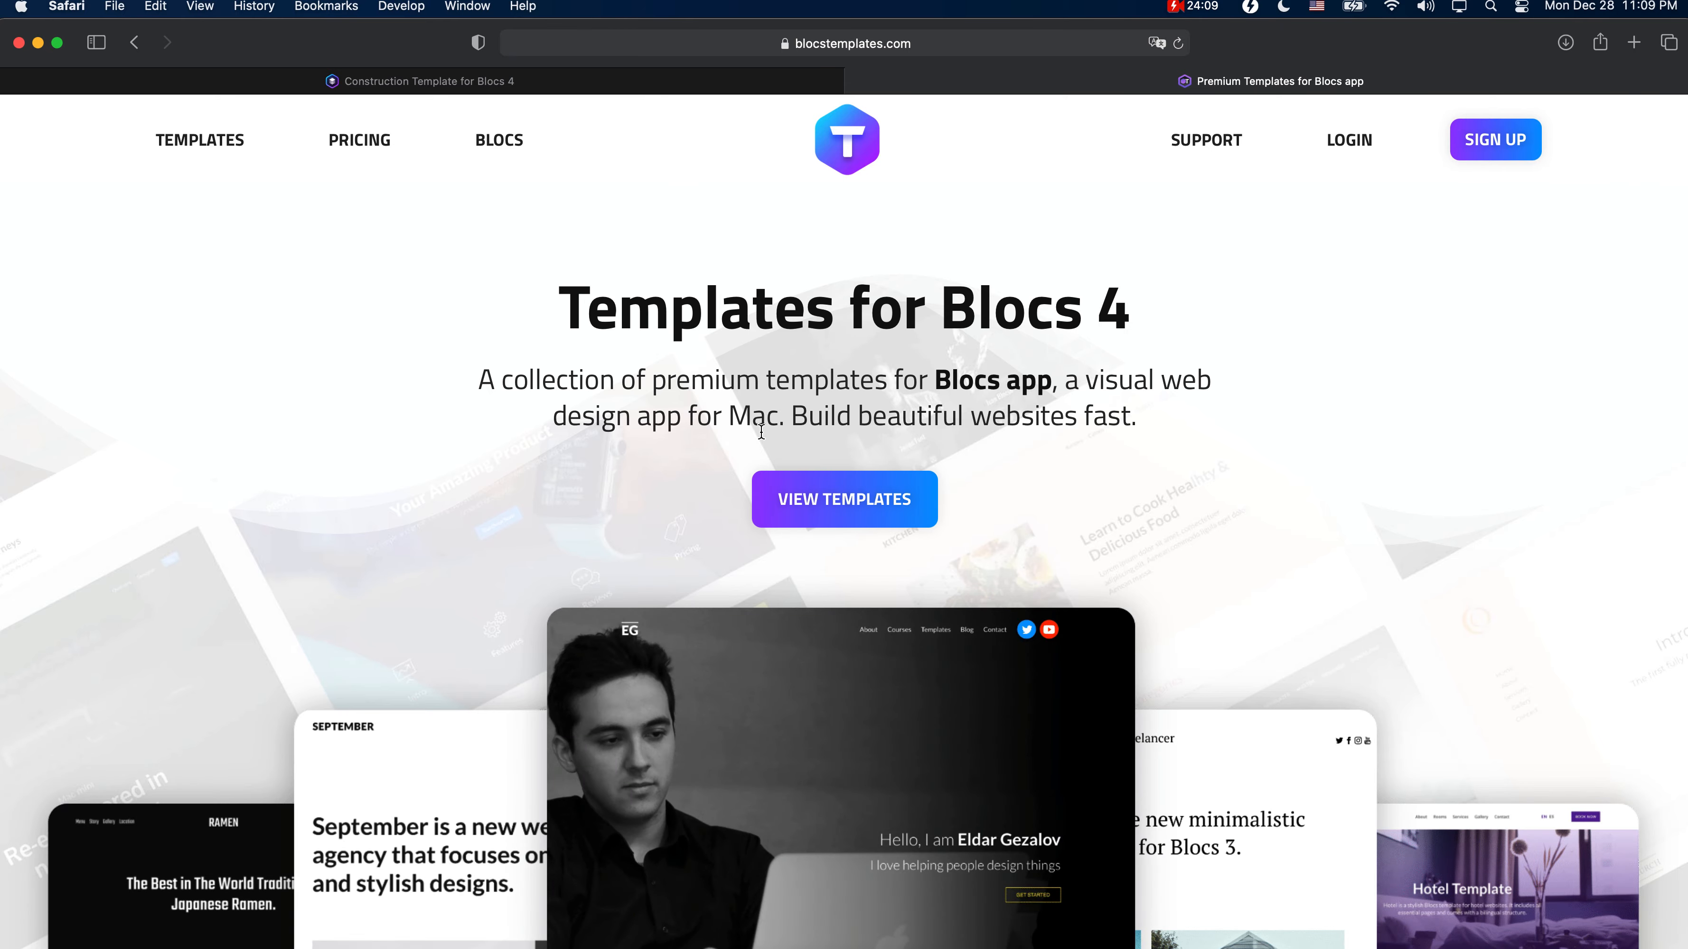
Step: Browse the template collection on the blocstemplates.com home page, including the Church, Corporate, Interior and Foundation templates, and return to its start
{"action": "scroll", "coordinate": [761, 432], "scroll_direction": "down", "scroll_amount": 10}
{"action": "scroll", "coordinate": [761, 432], "scroll_direction": "down", "scroll_amount": 15}
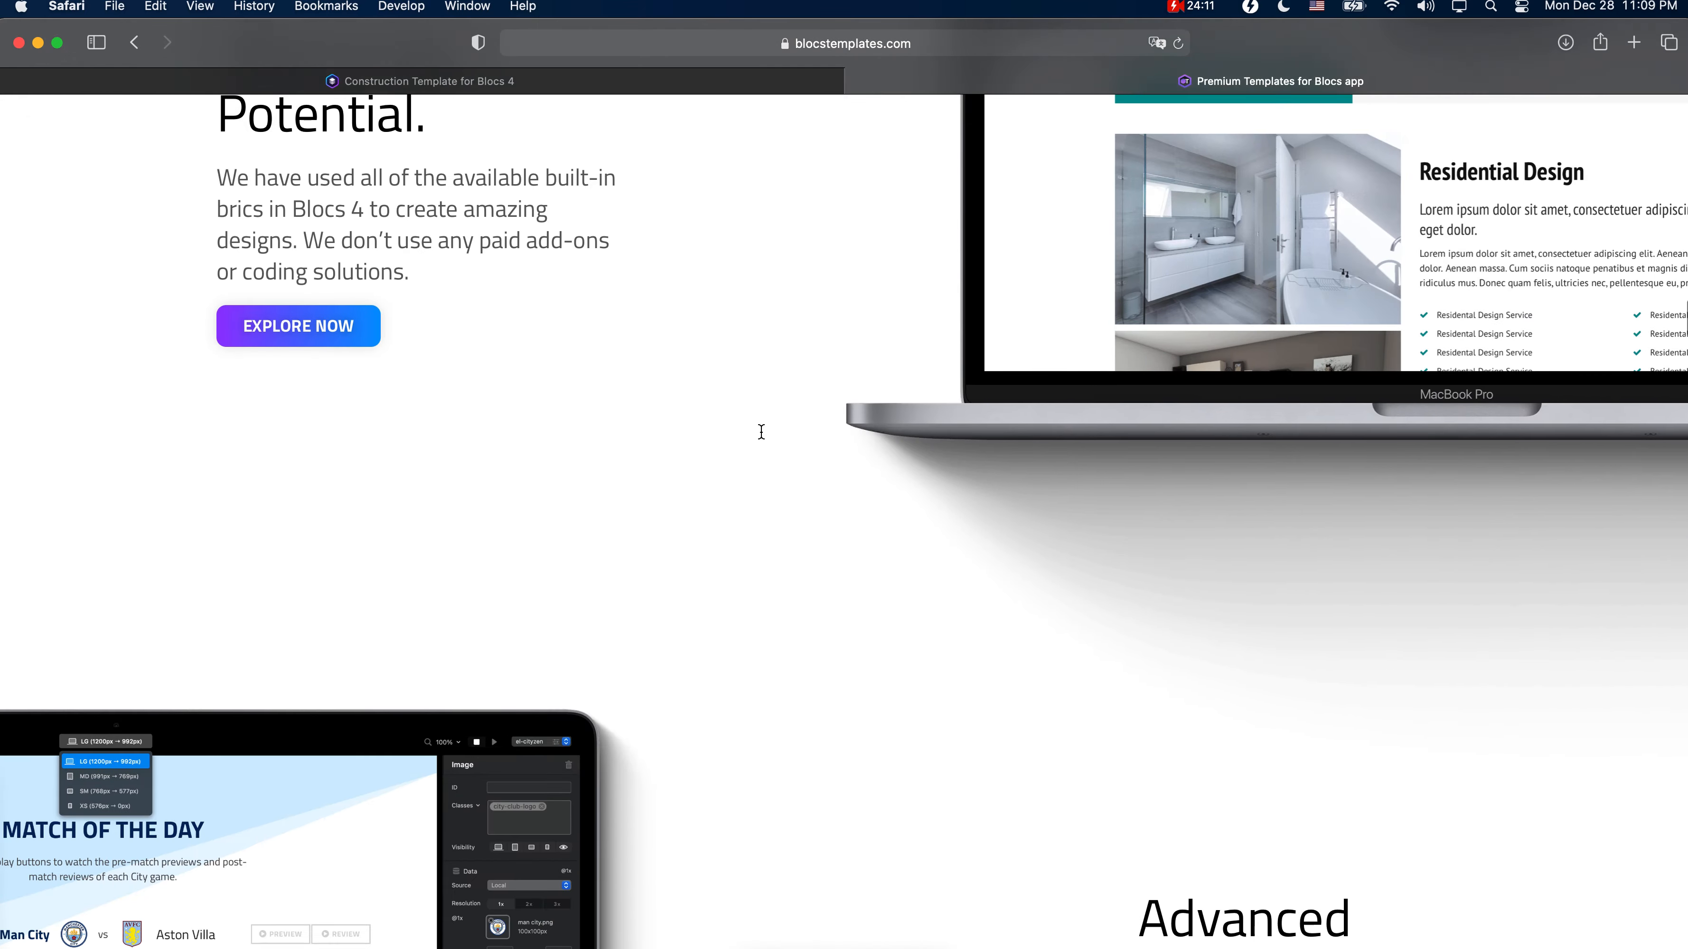
{"action": "scroll", "coordinate": [761, 432], "scroll_direction": "down", "scroll_amount": 20}
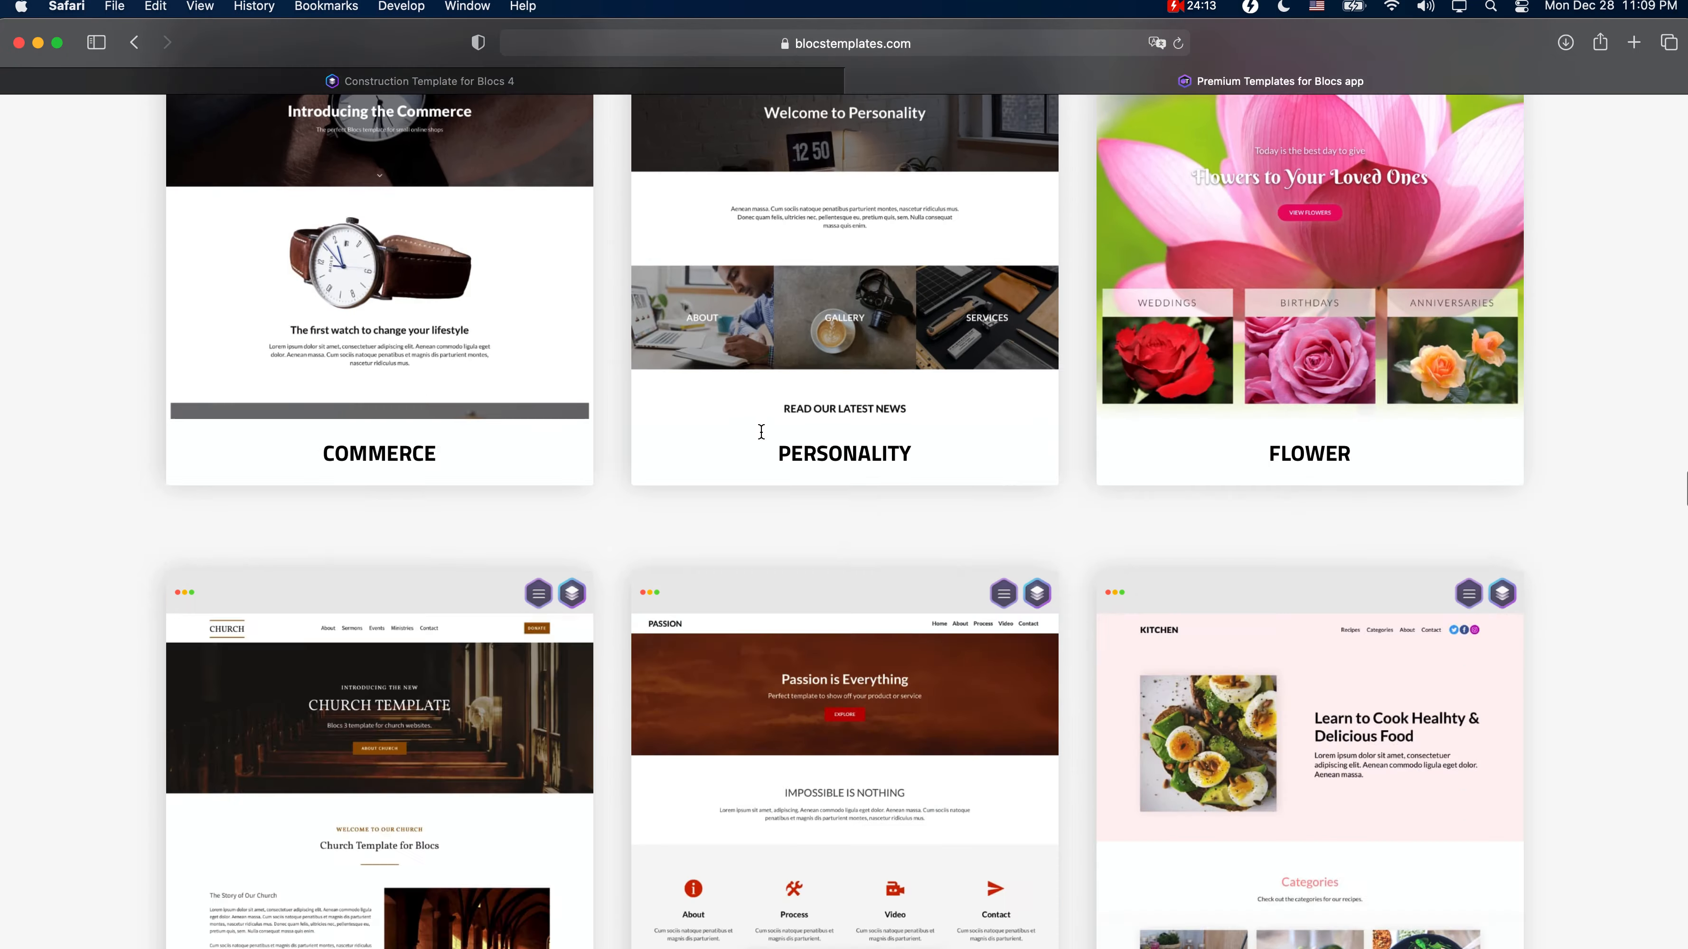
{"action": "scroll", "coordinate": [761, 432], "scroll_direction": "down", "scroll_amount": 2}
{"action": "scroll", "coordinate": [760, 432], "scroll_direction": "up", "scroll_amount": 6}
{"action": "scroll", "coordinate": [761, 431], "scroll_direction": "down", "scroll_amount": 20}
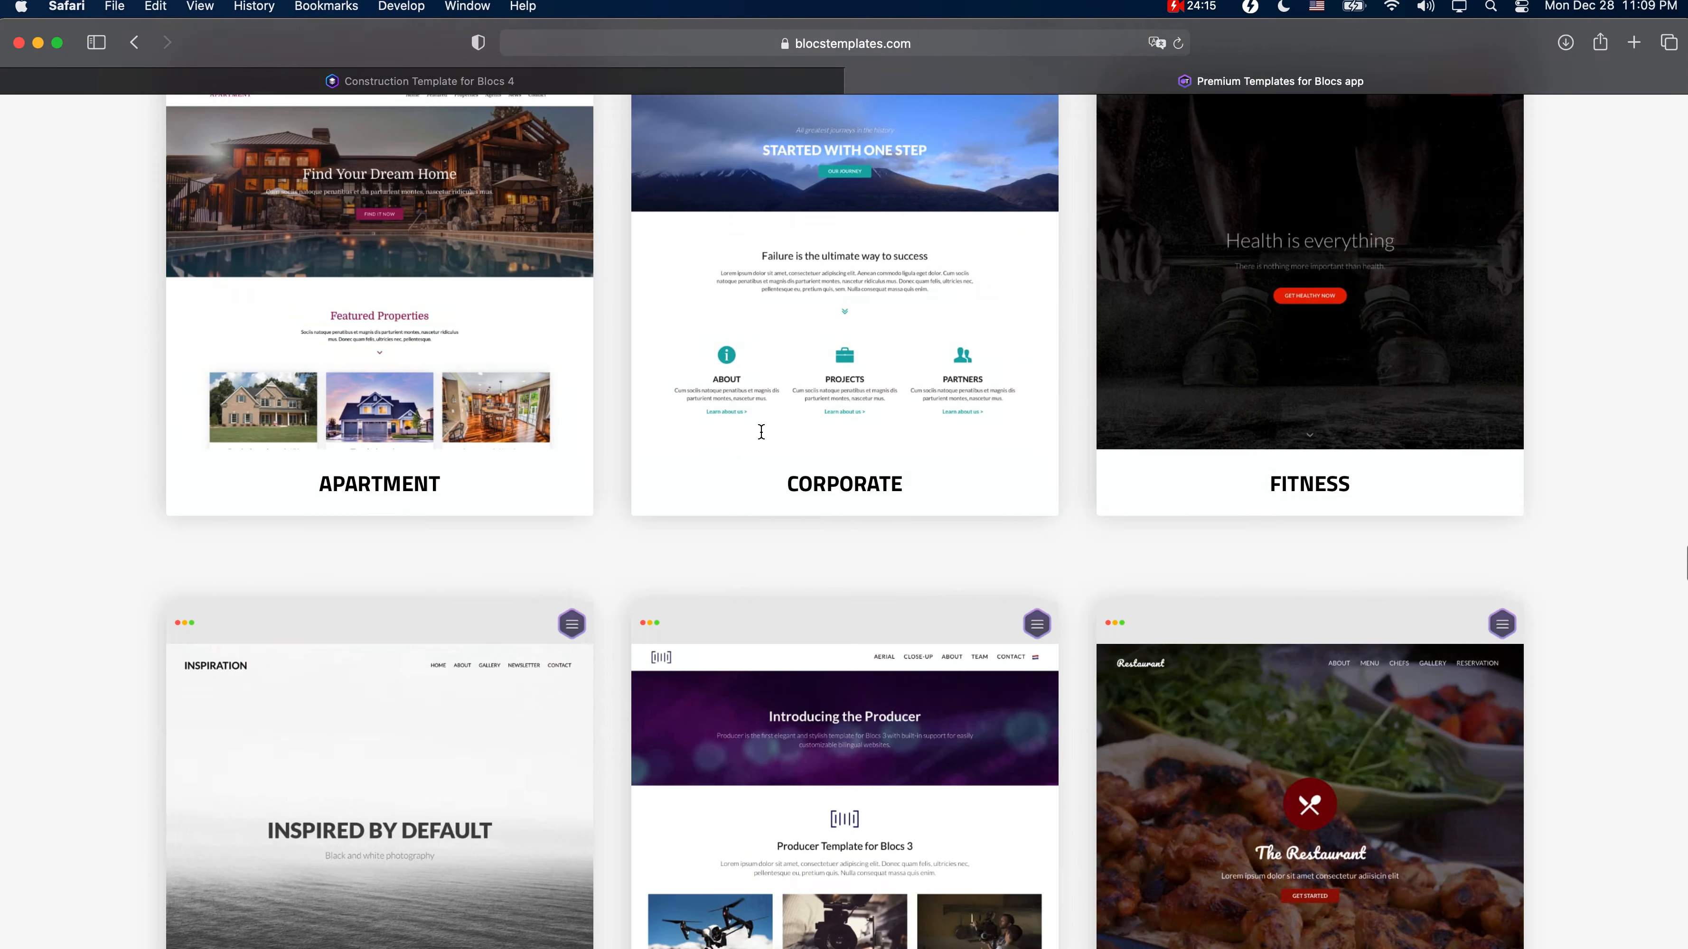
{"action": "scroll", "coordinate": [761, 432], "scroll_direction": "down", "scroll_amount": 20}
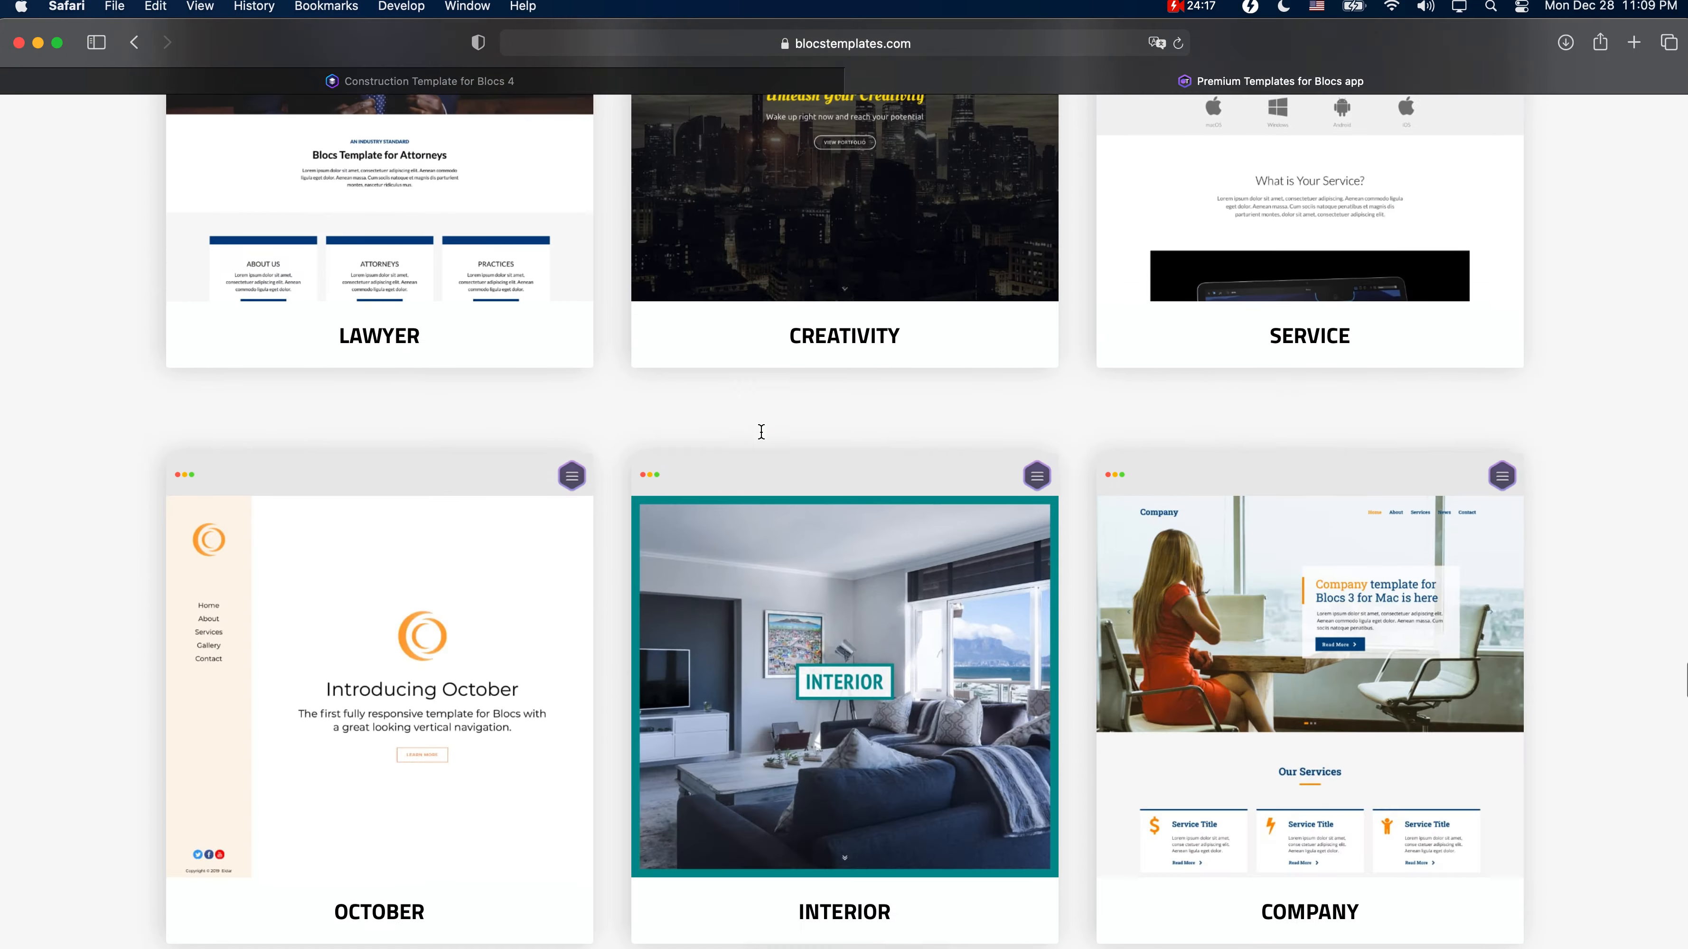
{"action": "scroll", "coordinate": [763, 437], "scroll_direction": "down", "scroll_amount": 10}
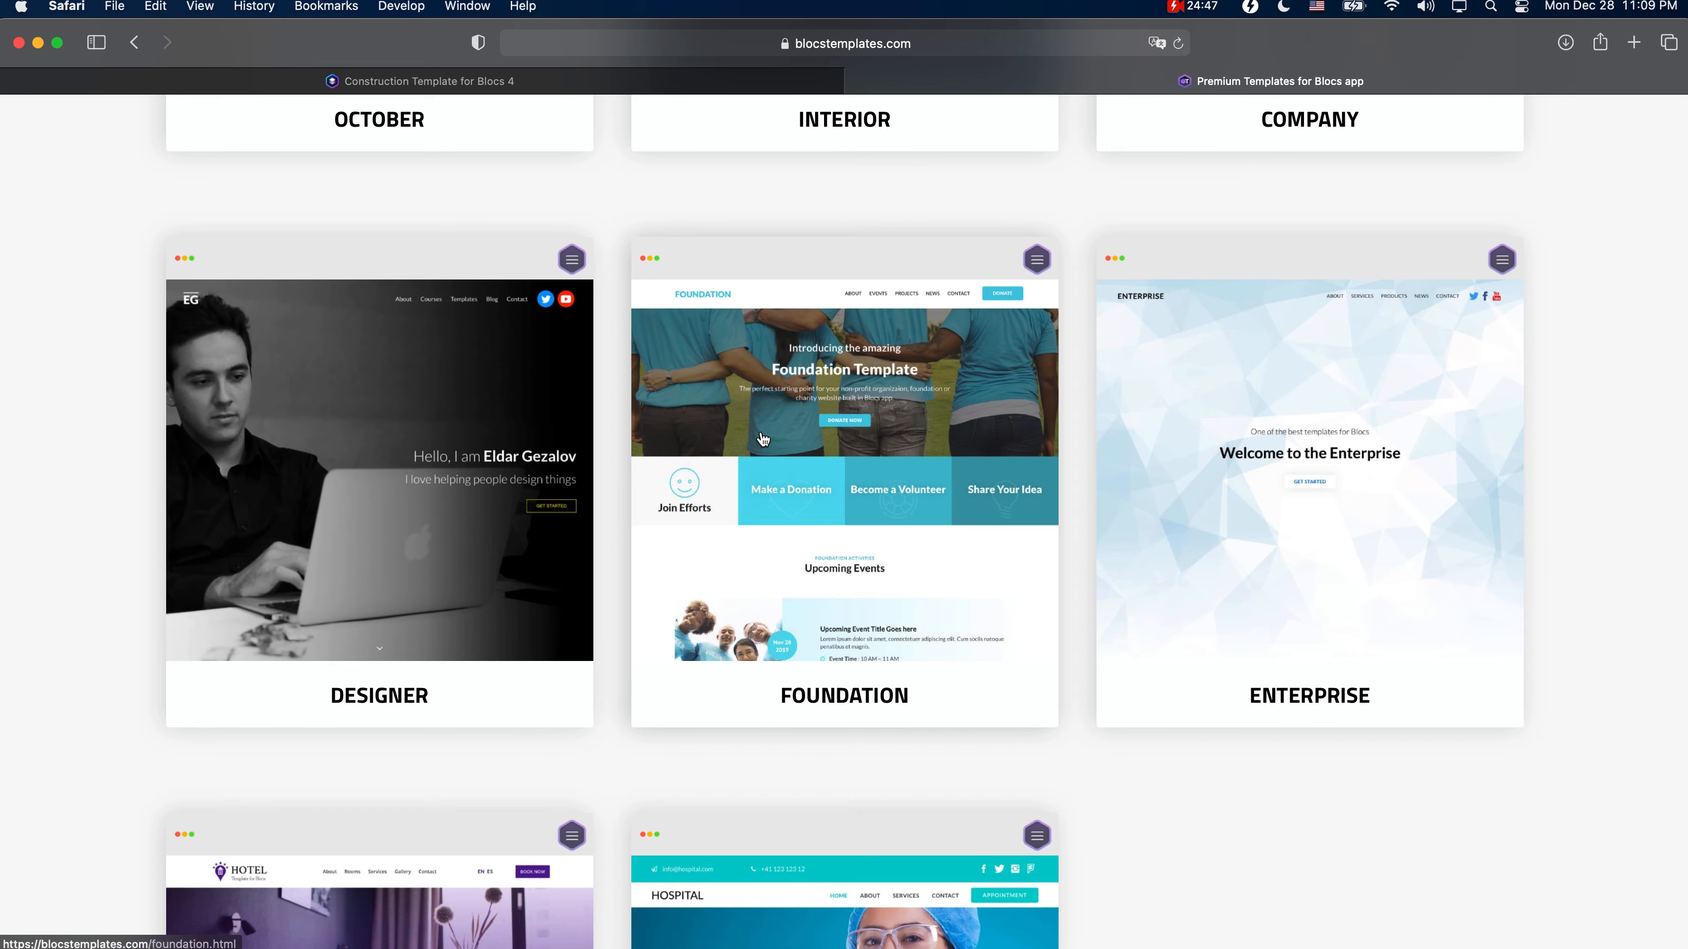
{"action": "scroll", "coordinate": [763, 438], "scroll_direction": "up", "scroll_amount": 20}
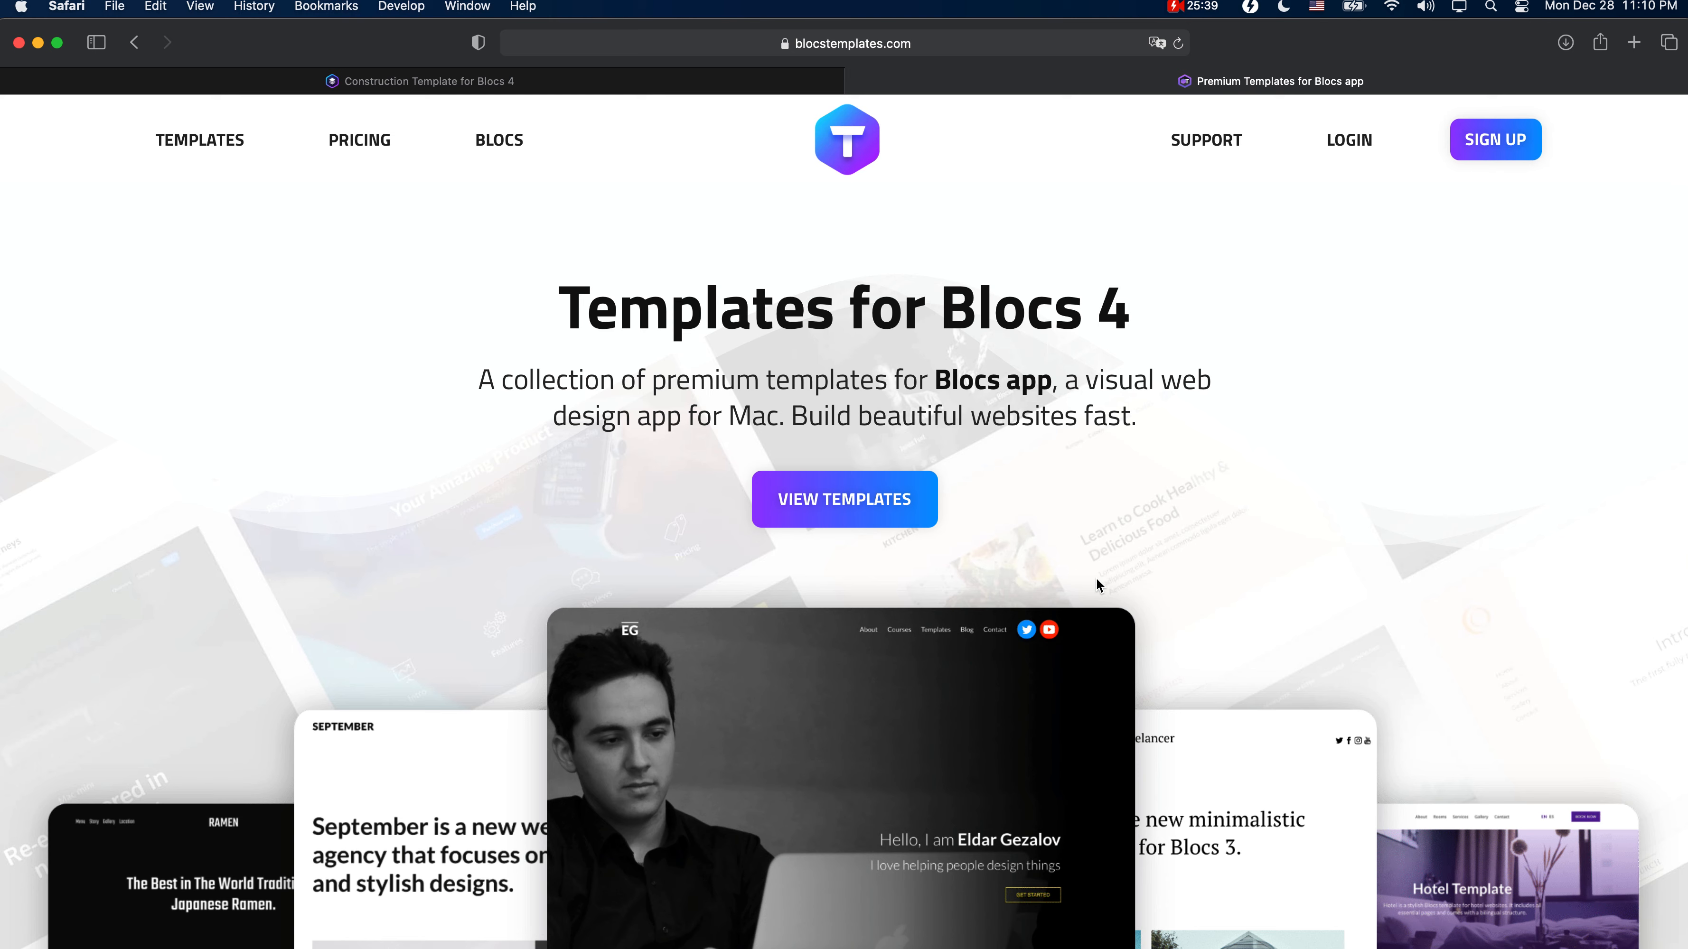
Step: Switch back to Blocs and review the home page from the navigation area through the hero carousel to the Featured Projects section
{"action": "key", "text": "super+Tab"}
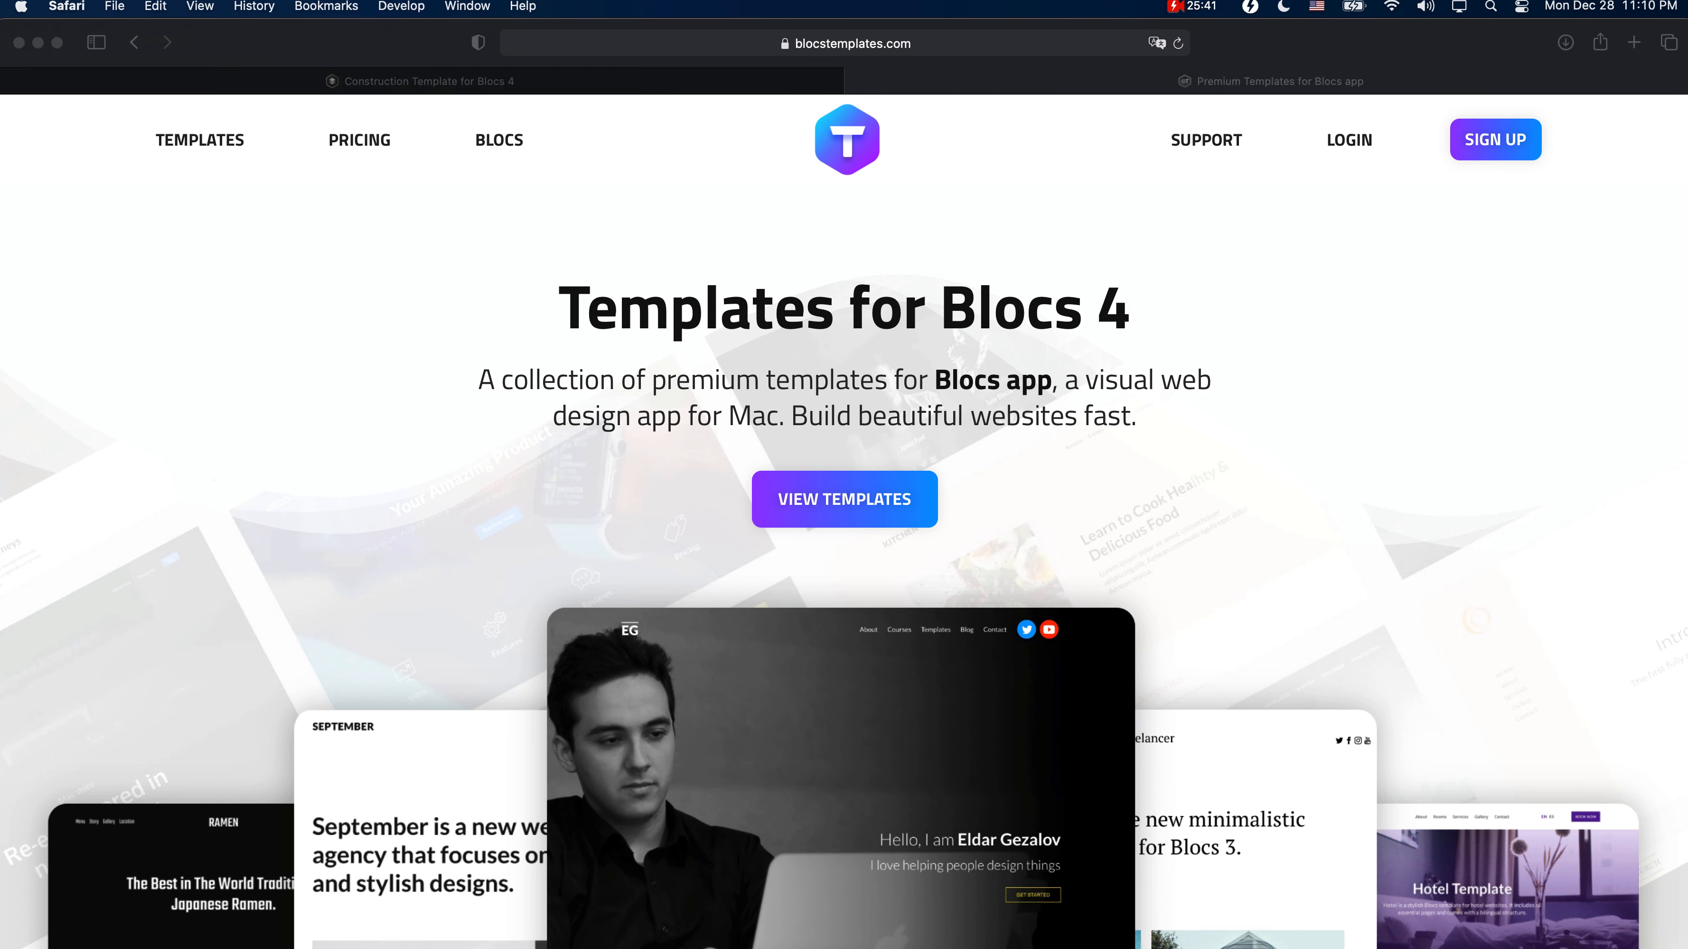
{"action": "scroll", "coordinate": [940, 631], "scroll_direction": "up", "scroll_amount": 10}
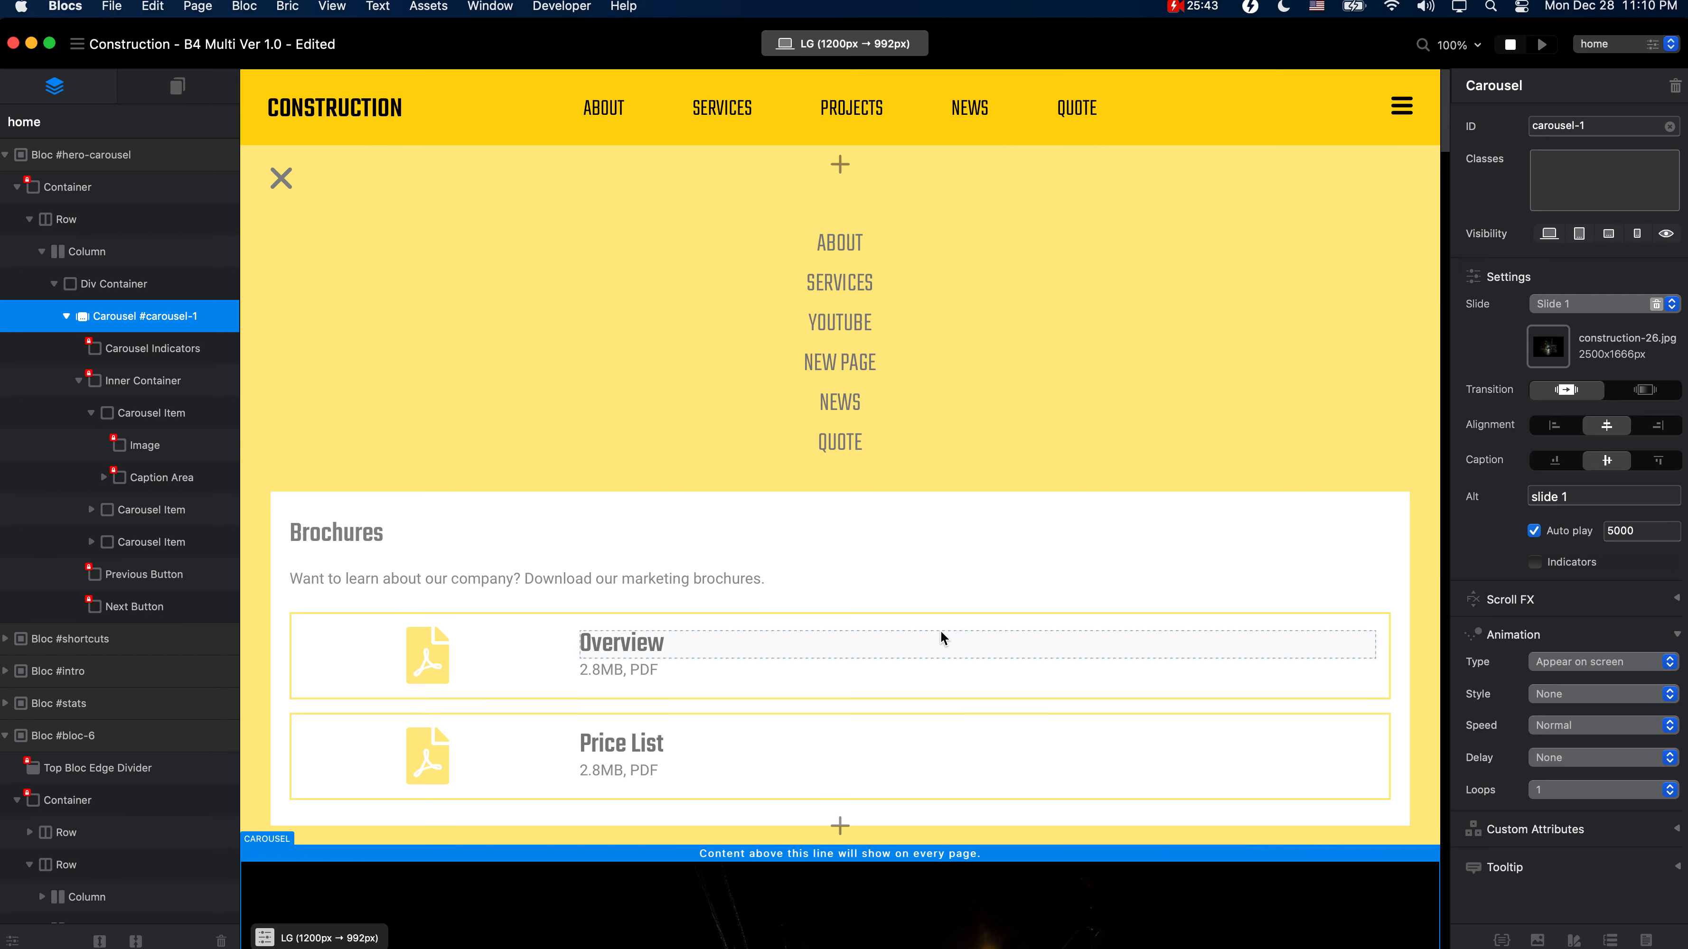
{"action": "scroll", "coordinate": [940, 631], "scroll_direction": "down", "scroll_amount": 10}
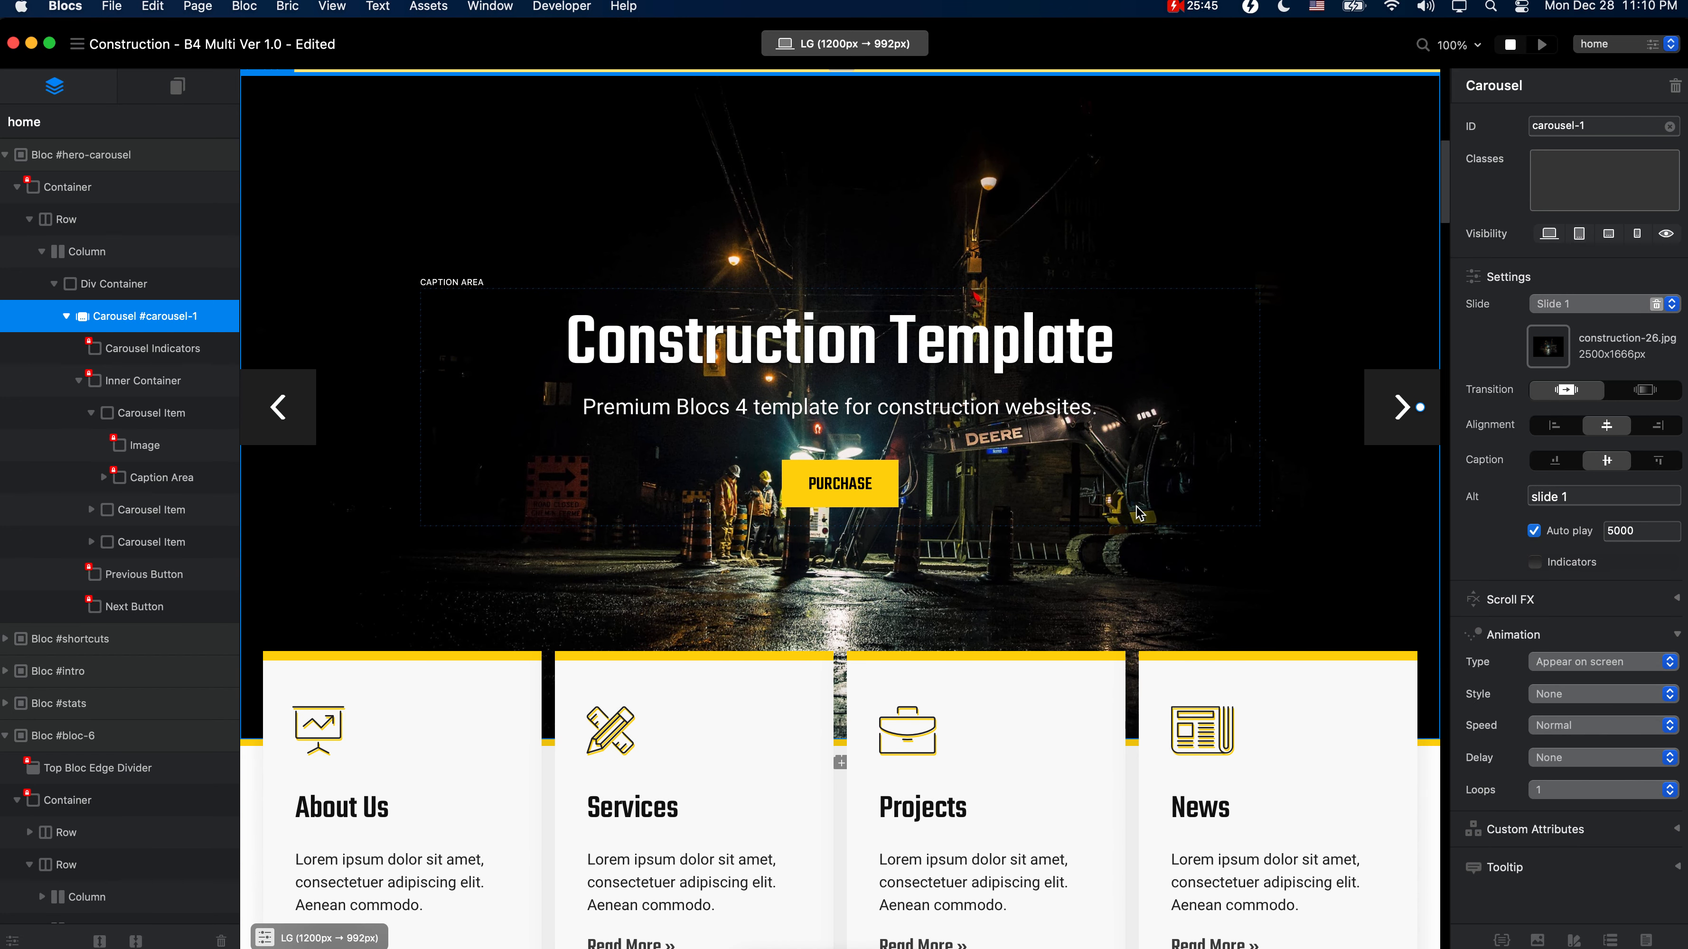
{"action": "scroll", "coordinate": [1136, 512], "scroll_direction": "down", "scroll_amount": 15}
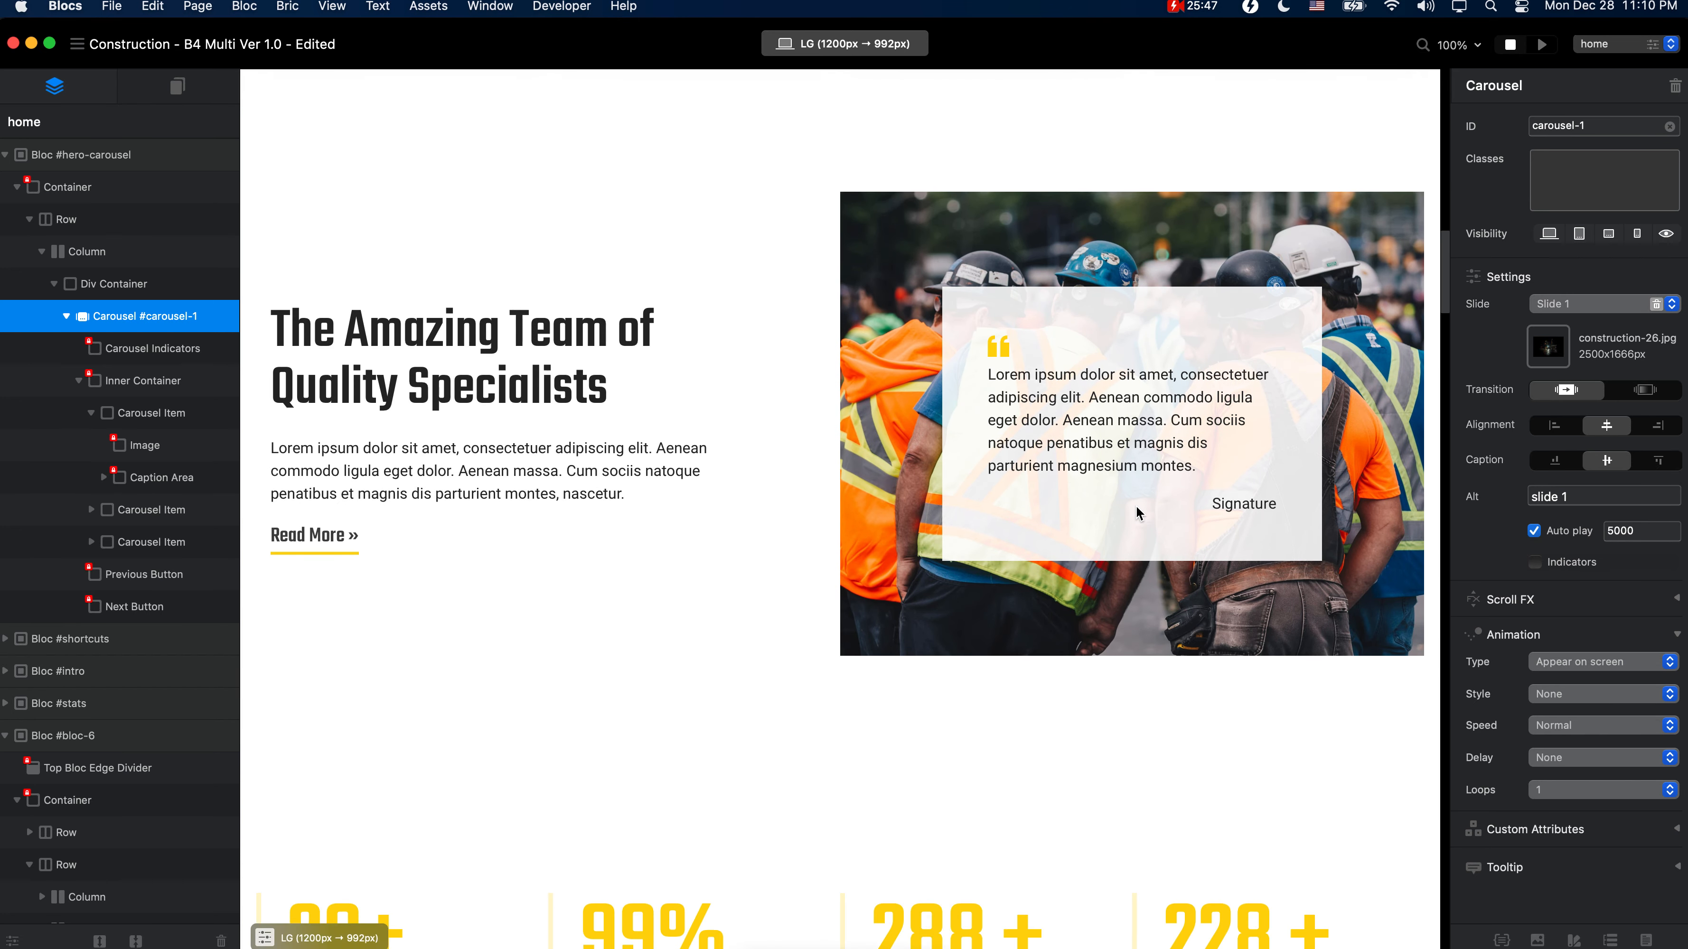
{"action": "scroll", "coordinate": [1136, 513], "scroll_direction": "down", "scroll_amount": 20}
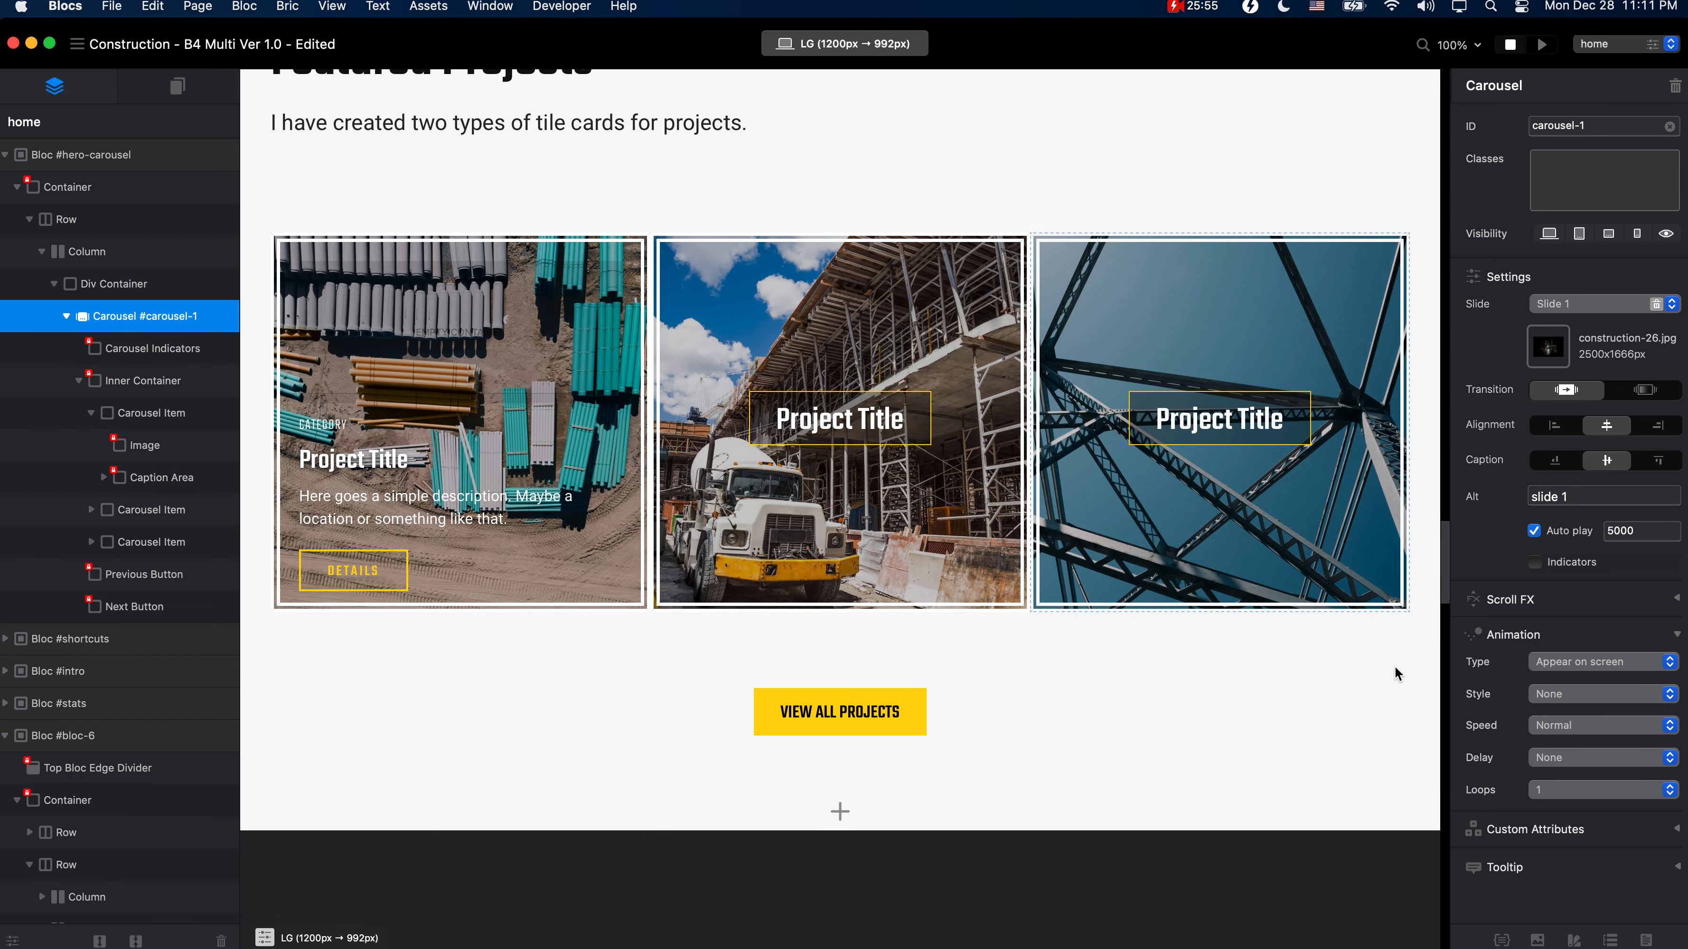